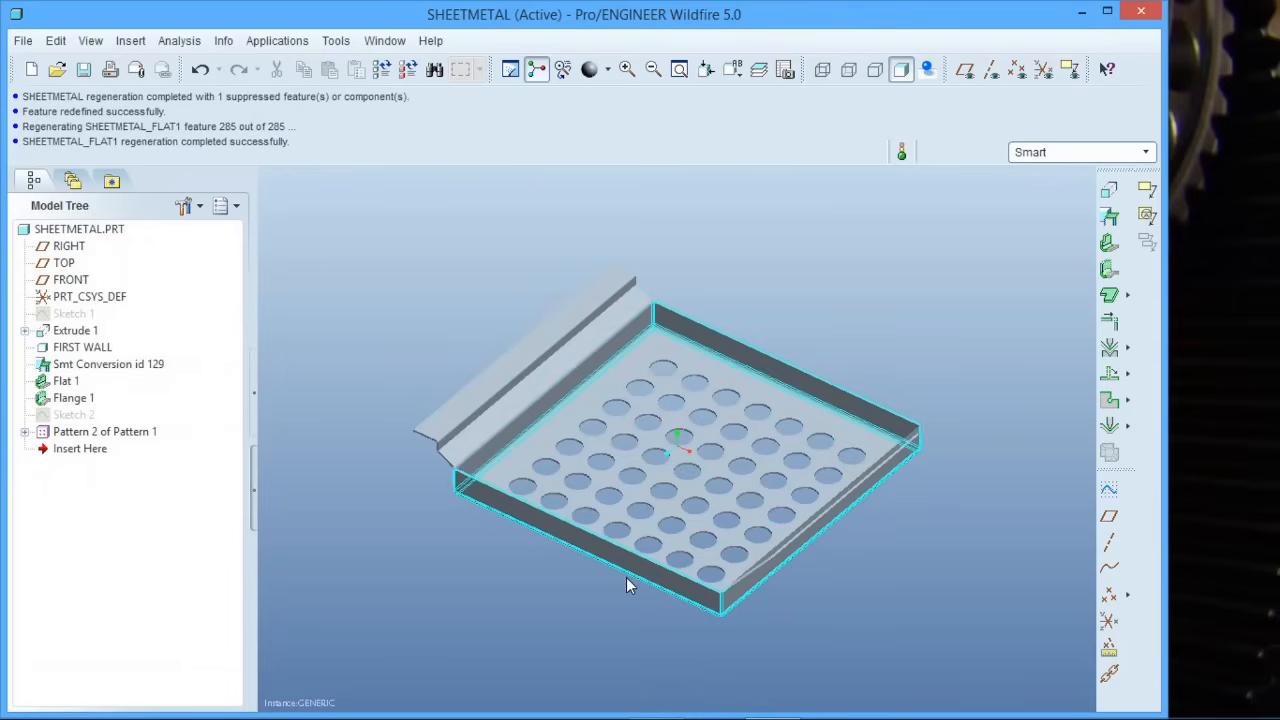
pyautogui.moveTo(628, 580); pyautogui.dragTo(662, 552, button='middle')
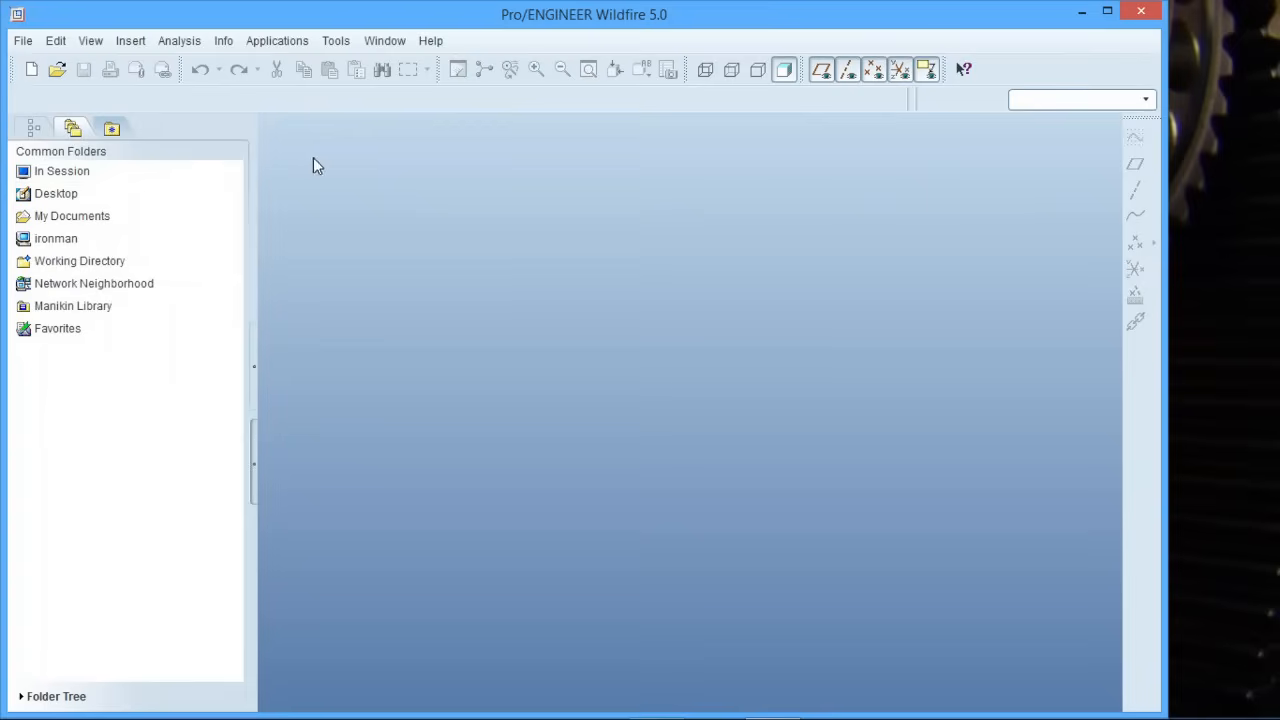
# Step: Create a new solid part named sheetmetal using the default template
pyautogui.click(31, 69)
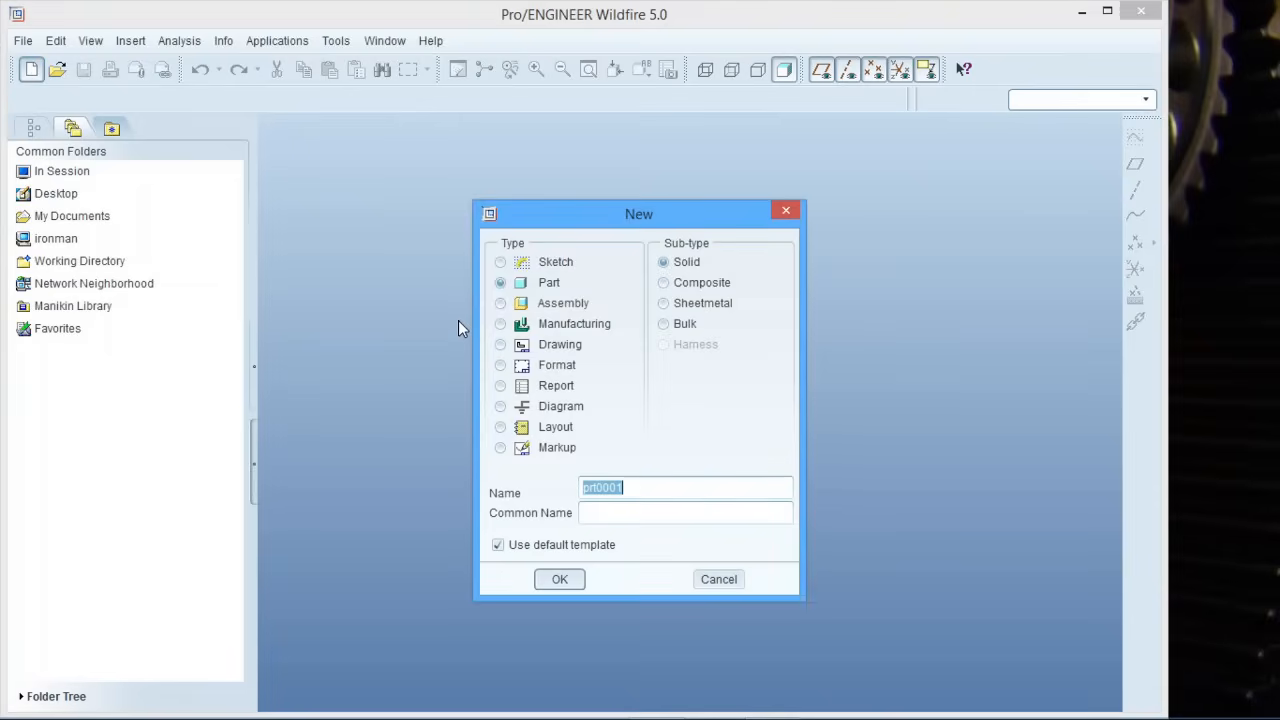
pyautogui.write('sheetmetal')
pyautogui.click(551, 581)
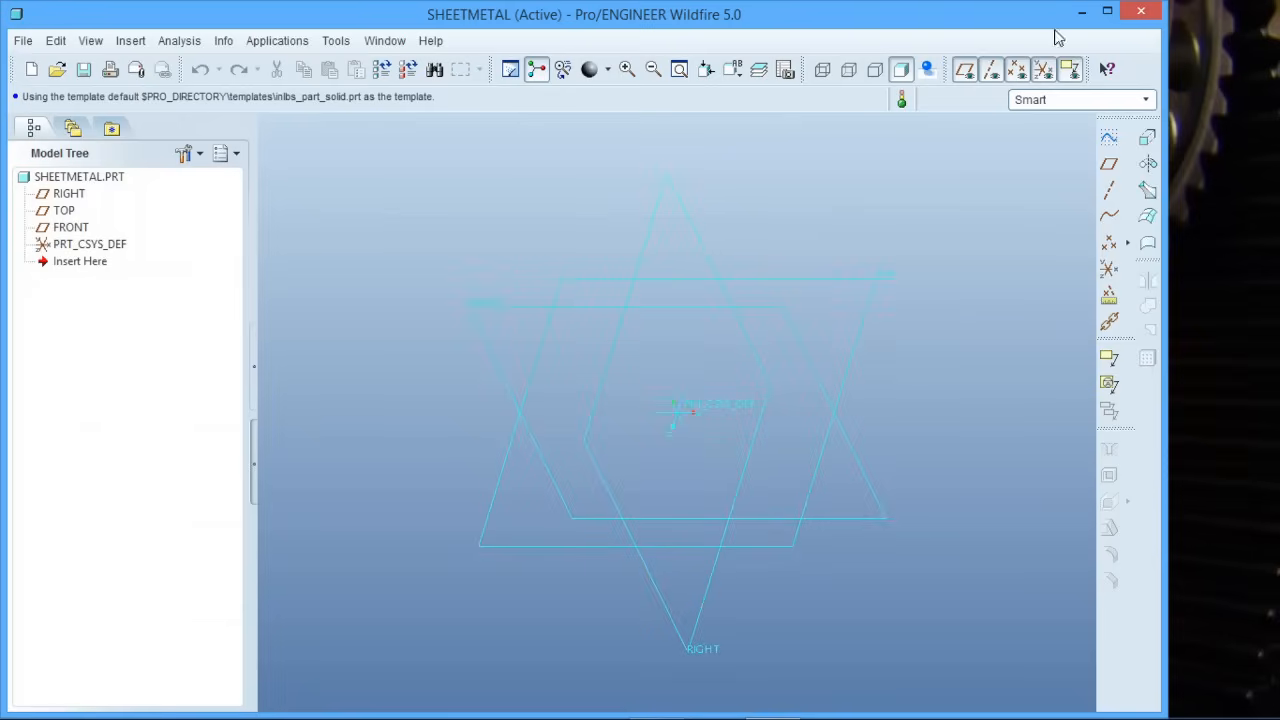
# Step: Hide the coordinate systems, datum points and datum axes, leaving the datum planes displayed
pyautogui.click(1050, 72)
pyautogui.click(1043, 69)
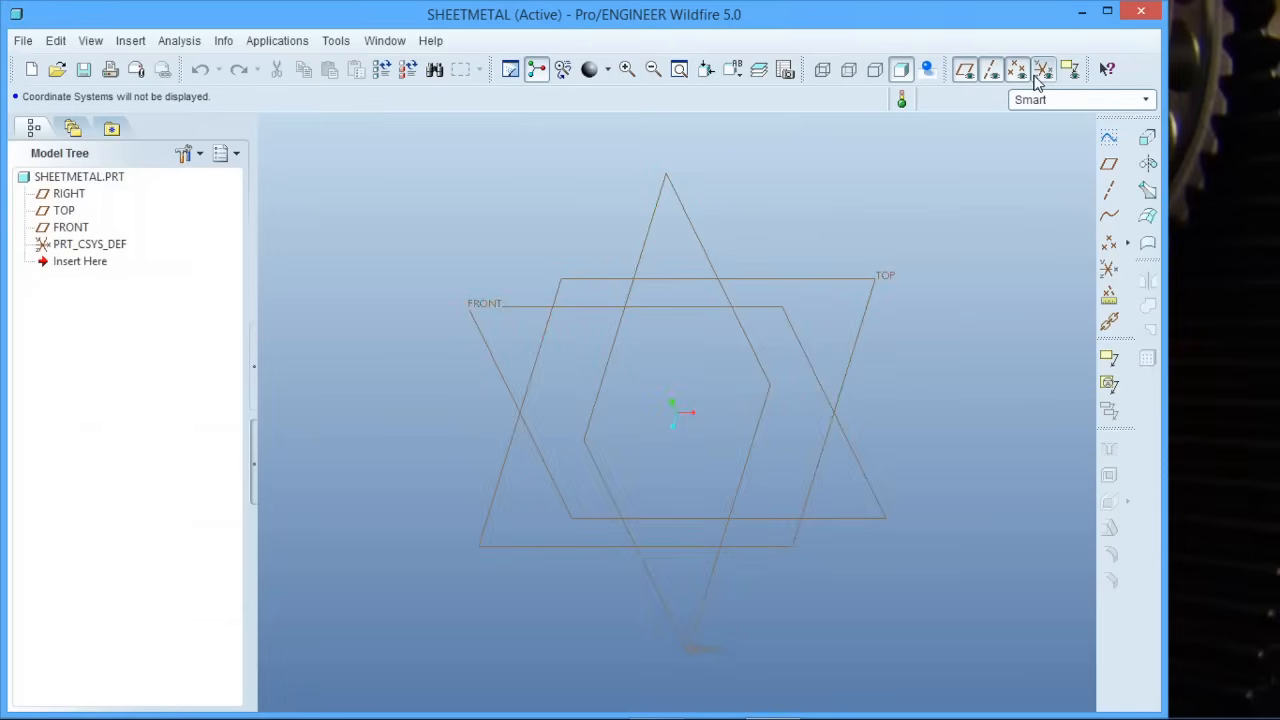
pyautogui.click(1017, 69)
pyautogui.click(991, 69)
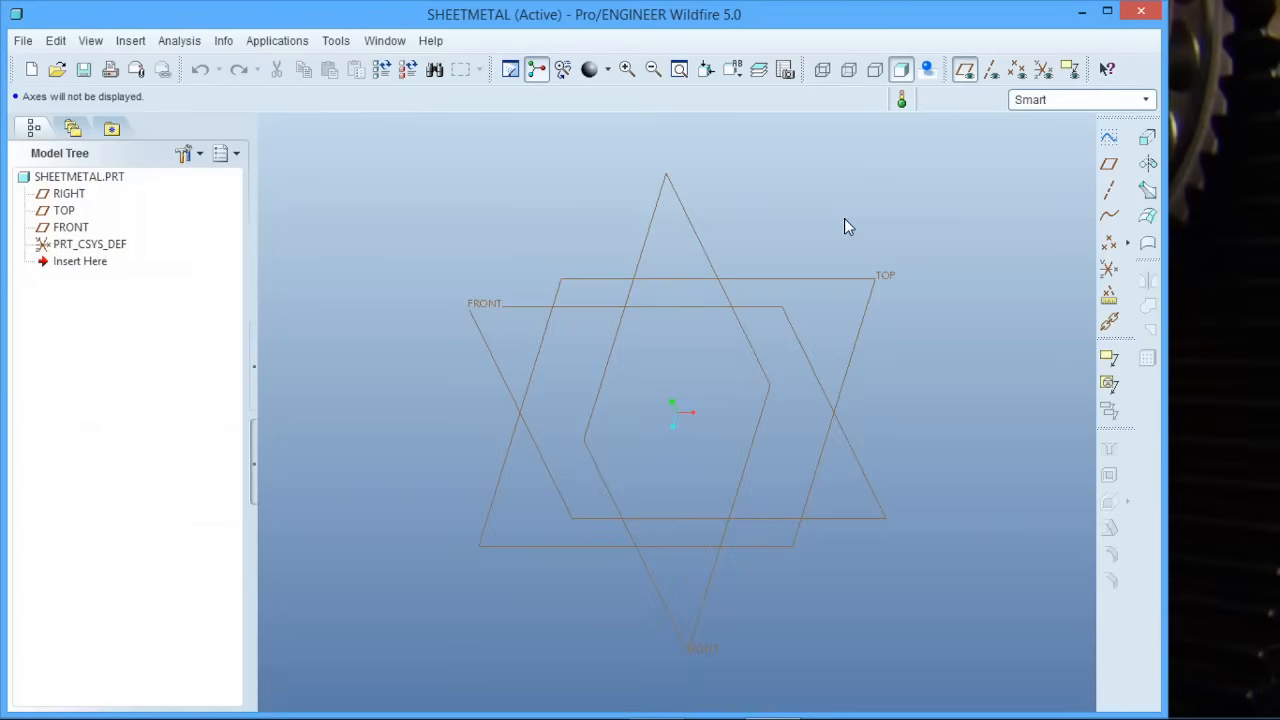
# Step: Start a sketch on the TOP plane and draw horizontal and vertical centerlines through the origin
pyautogui.click(1111, 142)
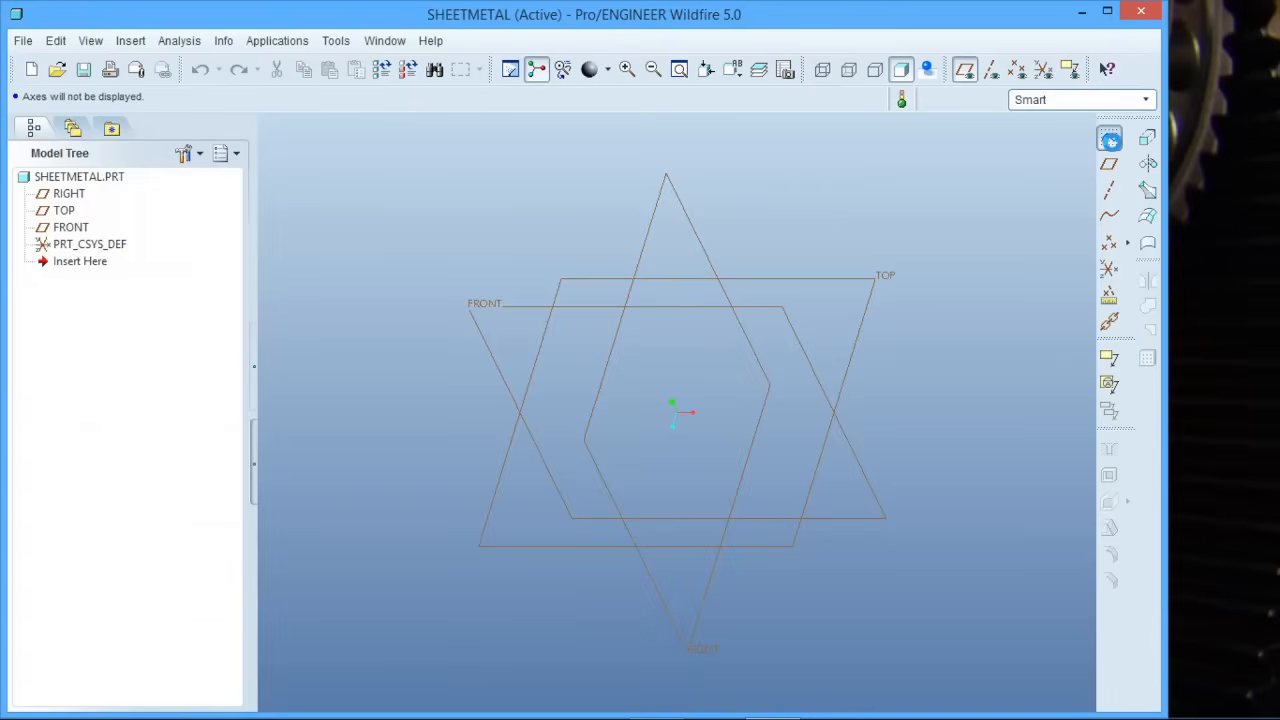
pyautogui.click(865, 318)
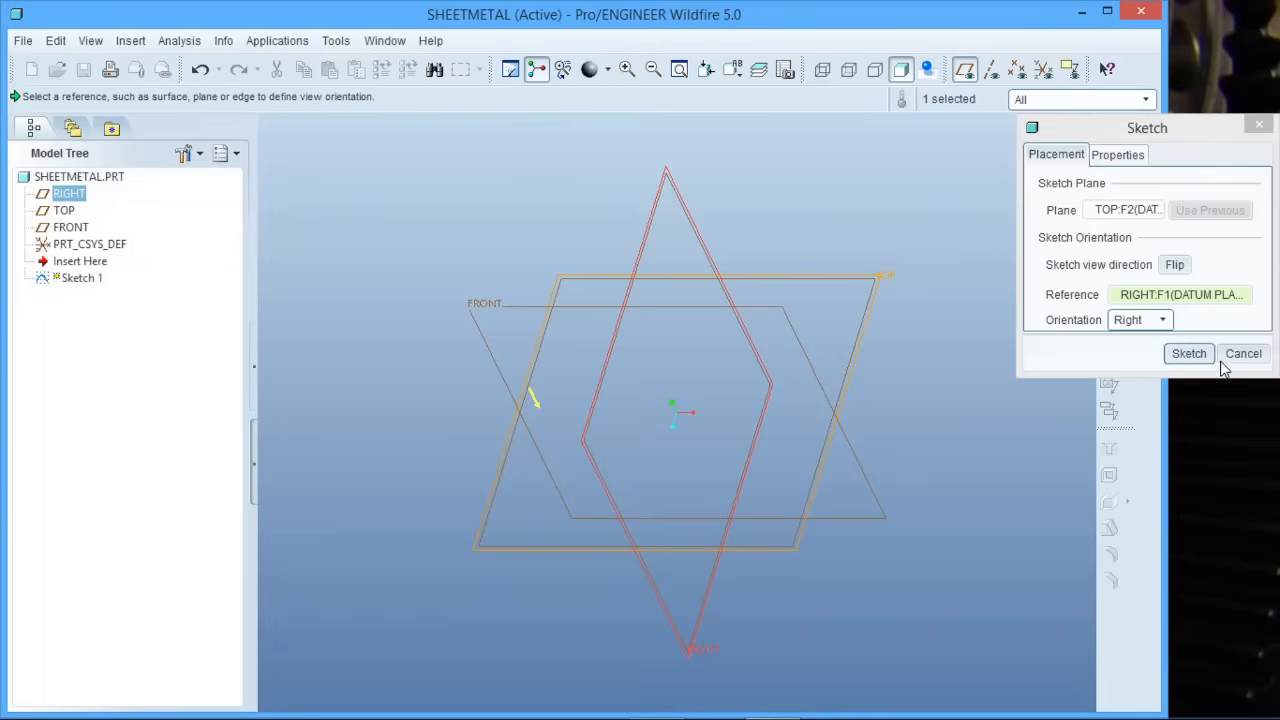
pyautogui.click(1189, 353)
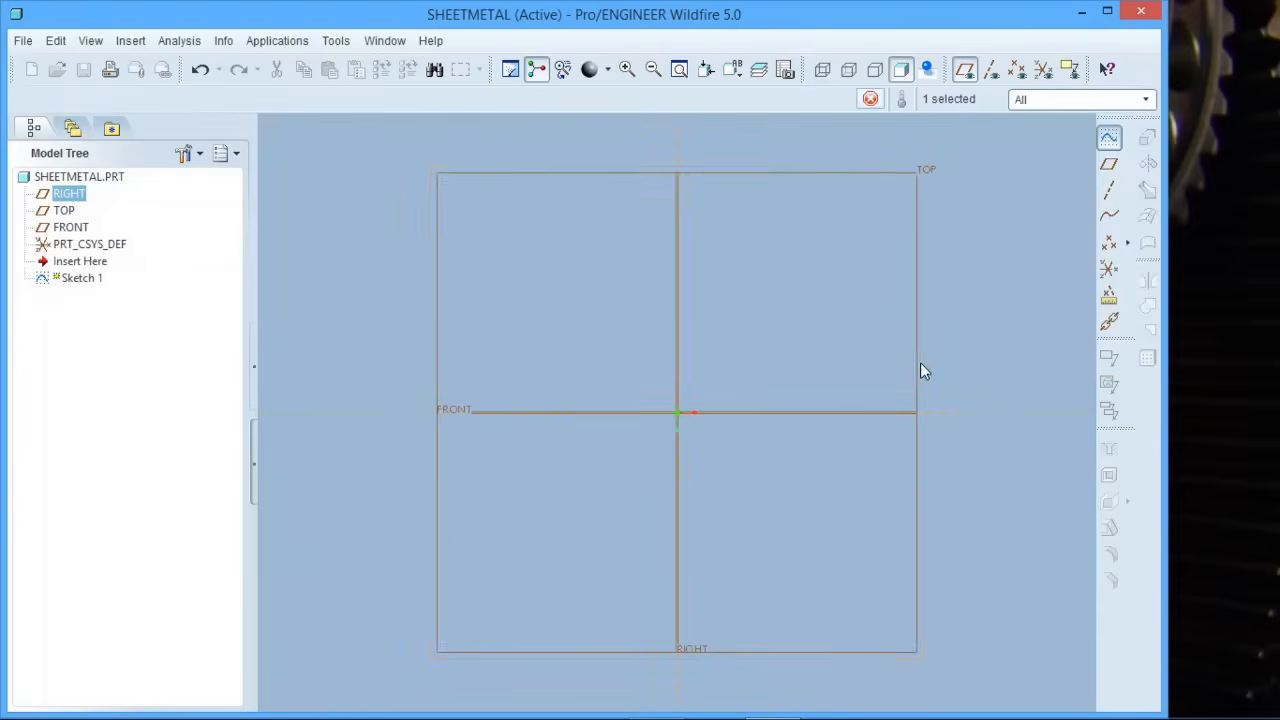
pyautogui.click(1115, 190)
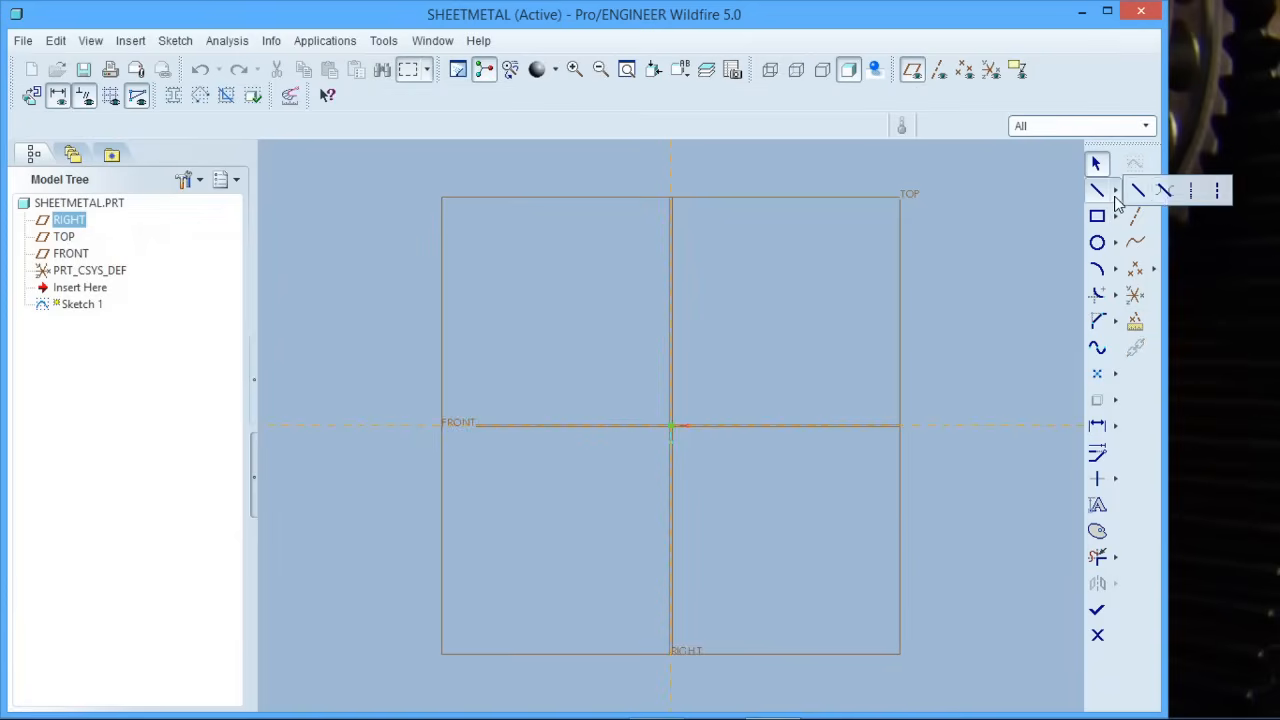
pyautogui.click(1193, 193)
pyautogui.click(671, 426)
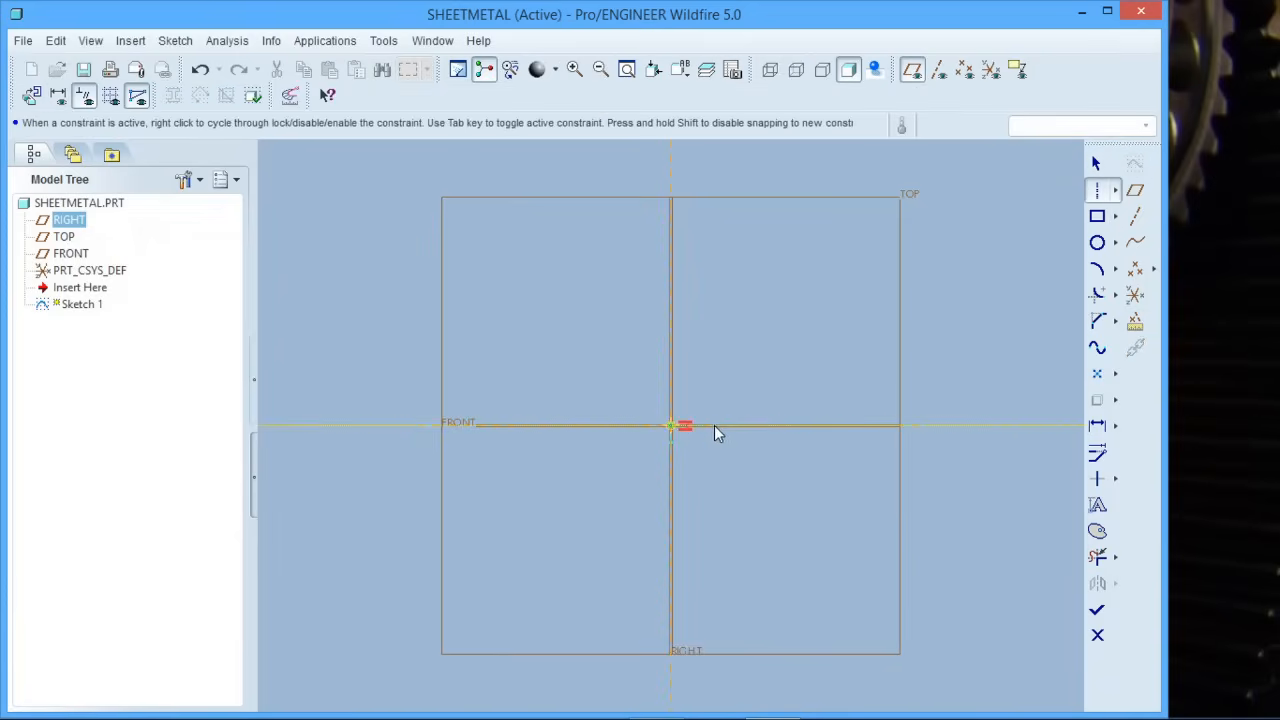
pyautogui.click(714, 425)
pyautogui.click(670, 426)
pyautogui.click(671, 383)
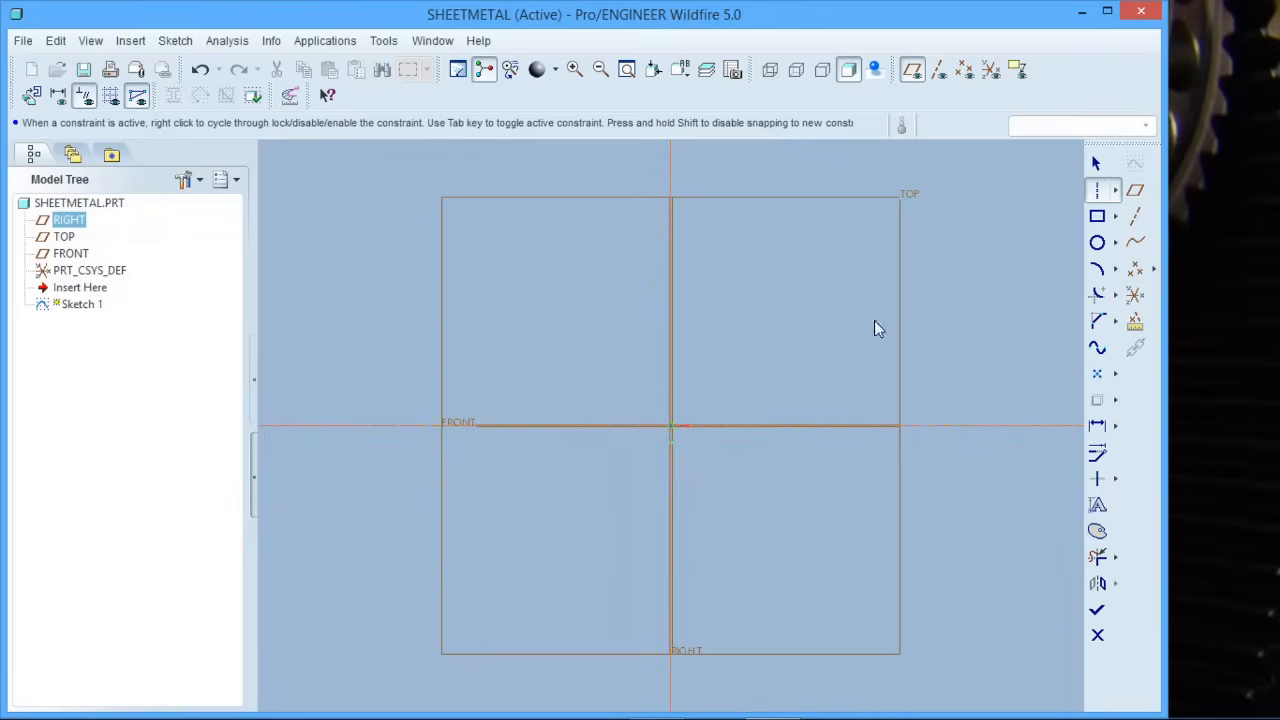
# Step: Sketch a rectangle about 327 by 226, symmetric about both centerlines
pyautogui.click(1097, 216)
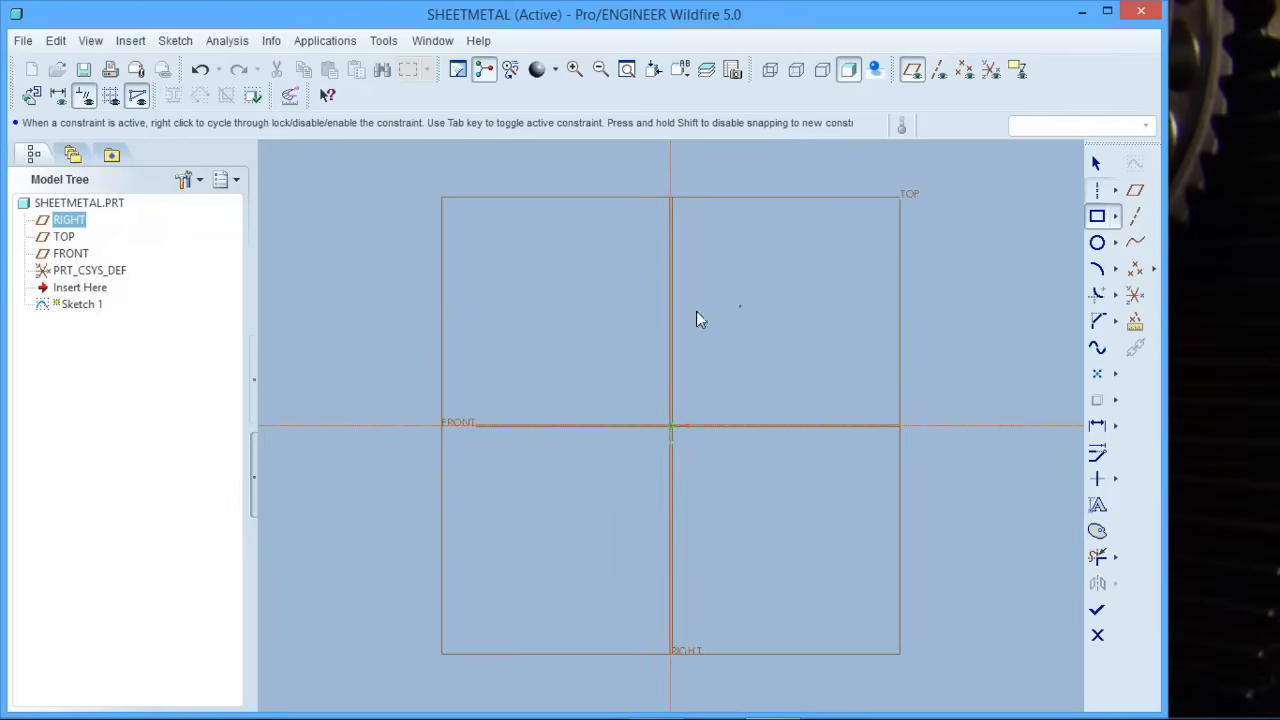
pyautogui.click(524, 325)
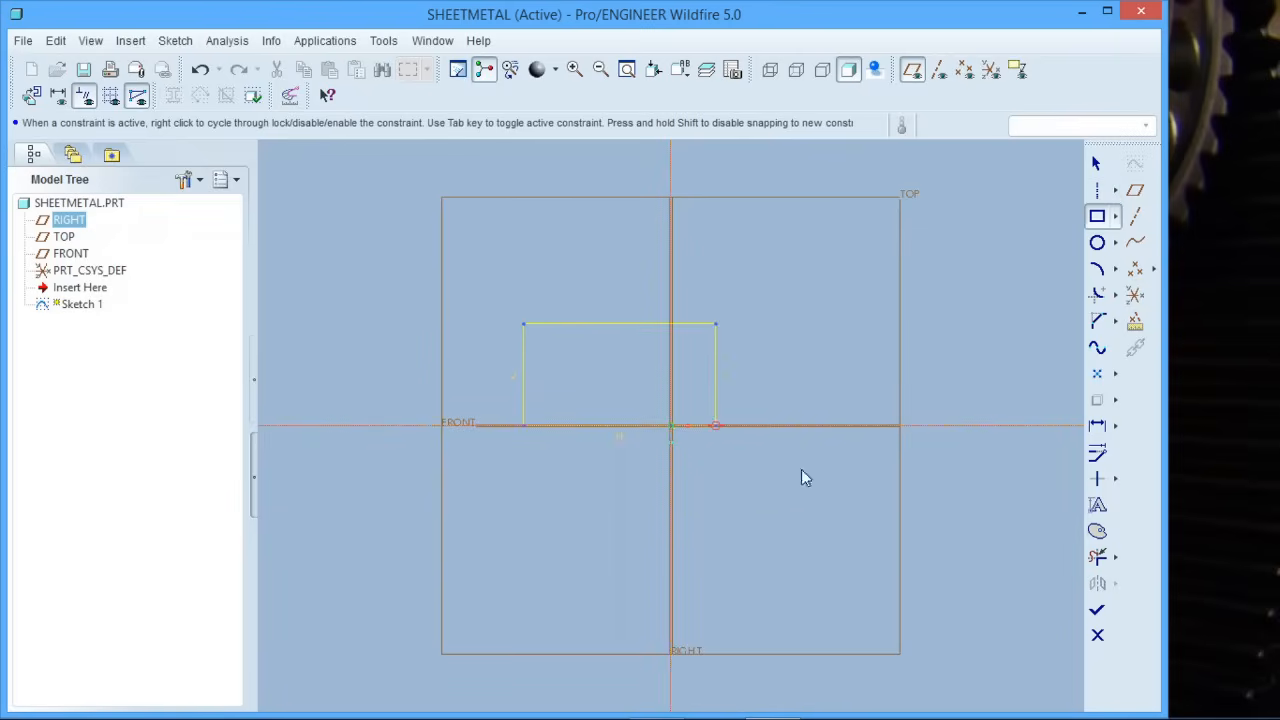
pyautogui.click(808, 542)
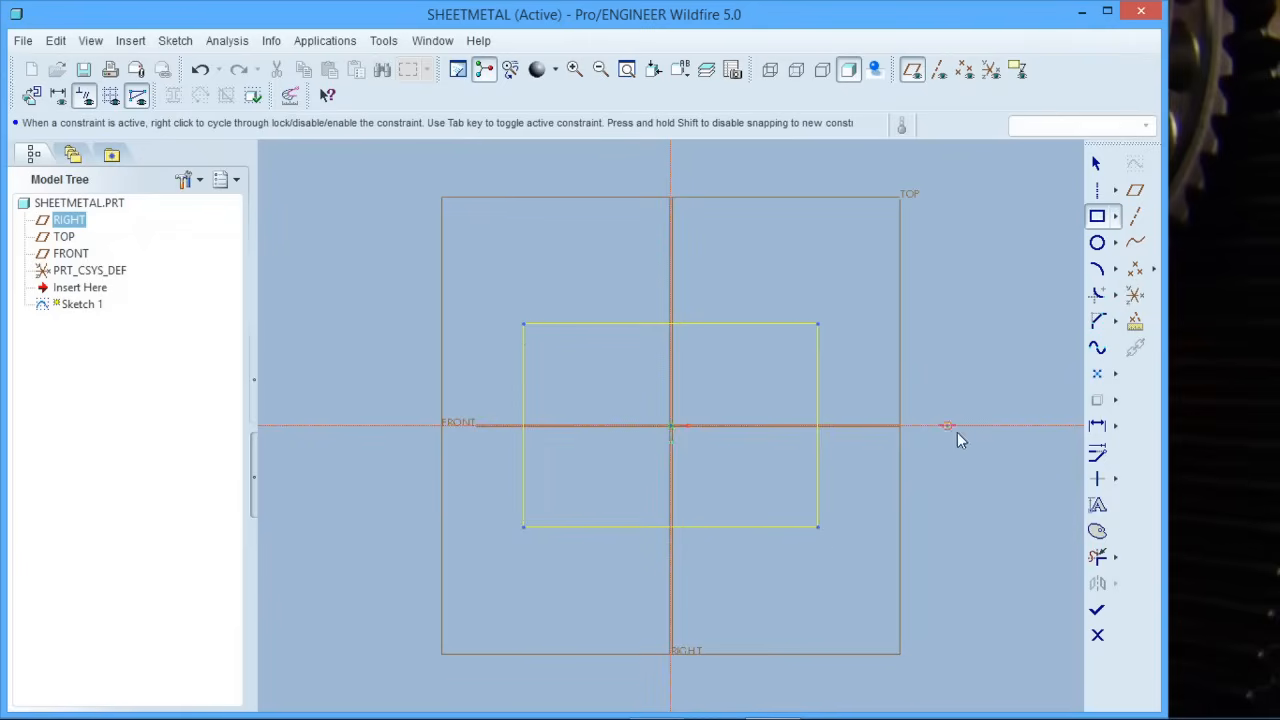
# Step: Set the rectangle's width and height to 300 each and finish the sketch
pyautogui.click(1095, 163)
pyautogui.doubleClick(644, 302)
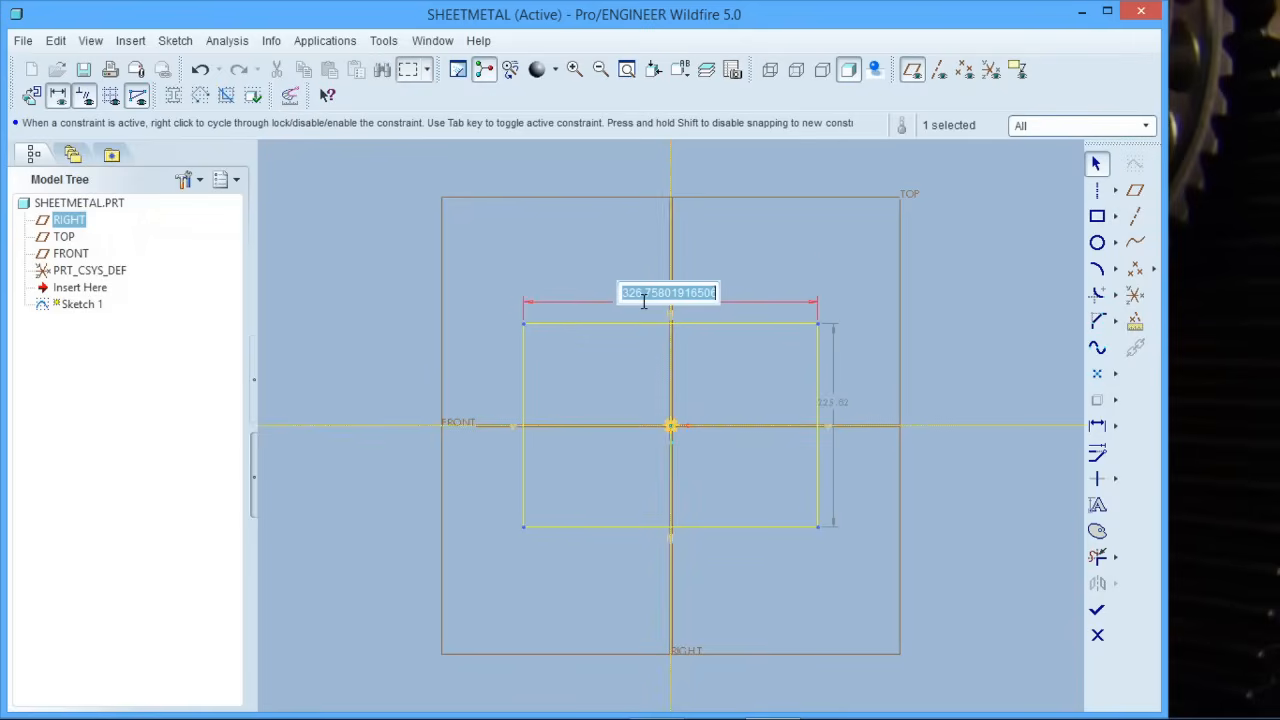
pyautogui.write('100')
pyautogui.press('Return')
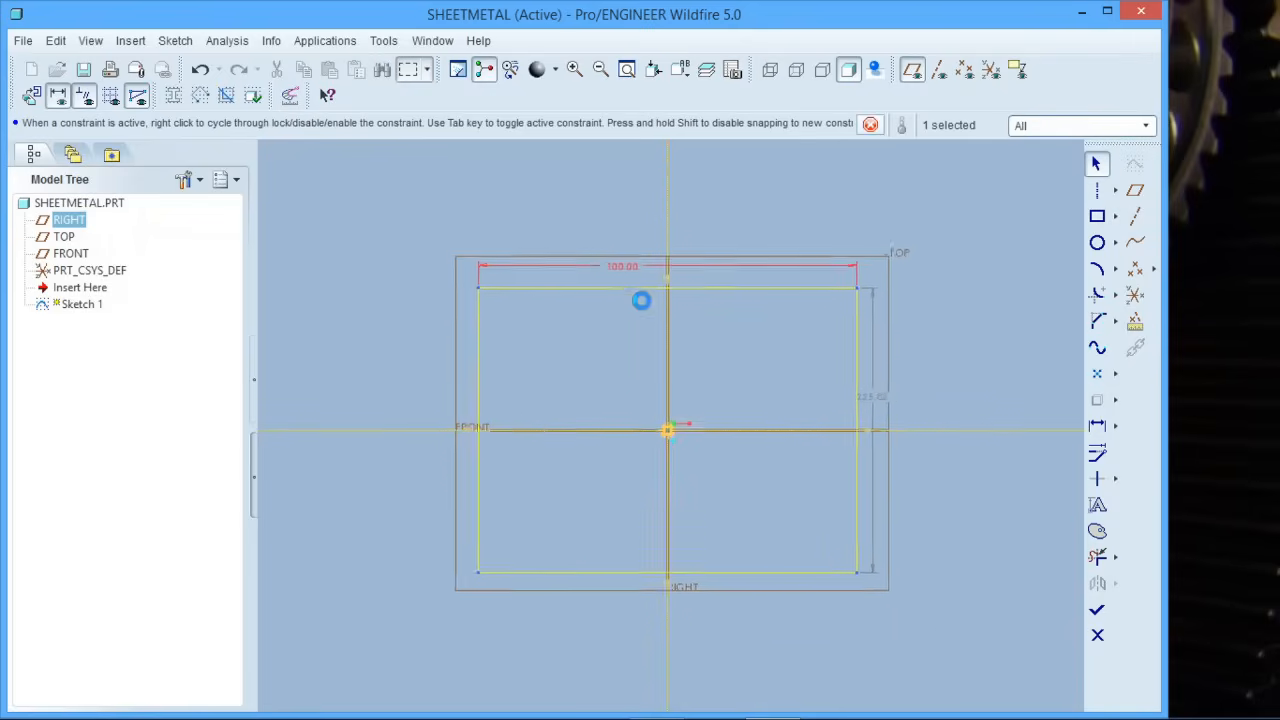
pyautogui.doubleClick(924, 392)
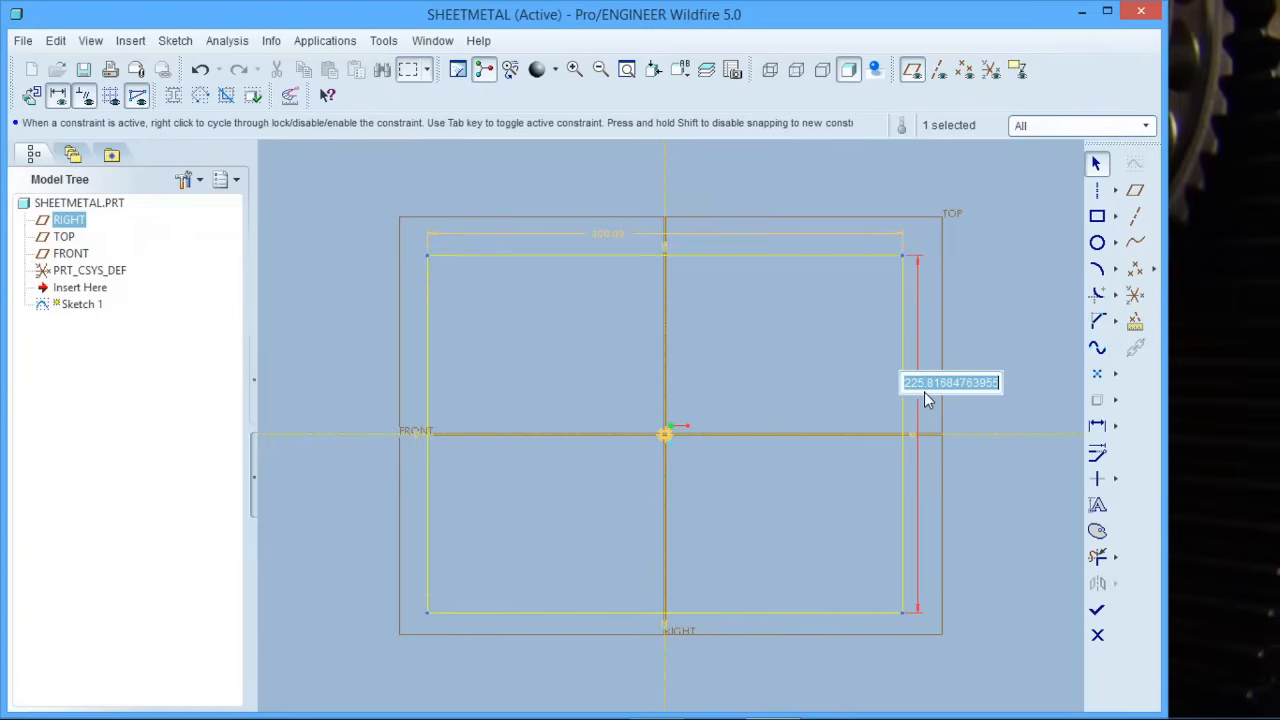
pyautogui.write('300')
pyautogui.press('Return')
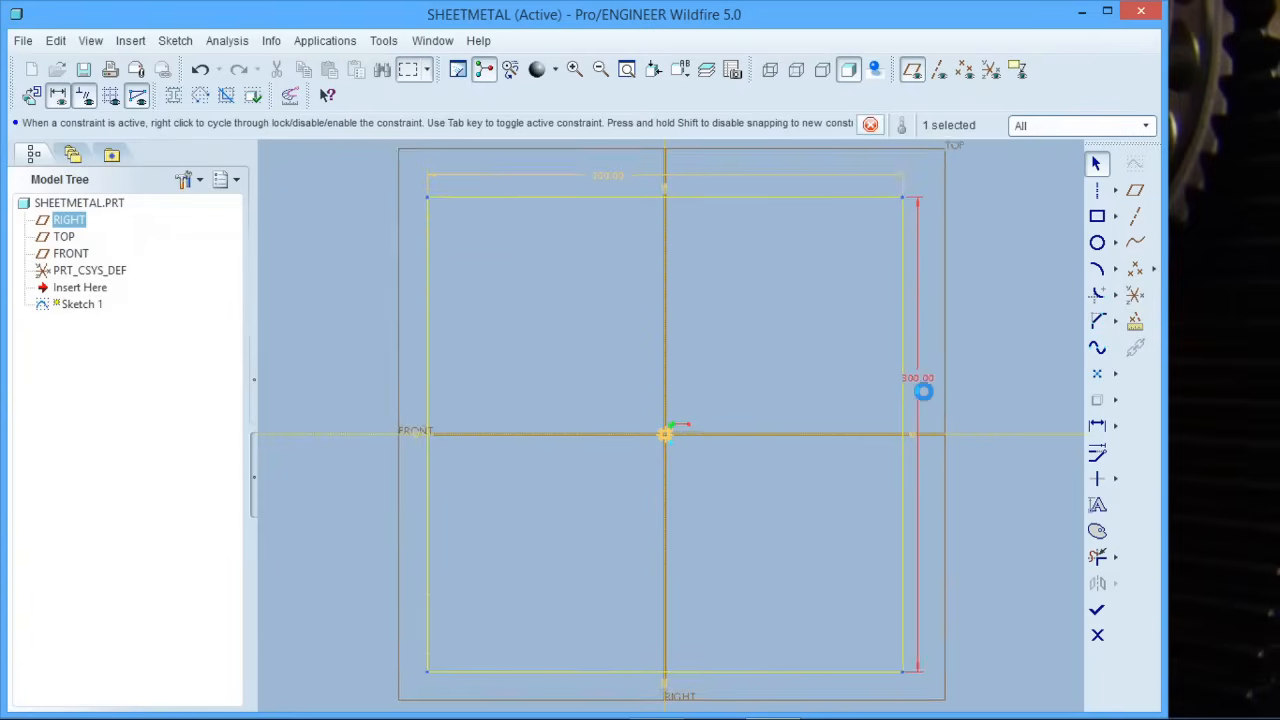
pyautogui.click(1097, 612)
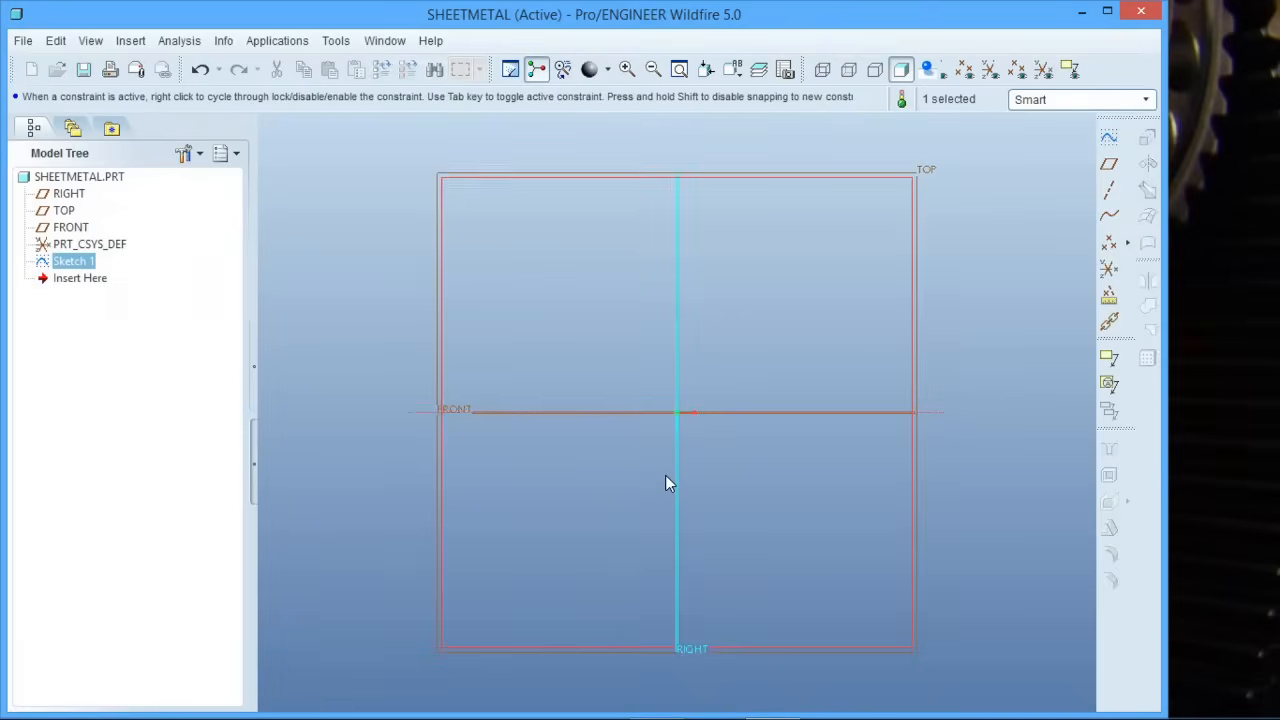
# Step: Extrude the square sketch as a solid to a depth of 30
pyautogui.moveTo(665, 475)
pyautogui.mouseDown(button='middle')
pyautogui.moveTo(659, 429)
pyautogui.moveTo(607, 380)
pyautogui.moveTo(610, 404)
pyautogui.mouseUp(button='middle')
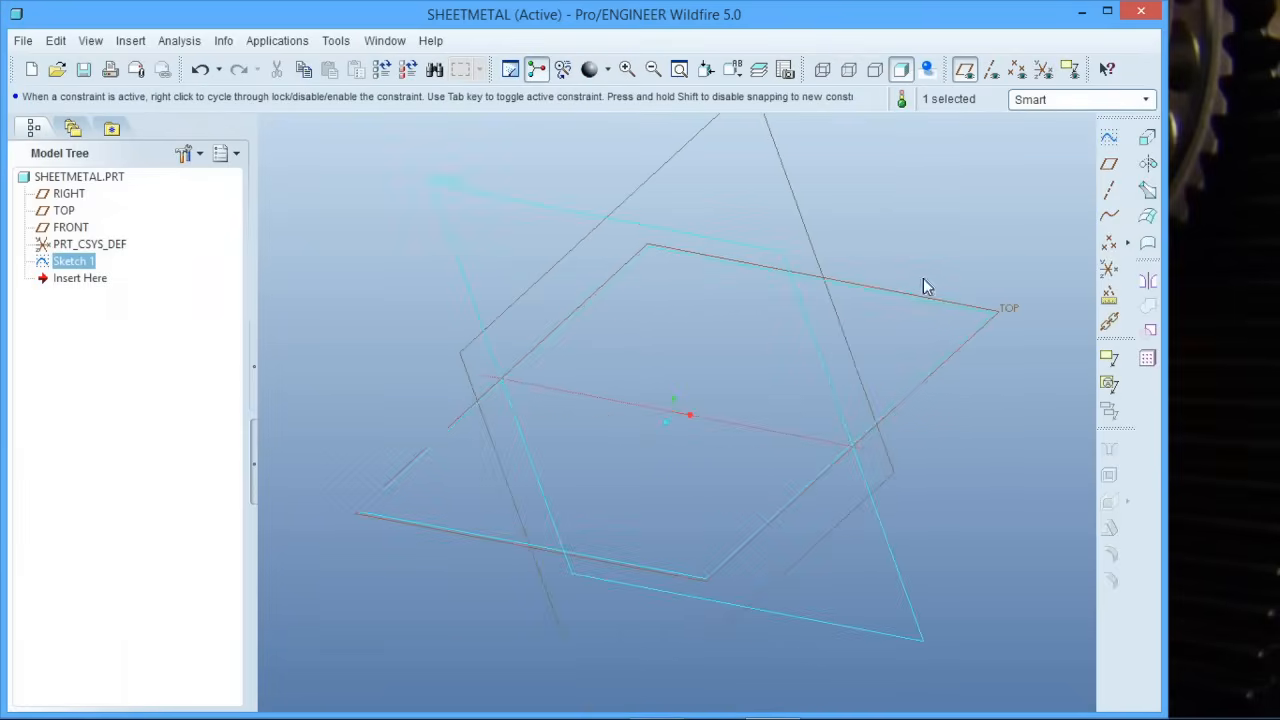
pyautogui.click(1147, 137)
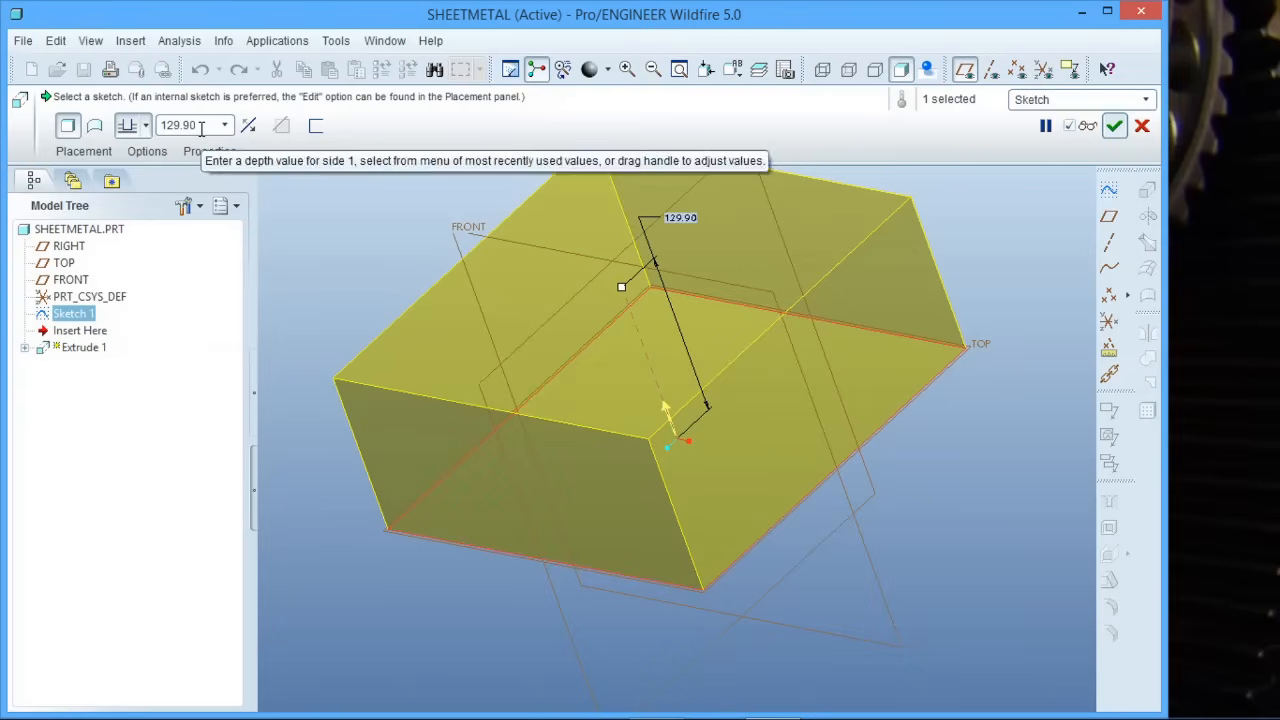
pyautogui.doubleClick(201, 126)
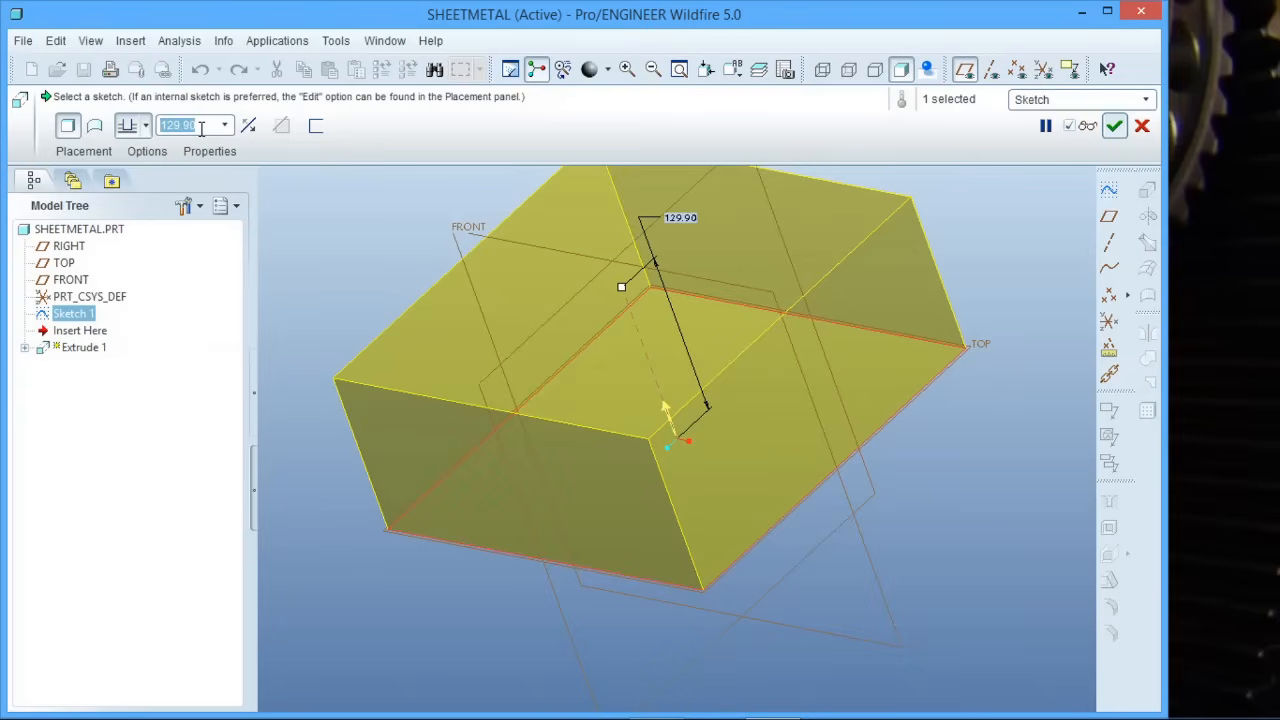
pyautogui.write('30')
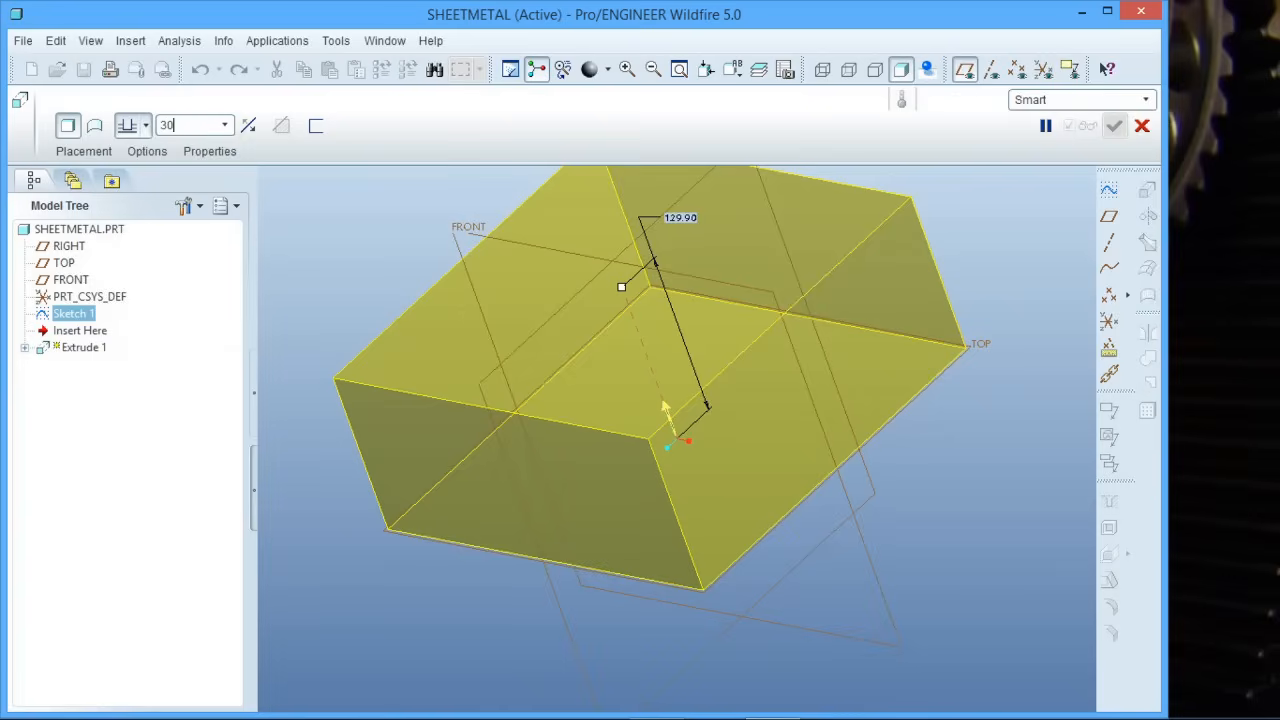
pyautogui.press('Return')
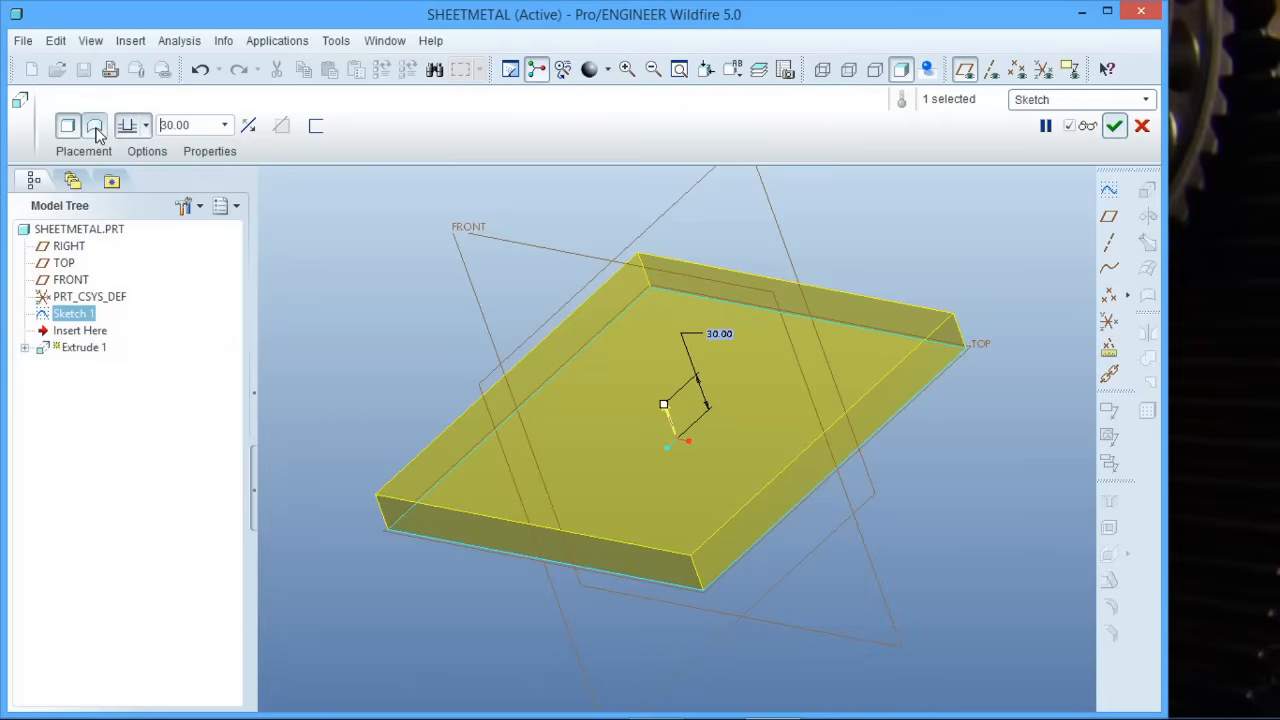
pyautogui.click(1114, 130)
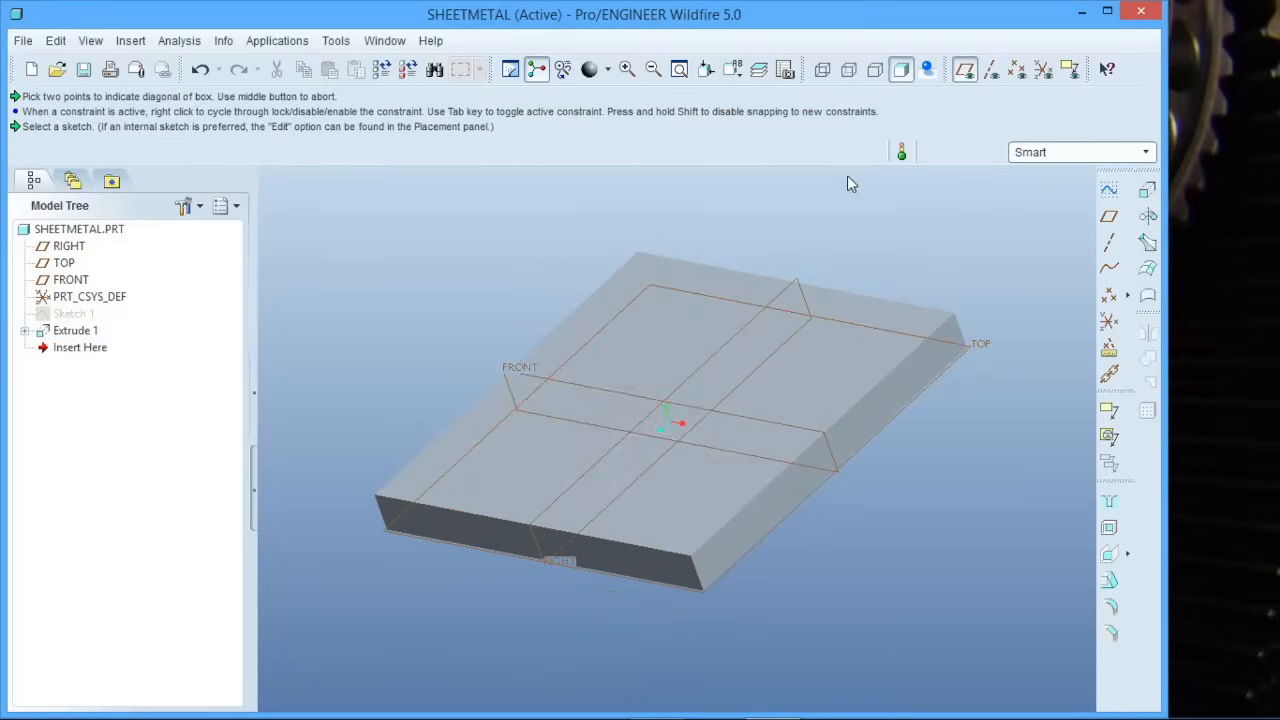
# Step: Hide the datum planes so only the extruded block is displayed
pyautogui.click(965, 69)
pyautogui.scroll(2, 735, 365)
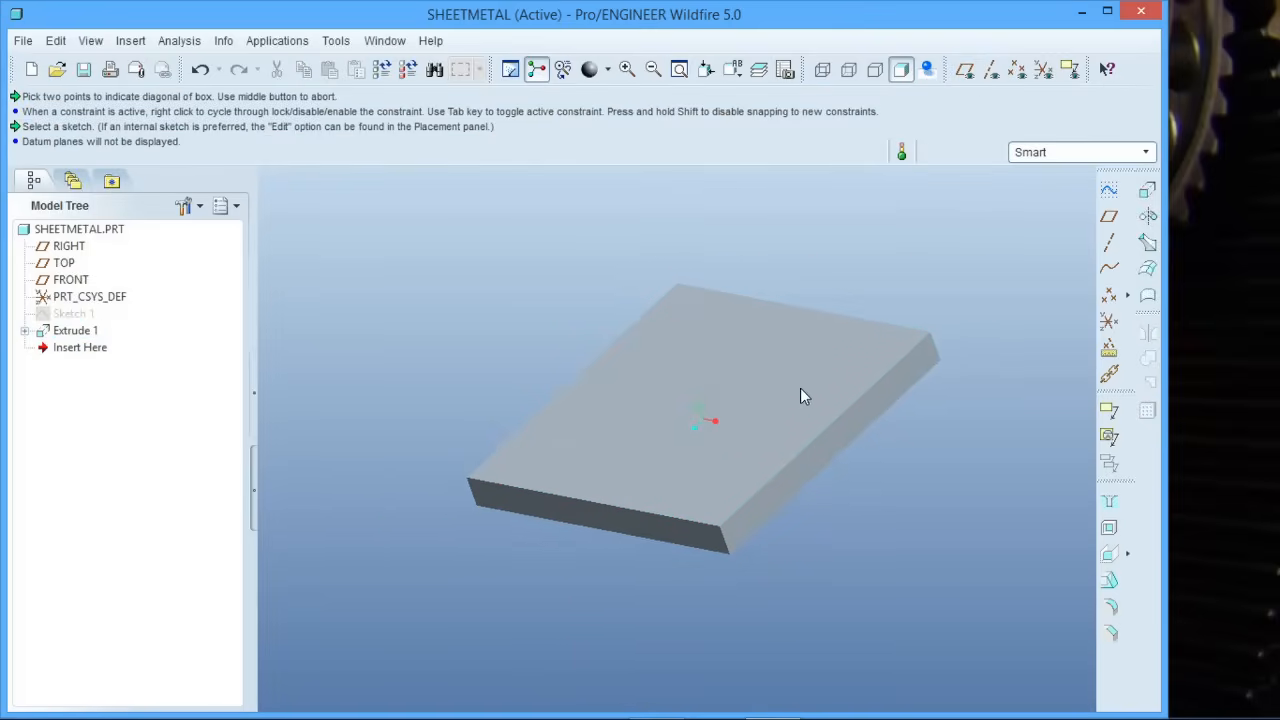
pyautogui.scroll(-3, 813, 390)
pyautogui.scroll(2, 813, 390)
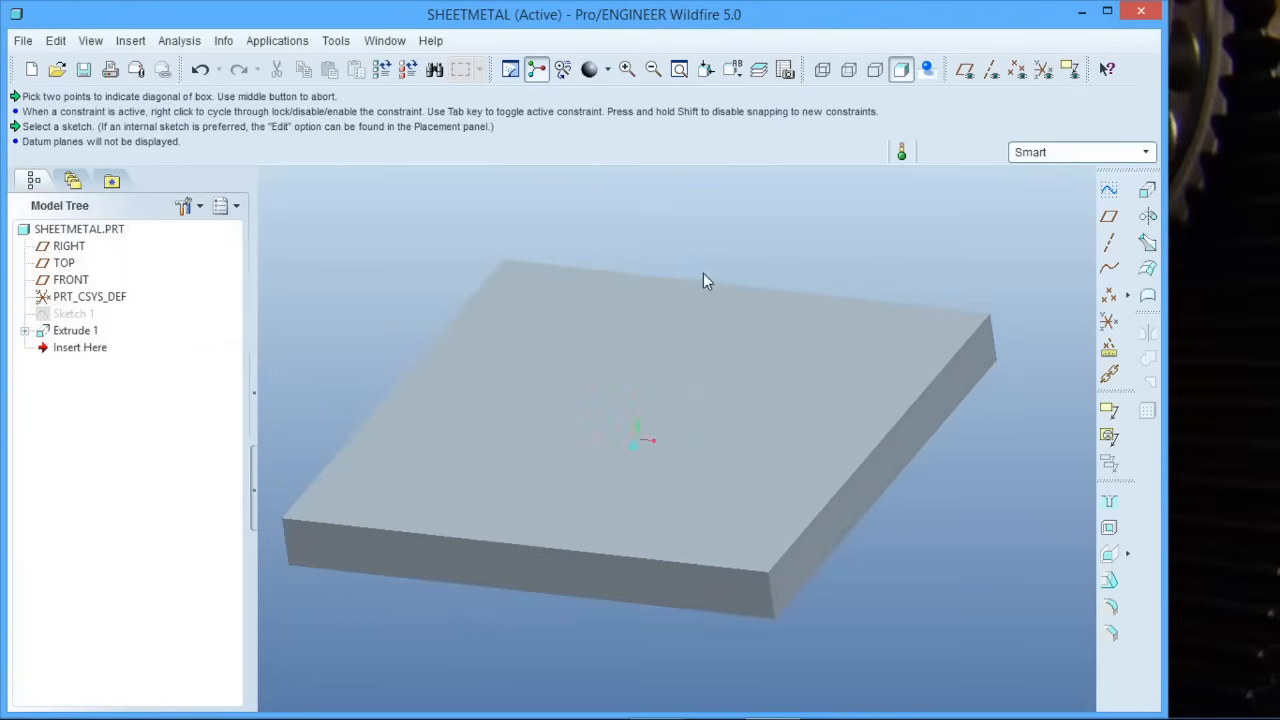
pyautogui.scroll(2, 680, 265)
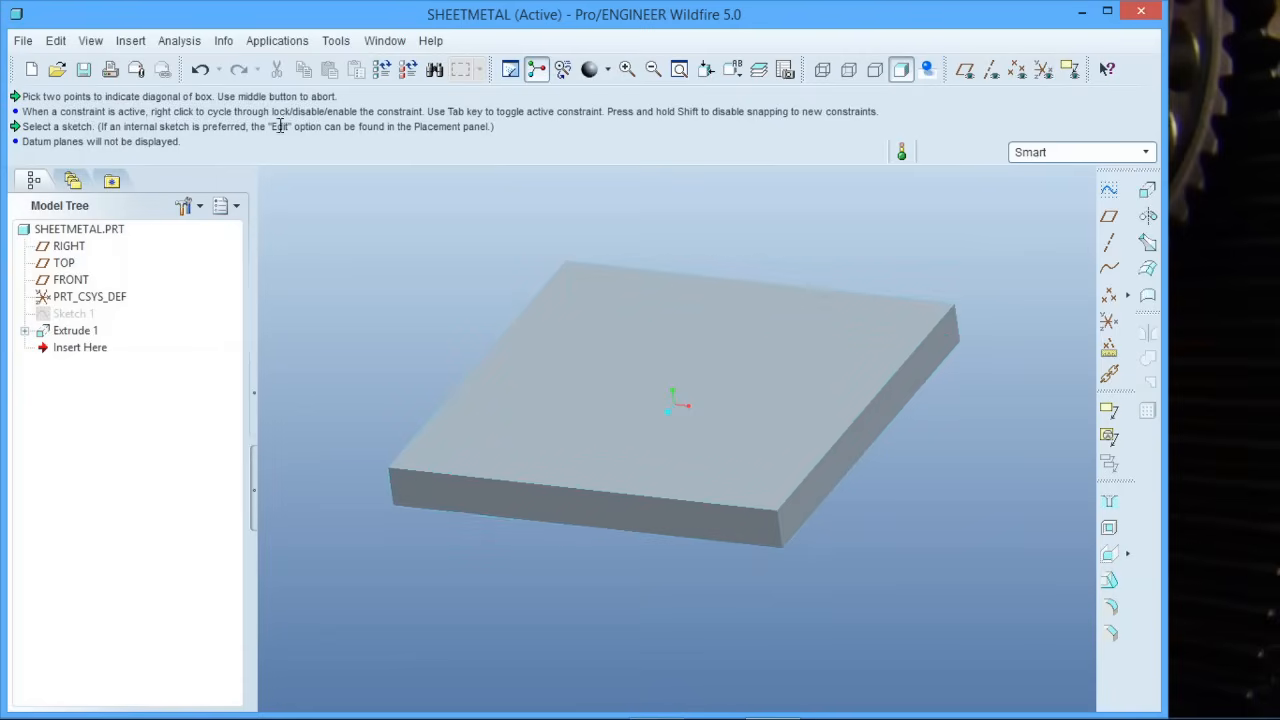
# Step: Convert the solid block to a sheet metal part by shelling, removing its top face and setting the thickness to 2
pyautogui.click(270, 44)
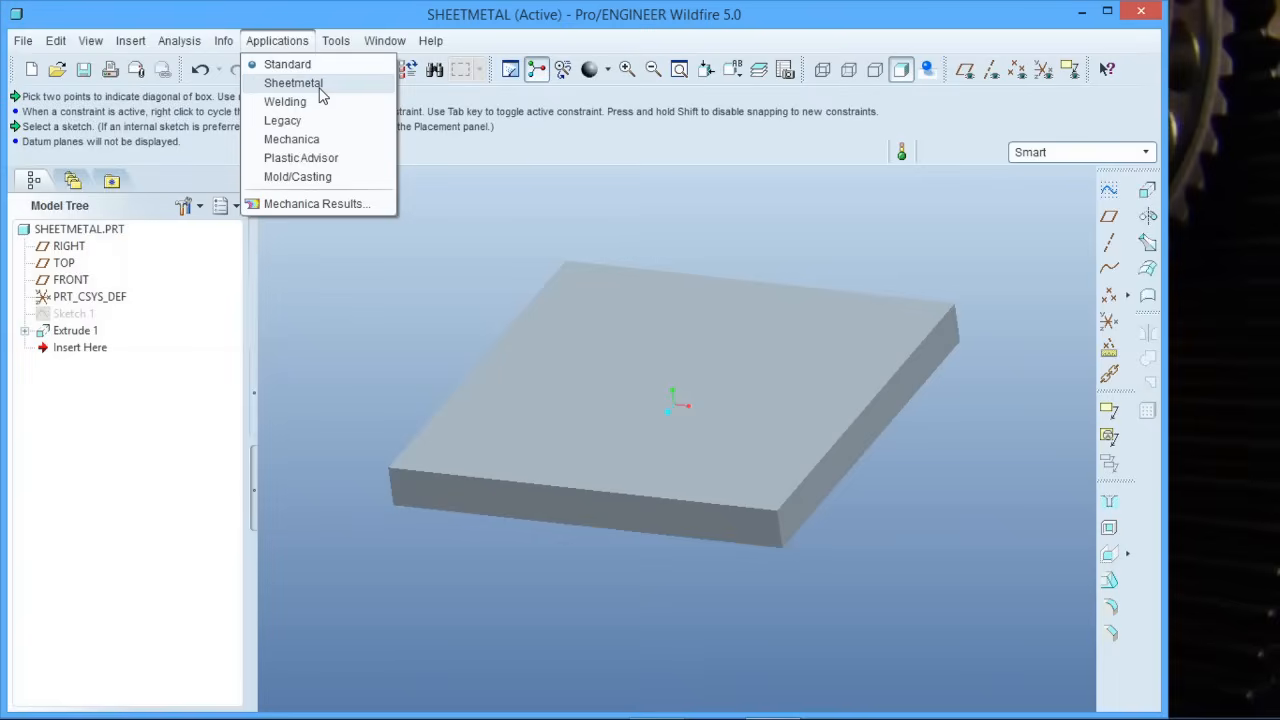
pyautogui.click(292, 83)
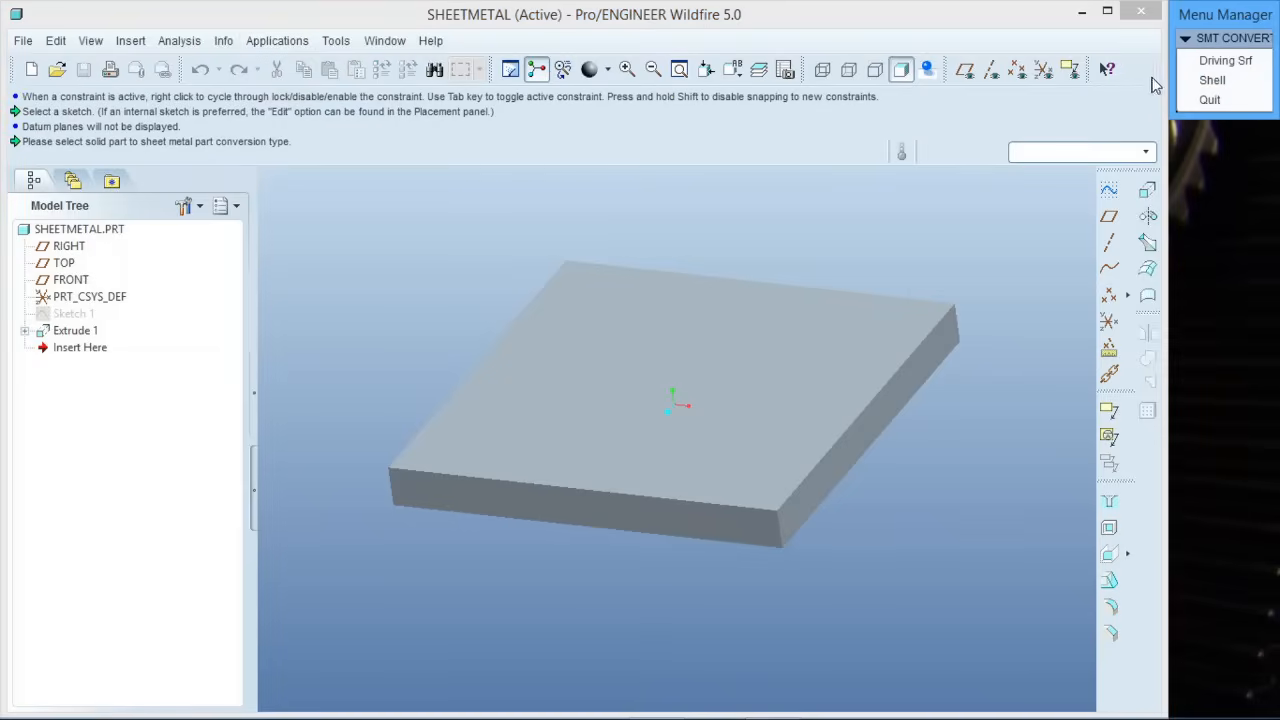
pyautogui.click(1226, 61)
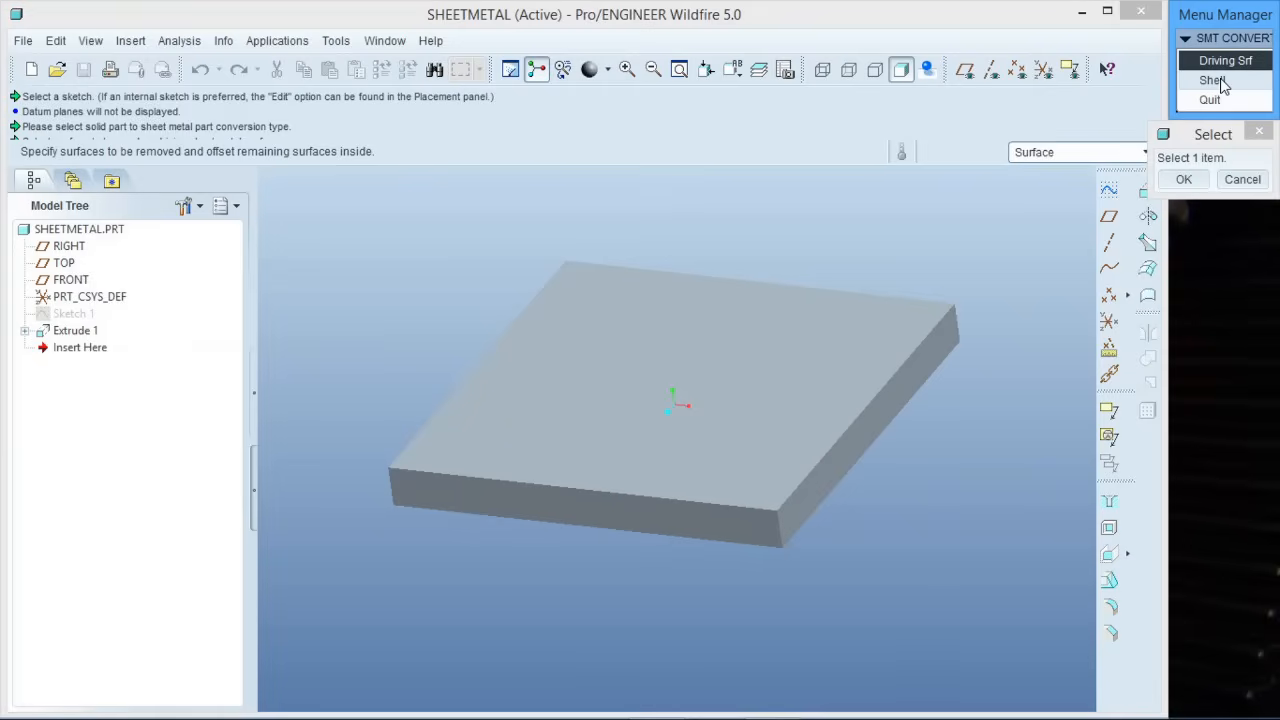
pyautogui.click(1214, 81)
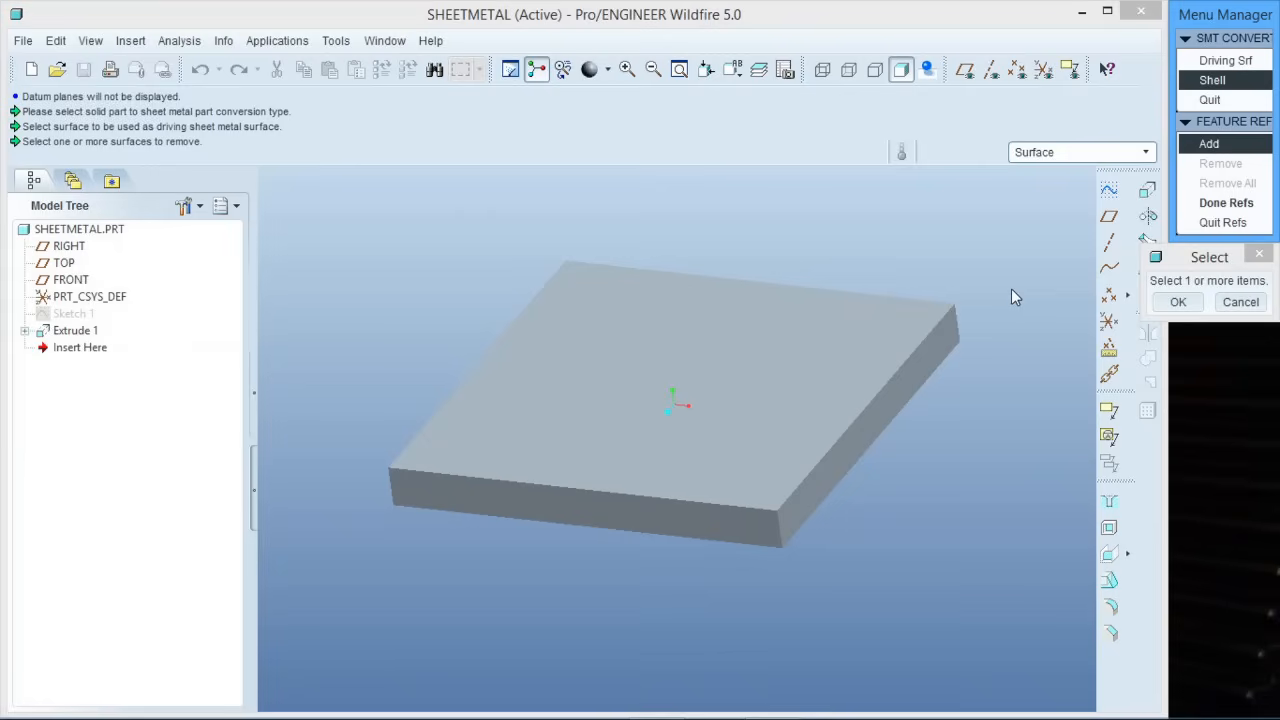
pyautogui.click(754, 339)
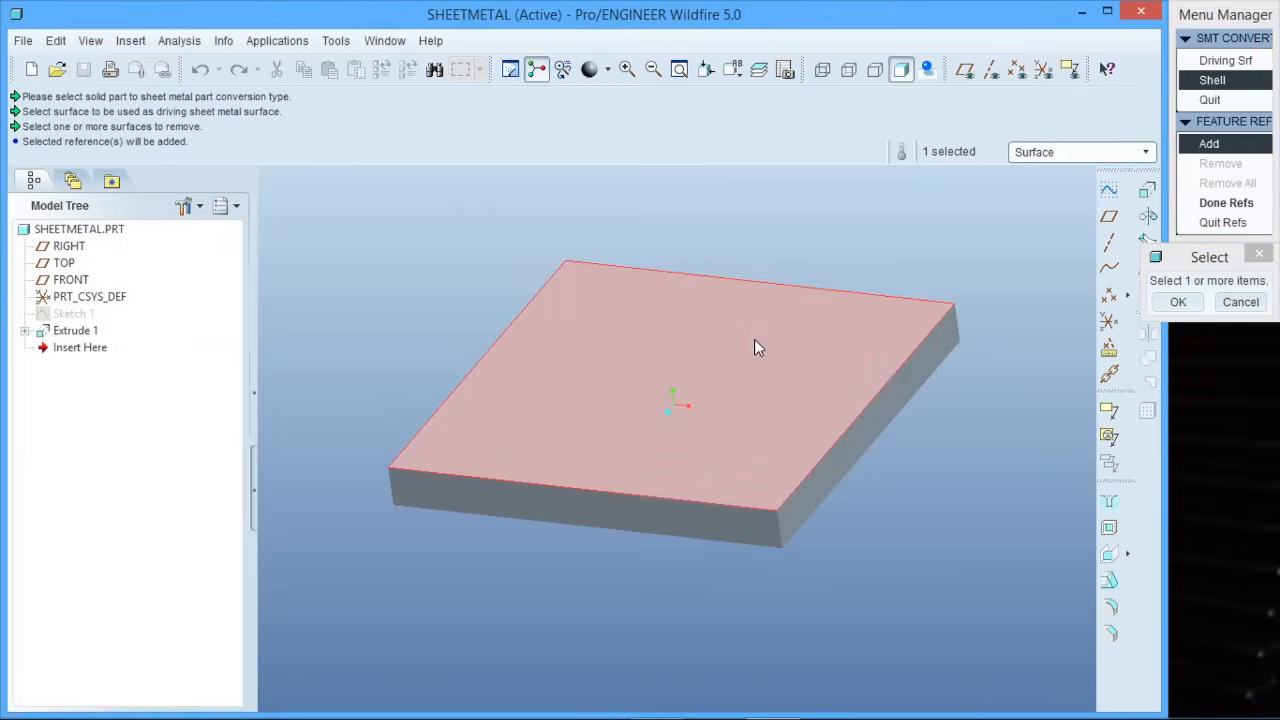
pyautogui.click(1179, 303)
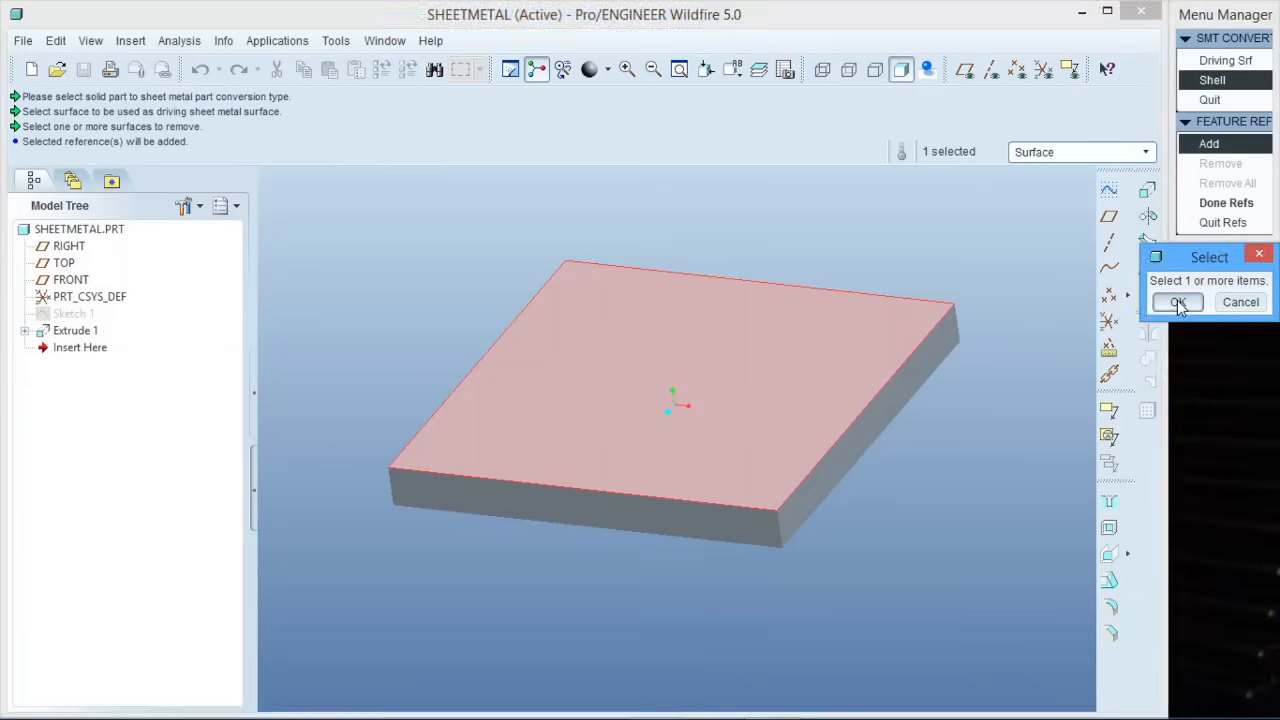
pyautogui.click(1226, 203)
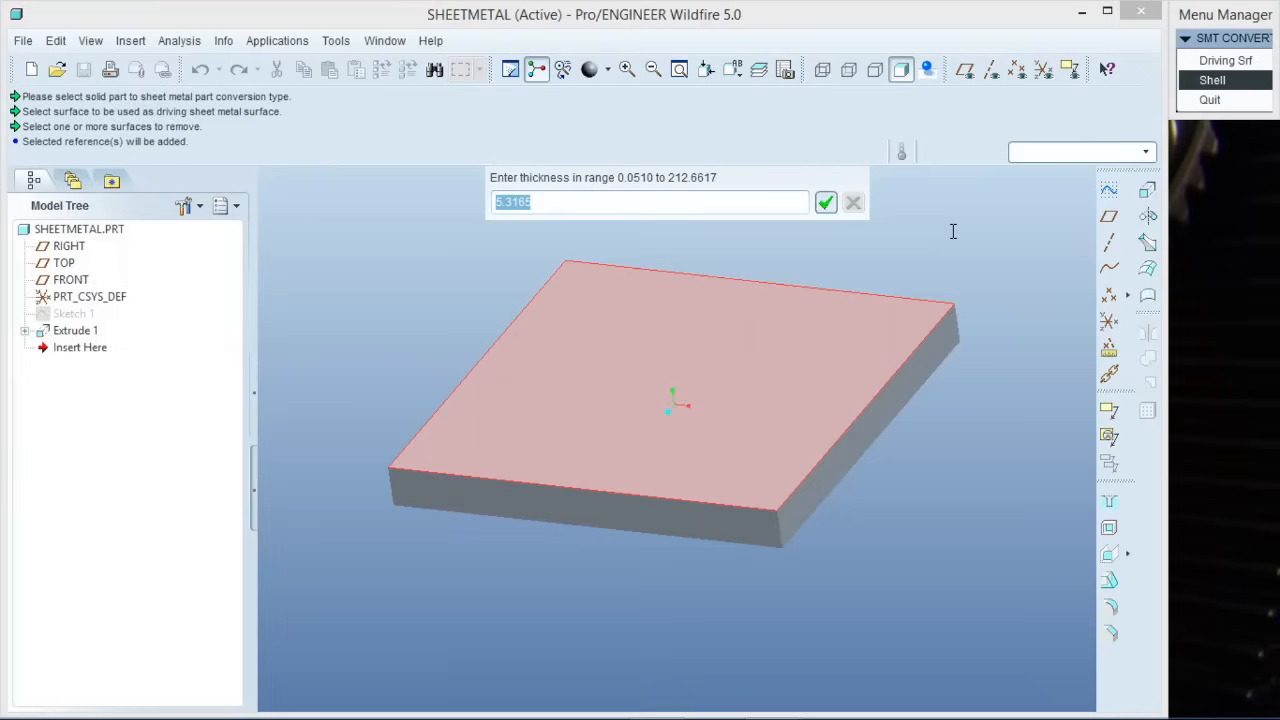
pyautogui.write('2')
pyautogui.press('Return')
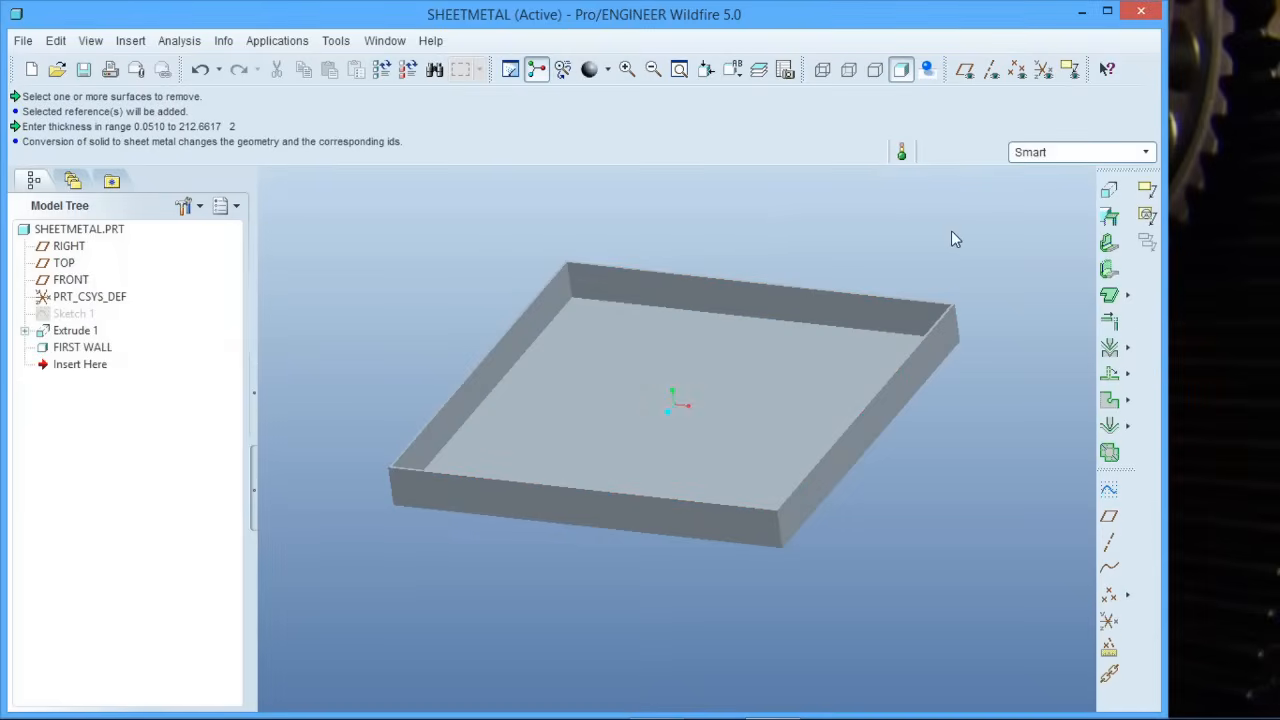
# Step: Examine the shelled tray's walls, corners and base from several angles
pyautogui.scroll(-3, 641, 404)
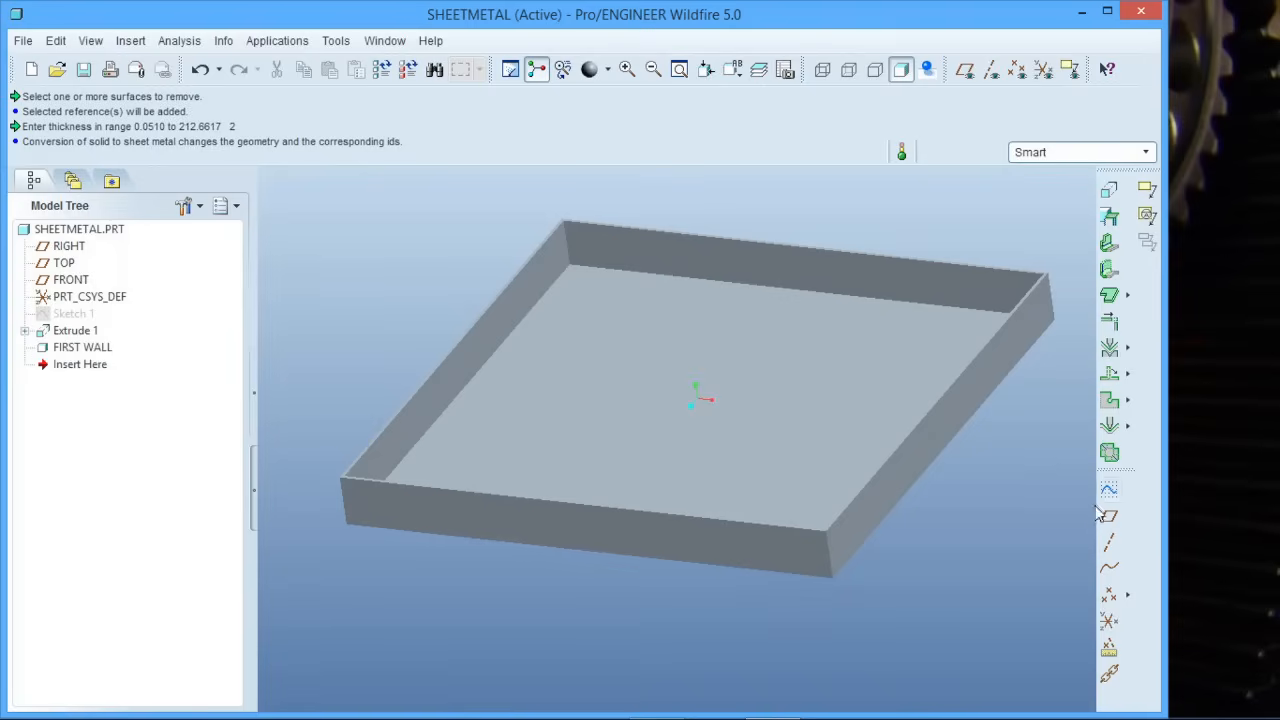
pyautogui.moveTo(630, 416)
pyautogui.mouseDown(button='middle')
pyautogui.moveTo(657, 391)
pyautogui.moveTo(680, 403)
pyautogui.moveTo(634, 389)
pyautogui.moveTo(717, 389)
pyautogui.moveTo(590, 406)
pyautogui.moveTo(597, 449)
pyautogui.moveTo(606, 423)
pyautogui.moveTo(625, 430)
pyautogui.moveTo(576, 404)
pyautogui.mouseUp(button='middle')
pyautogui.moveTo(625, 308); pyautogui.dragTo(623, 226, button='middle')
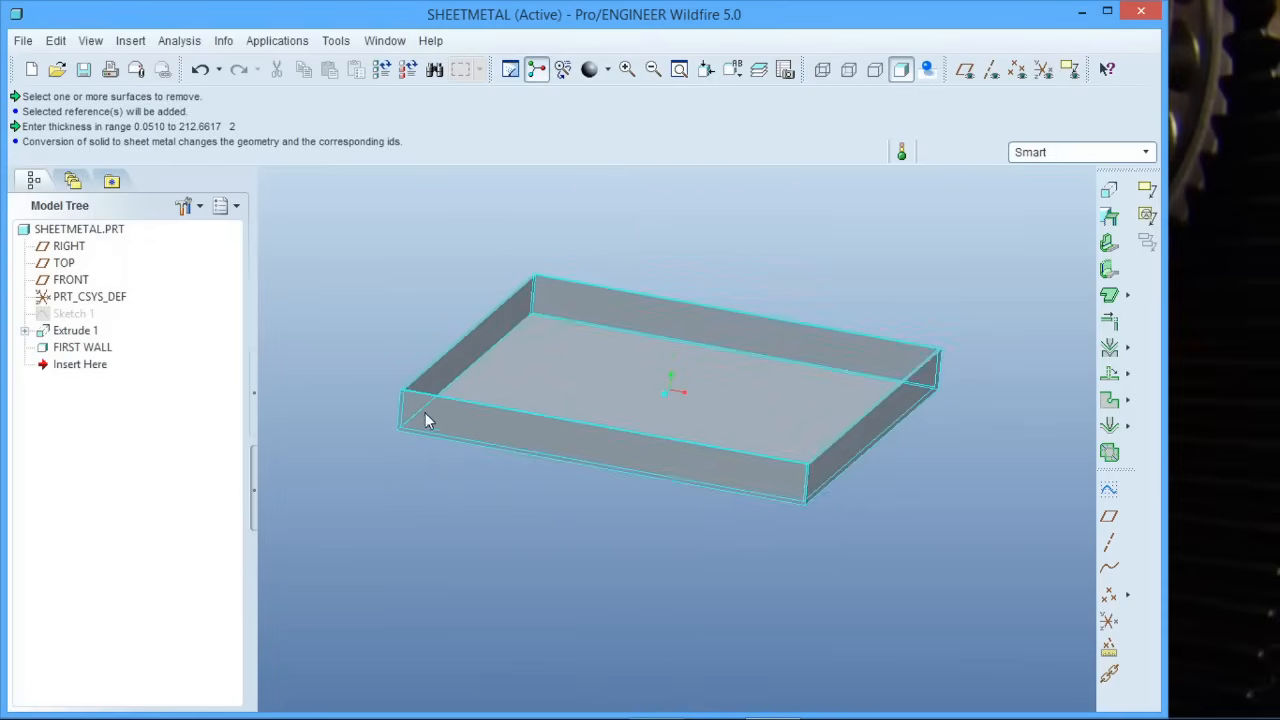
pyautogui.scroll(-5, 486, 363)
pyautogui.moveTo(450, 375); pyautogui.dragTo(420, 372, button='middle')
pyautogui.scroll(3, 337, 382)
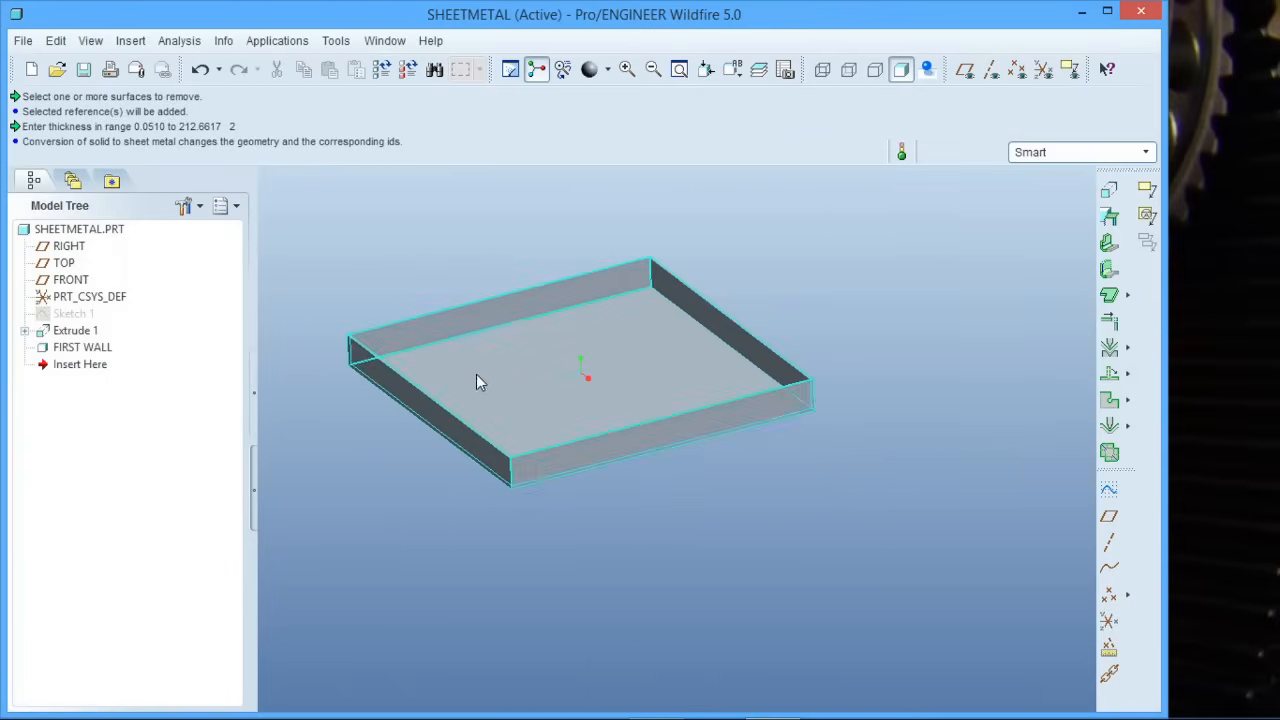
pyautogui.scroll(-2, 482, 380)
pyautogui.scroll(2, 570, 352)
pyautogui.scroll(-2, 488, 320)
pyautogui.moveTo(506, 320); pyautogui.dragTo(573, 311, button='middle')
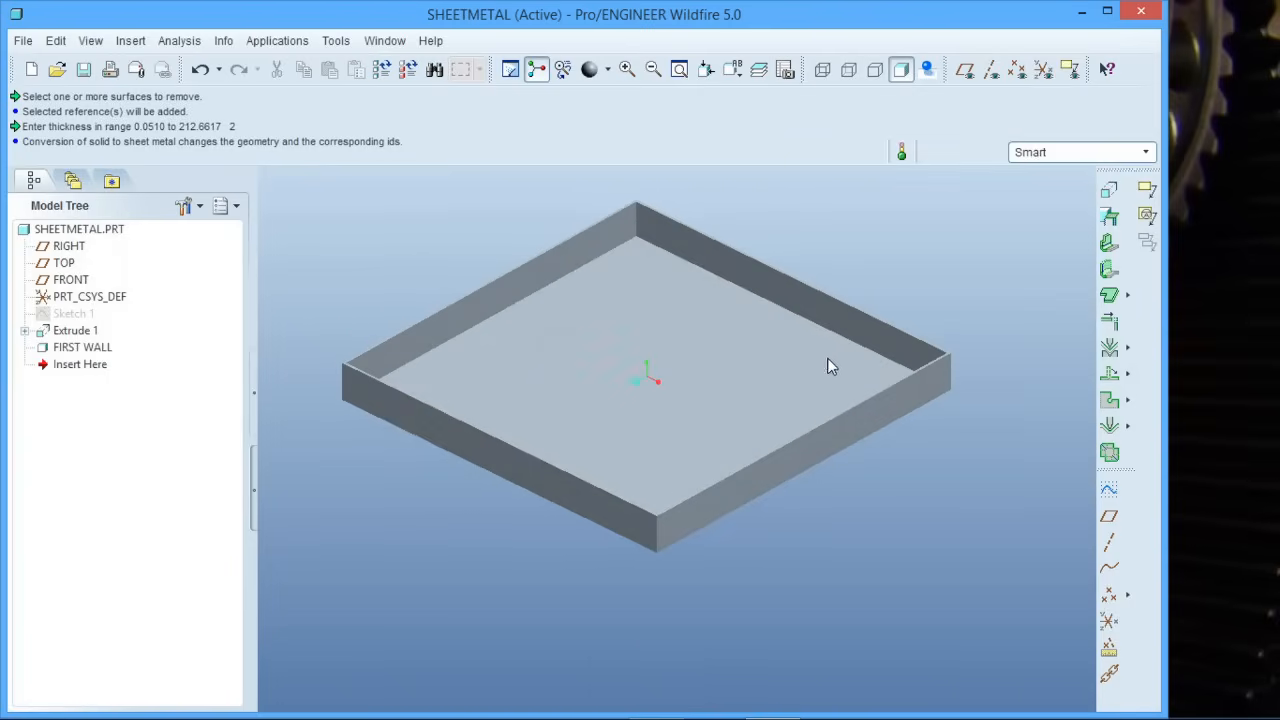
# Step: Start a sheet metal conversion and define bends on the four edges where the tray's side walls meet its base
pyautogui.click(1111, 219)
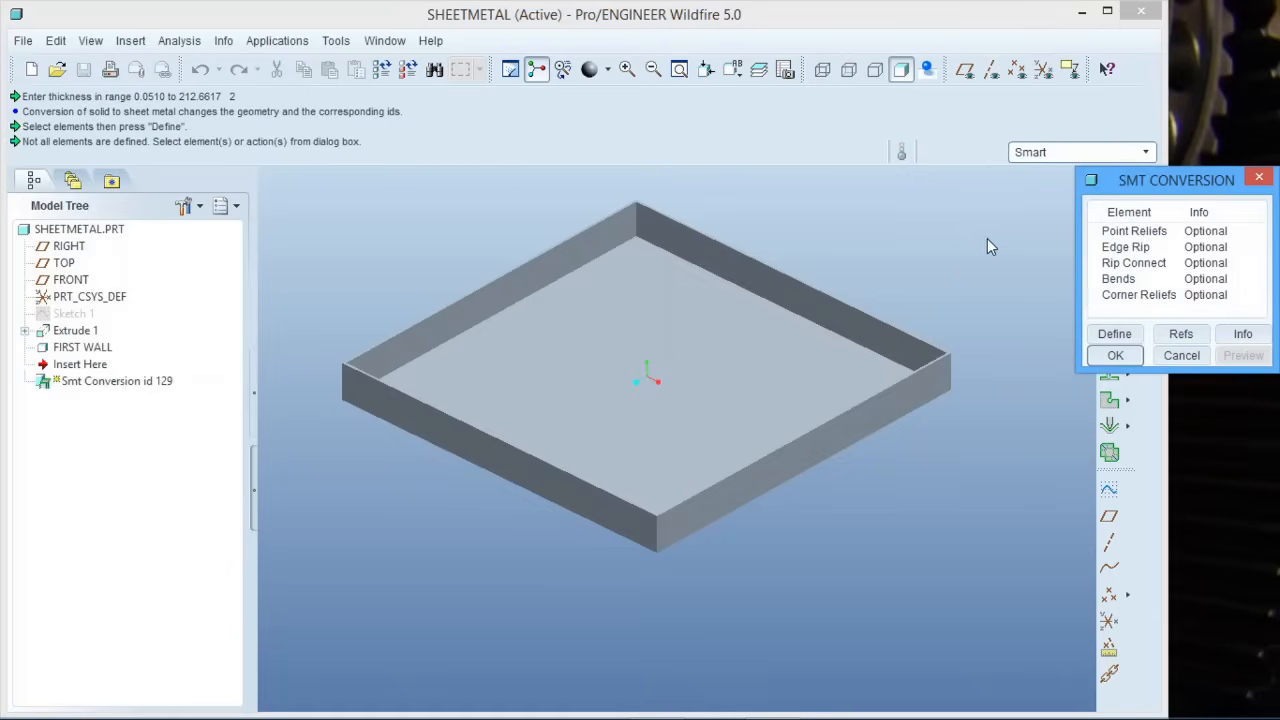
pyautogui.click(1116, 280)
pyautogui.click(1114, 334)
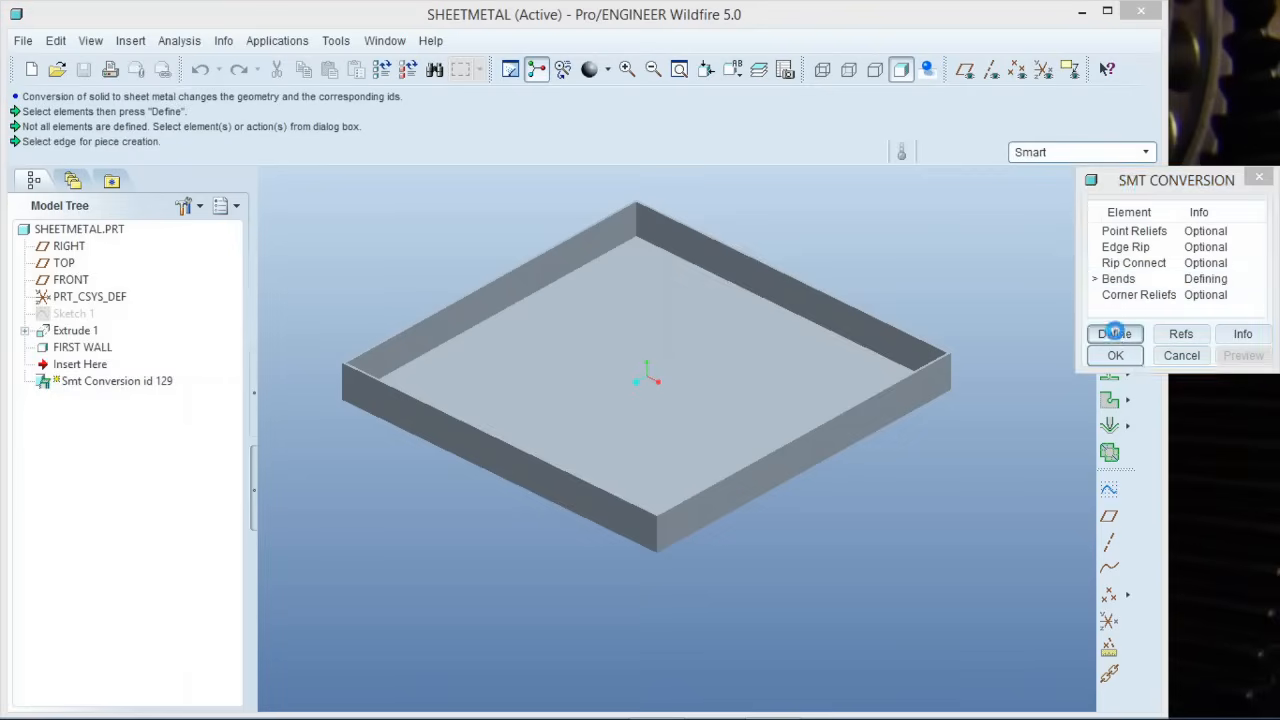
pyautogui.click(867, 343)
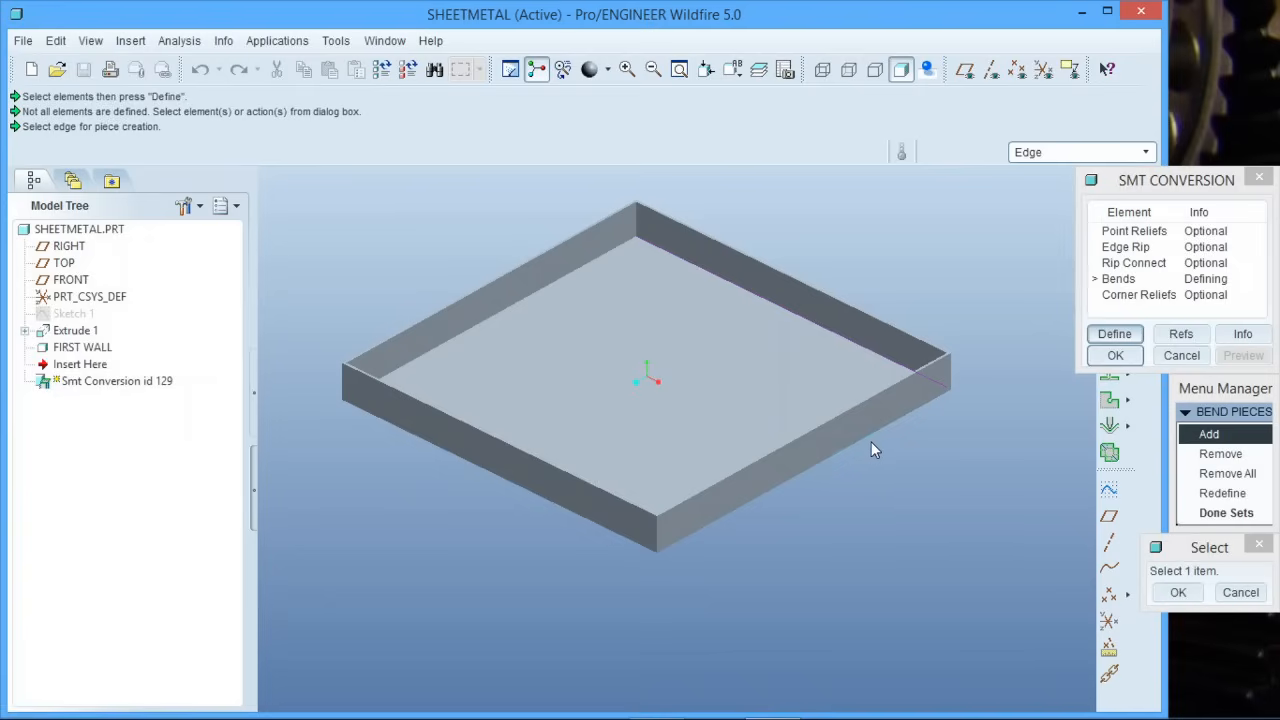
pyautogui.click(695, 515)
pyautogui.click(558, 511)
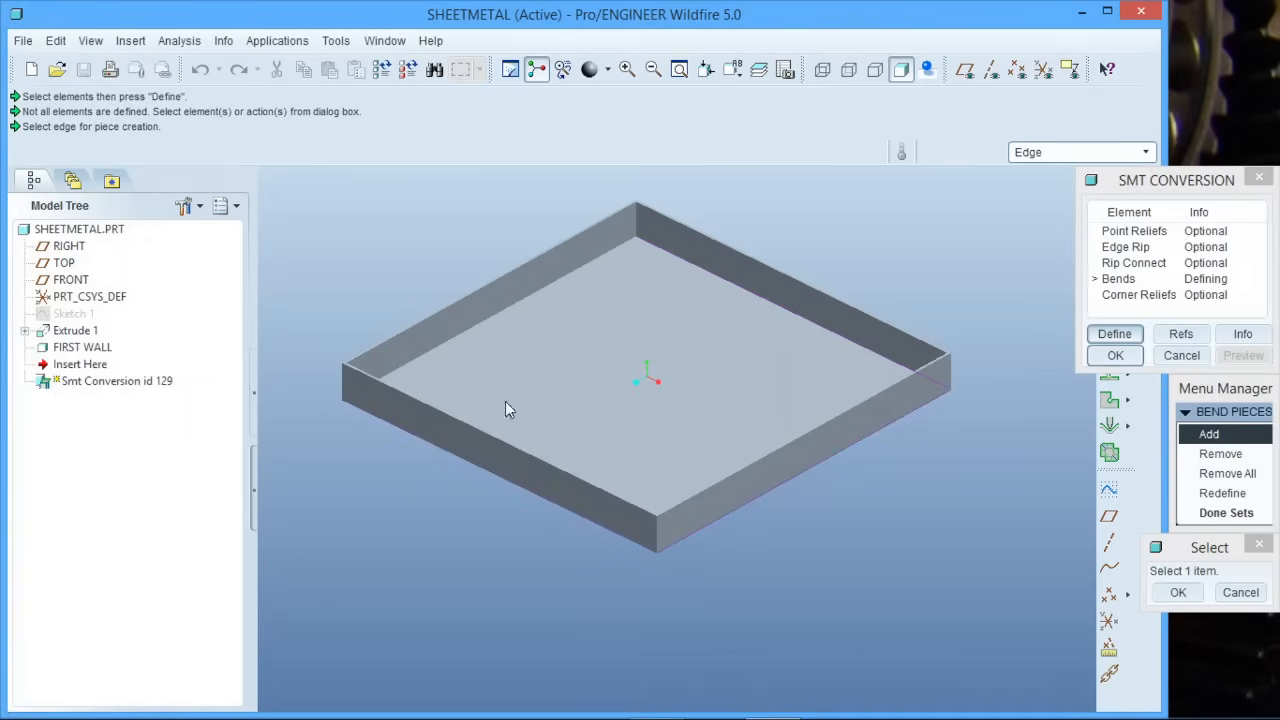
pyautogui.click(490, 317)
pyautogui.click(1179, 593)
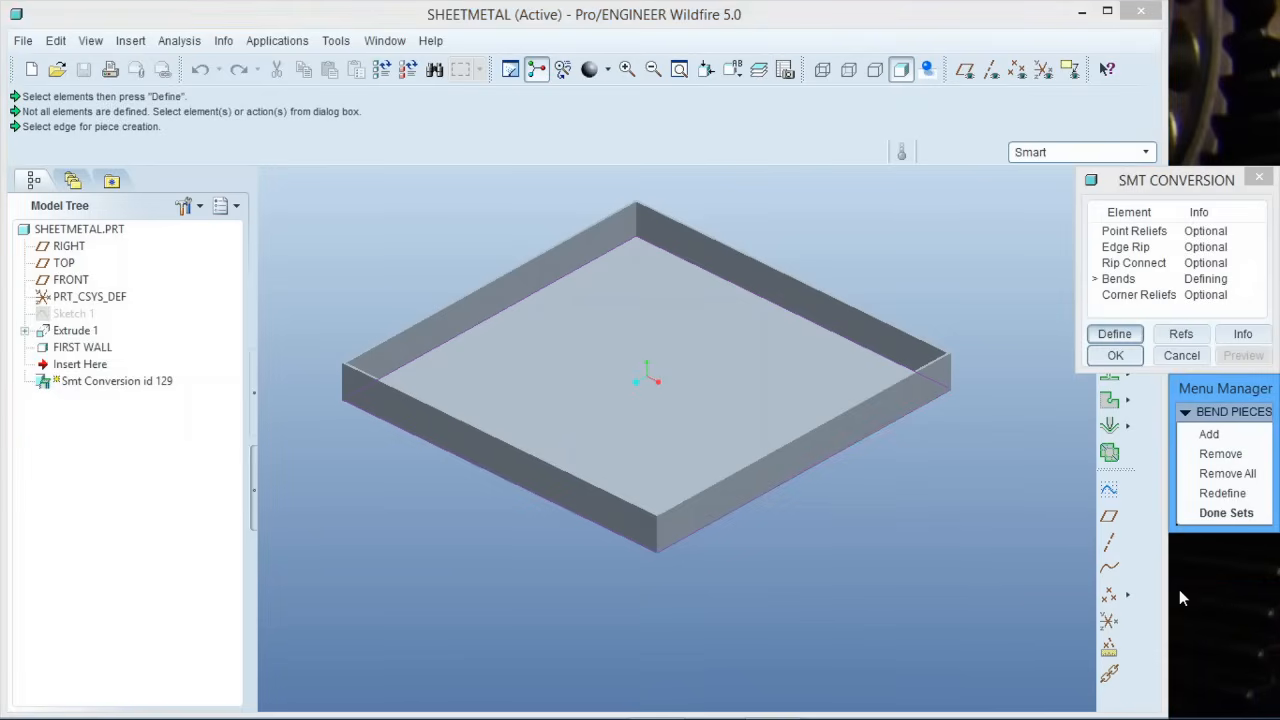
pyautogui.click(1222, 514)
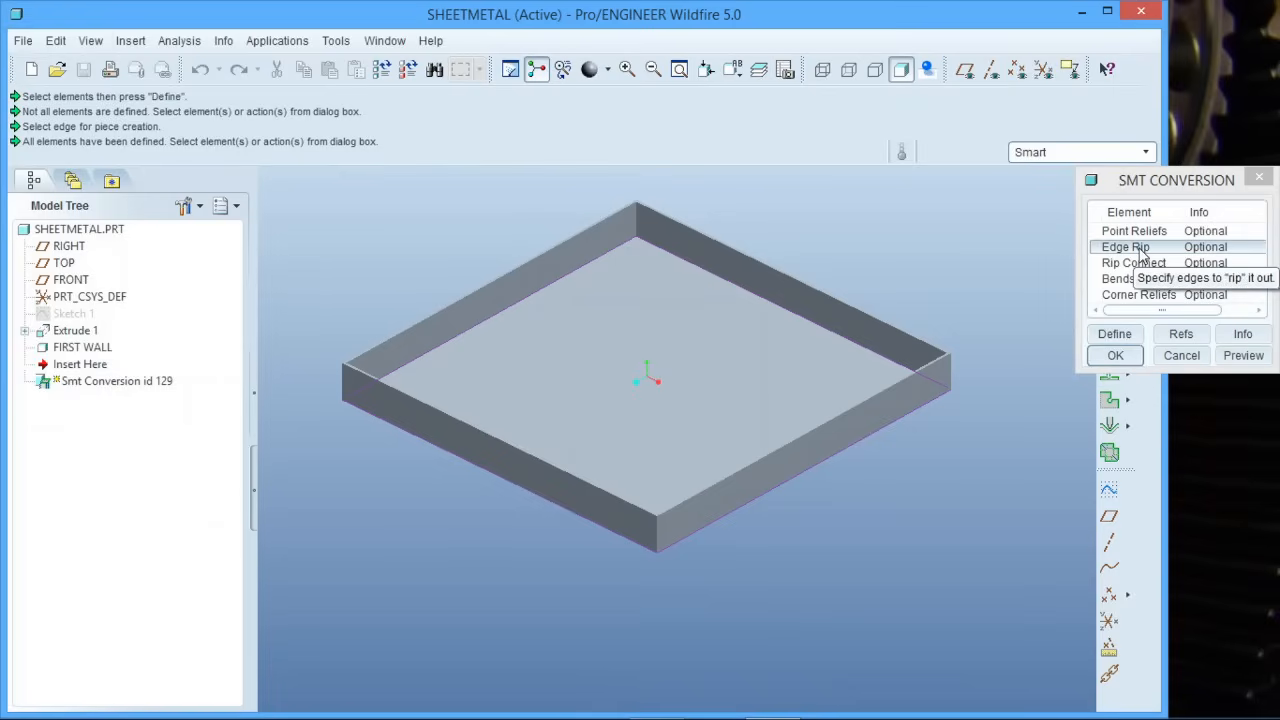
# Step: Define edge rips on the tray's four vertical corner edges and complete the sheet metal conversion
pyautogui.click(1140, 249)
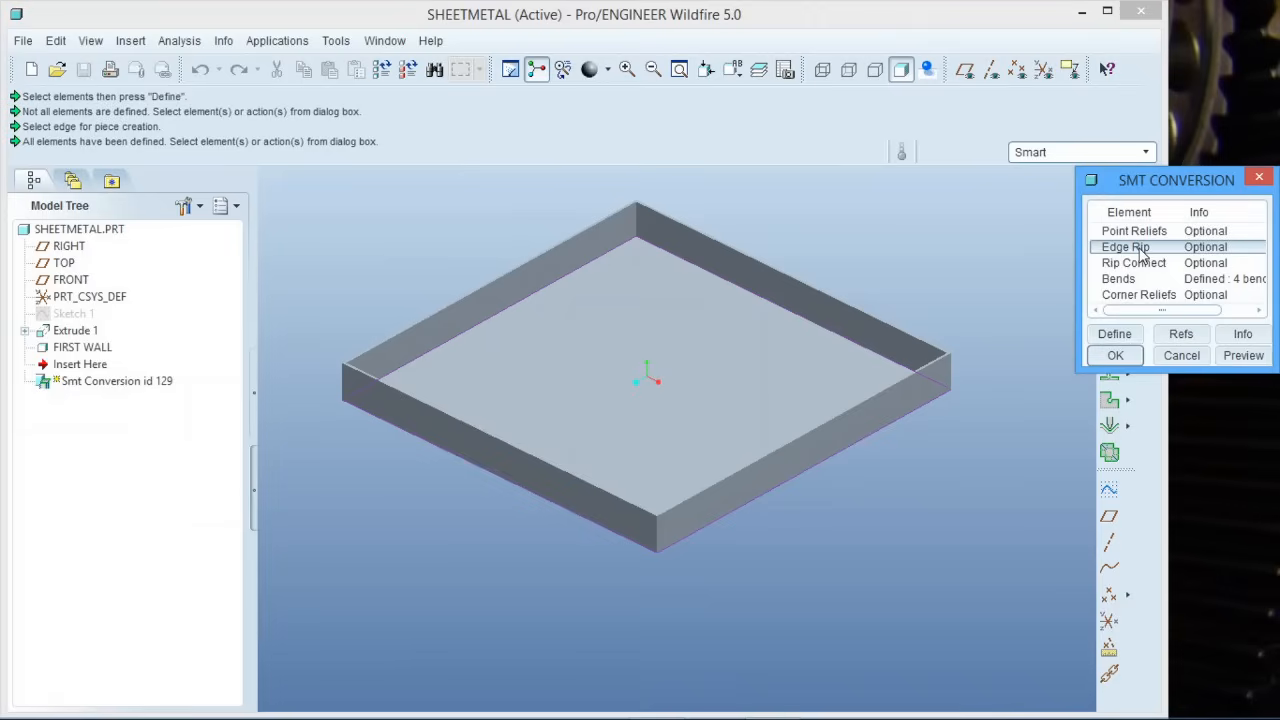
pyautogui.click(1117, 335)
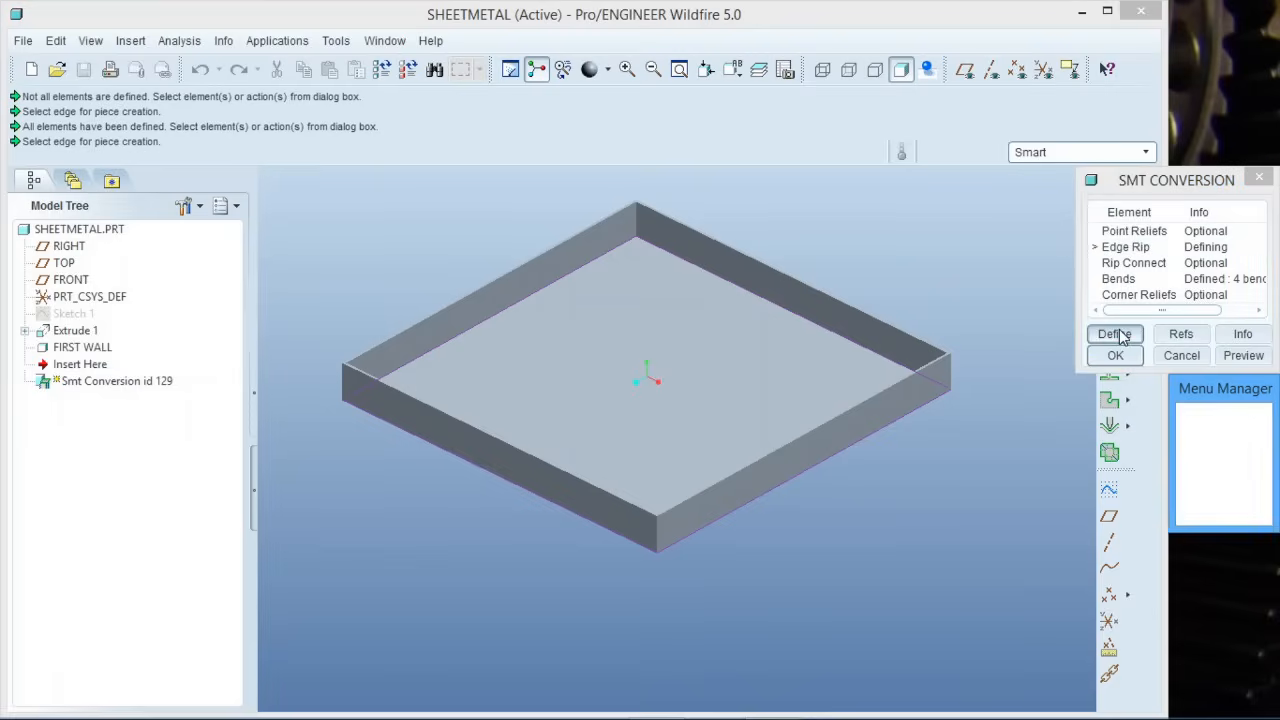
pyautogui.click(952, 370)
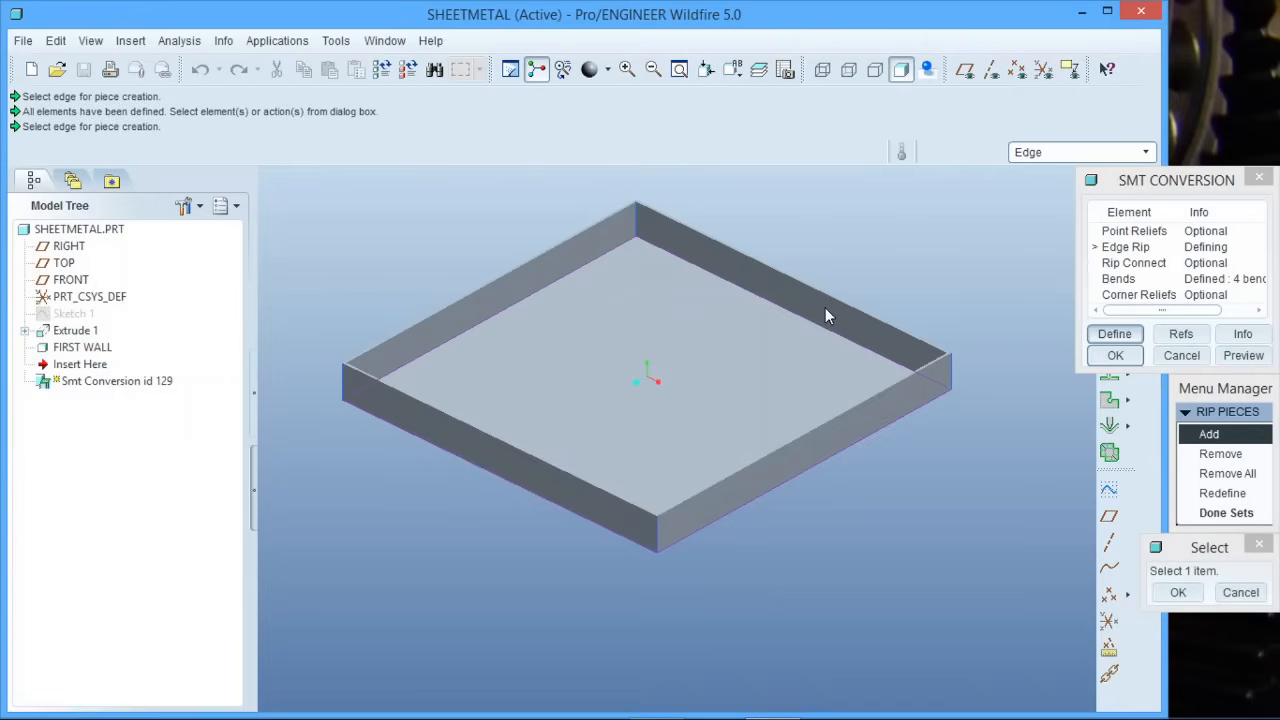
pyautogui.click(1178, 592)
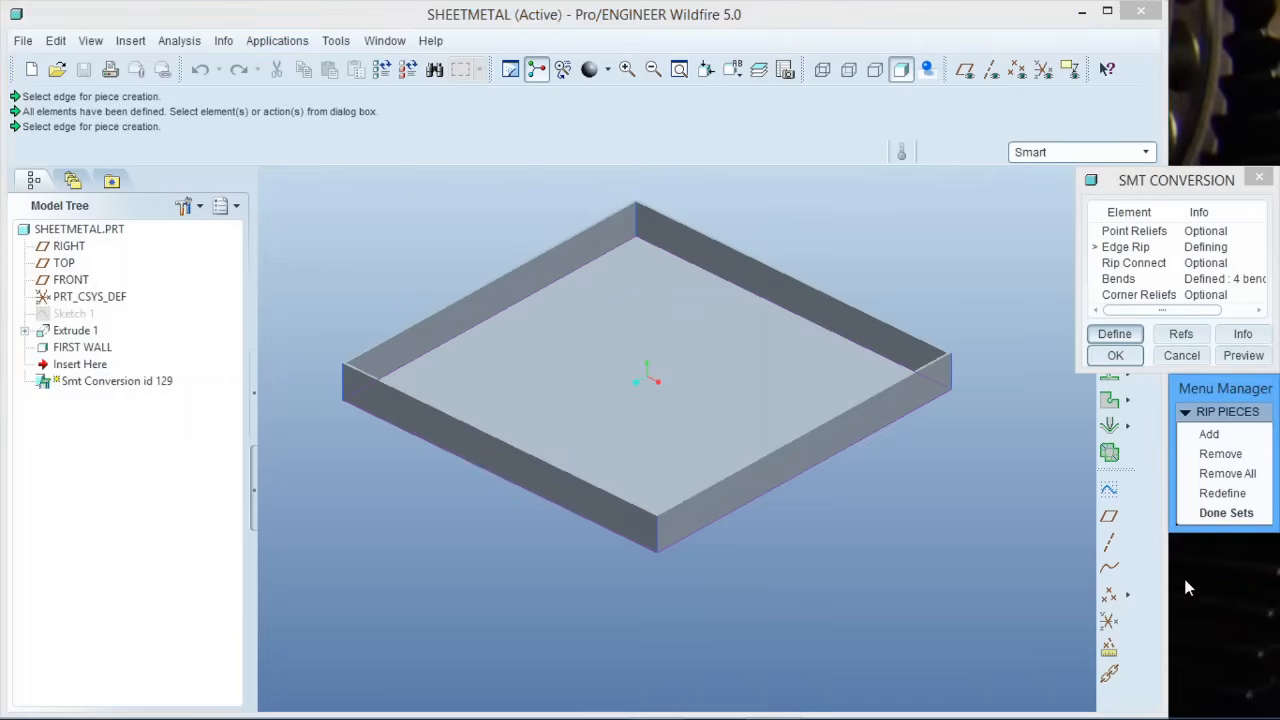
pyautogui.click(1214, 514)
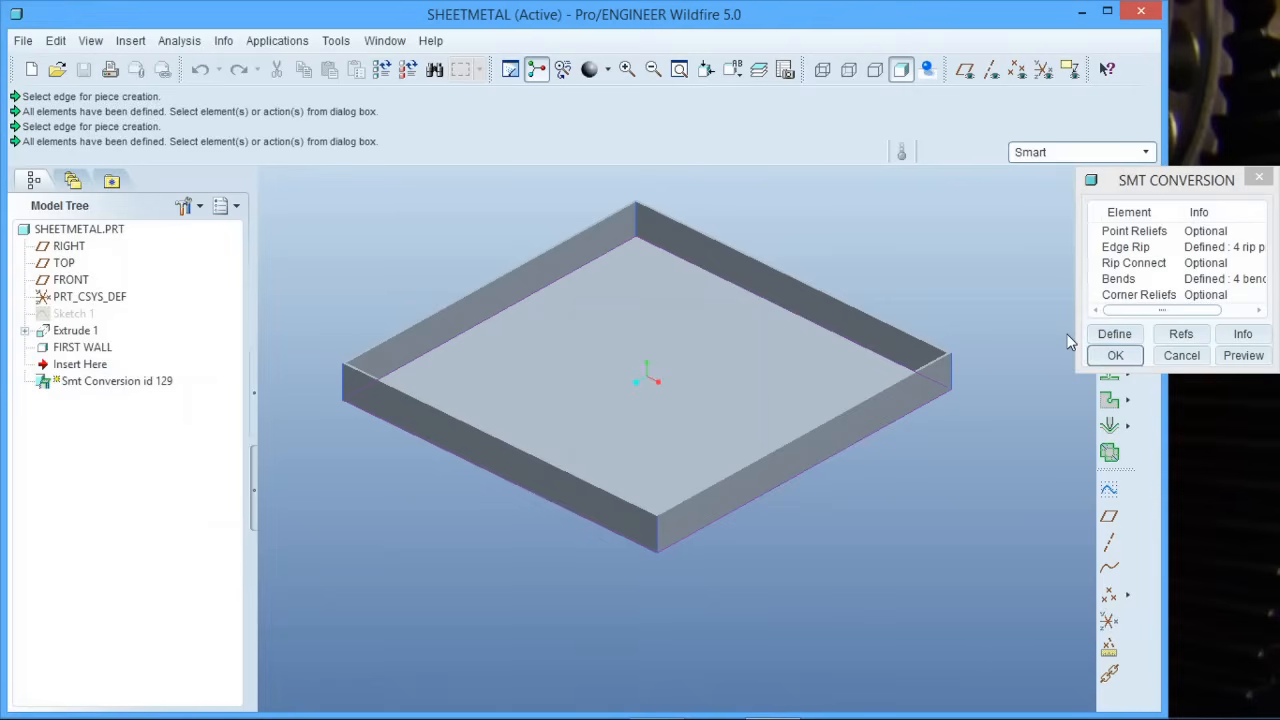
pyautogui.moveTo(953, 423); pyautogui.dragTo(948, 418, button='middle')
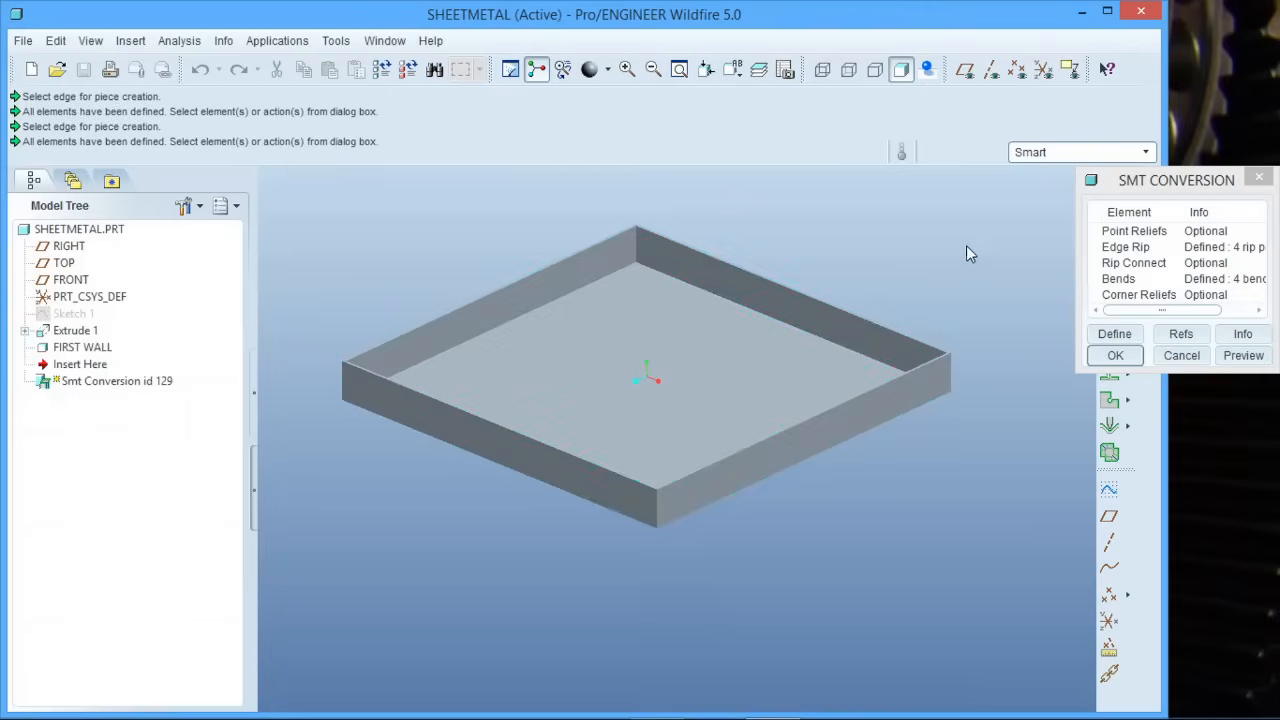
pyautogui.click(1115, 358)
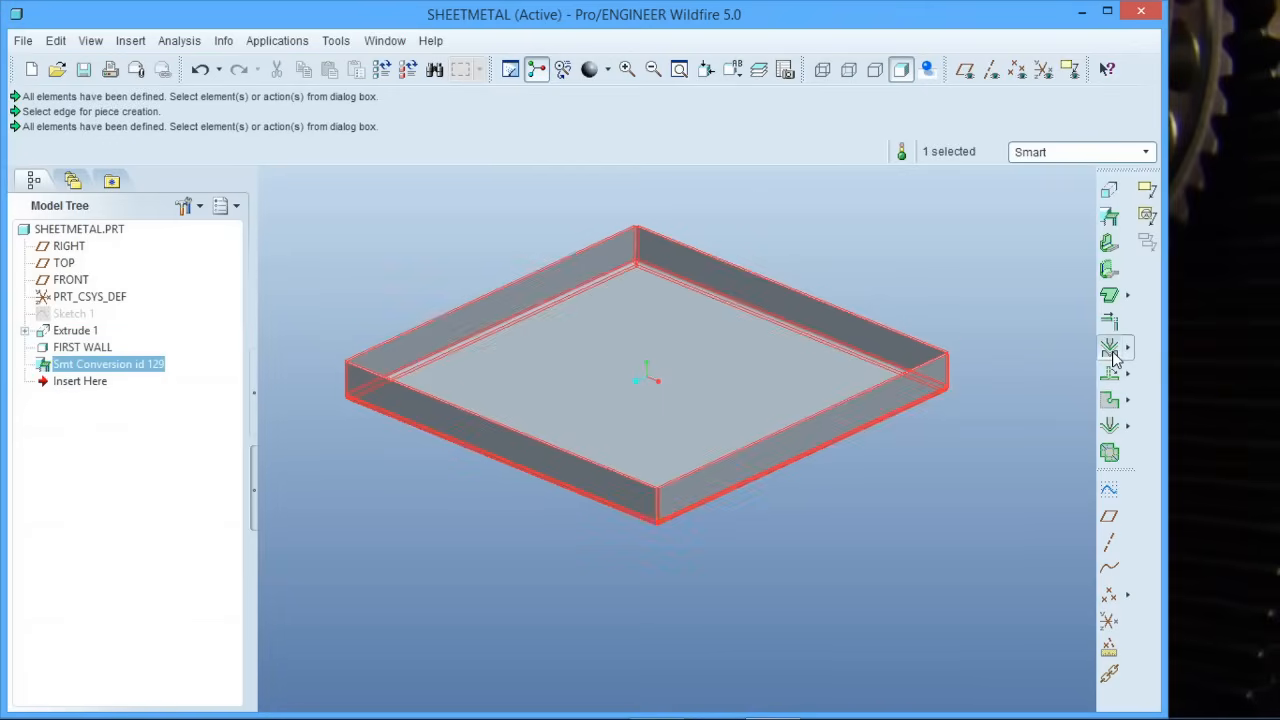
pyautogui.click(828, 236)
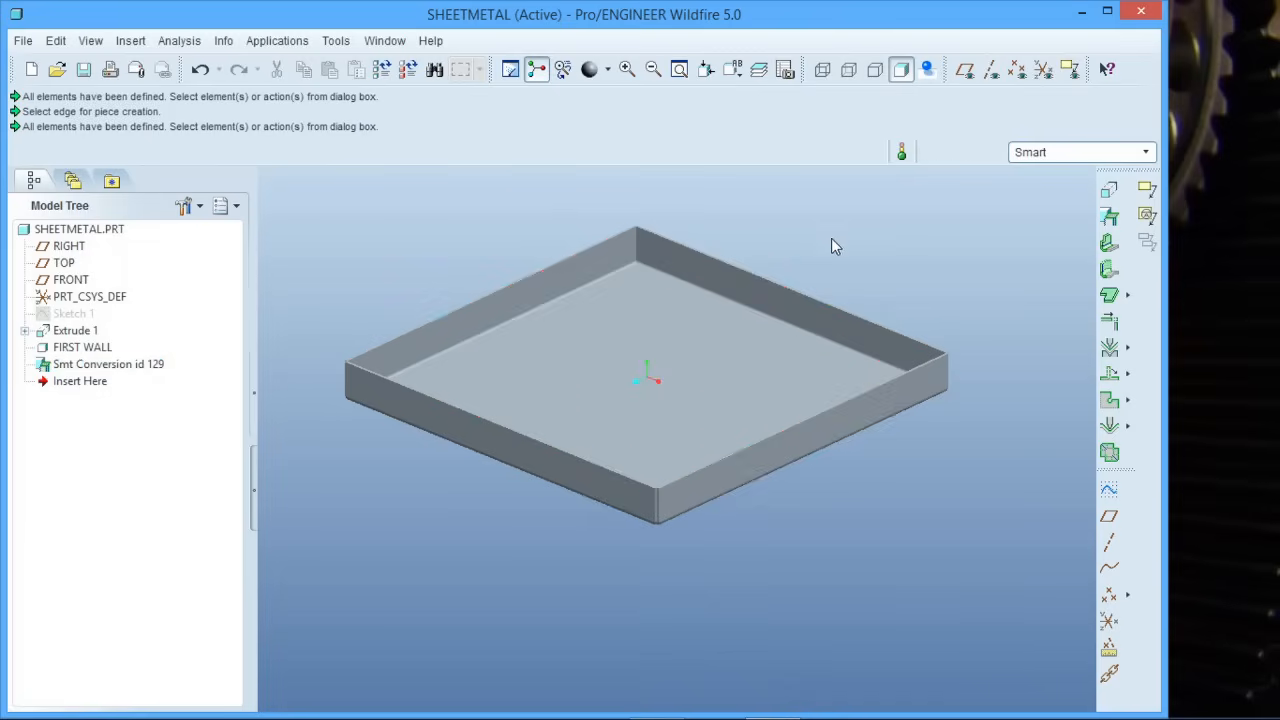
# Step: Inspect the ripped corners and the bends along the base of the converted tray, from above and underneath
pyautogui.scroll(-5, 646, 549)
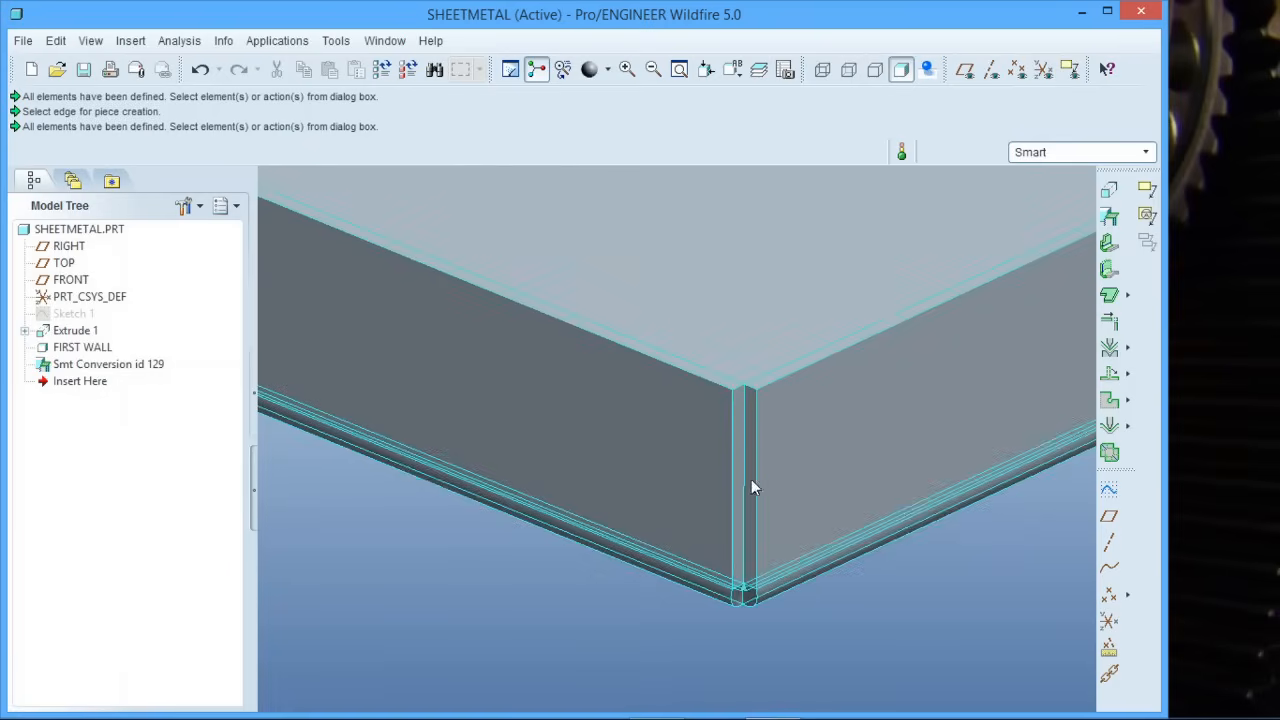
pyautogui.moveTo(746, 560); pyautogui.dragTo(744, 466, button='middle')
pyautogui.scroll(5, 759, 547)
pyautogui.scroll(-6, 748, 424)
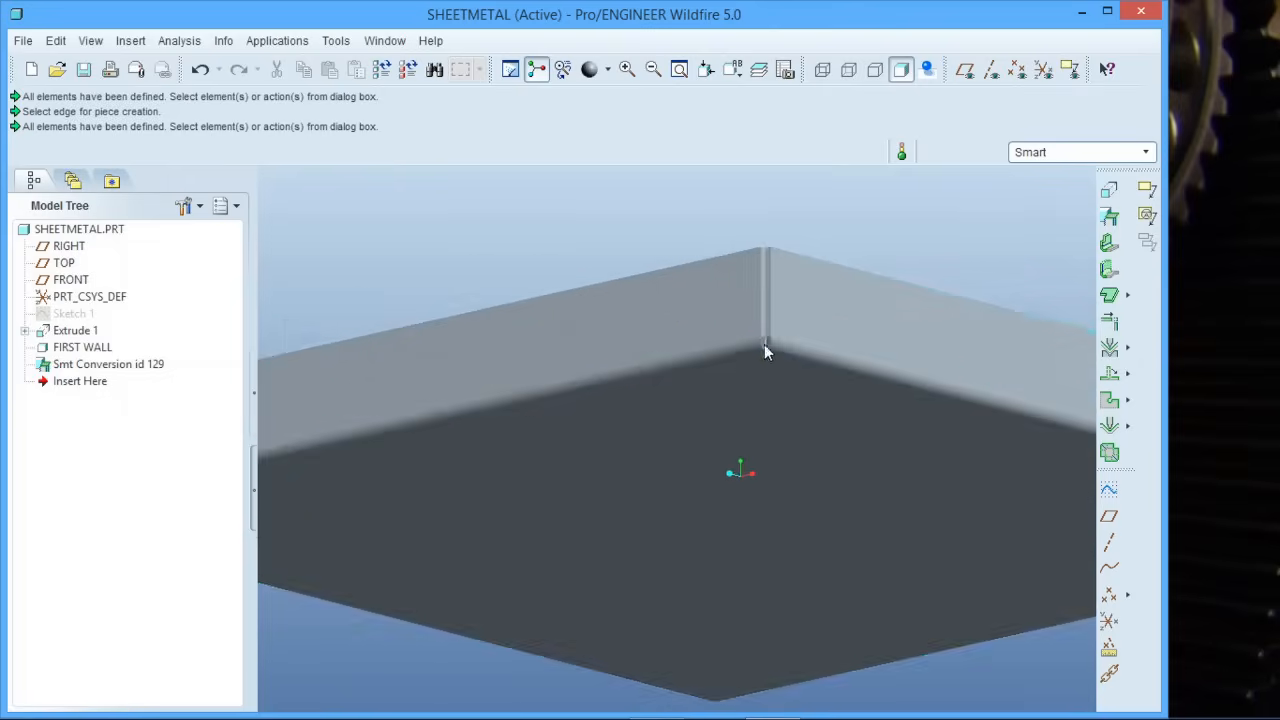
pyautogui.scroll(5, 780, 360)
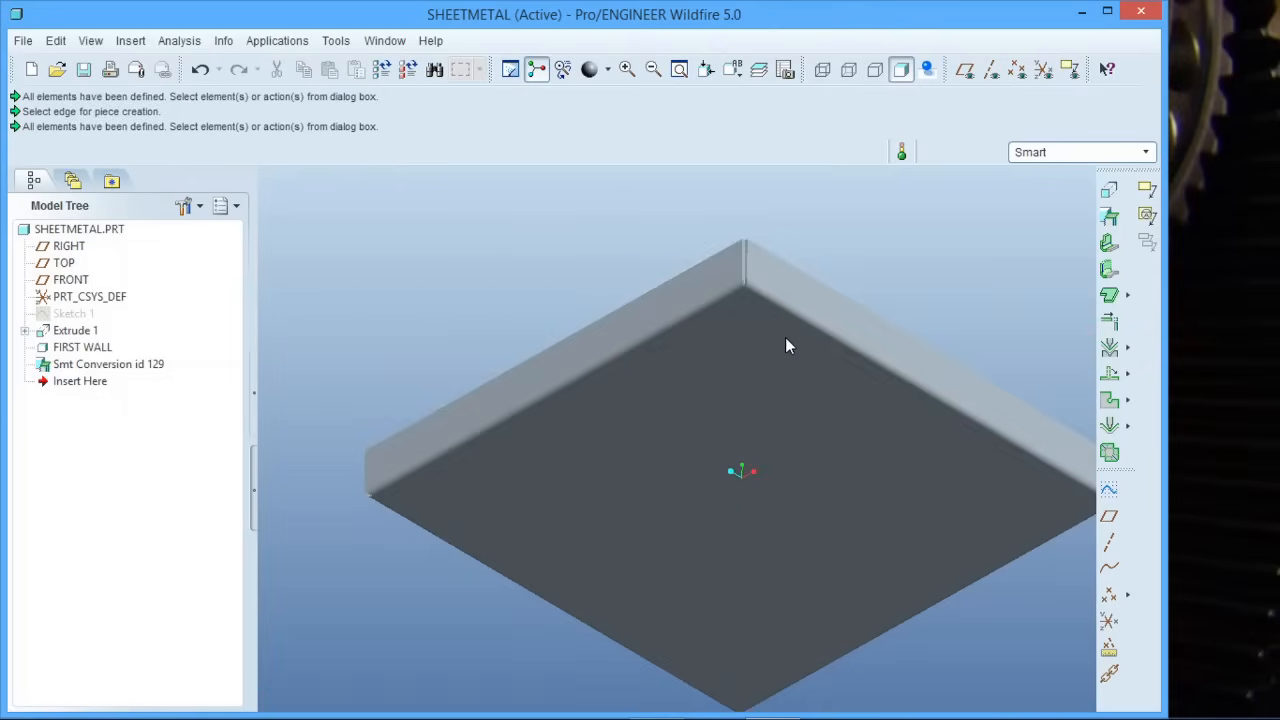
pyautogui.scroll(-4, 751, 234)
pyautogui.scroll(3, 729, 400)
pyautogui.scroll(-4, 712, 270)
pyautogui.scroll(-3, 713, 265)
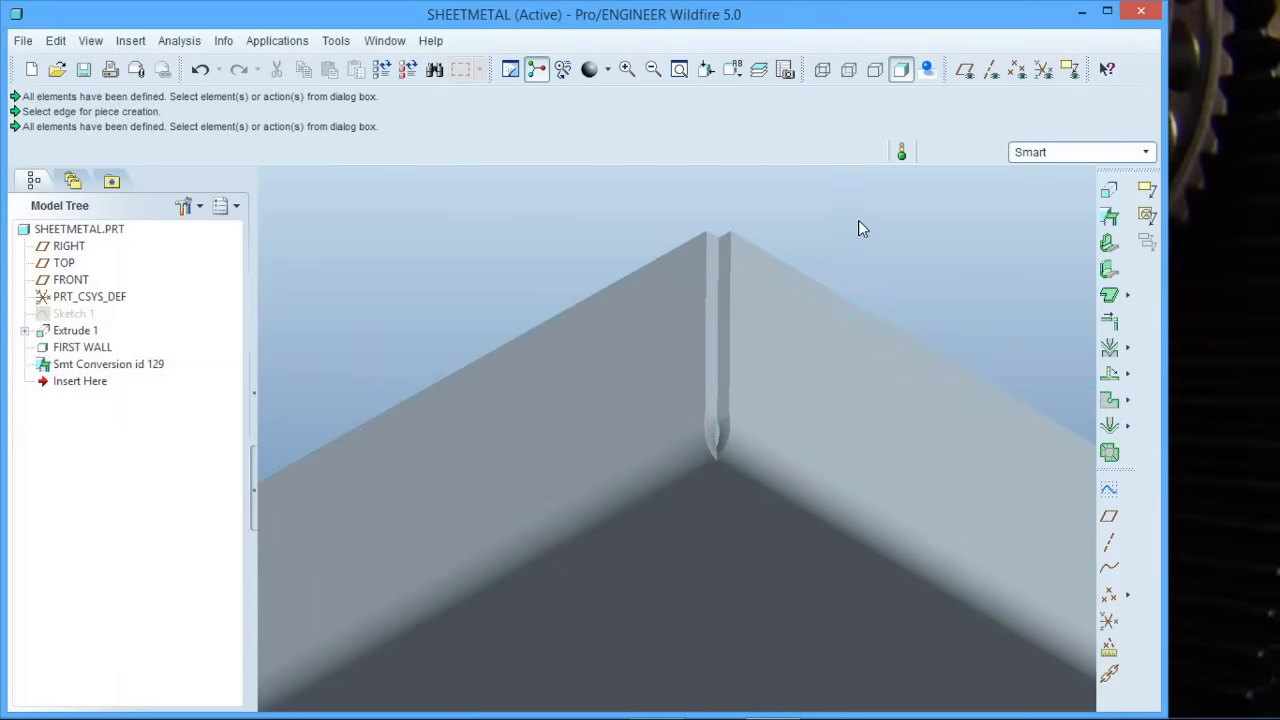
pyautogui.scroll(6, 638, 250)
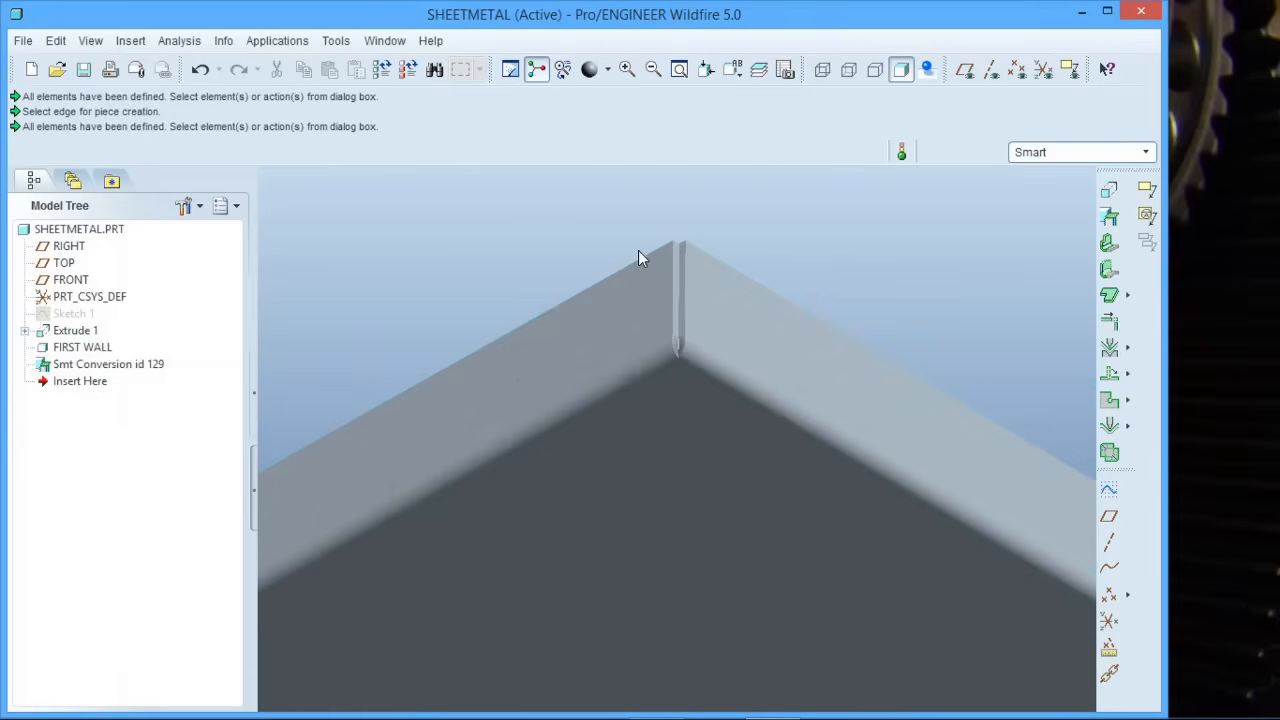
pyautogui.moveTo(699, 343); pyautogui.dragTo(698, 412, button='middle')
pyautogui.scroll(-2, 665, 369)
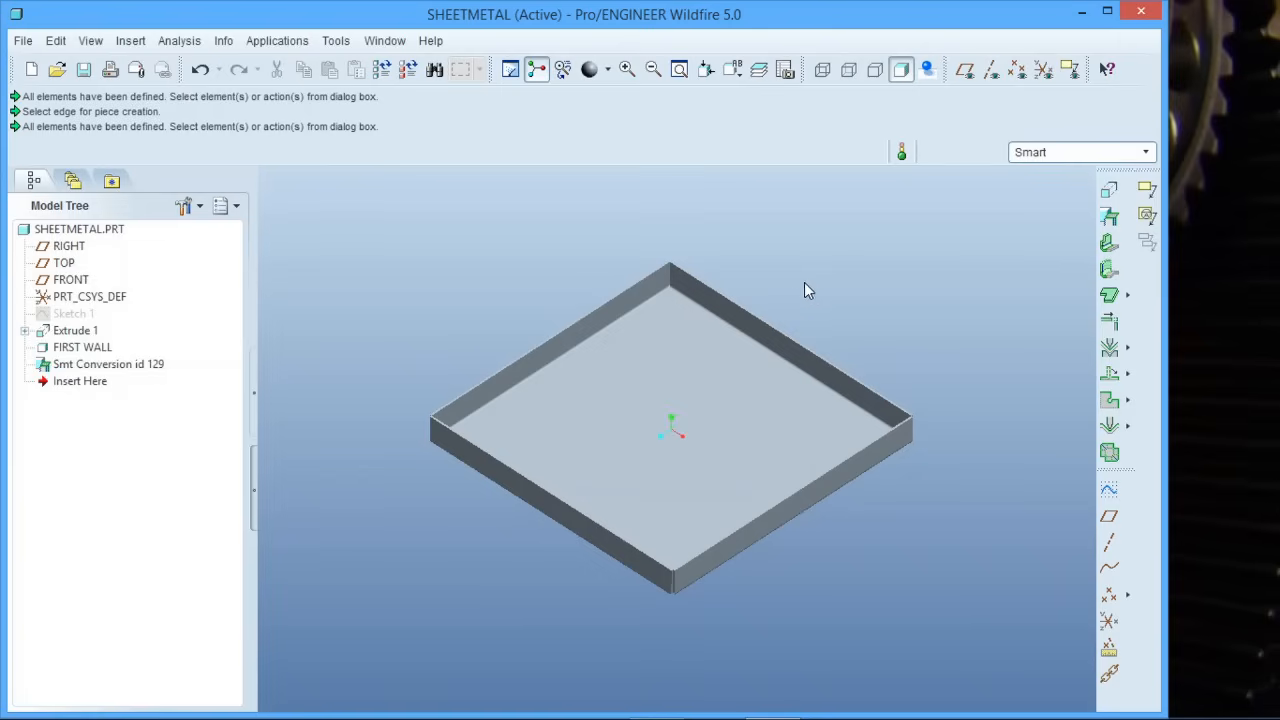
pyautogui.moveTo(798, 290)
pyautogui.mouseDown(button='middle')
pyautogui.moveTo(820, 266)
pyautogui.moveTo(792, 276)
pyautogui.mouseUp(button='middle')
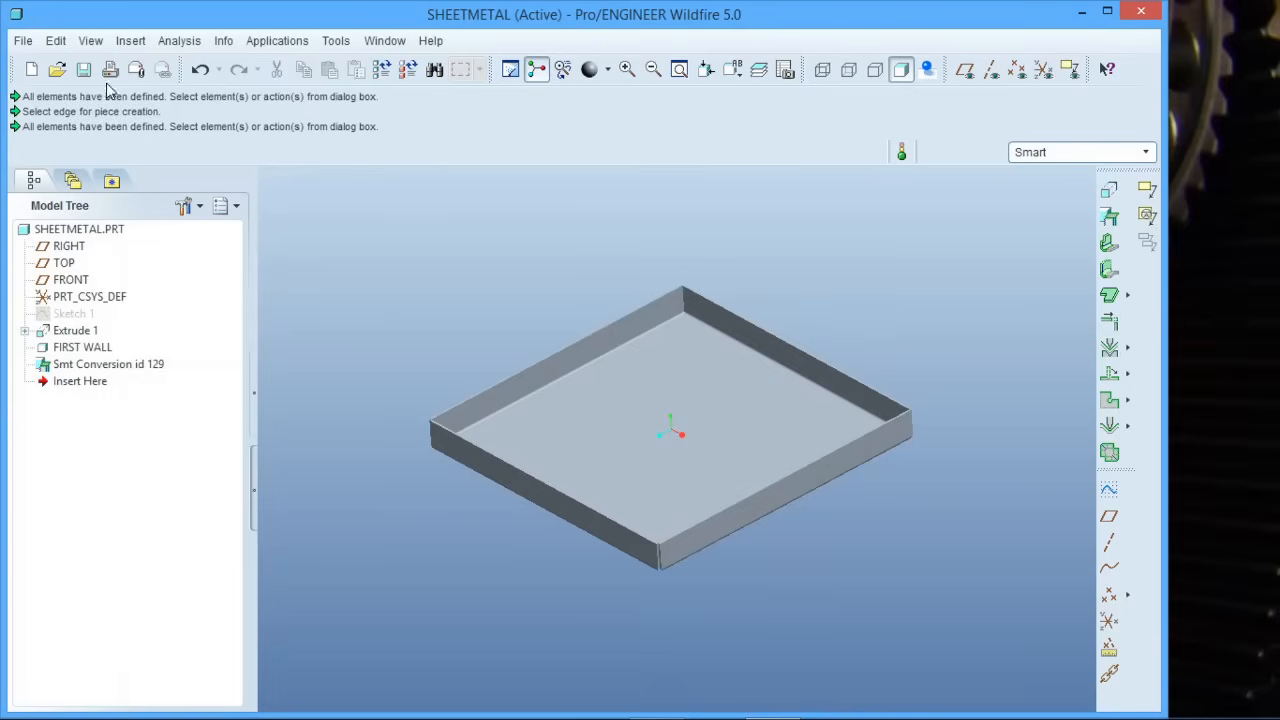
# Step: Create a new flat state instance of the tray named SHEETMETAL_FLAT1 in the sheet metal setup
pyautogui.click(56, 41)
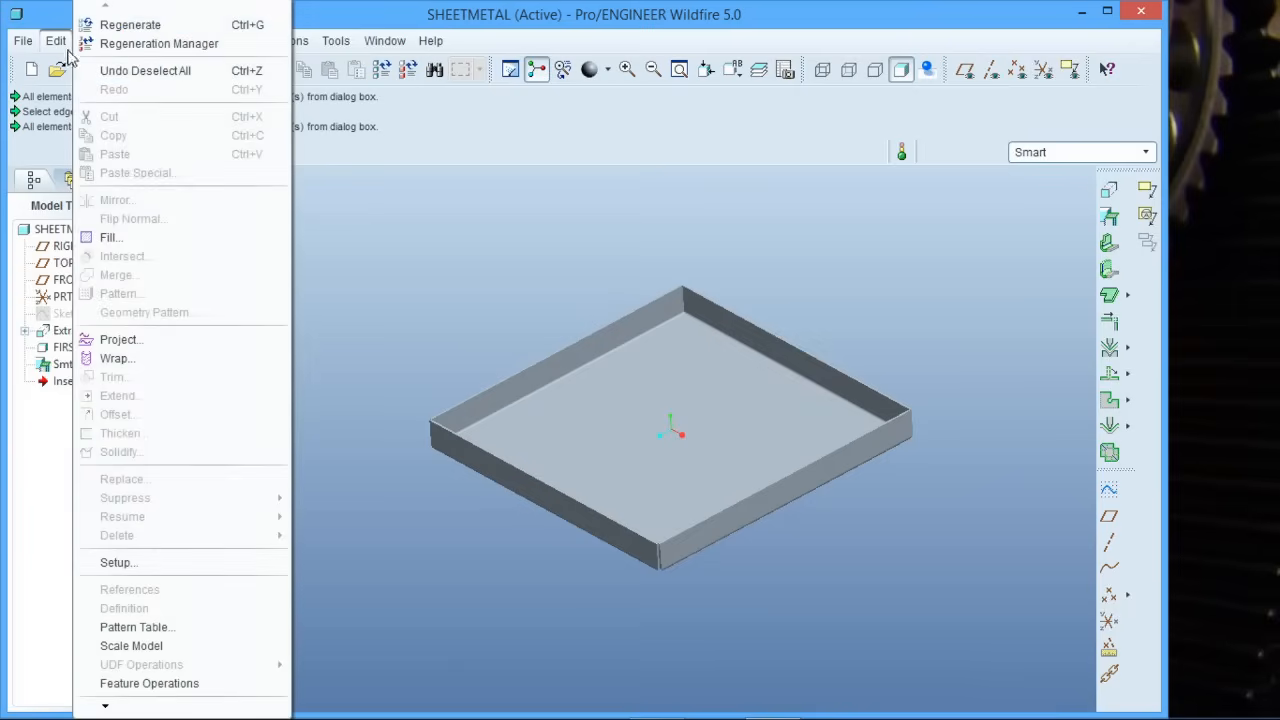
pyautogui.click(160, 563)
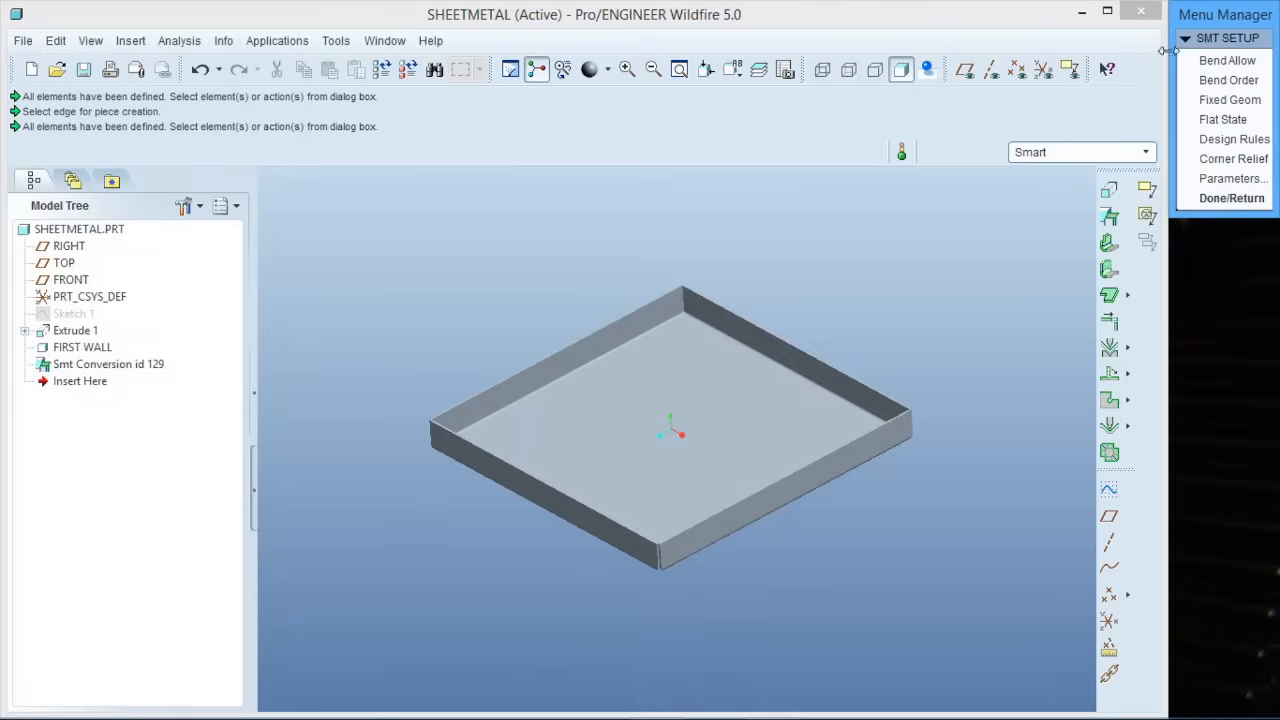
pyautogui.click(1222, 120)
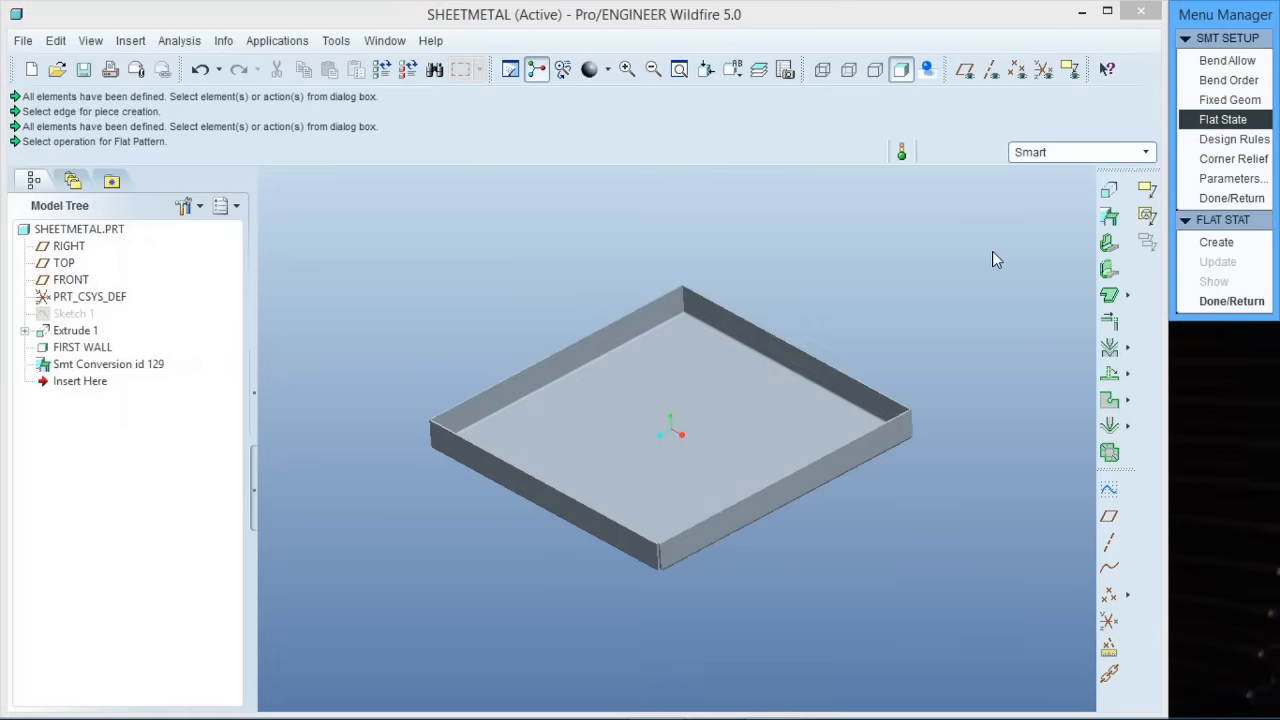
pyautogui.click(1227, 246)
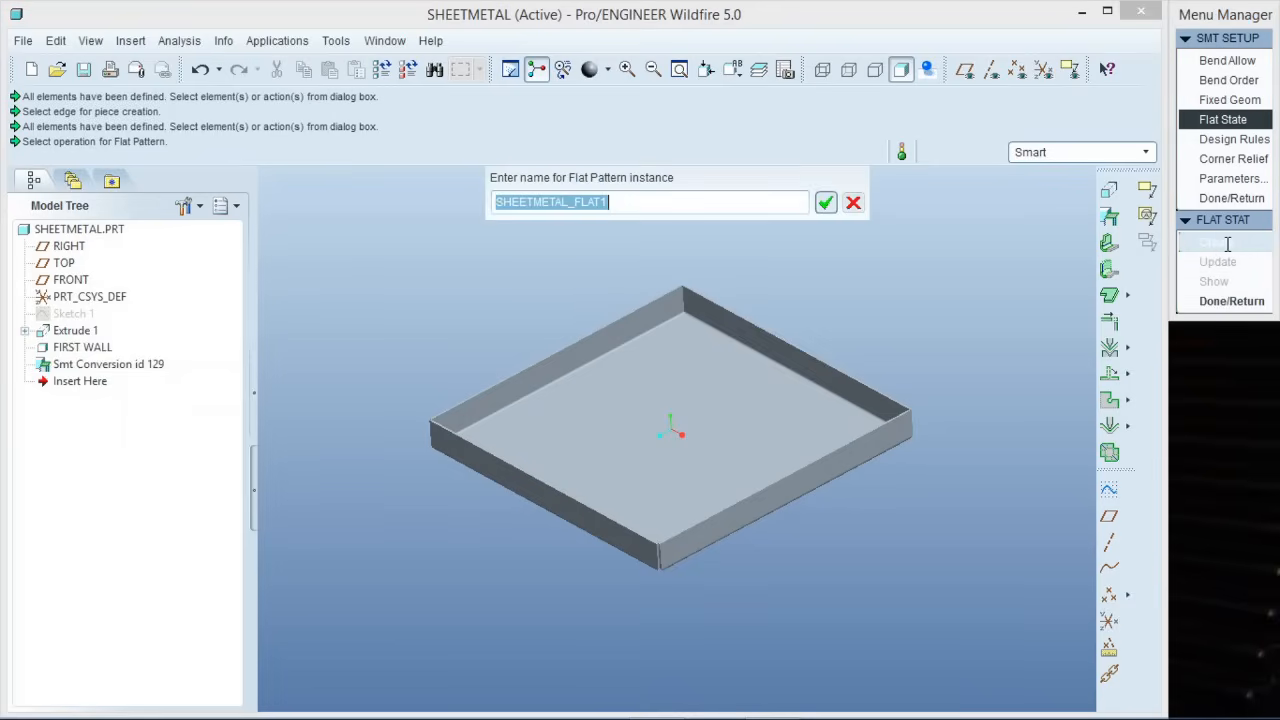
pyautogui.click(825, 205)
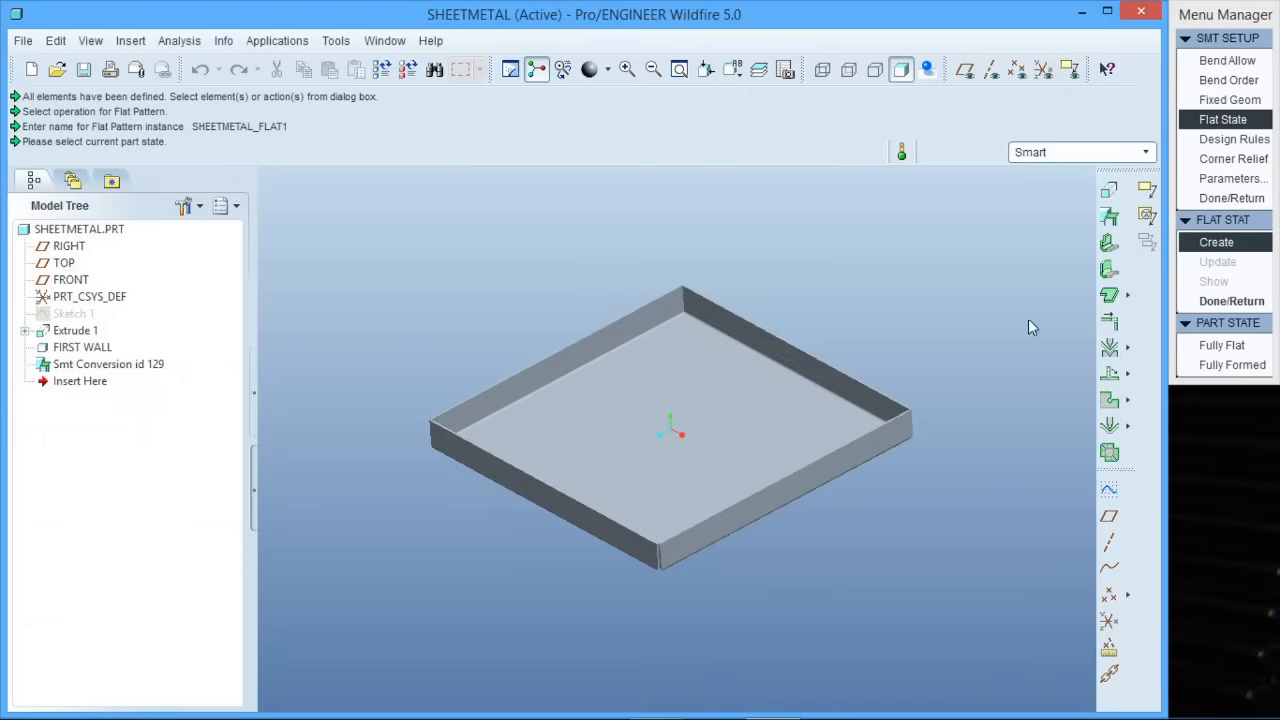
# Step: Set the part state to Fully Formed and unbend the entire tray with its inner base surface held fixed
pyautogui.click(1222, 345)
pyautogui.click(1232, 366)
pyautogui.click(1222, 345)
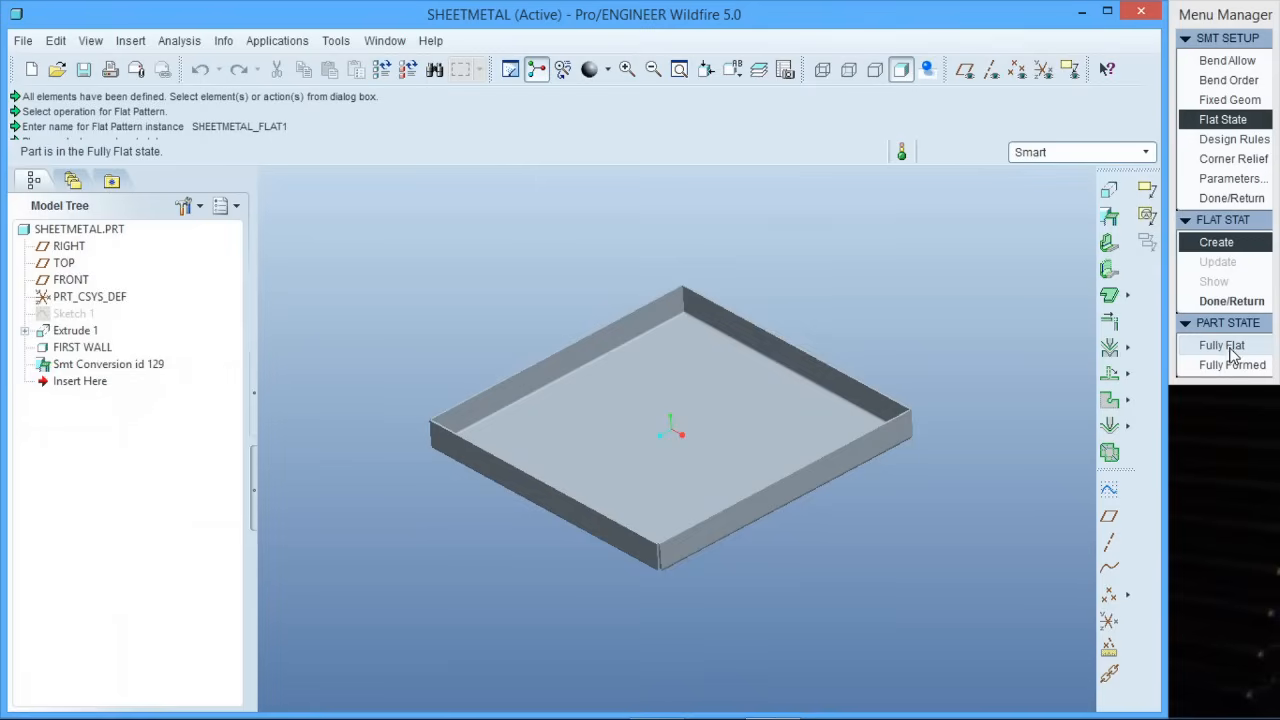
pyautogui.click(1232, 364)
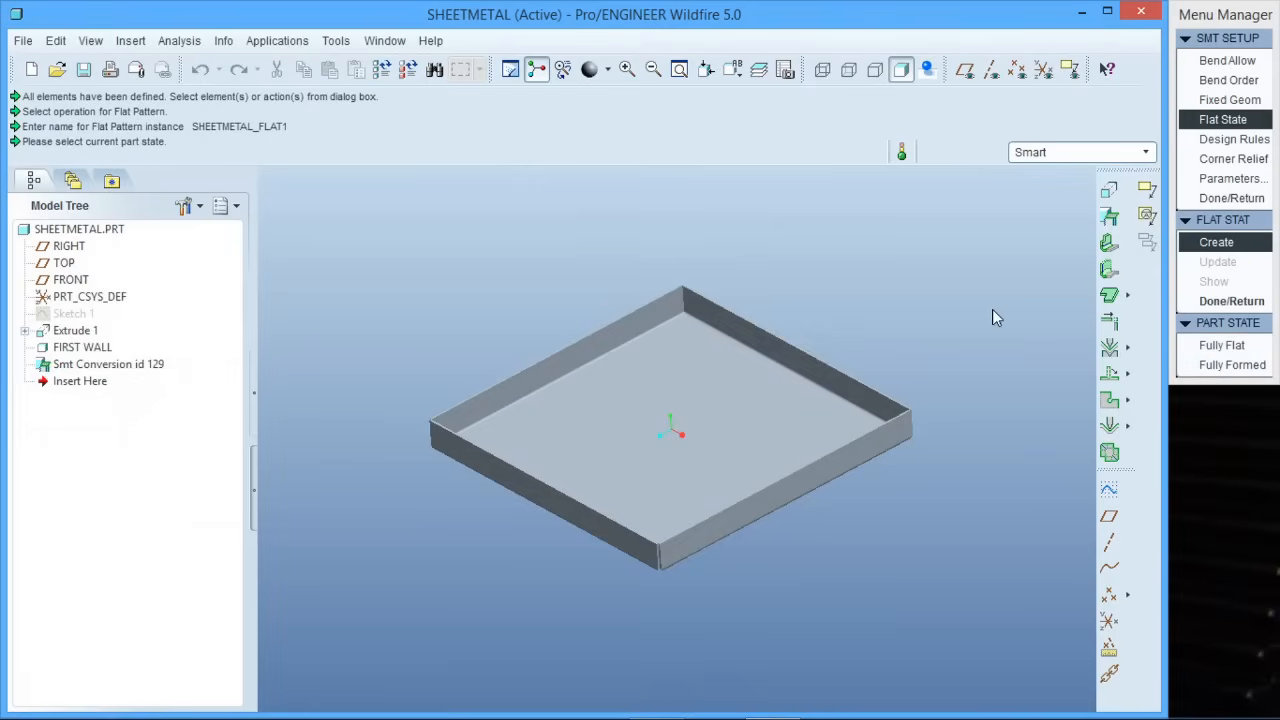
pyautogui.click(1228, 366)
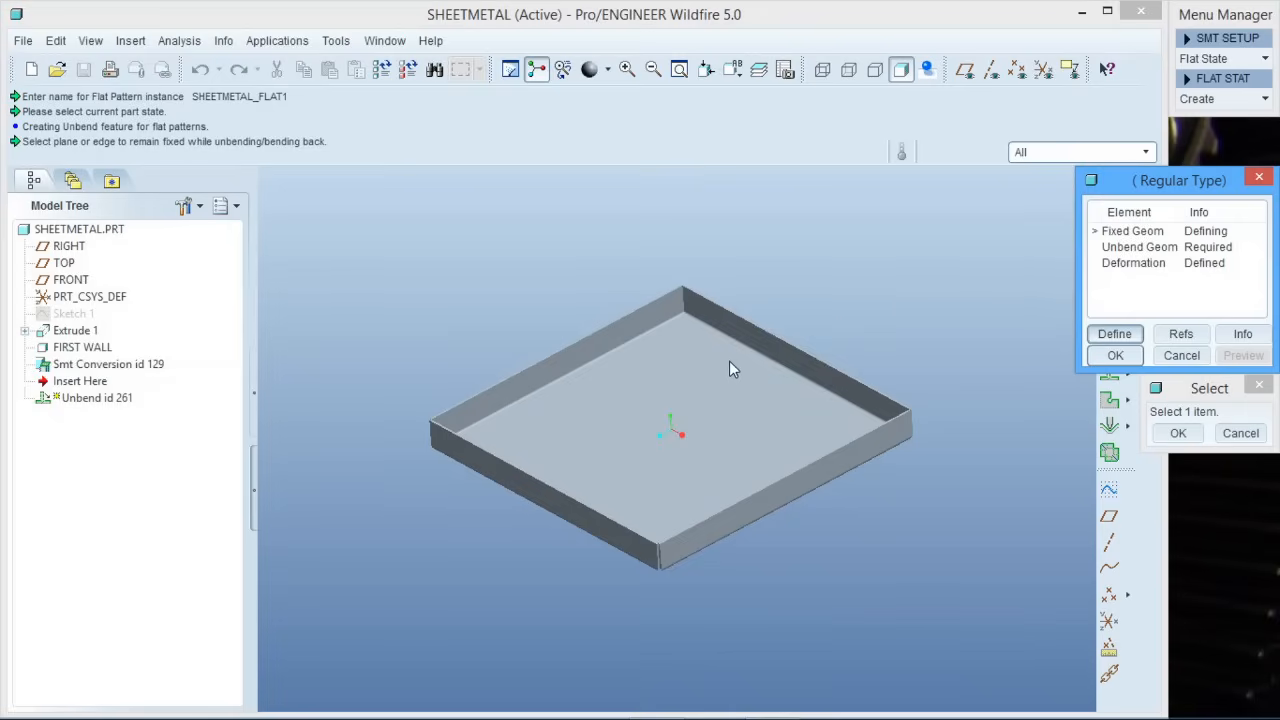
pyautogui.click(702, 408)
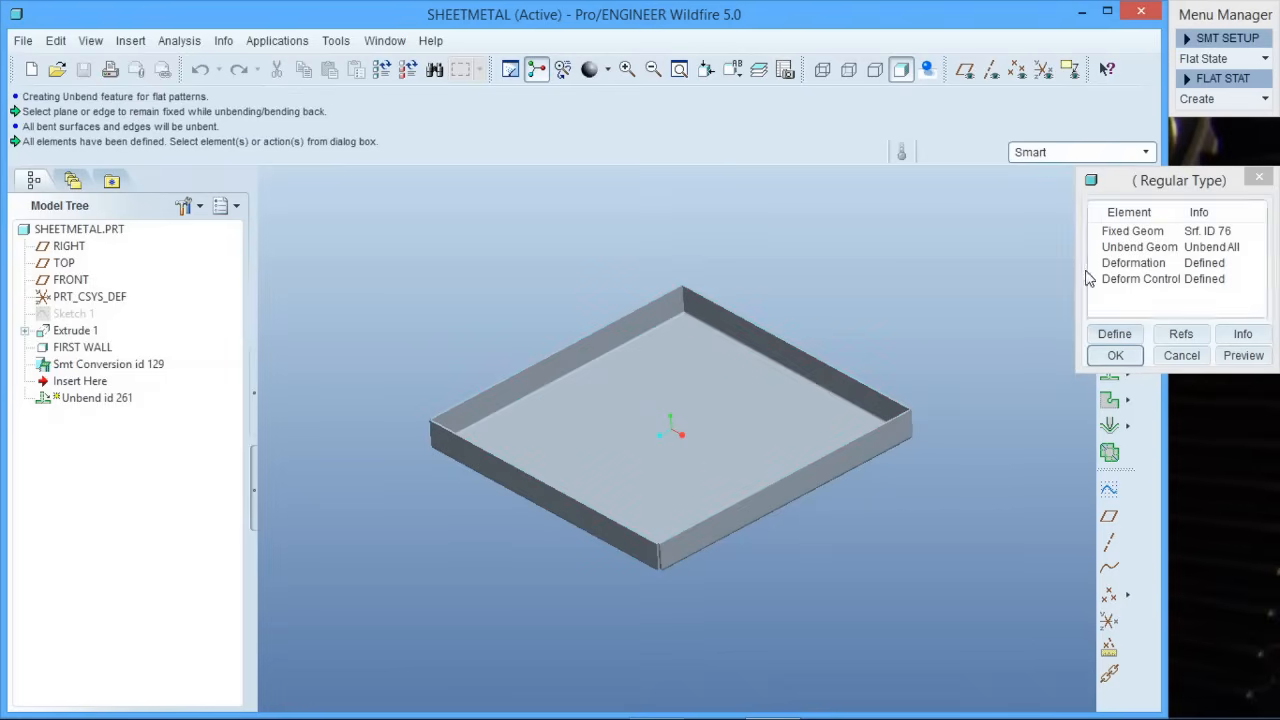
pyautogui.click(1113, 357)
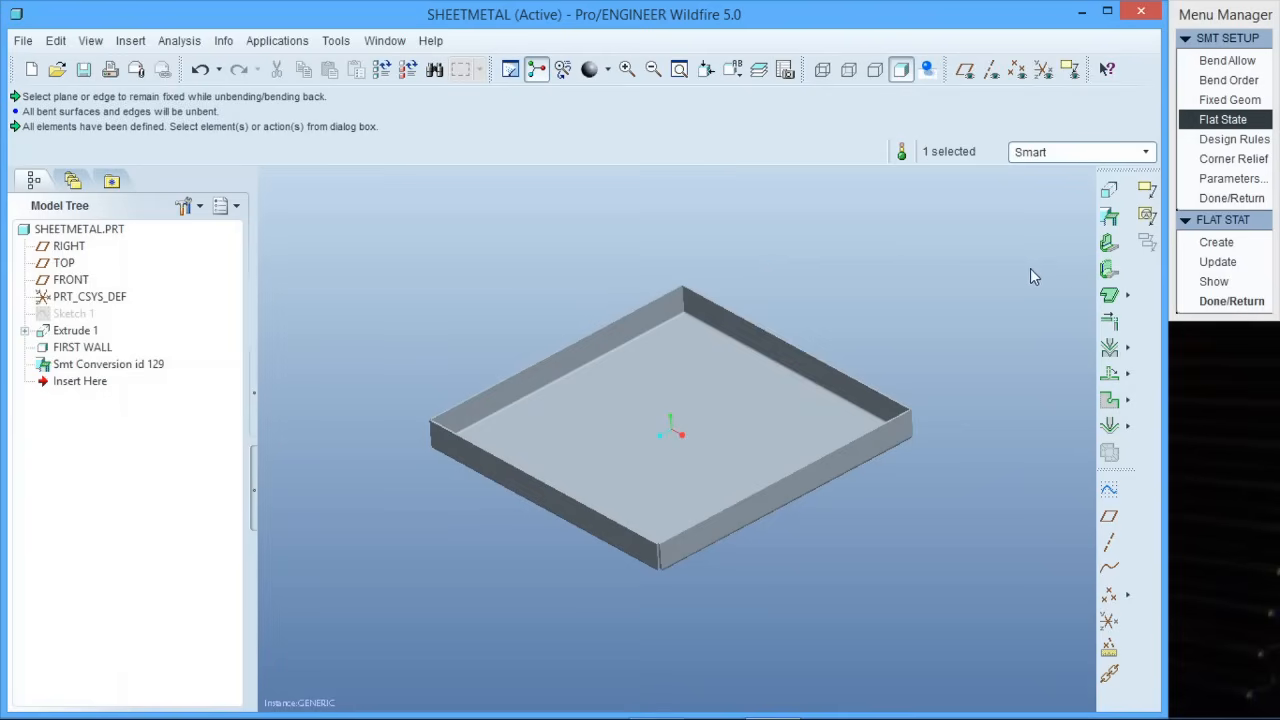
# Step: Show the SHEETMETAL_FLAT1 flat pattern, examine the unfolded tray from another angle, and return to the formed part
pyautogui.click(1210, 282)
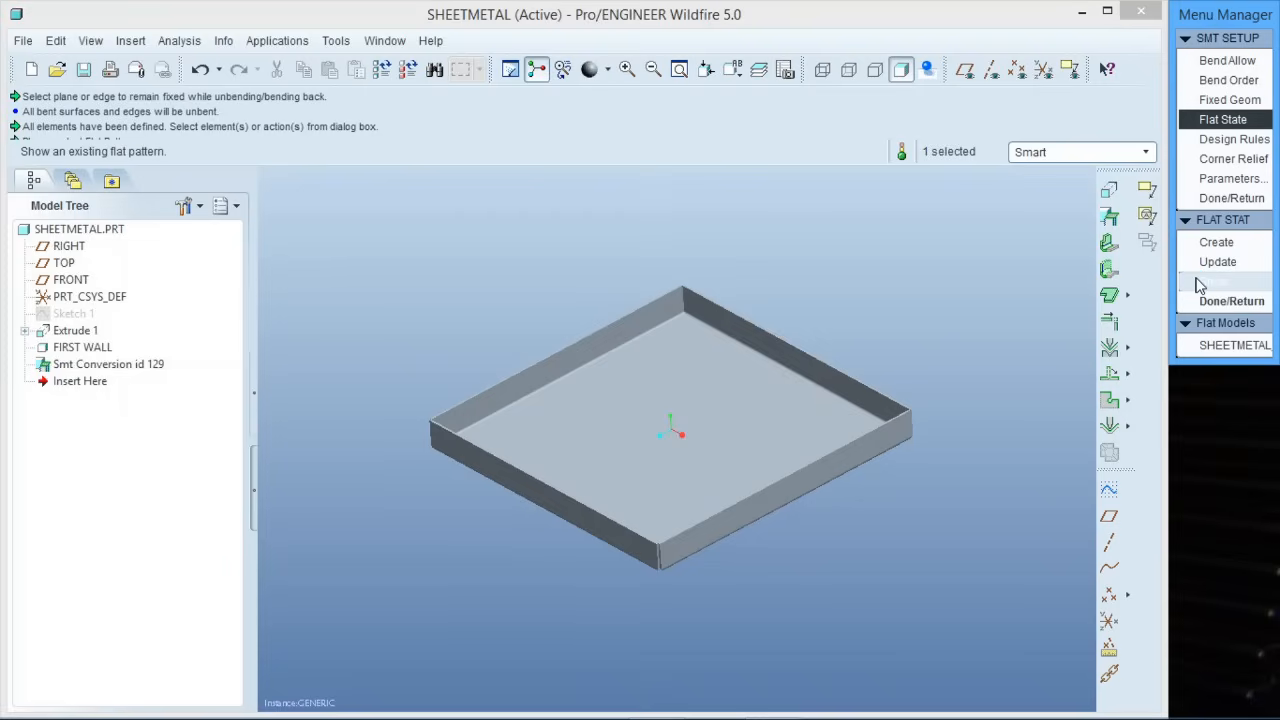
pyautogui.click(1210, 344)
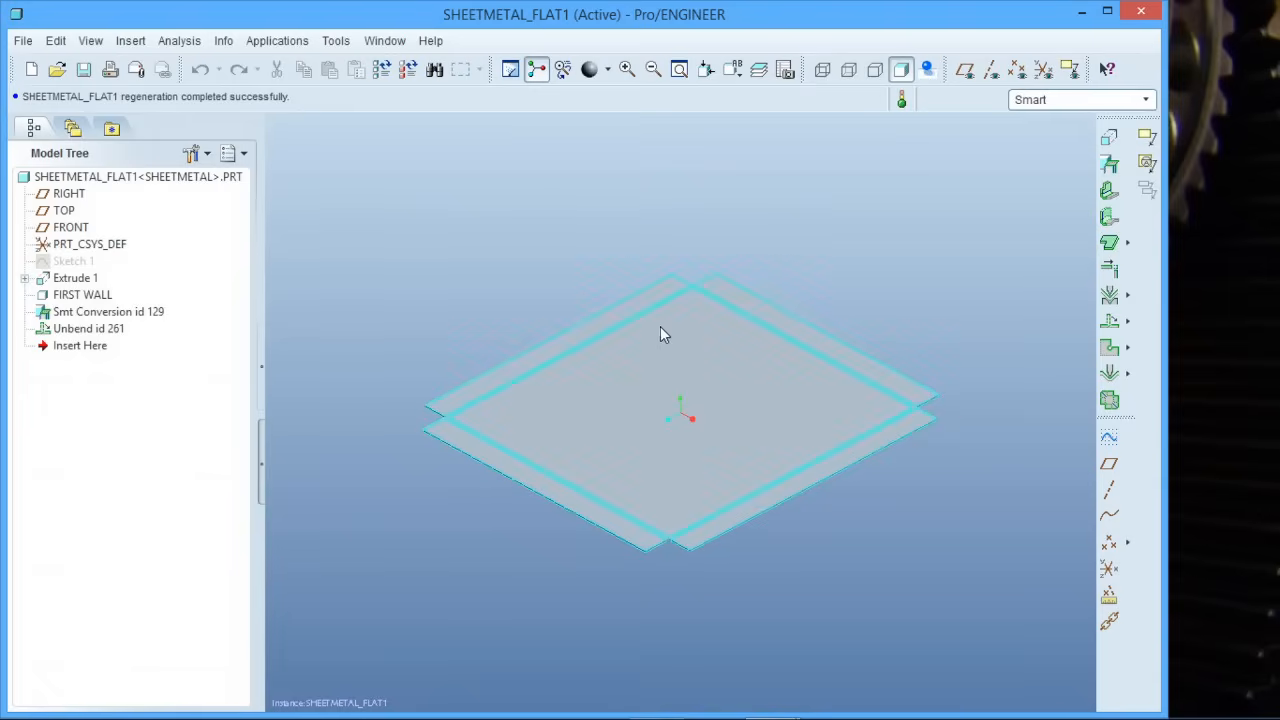
pyautogui.moveTo(663, 331); pyautogui.dragTo(586, 289, button='middle')
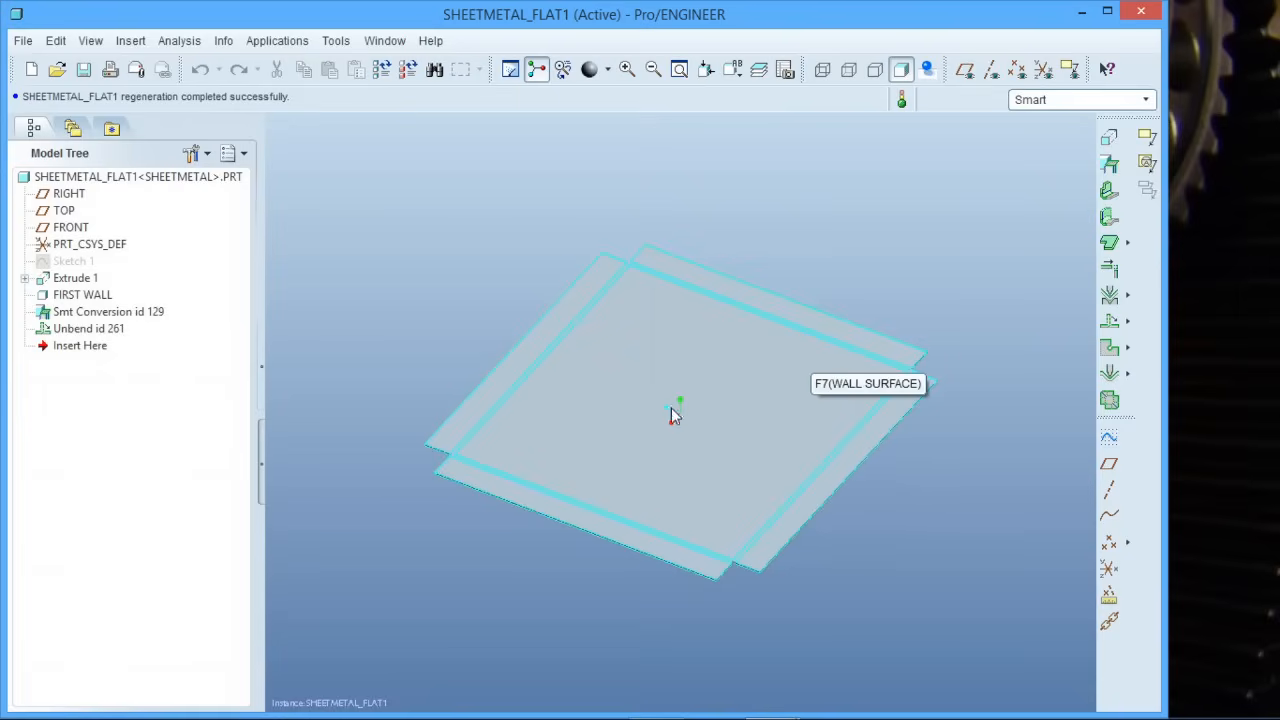
pyautogui.click(1141, 10)
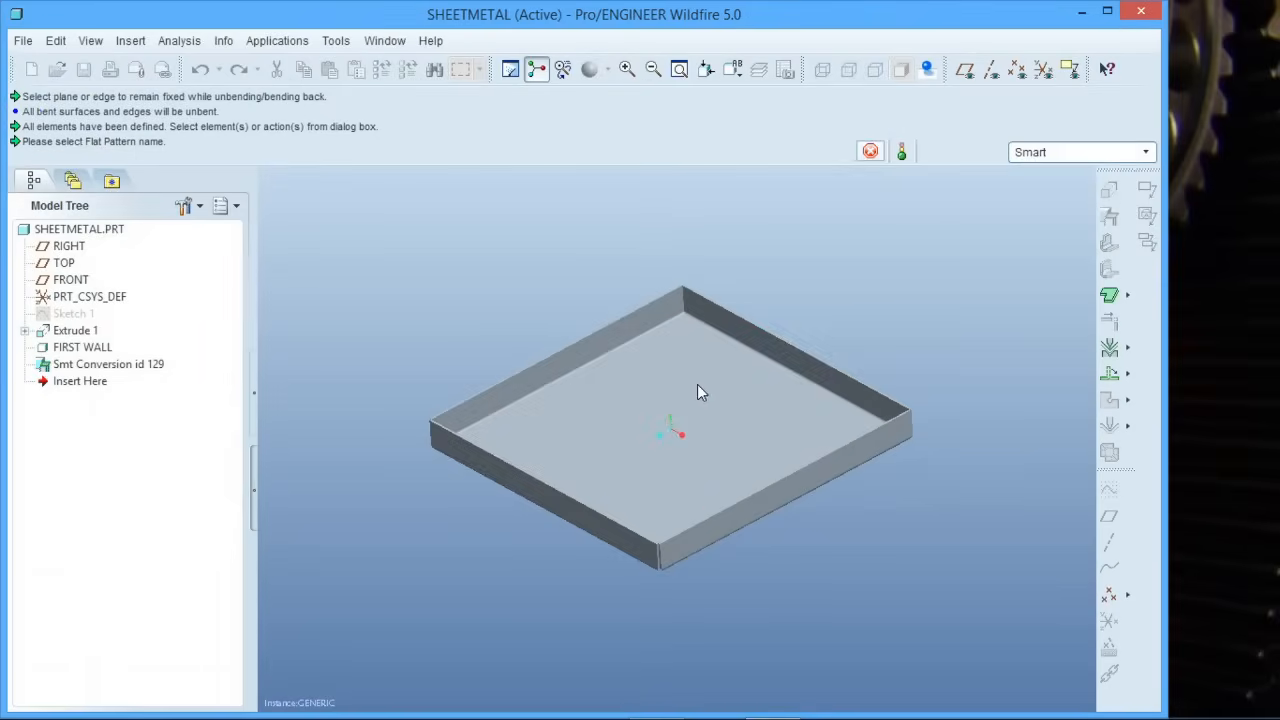
# Step: Start a rectangular flat wall attached to the upper rim edge of one of the tray's side walls
pyautogui.scroll(-1, 553, 420)
pyautogui.scroll(-1, 570, 422)
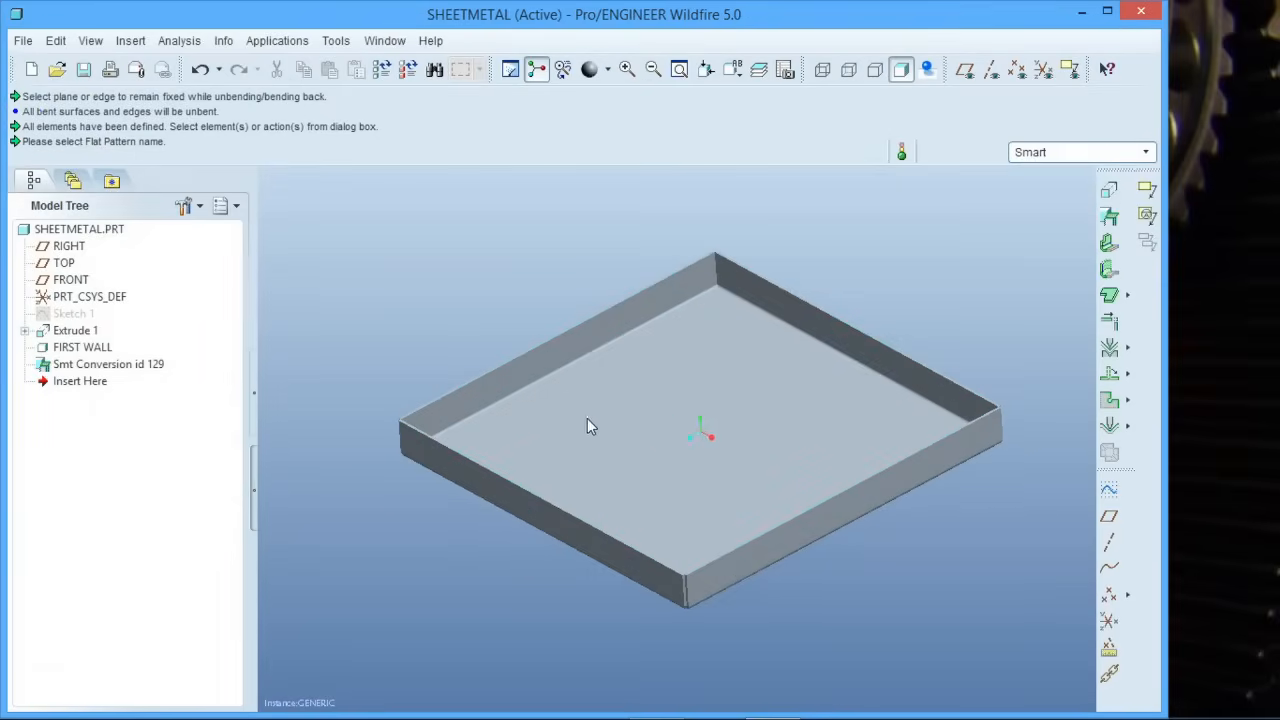
pyautogui.scroll(2, 610, 422)
pyautogui.scroll(-1, 745, 458)
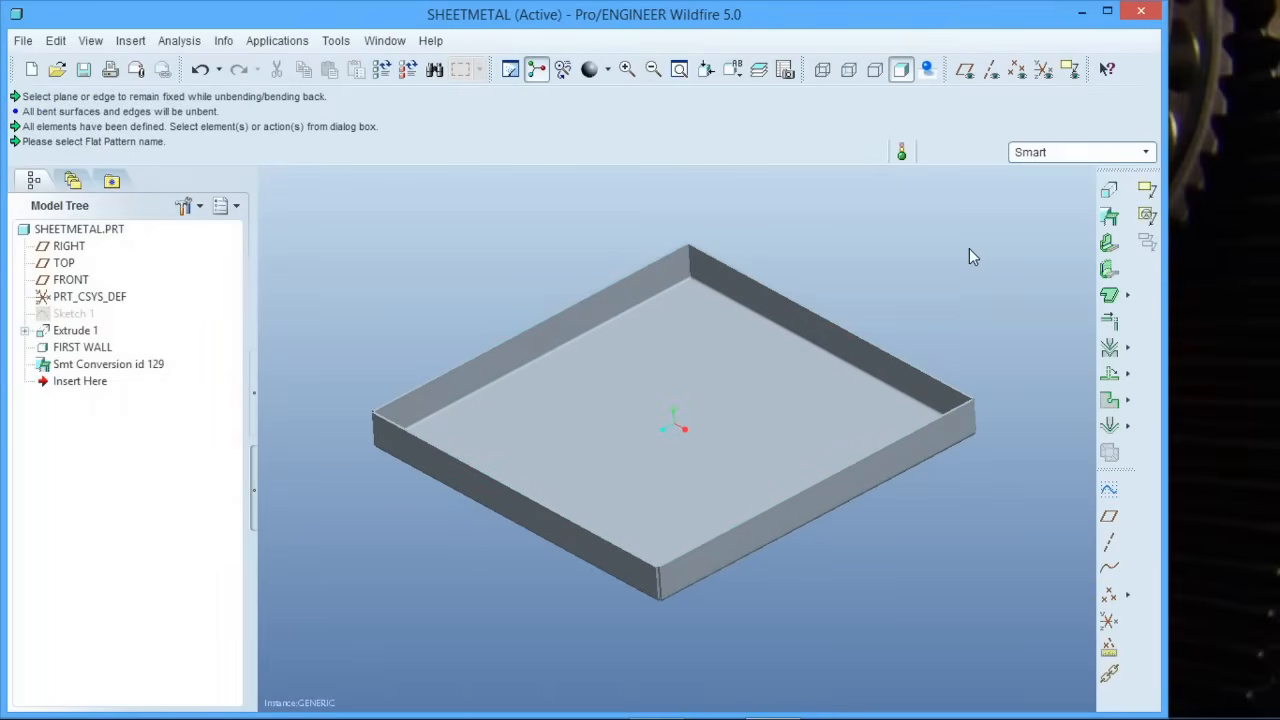
pyautogui.click(1108, 248)
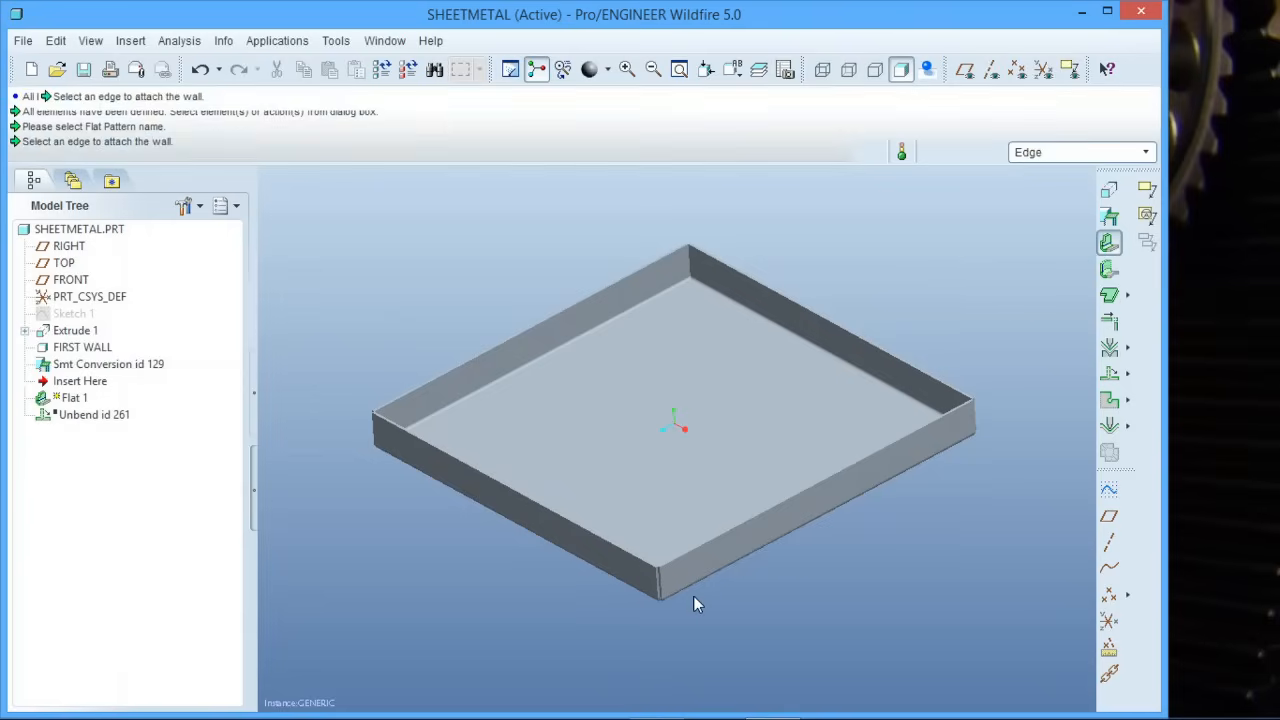
pyautogui.scroll(-3, 695, 604)
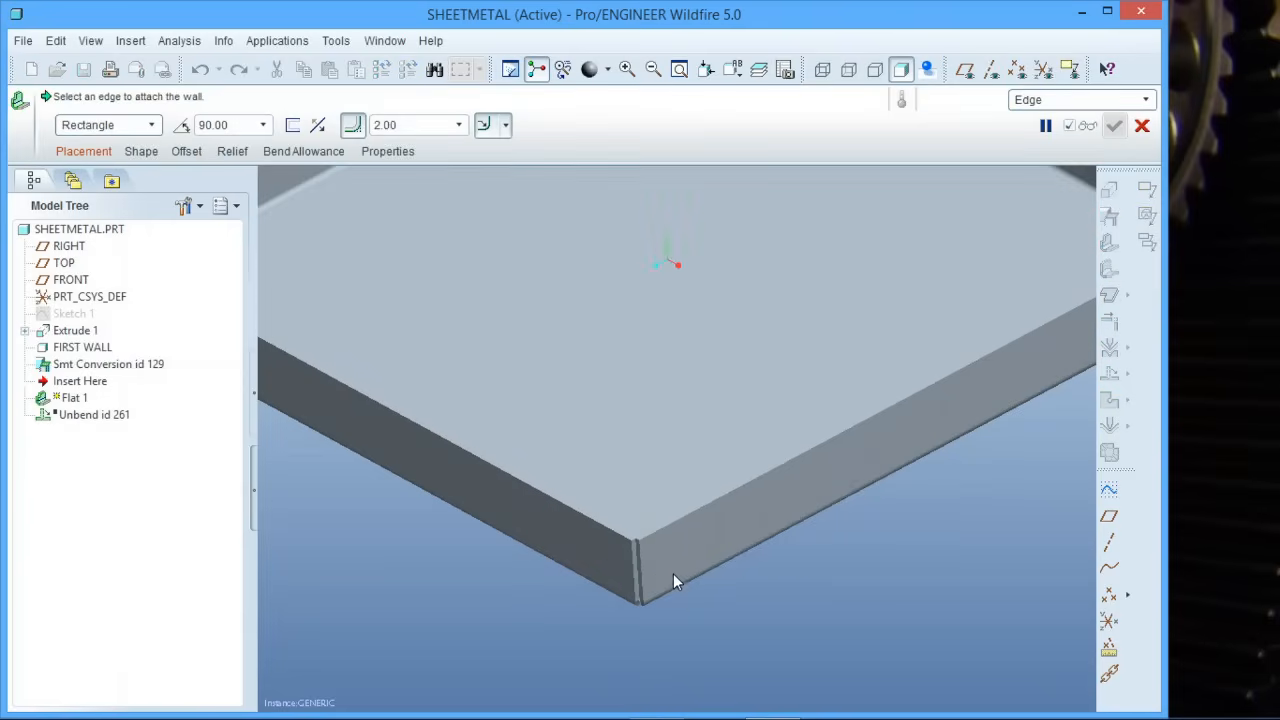
pyautogui.click(689, 484)
pyautogui.scroll(4, 467, 540)
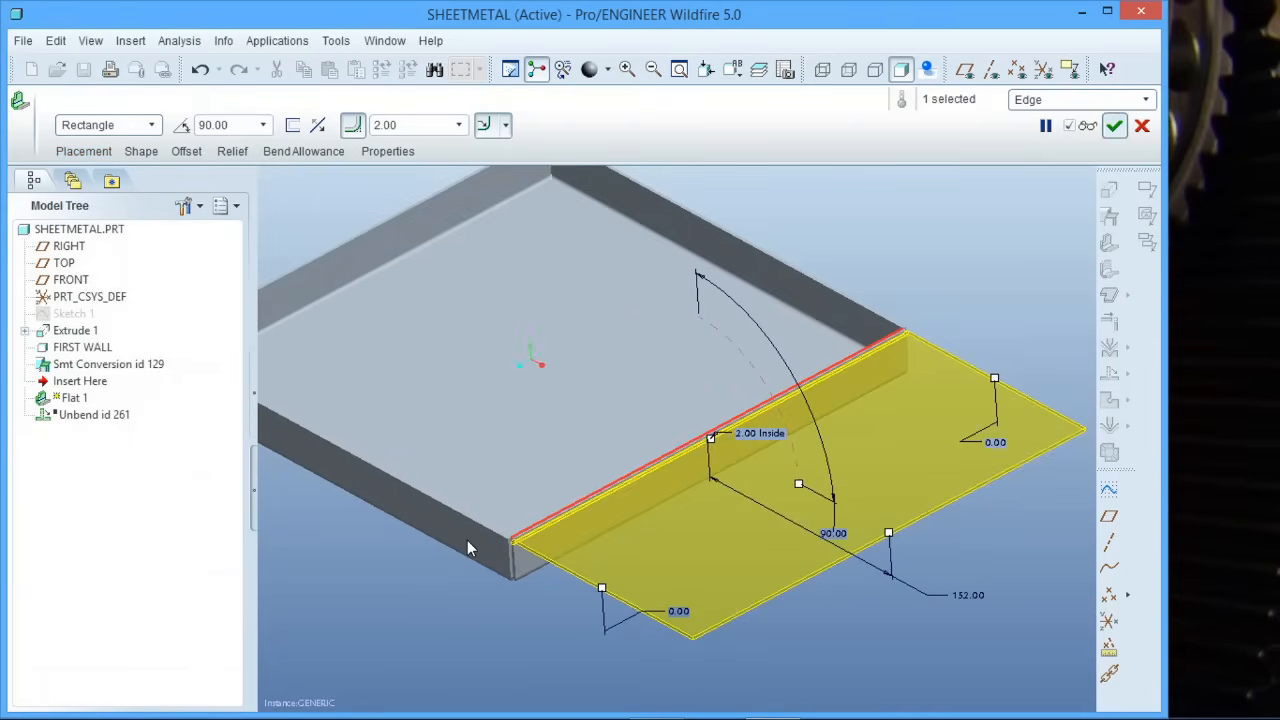
pyautogui.moveTo(822, 483); pyautogui.dragTo(865, 454, button='middle')
pyautogui.moveTo(682, 484); pyautogui.dragTo(774, 436, button='middle')
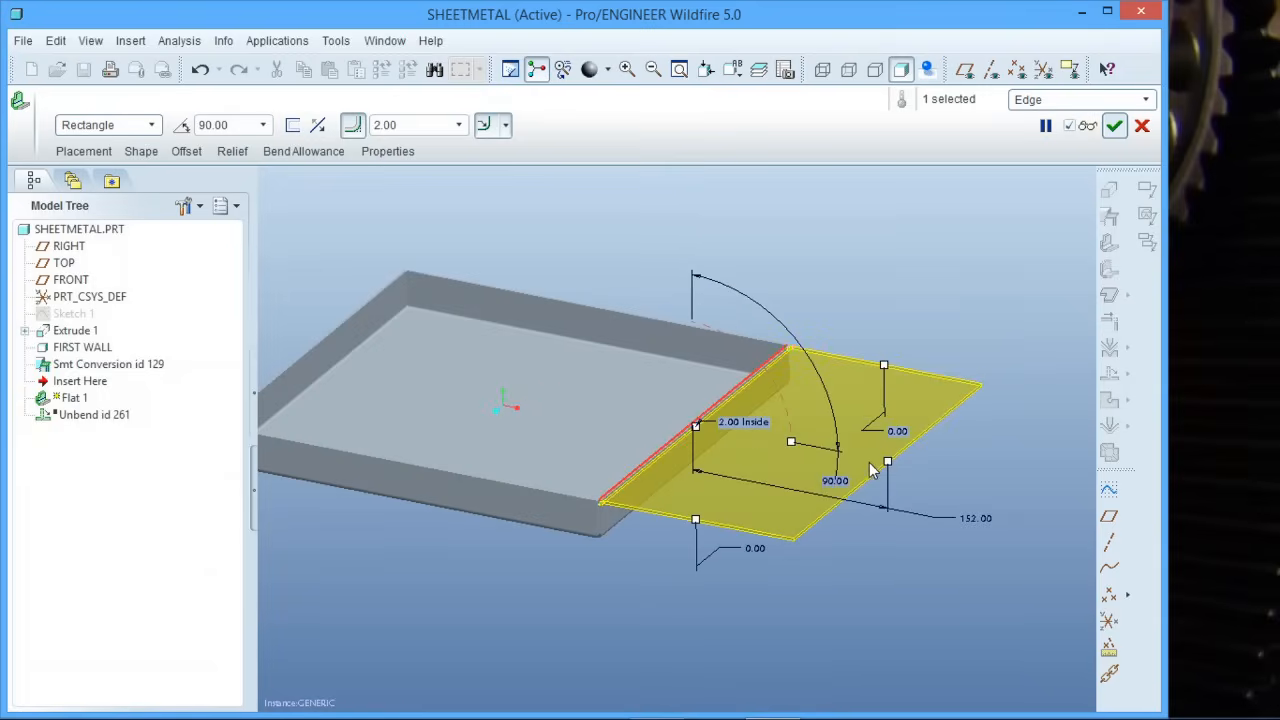
# Step: Set the new flat wall's bend angle to 45 degrees and its length to 30
pyautogui.moveTo(888, 462); pyautogui.dragTo(845, 488)
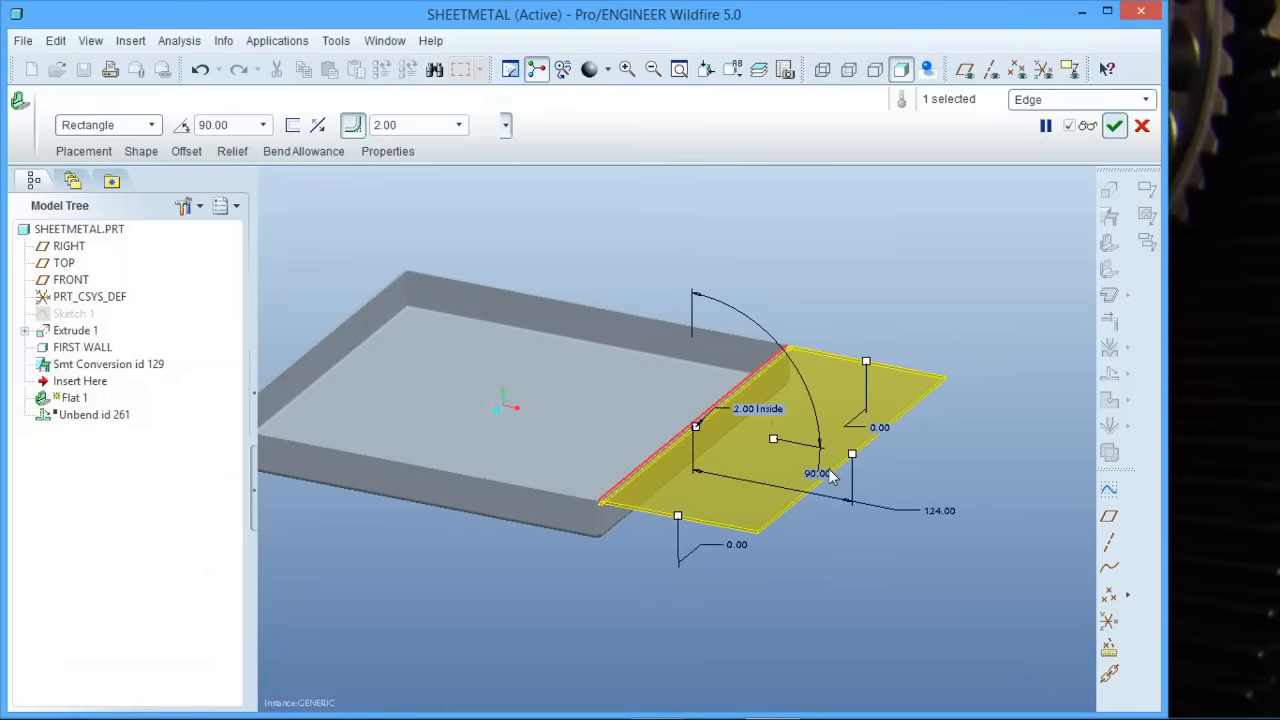
pyautogui.moveTo(774, 438)
pyautogui.mouseDown()
pyautogui.moveTo(760, 385)
pyautogui.moveTo(780, 424)
pyautogui.mouseUp()
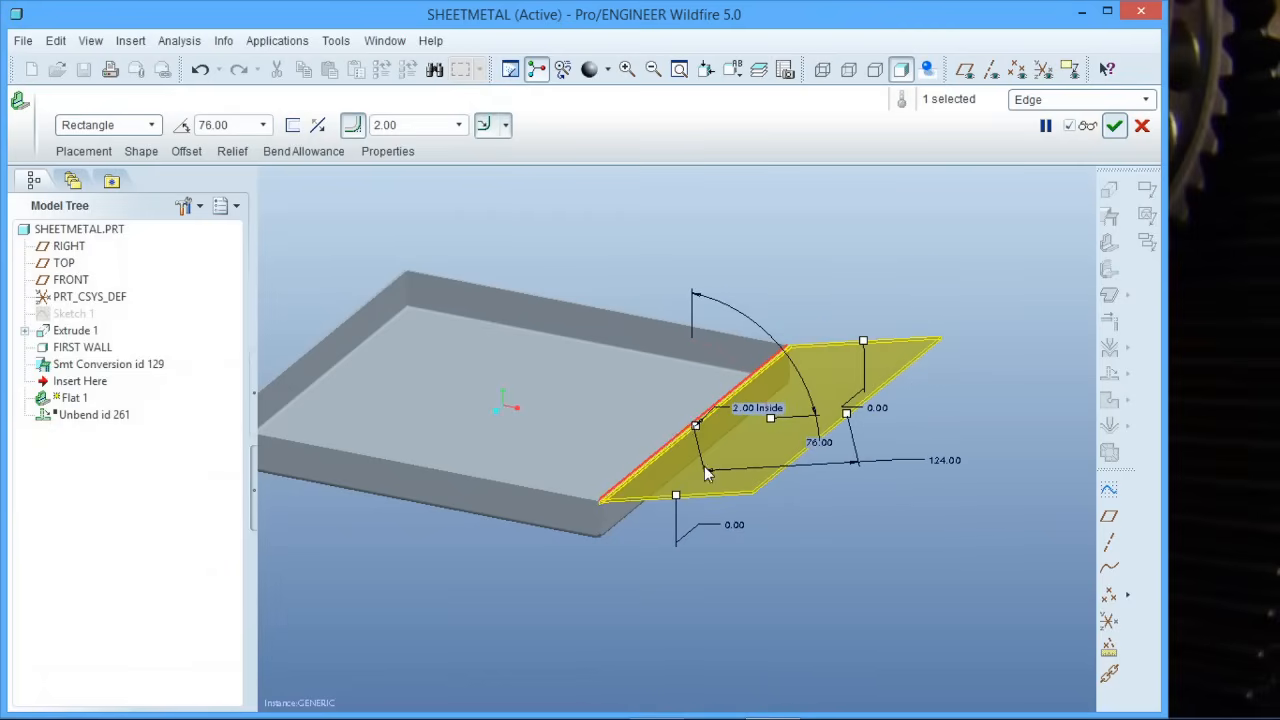
pyautogui.scroll(1, 722, 492)
pyautogui.moveTo(800, 488); pyautogui.dragTo(884, 396, button='middle')
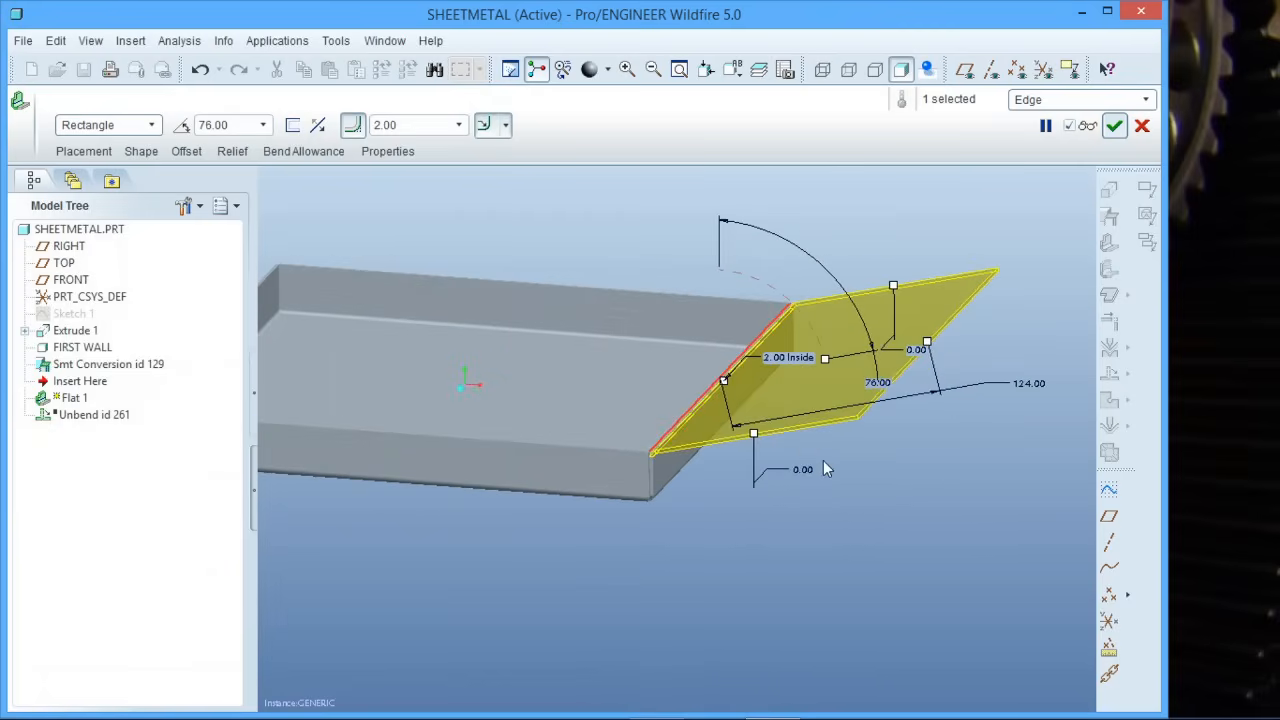
pyautogui.doubleClick(884, 392)
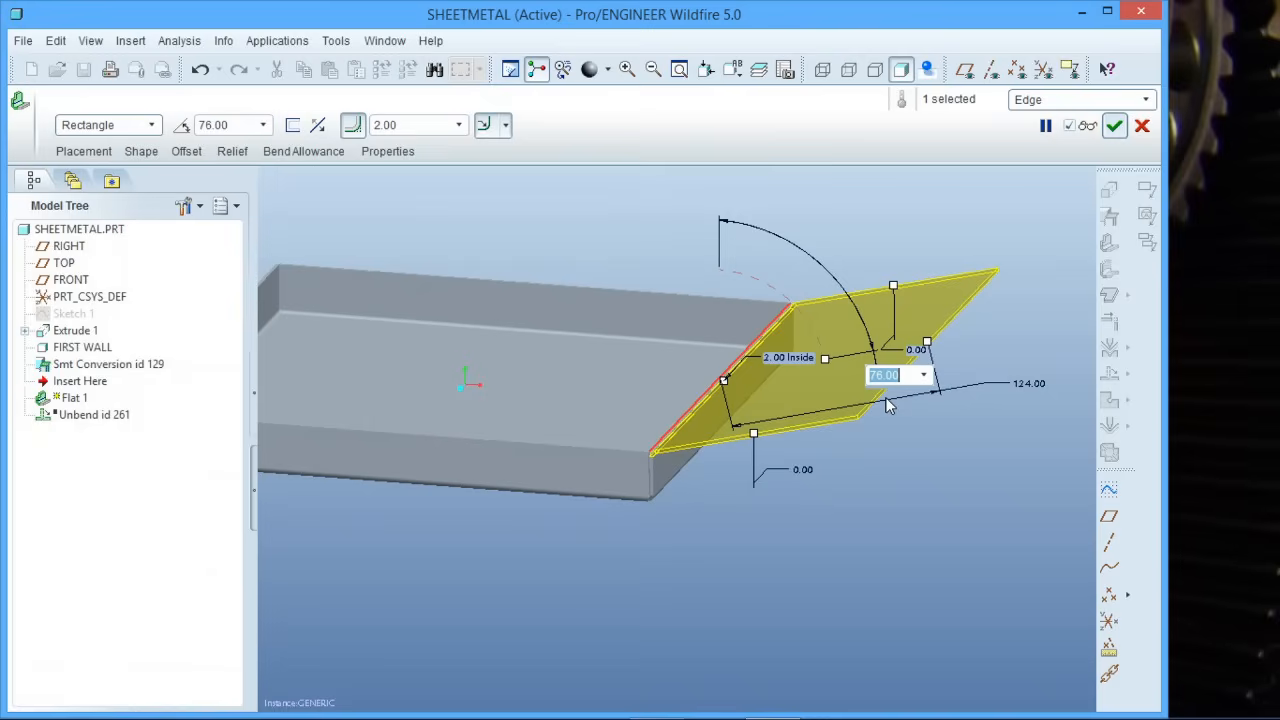
pyautogui.write('45')
pyautogui.press('Return')
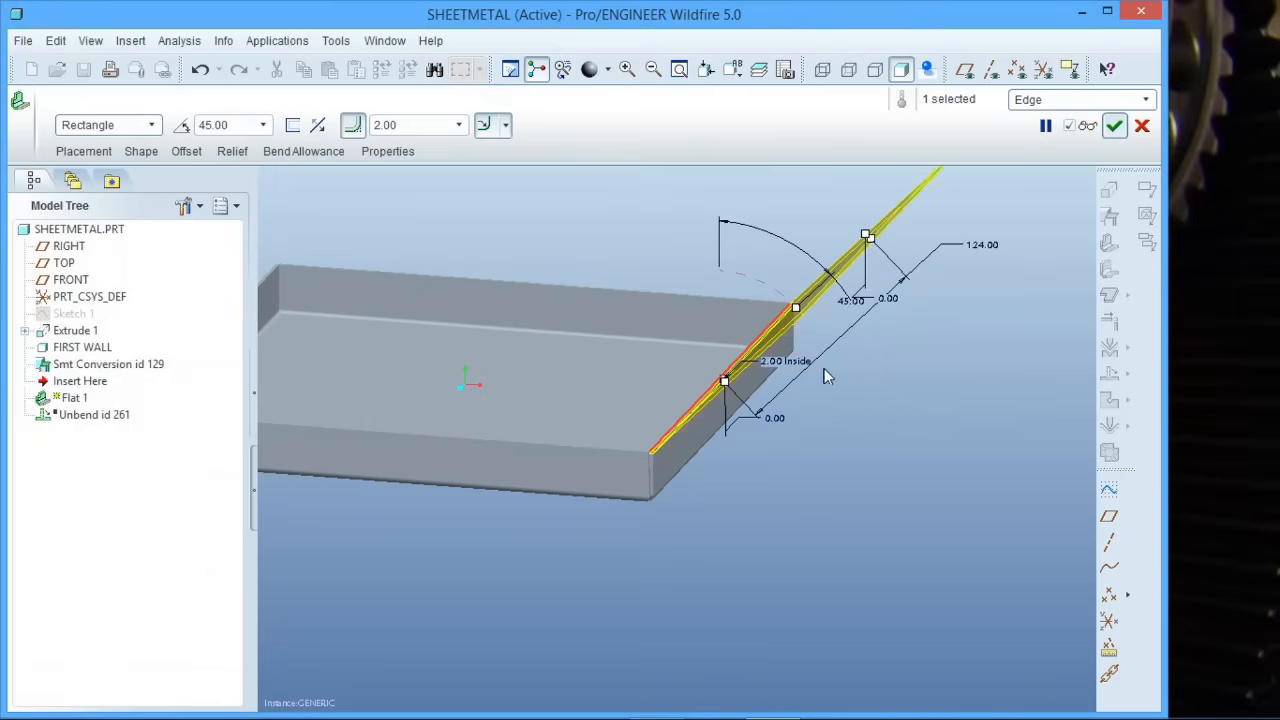
pyautogui.moveTo(827, 388); pyautogui.dragTo(813, 323, button='middle')
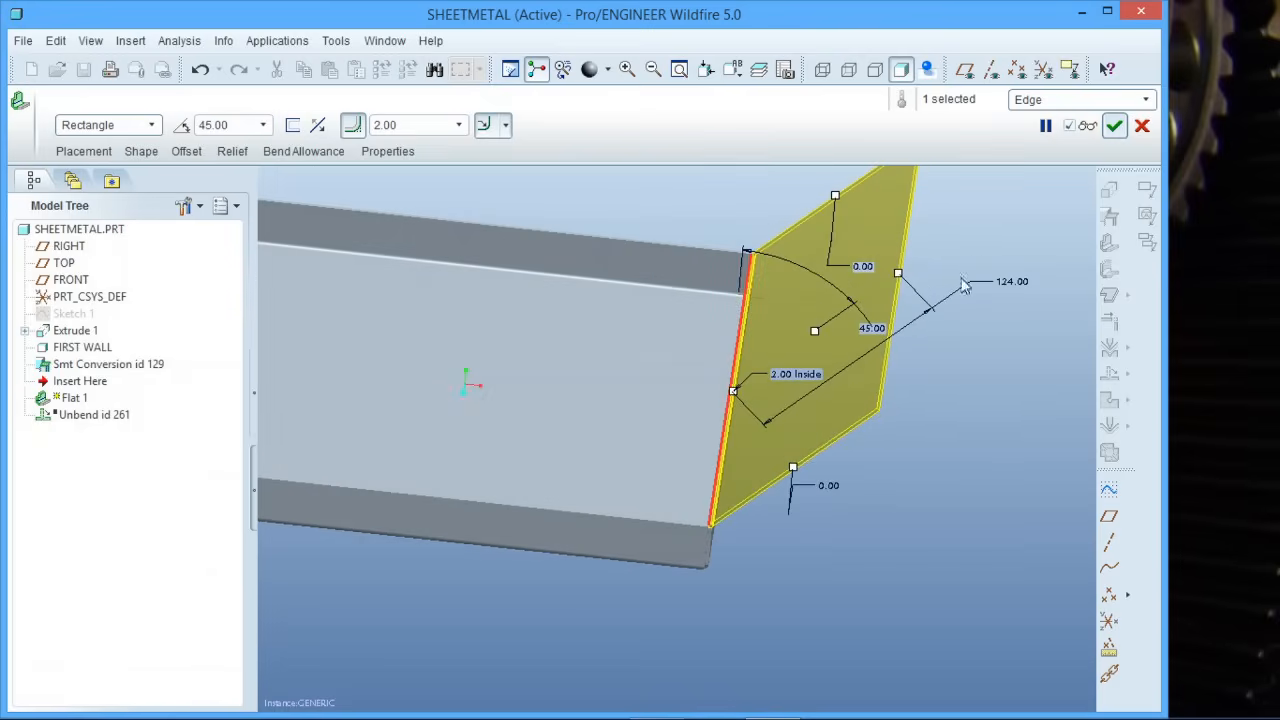
pyautogui.doubleClick(1012, 287)
pyautogui.write('30')
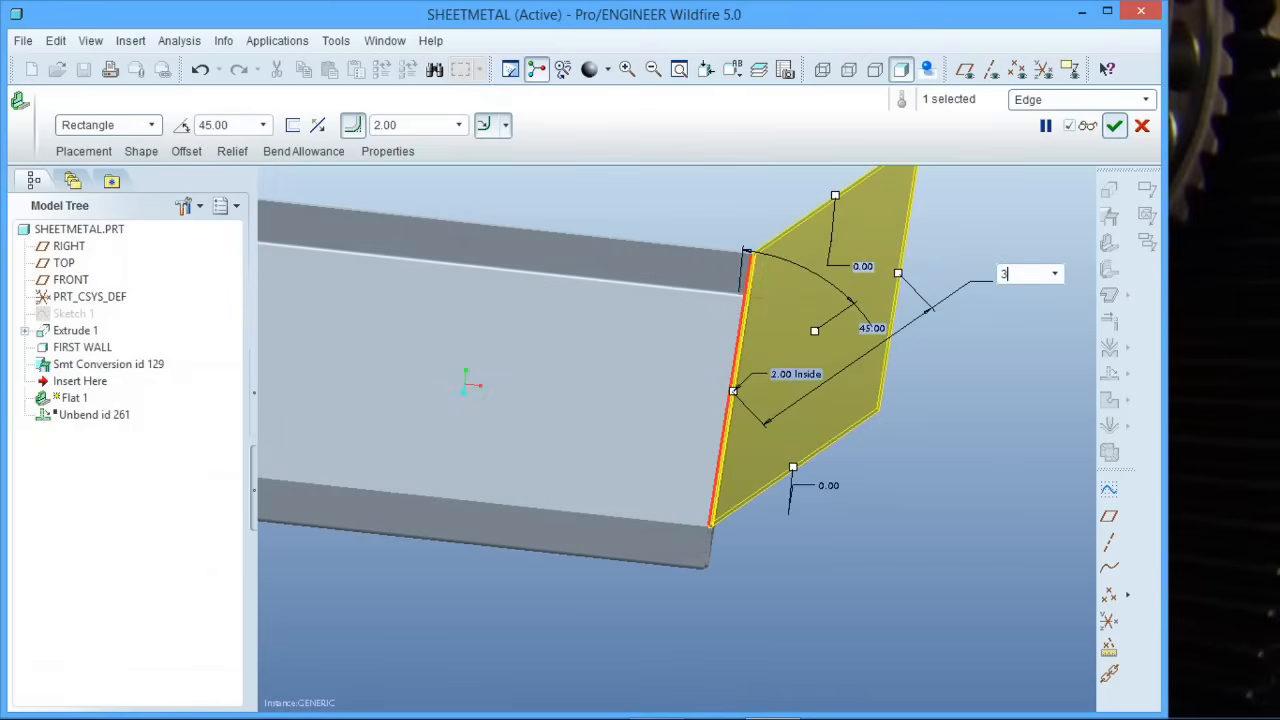
pyautogui.press('Return')
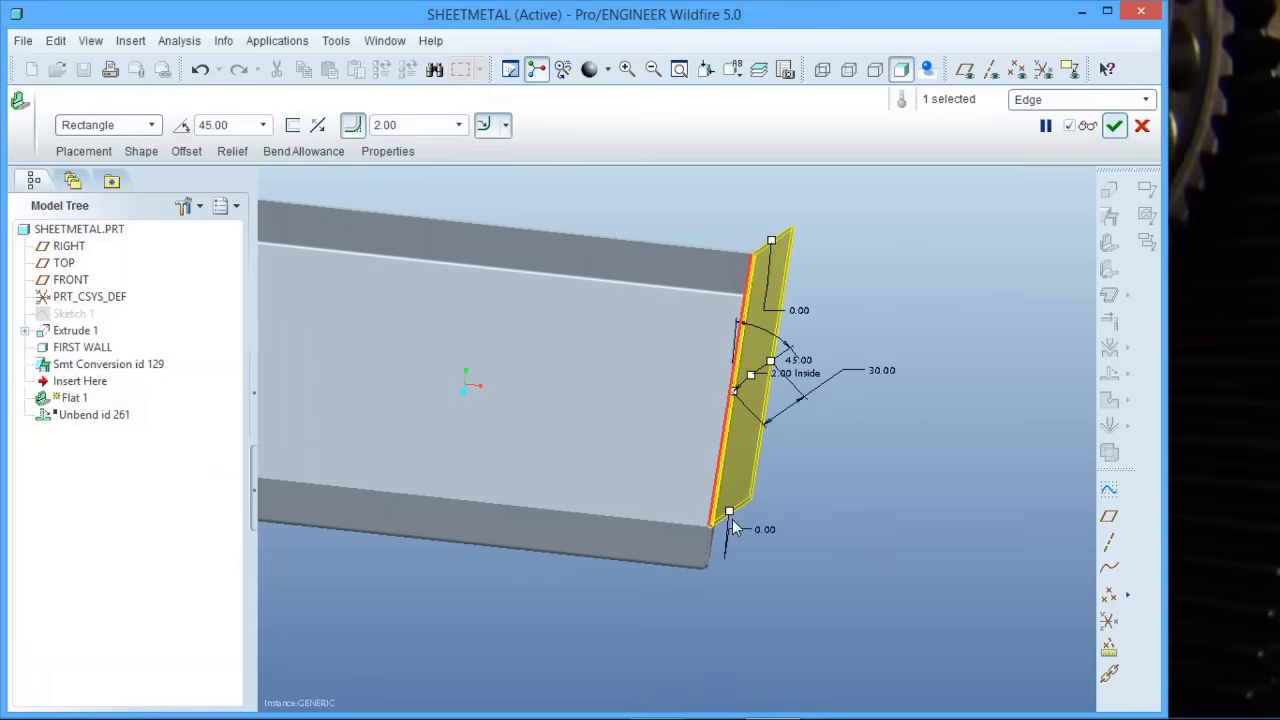
# Step: Try an offset of 10 at the flat wall's end by the tray's near corner
pyautogui.scroll(-2, 729, 519)
pyautogui.moveTo(728, 514)
pyautogui.mouseDown(button='middle')
pyautogui.moveTo(717, 501)
pyautogui.moveTo(732, 524)
pyautogui.mouseUp(button='middle')
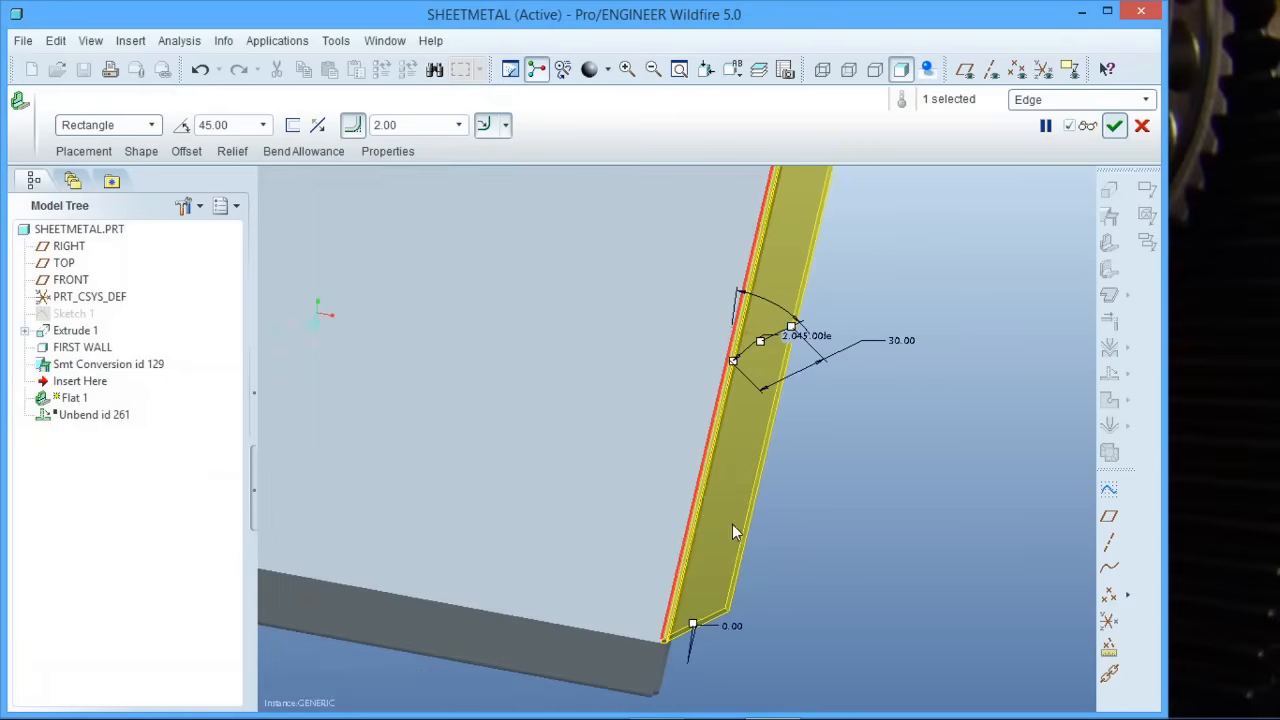
pyautogui.scroll(3, 732, 526)
pyautogui.scroll(-2, 726, 585)
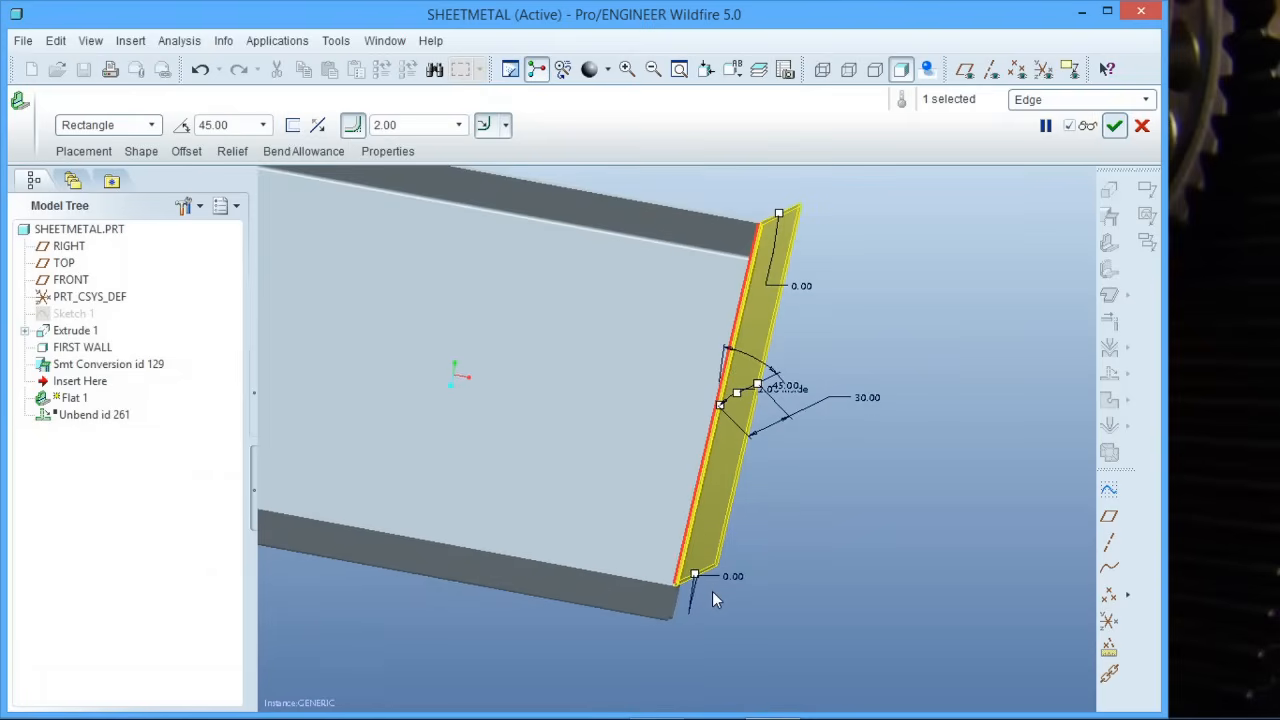
pyautogui.moveTo(697, 583); pyautogui.dragTo(743, 574)
pyautogui.doubleClick(740, 570)
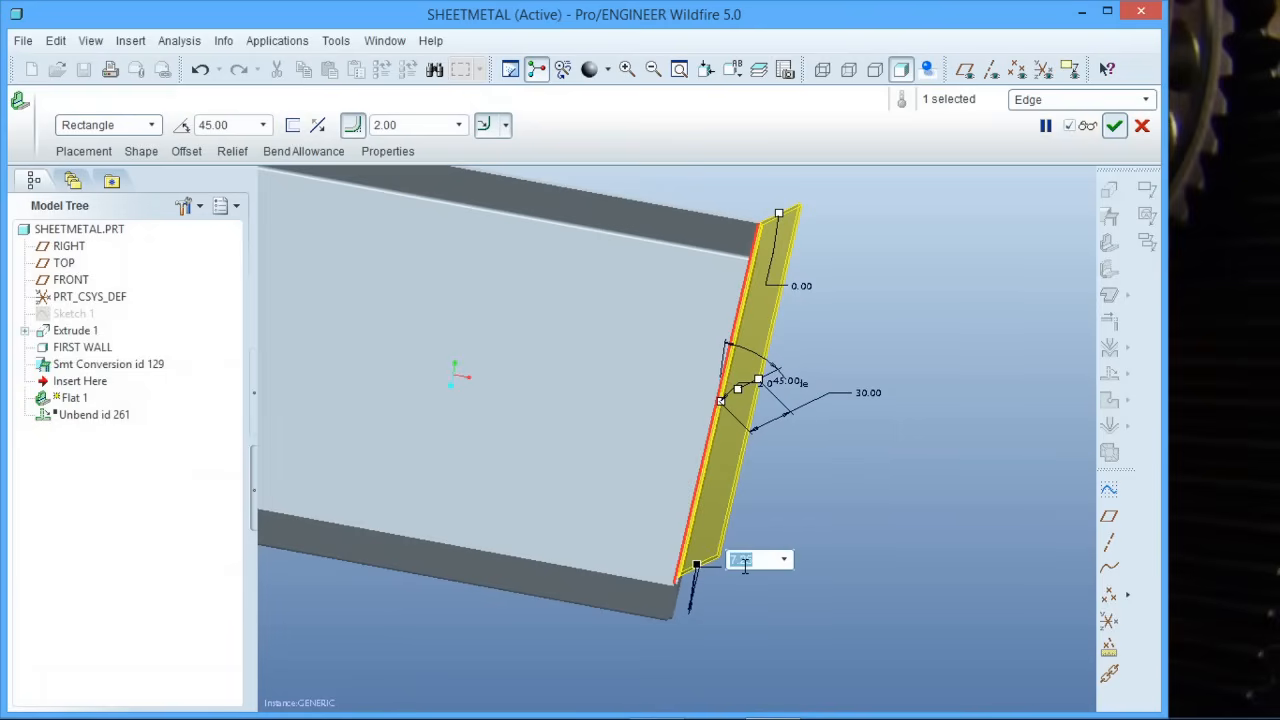
pyautogui.write('10')
pyautogui.press('Return')
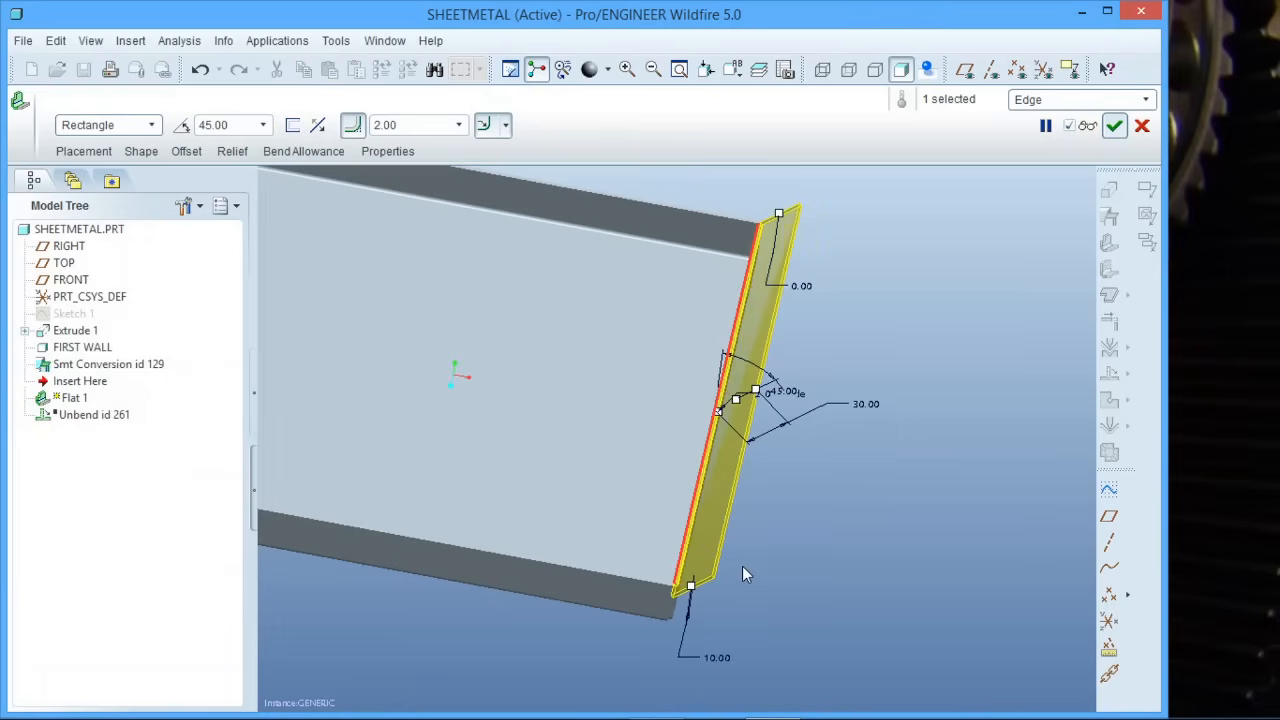
# Step: Set the offset at the flat wall's near-corner end to -10
pyautogui.doubleClick(720, 659)
pyautogui.write('-10')
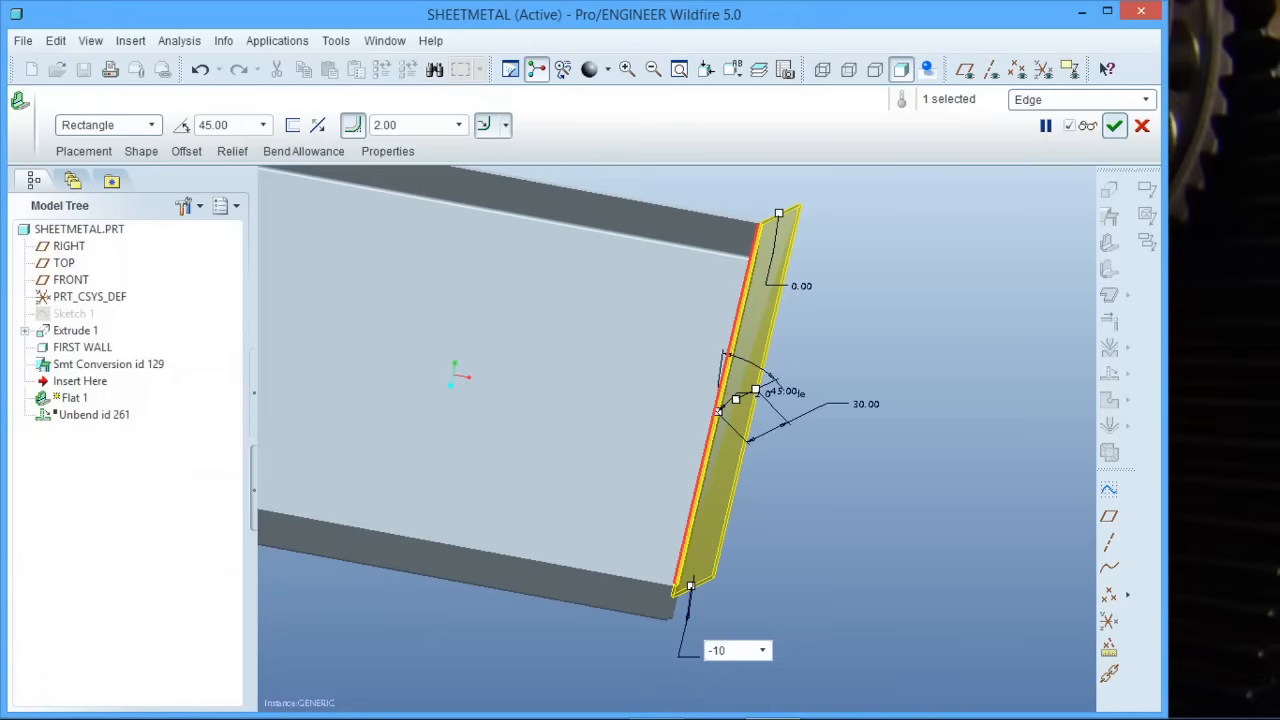
pyautogui.press('Return')
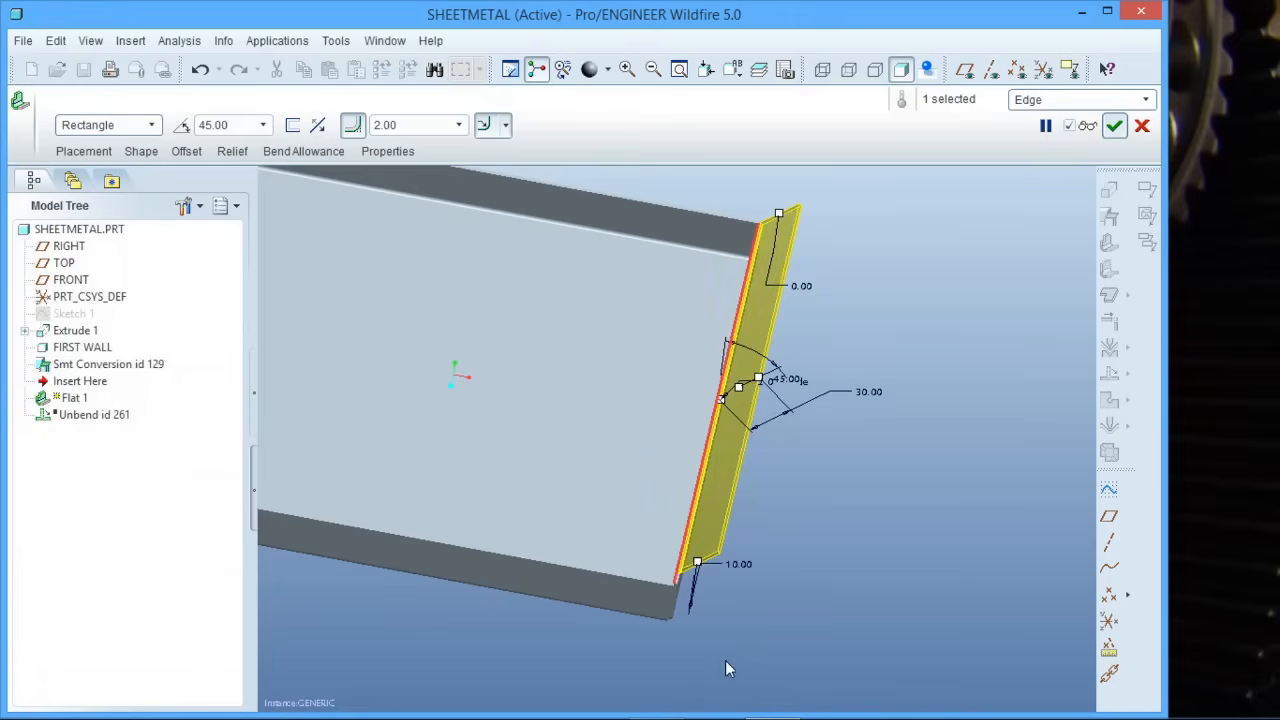
# Step: Set the offset at the flat wall's far-corner end to 10 and complete the wall
pyautogui.moveTo(790, 470); pyautogui.dragTo(785, 337, button='middle')
pyautogui.scroll(3, 785, 335)
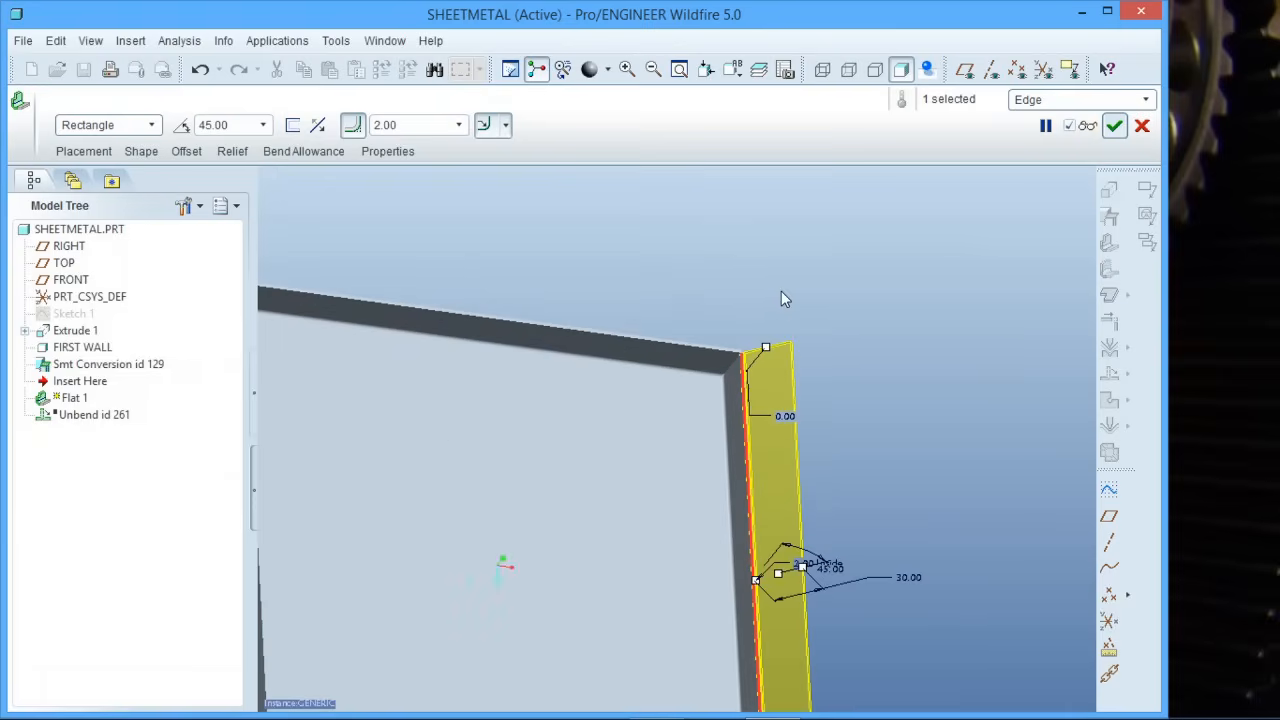
pyautogui.doubleClick(786, 416)
pyautogui.write('10')
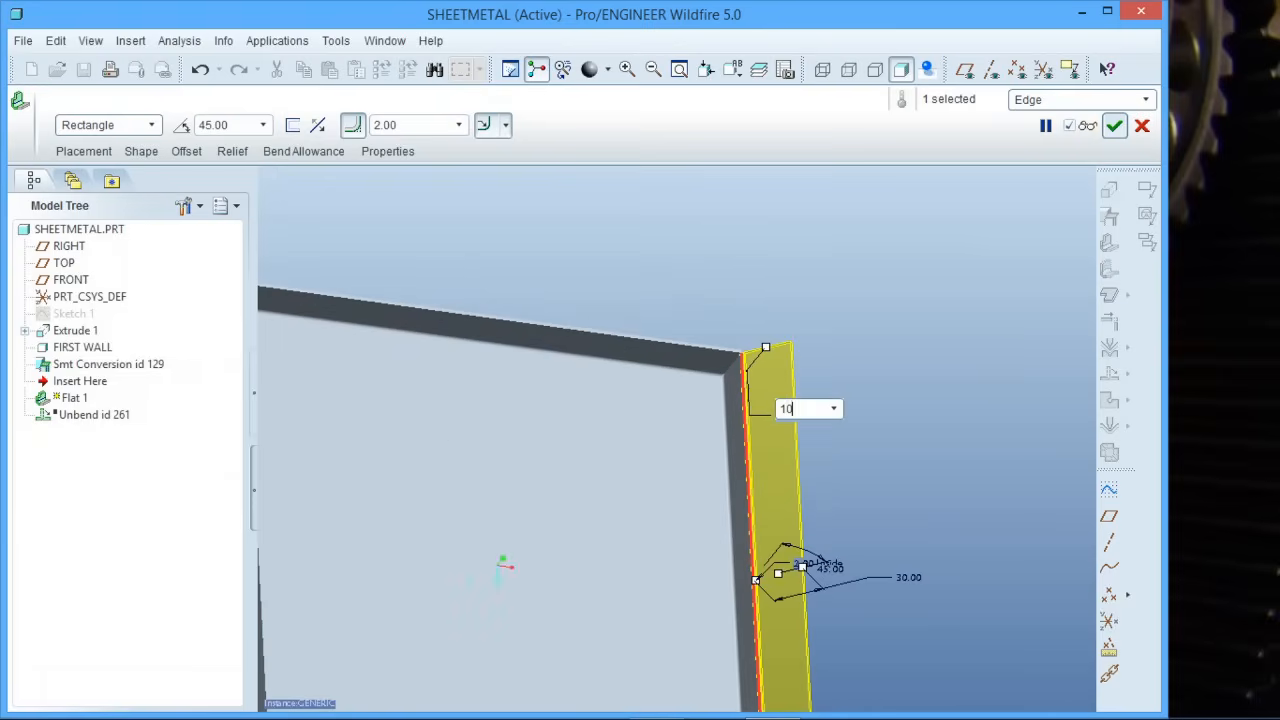
pyautogui.press('Return')
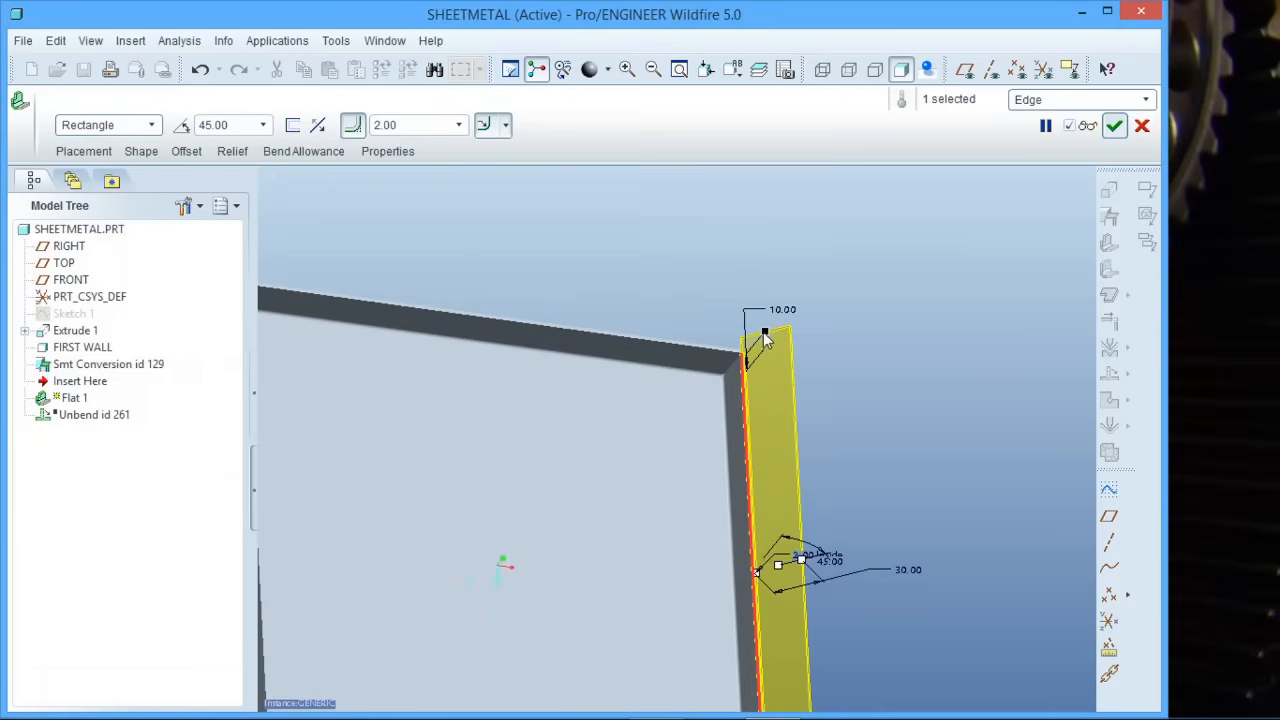
pyautogui.moveTo(809, 385); pyautogui.dragTo(735, 302, button='middle')
pyautogui.scroll(-5, 783, 400)
pyautogui.moveTo(783, 400); pyautogui.dragTo(951, 348, button='middle')
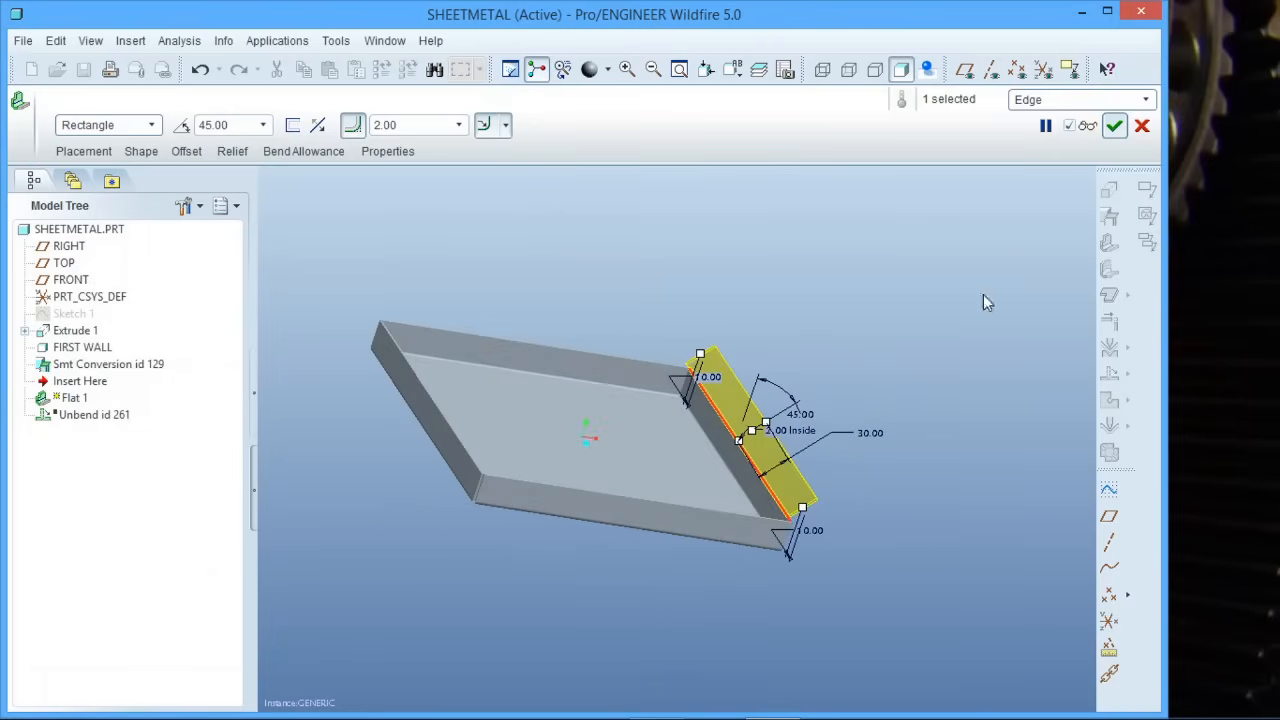
pyautogui.click(1114, 127)
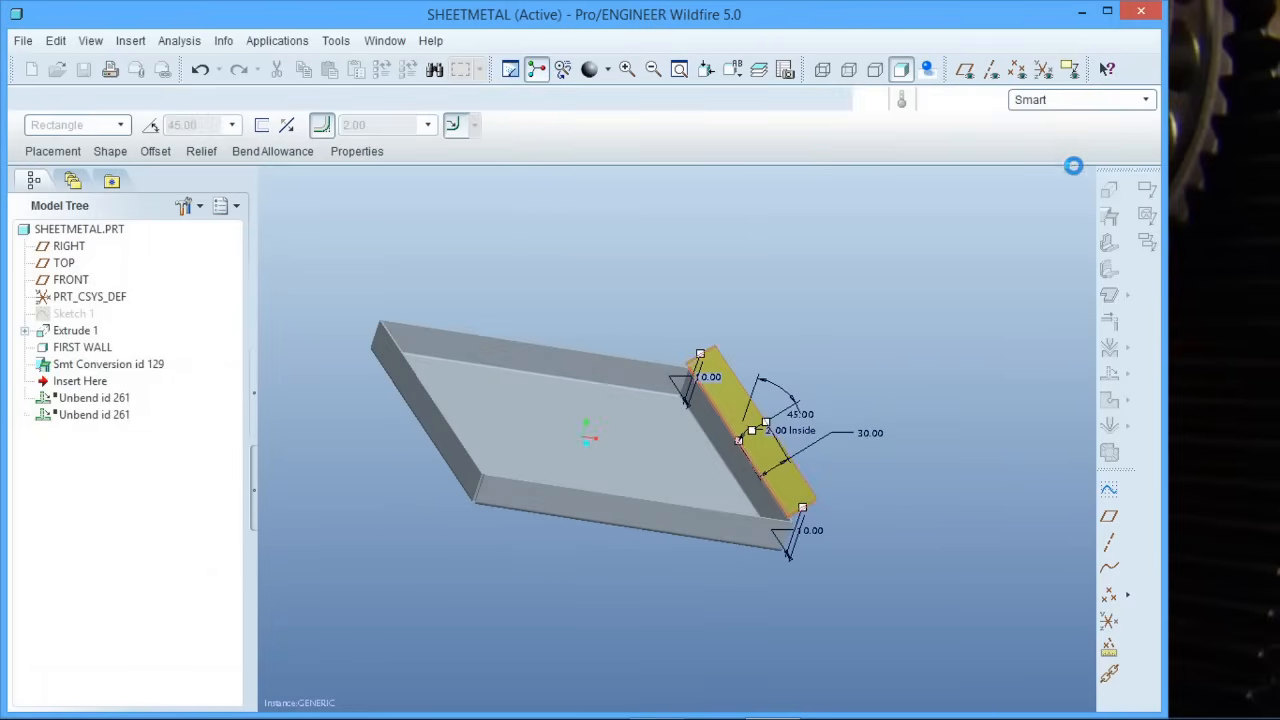
# Step: Start a flange wall attached to the upper rim edge of the side wall opposite the flat wall
pyautogui.moveTo(823, 454); pyautogui.dragTo(661, 424, button='middle')
pyautogui.moveTo(629, 407); pyautogui.dragTo(720, 361, button='middle')
pyautogui.scroll(-5, 656, 397)
pyautogui.scroll(4, 738, 535)
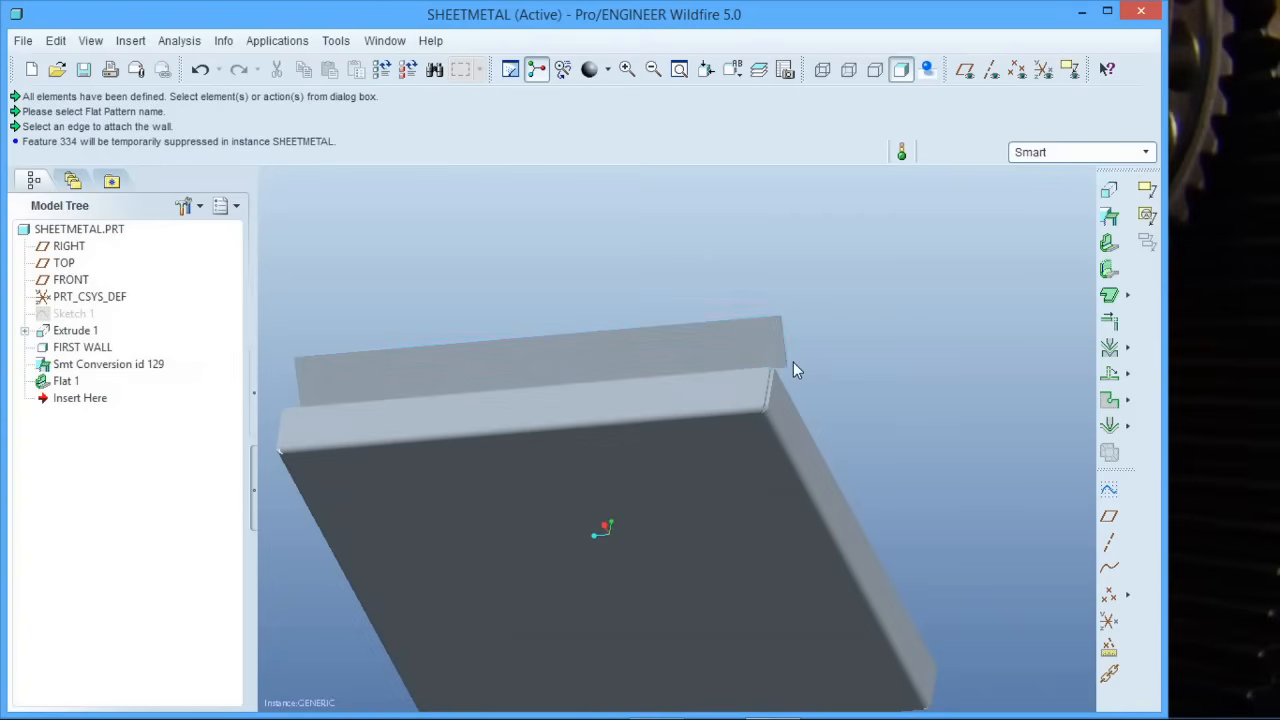
pyautogui.moveTo(793, 362); pyautogui.dragTo(854, 368, button='middle')
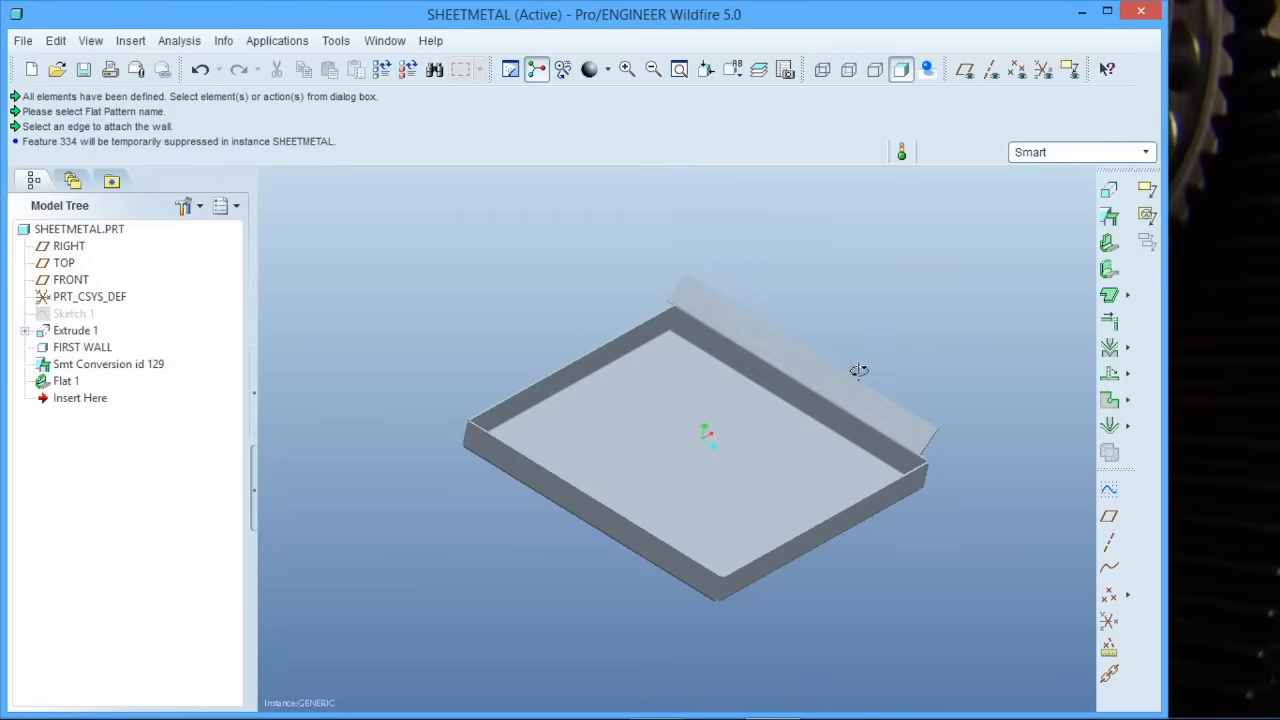
pyautogui.moveTo(860, 368)
pyautogui.mouseDown(button='middle')
pyautogui.moveTo(857, 357)
pyautogui.moveTo(847, 371)
pyautogui.mouseUp(button='middle')
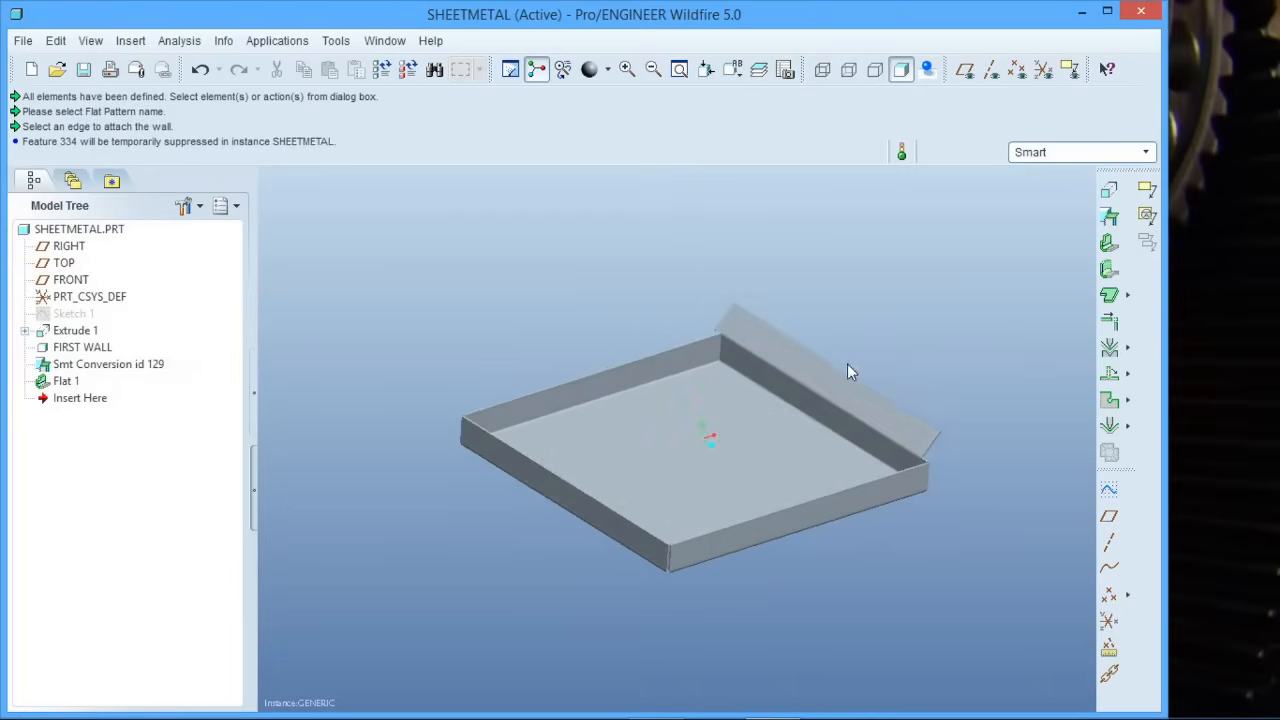
pyautogui.click(1111, 280)
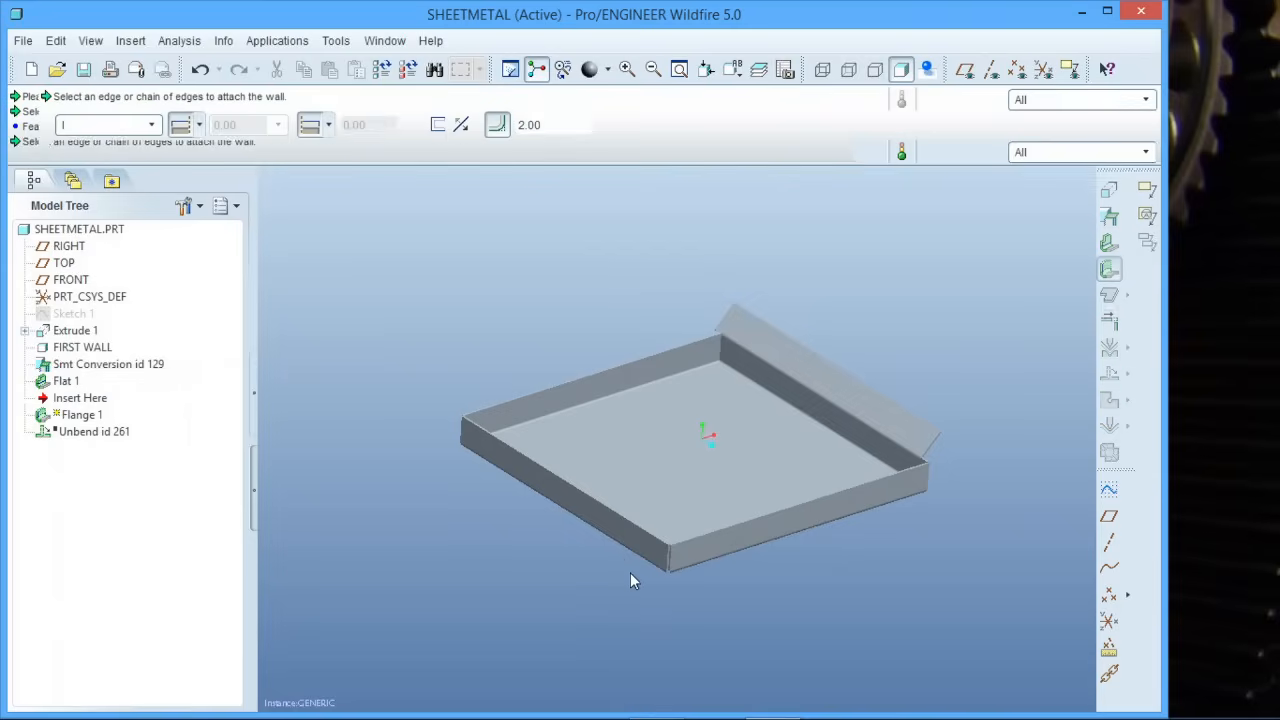
pyautogui.scroll(-2, 630, 573)
pyautogui.scroll(-2, 630, 555)
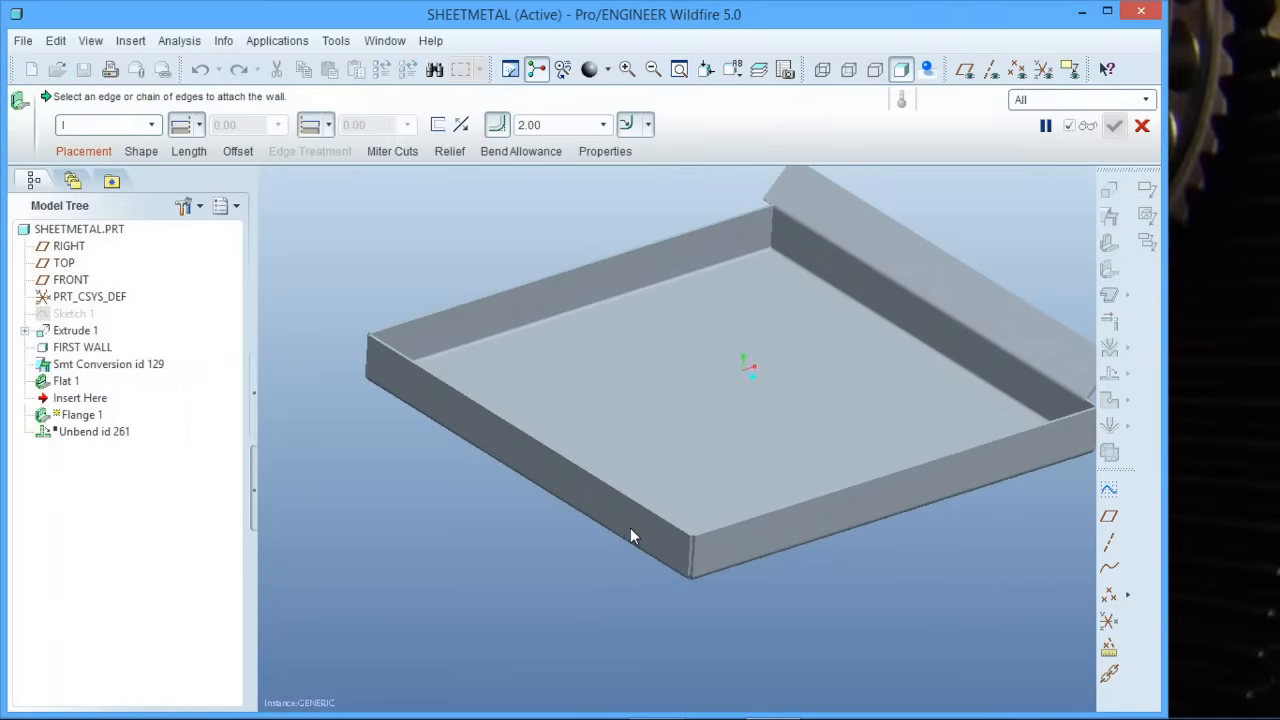
pyautogui.scroll(-4, 632, 535)
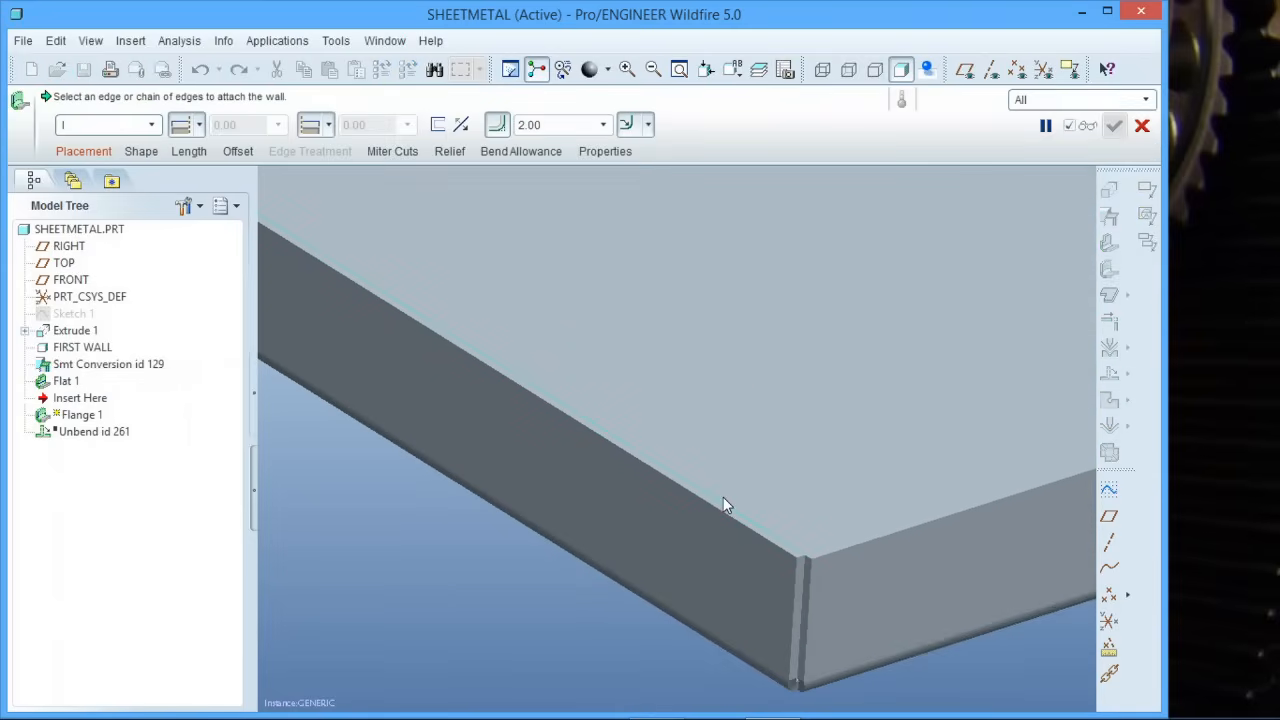
pyautogui.click(723, 497)
pyautogui.scroll(3, 830, 546)
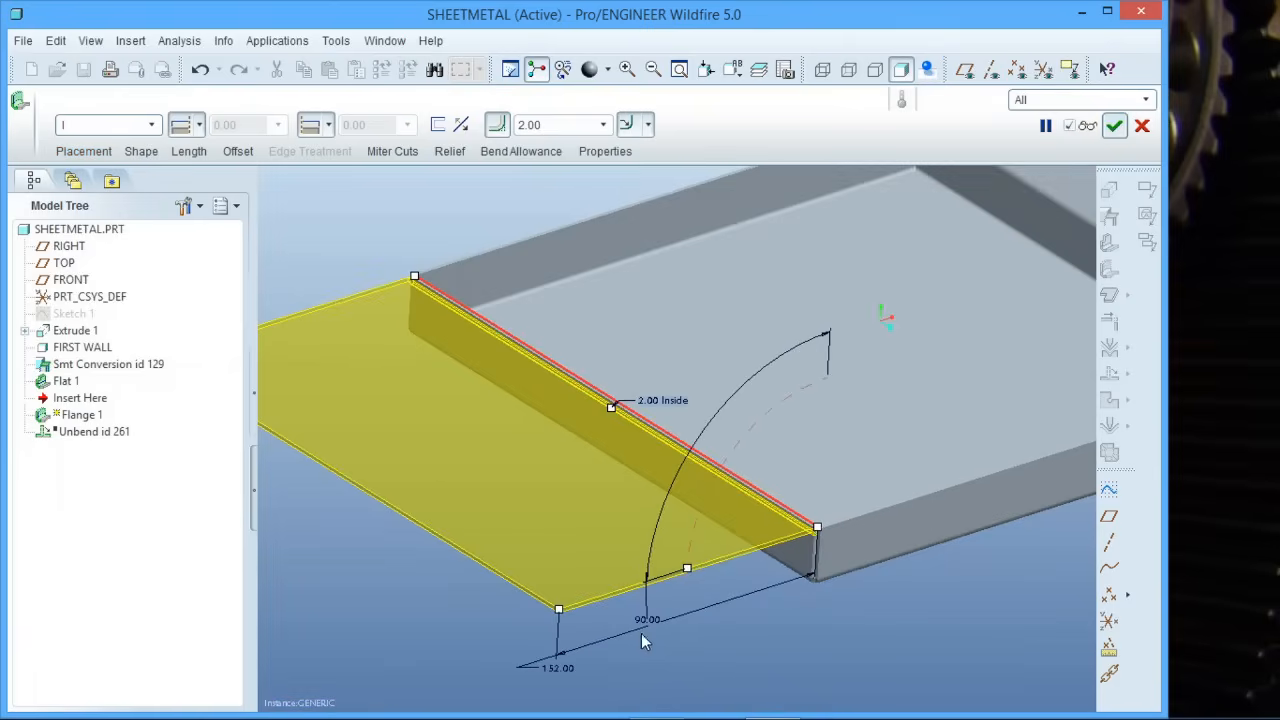
# Step: Open the flange's shape sketch on the end-of-wall plane and delete the default straight profile line
pyautogui.scroll(2, 636, 636)
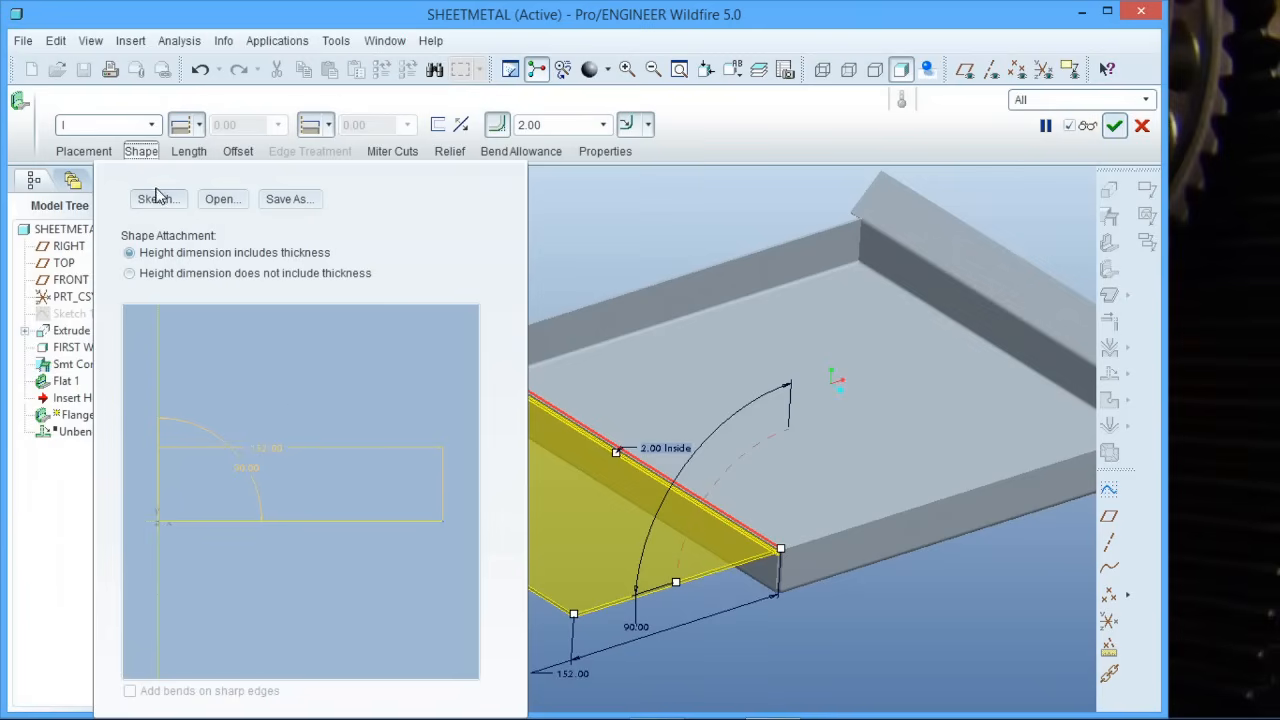
pyautogui.click(158, 199)
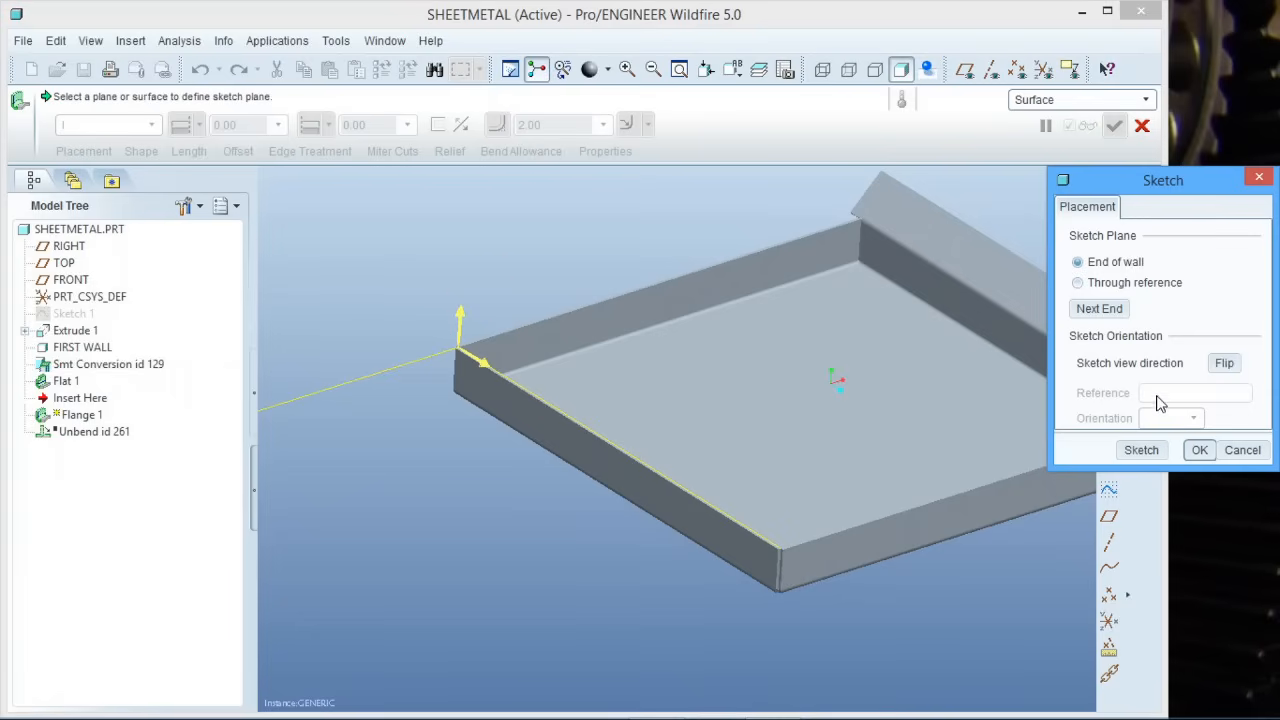
pyautogui.click(1141, 451)
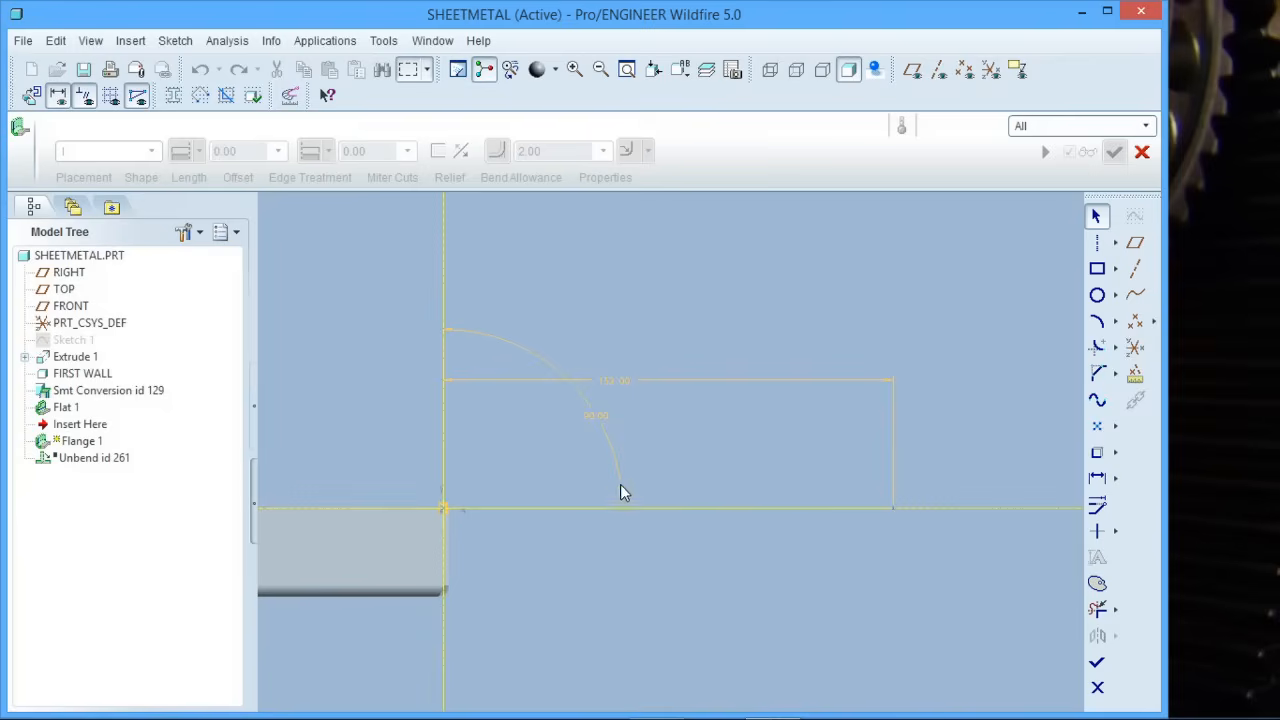
pyautogui.click(778, 509)
pyautogui.press('Delete')
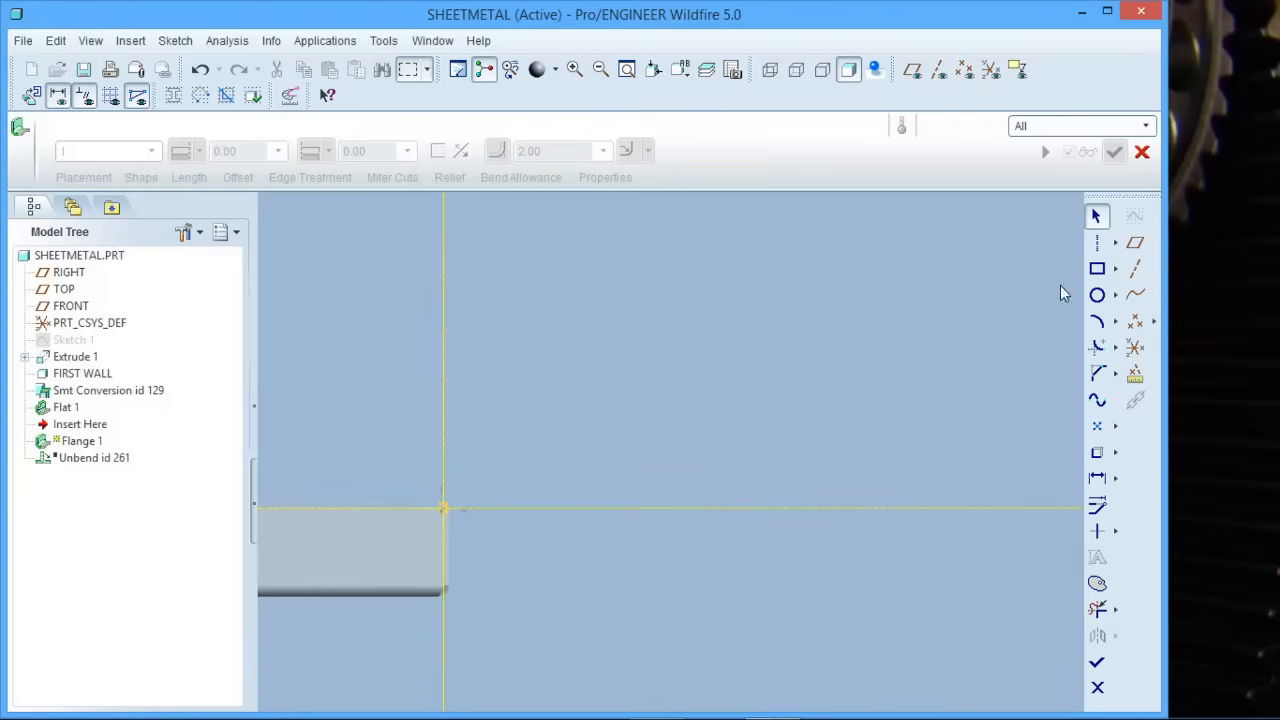
# Step: Sketch an outward stepped flange profile from the rim point with a slanted, a short vertical and a horizontal line, and finish the sketch
pyautogui.click(1115, 243)
pyautogui.click(1136, 245)
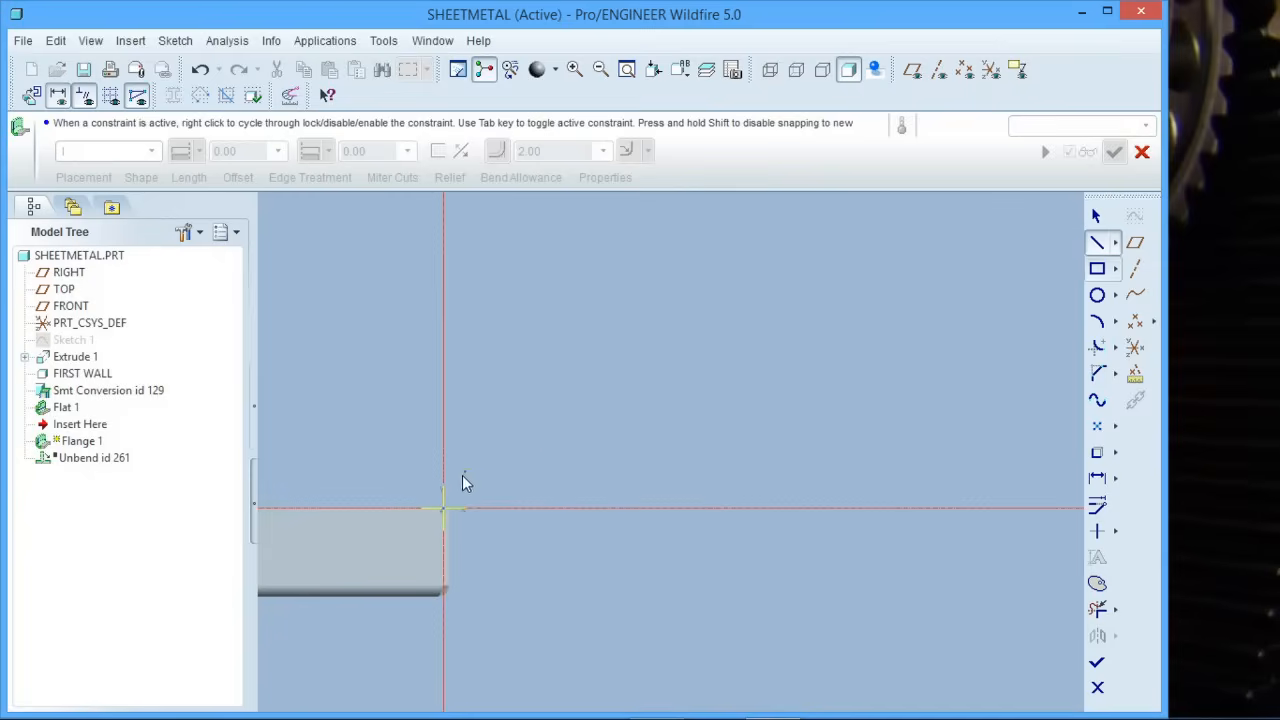
pyautogui.click(455, 503)
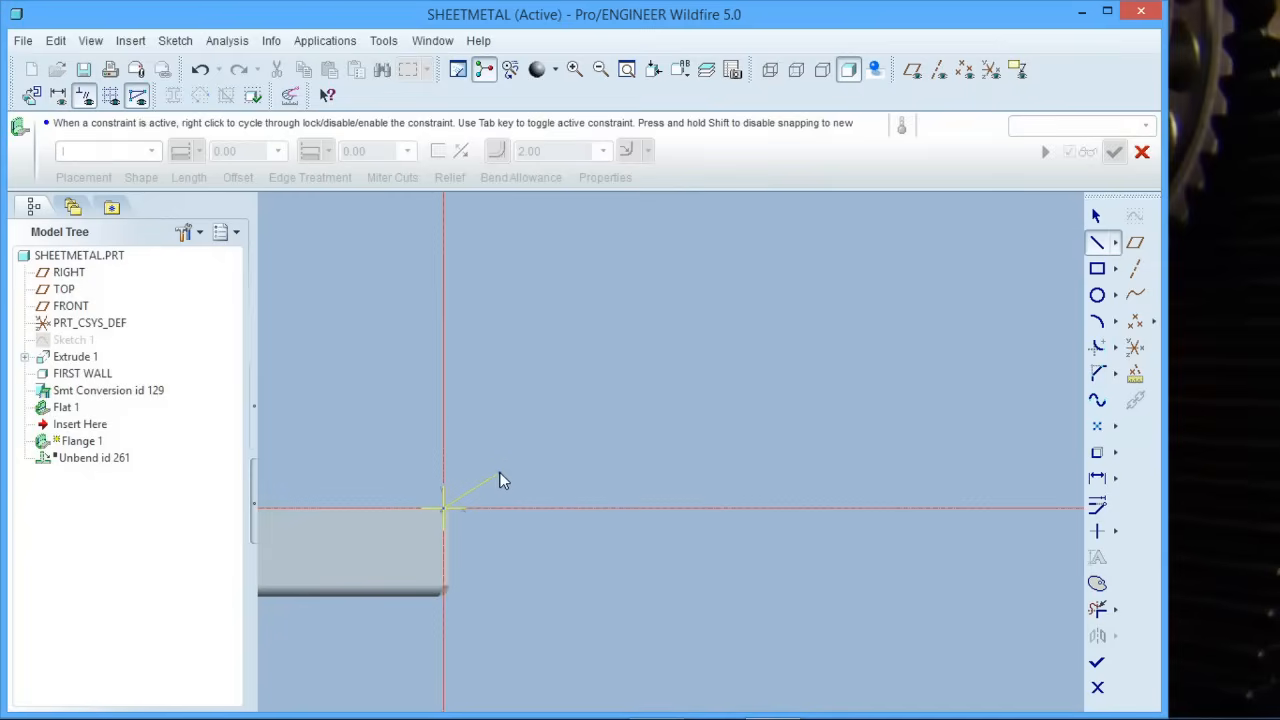
pyautogui.click(499, 475)
pyautogui.click(499, 442)
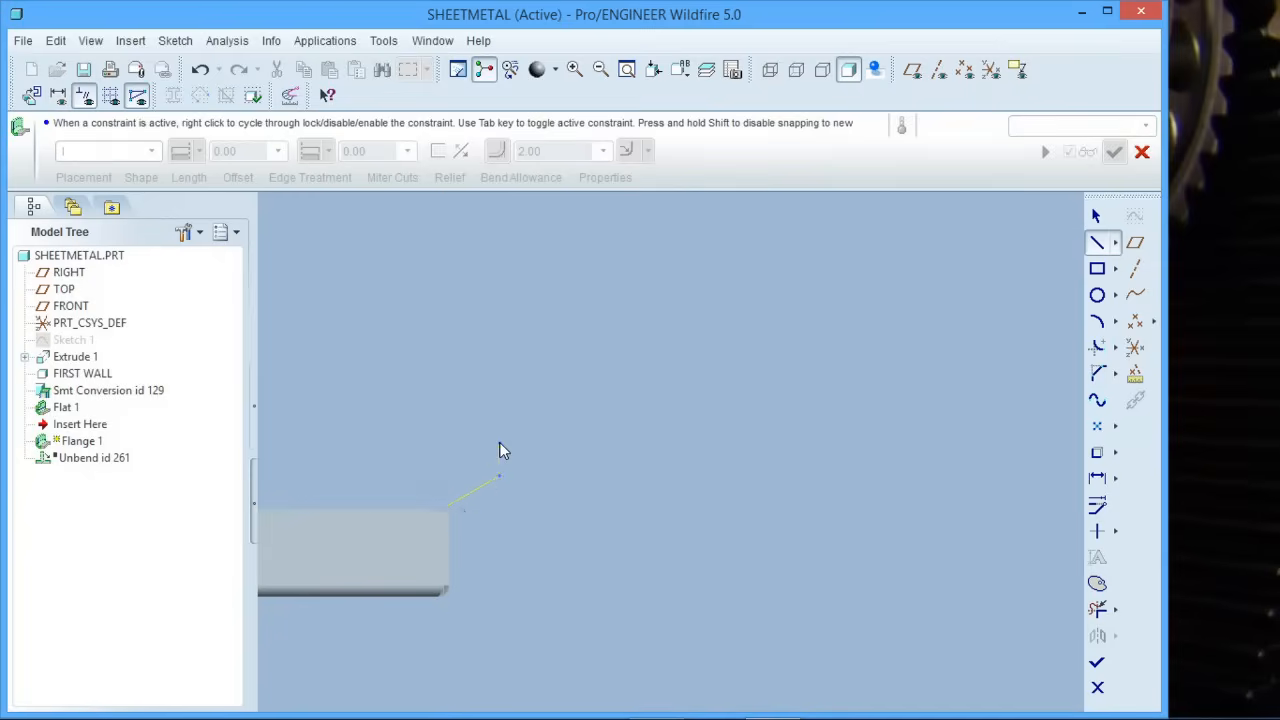
pyautogui.click(581, 442)
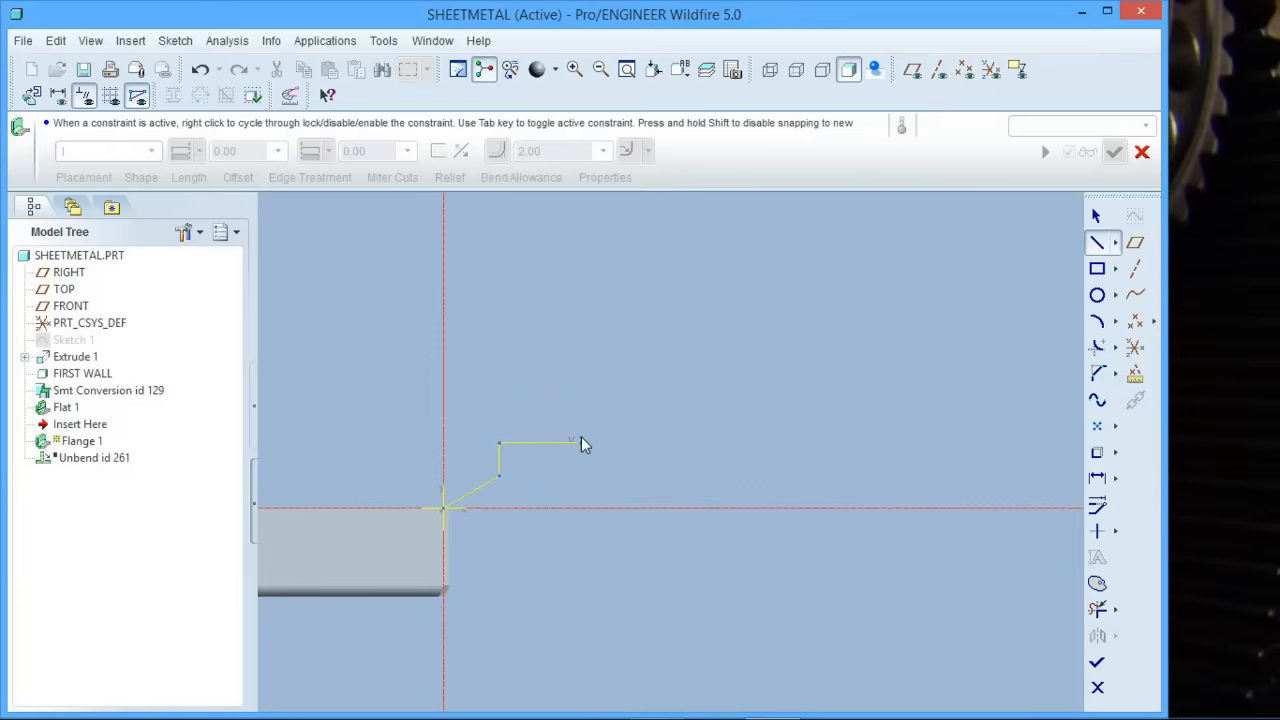
pyautogui.click(1095, 216)
pyautogui.click(1099, 666)
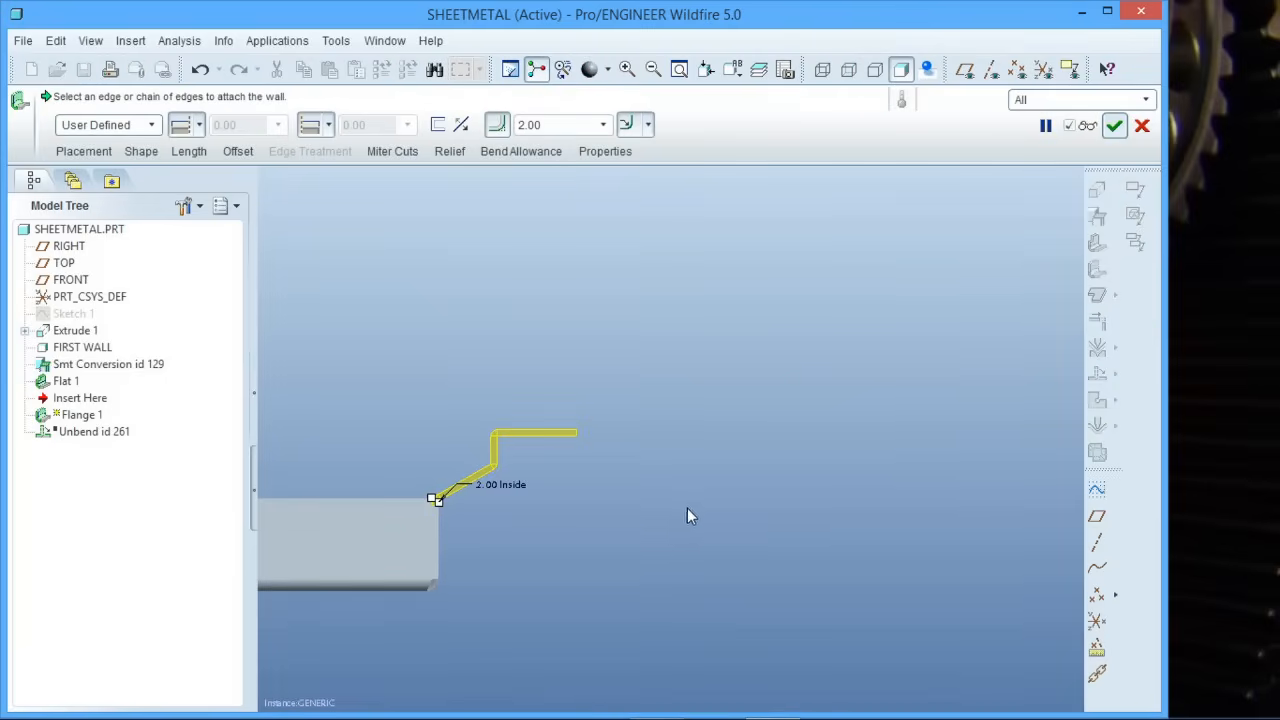
# Step: Complete the flange wall with the user-defined stepped profile
pyautogui.moveTo(687, 516); pyautogui.dragTo(554, 545, button='middle')
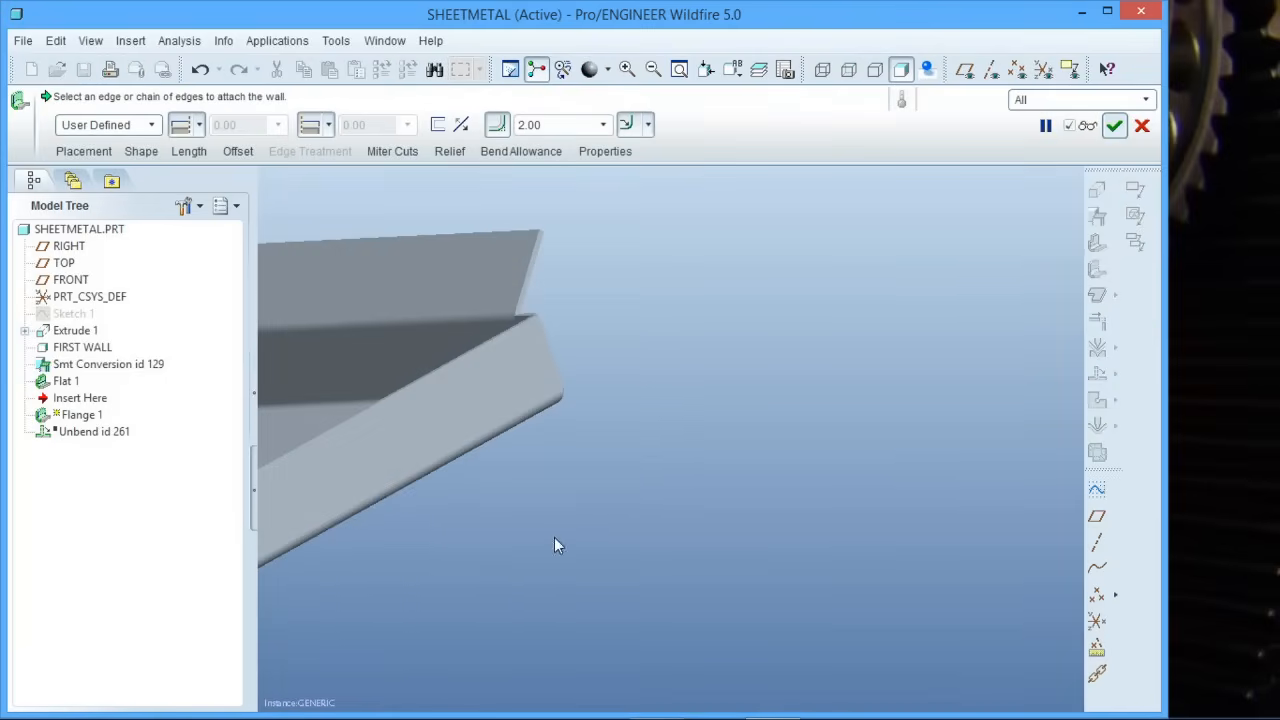
pyautogui.scroll(4, 900, 412)
pyautogui.scroll(2, 750, 481)
pyautogui.moveTo(742, 483); pyautogui.dragTo(538, 553, button='middle')
pyautogui.scroll(-3, 500, 545)
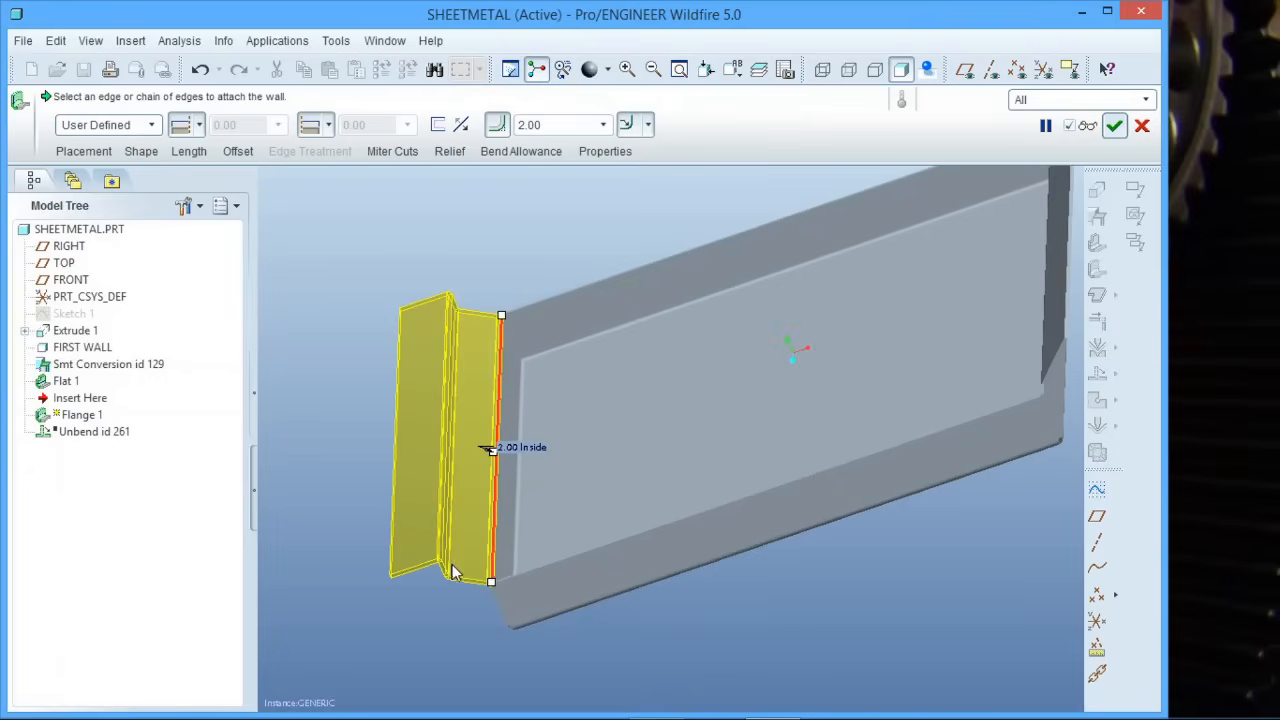
pyautogui.middleClick(371, 604)
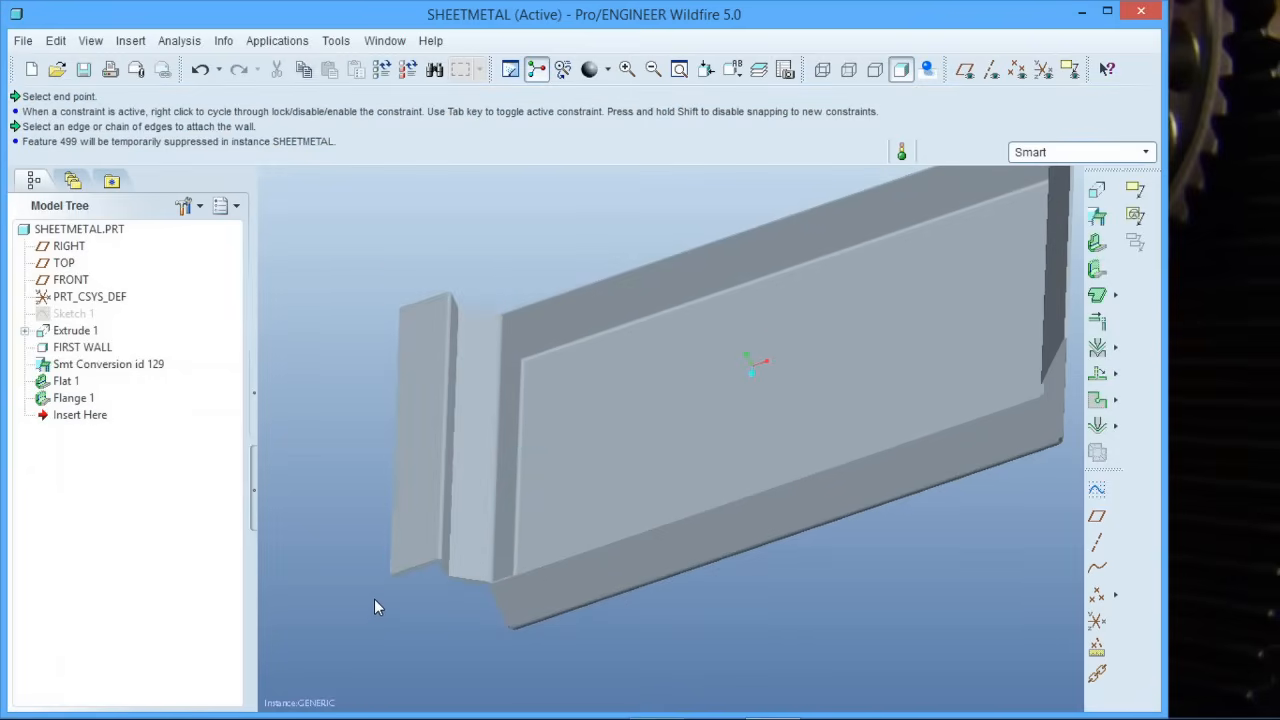
# Step: Edit the definition of Flat 1 and open its rectangular shape sketch
pyautogui.moveTo(472, 567); pyautogui.dragTo(446, 594, button='middle')
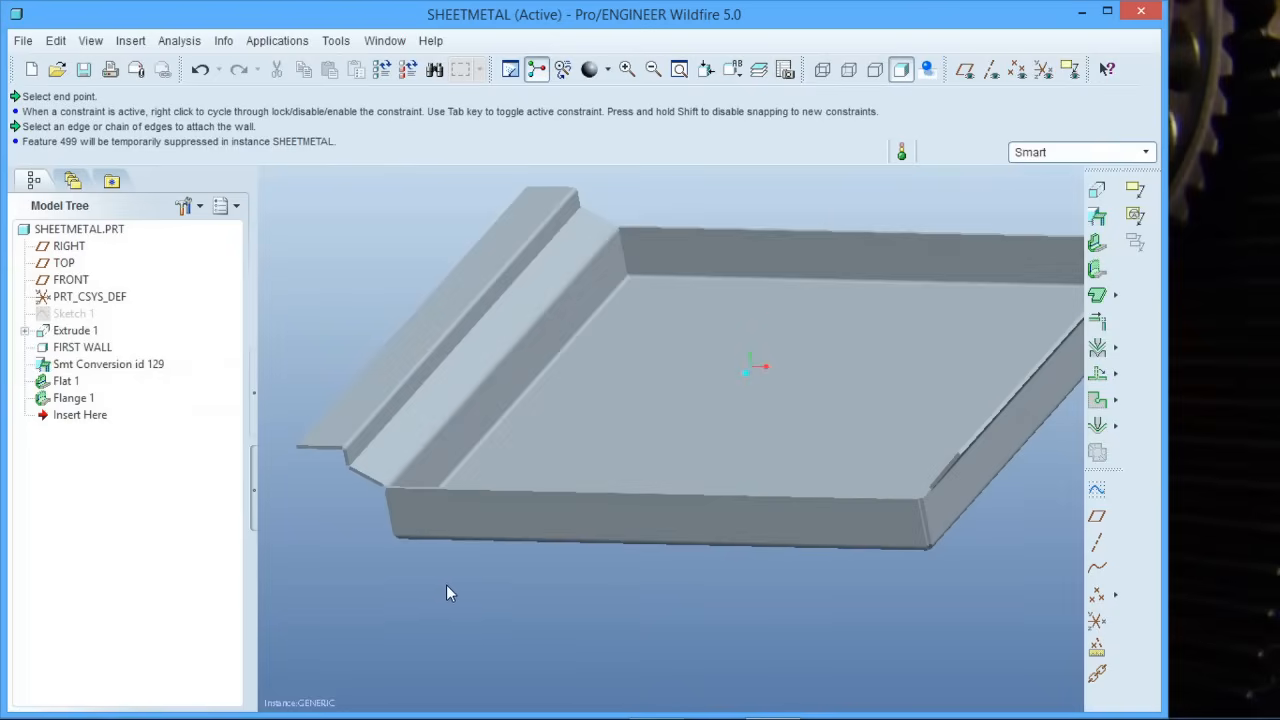
pyautogui.scroll(1, 443, 591)
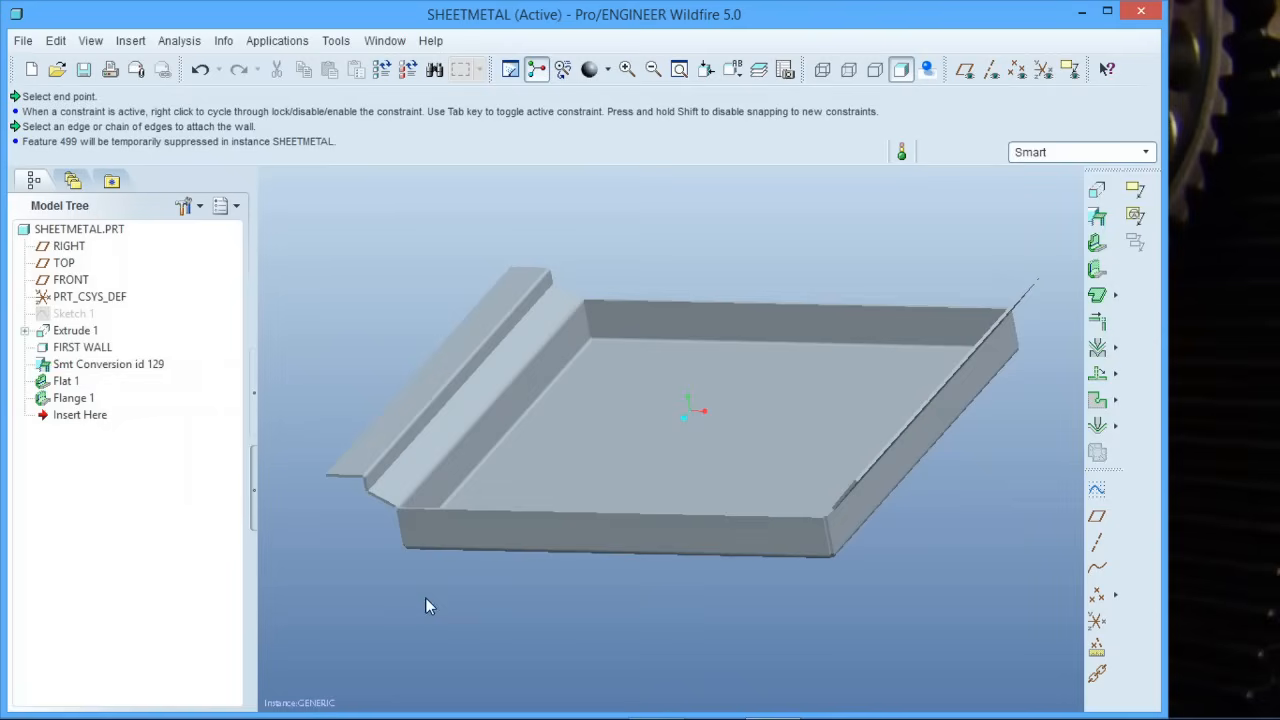
pyautogui.moveTo(517, 518); pyautogui.dragTo(469, 500, button='middle')
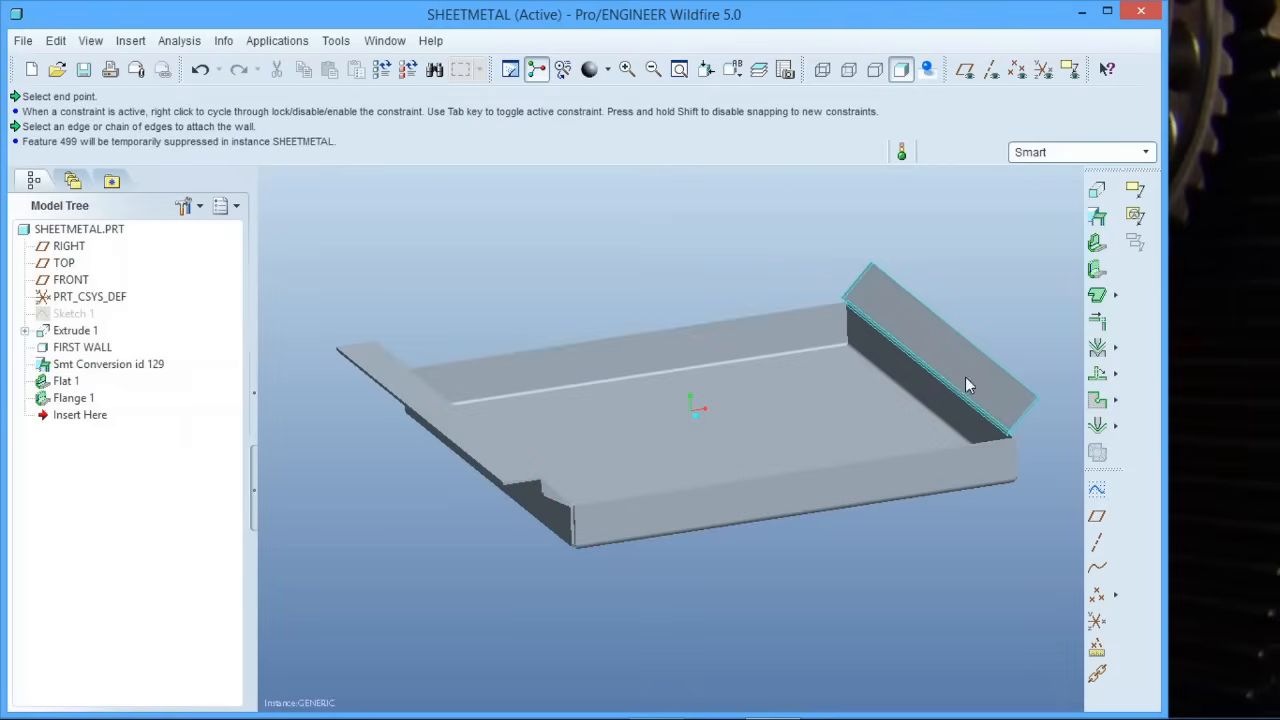
pyautogui.click(66, 382)
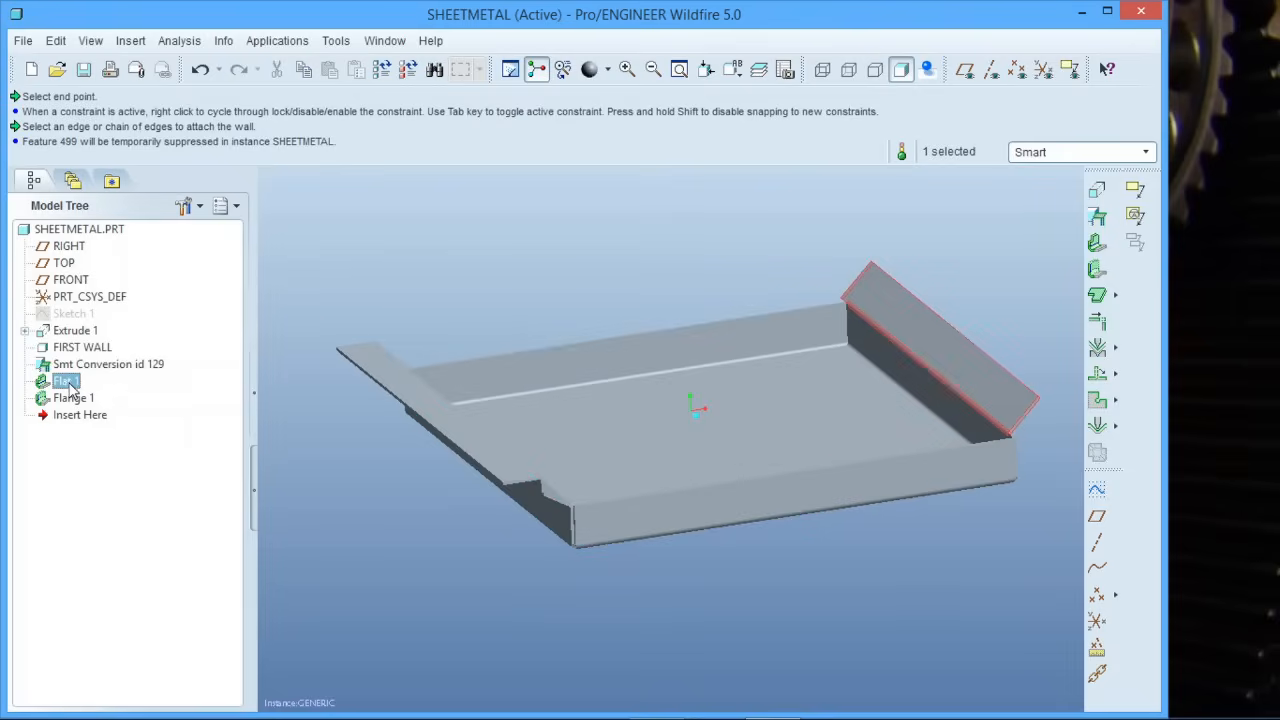
pyautogui.rightClick(66, 382)
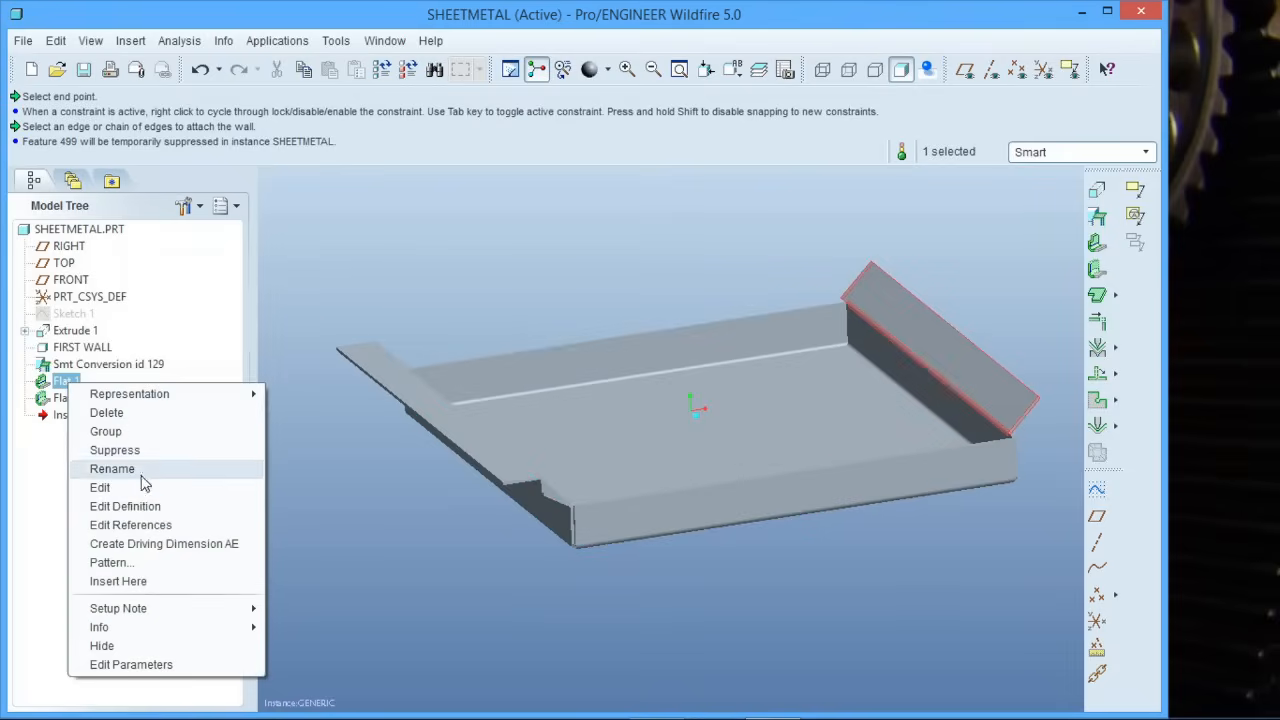
pyautogui.click(148, 505)
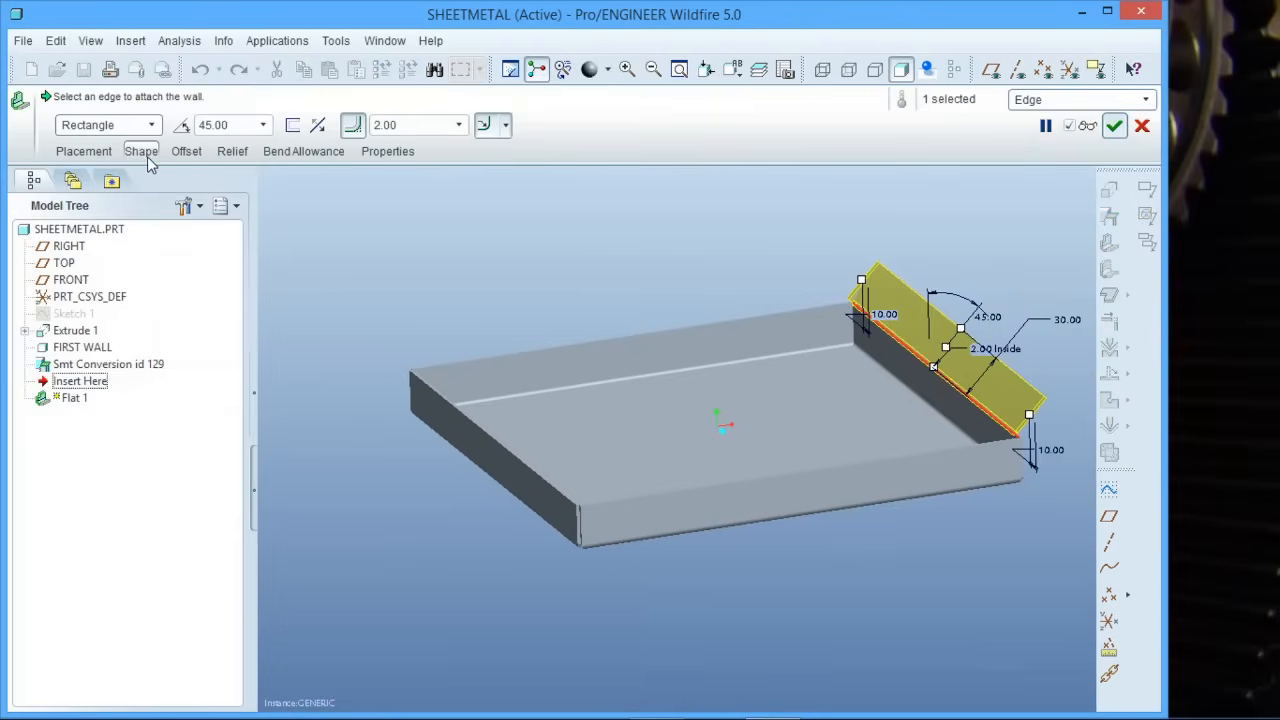
pyautogui.click(146, 157)
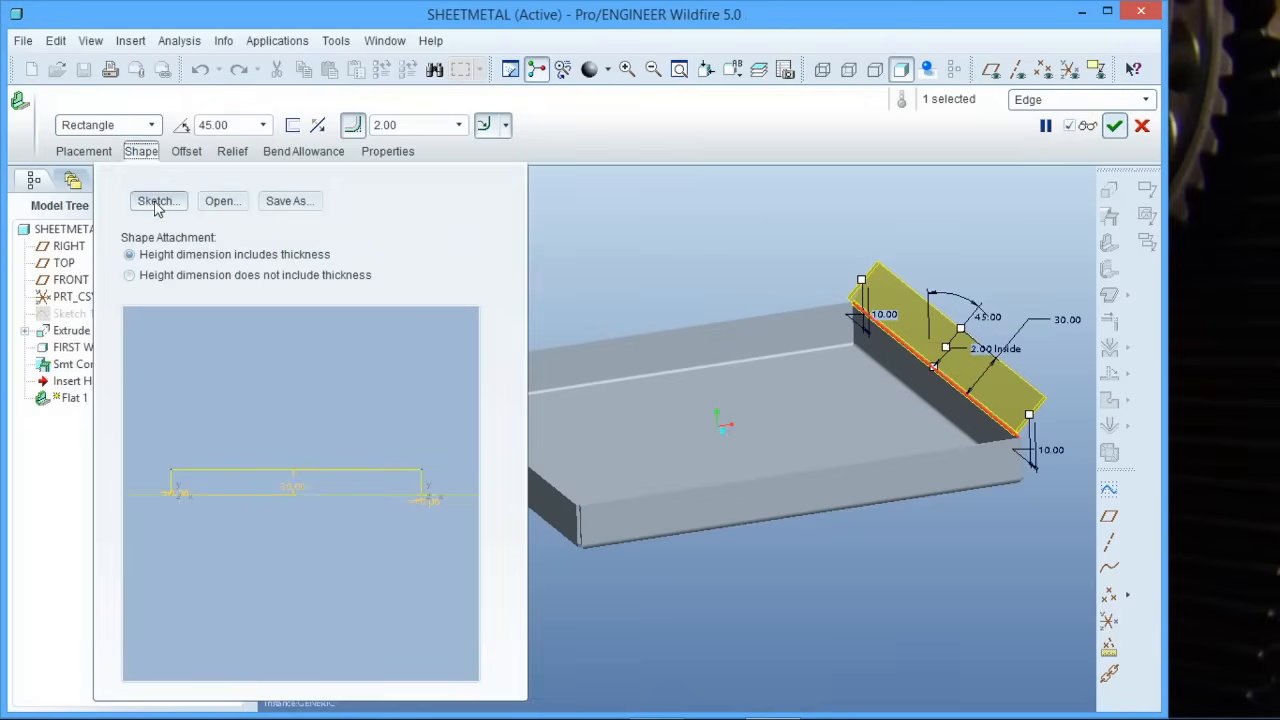
pyautogui.click(156, 203)
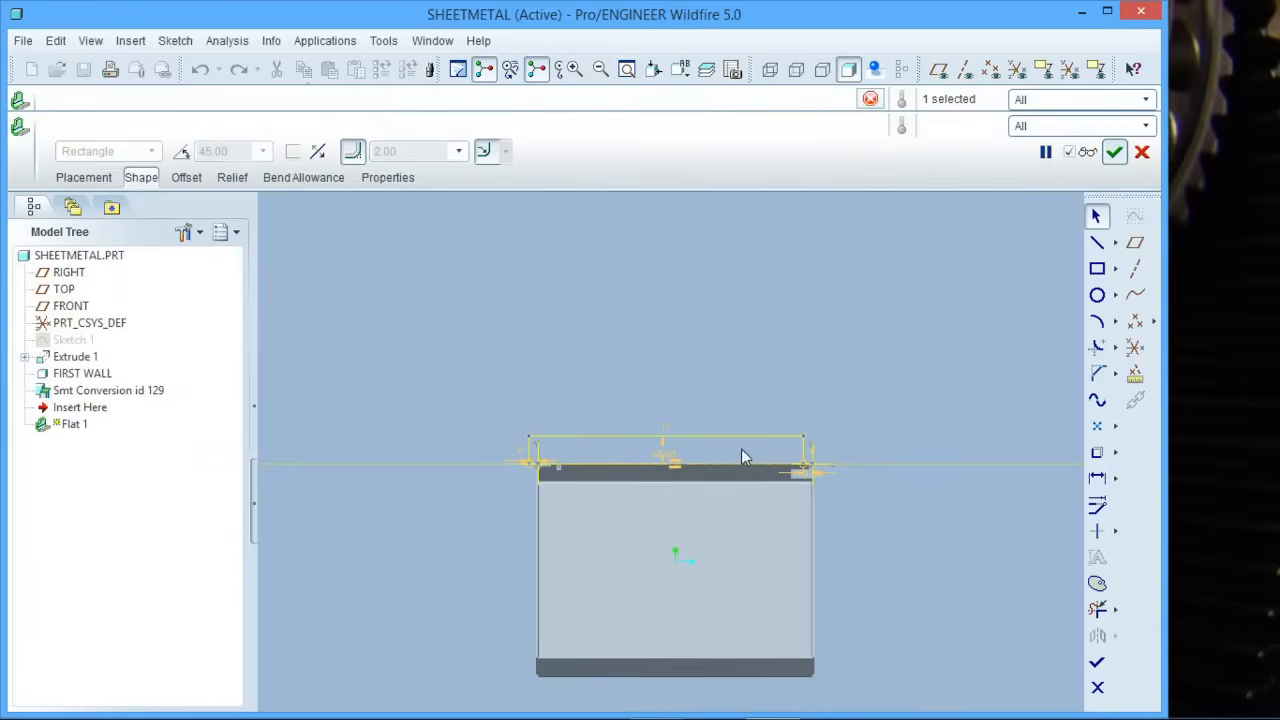
# Step: Sketch a slanted line at each end of the rectangular profile, from the wall's attachment edge inward to the outer edge
pyautogui.scroll(2, 714, 470)
pyautogui.scroll(-2, 966, 490)
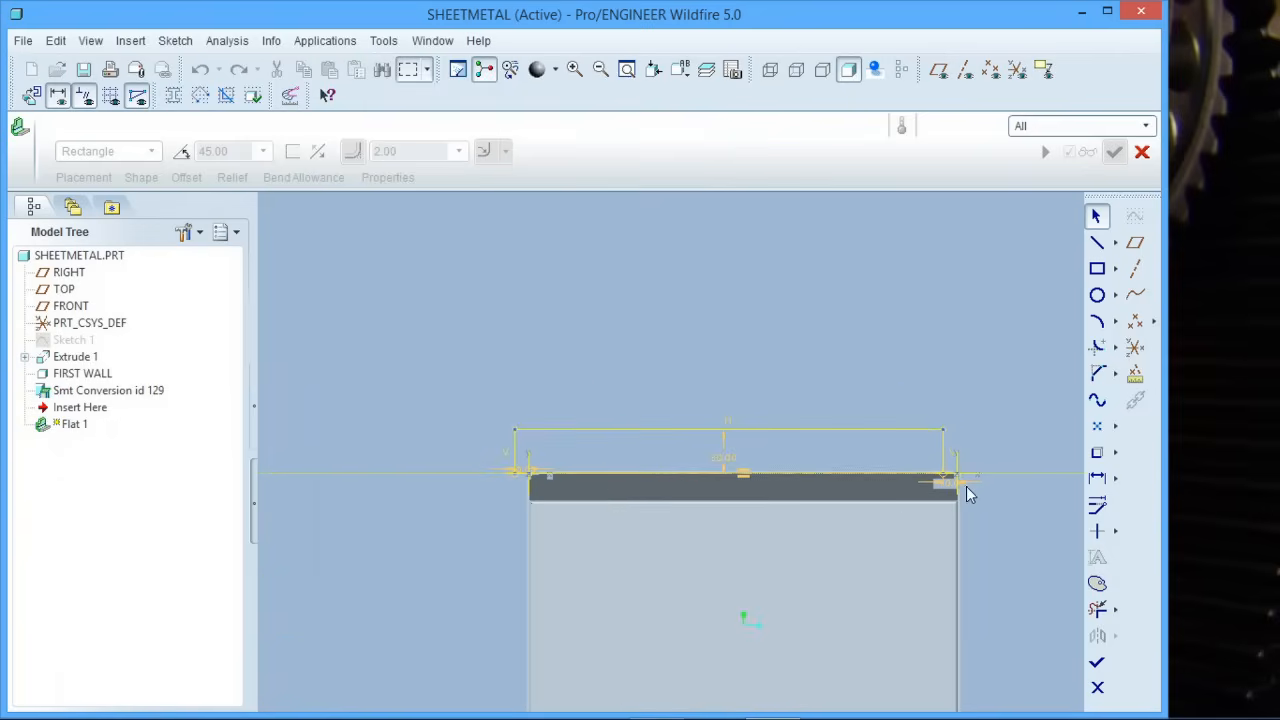
pyautogui.scroll(1, 577, 501)
pyautogui.scroll(1, 575, 501)
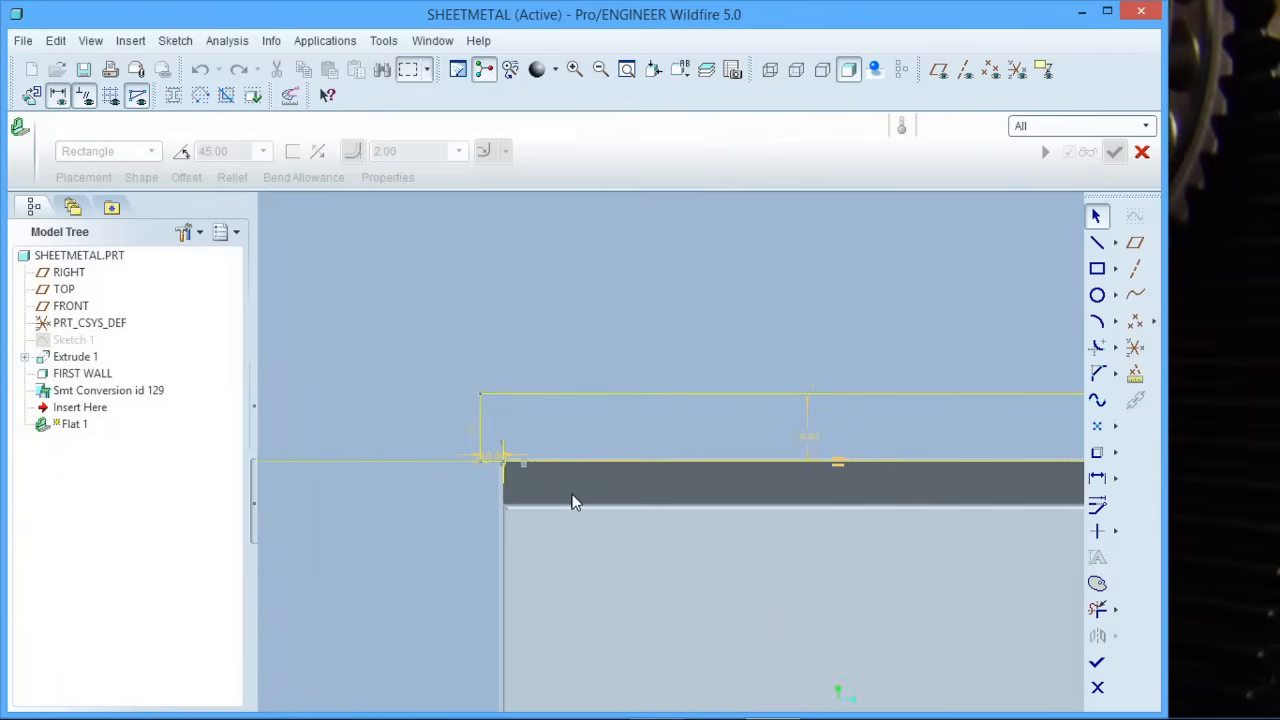
pyautogui.click(1096, 242)
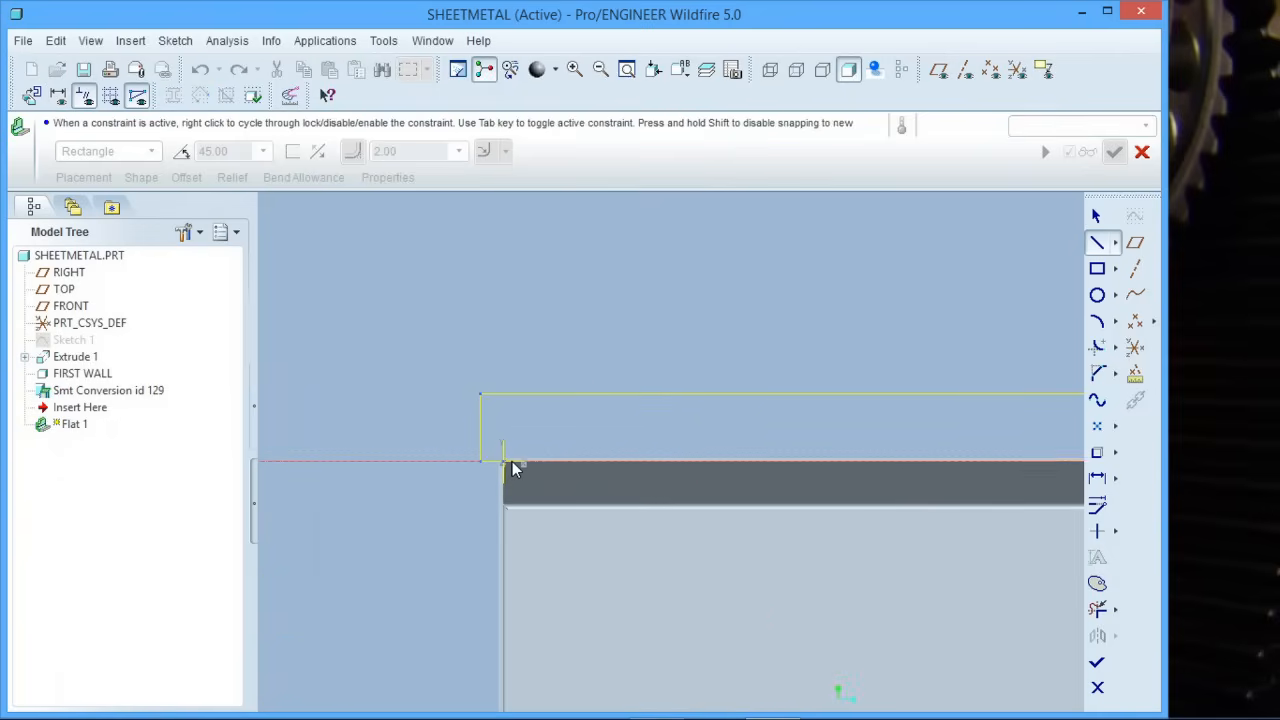
pyautogui.click(507, 462)
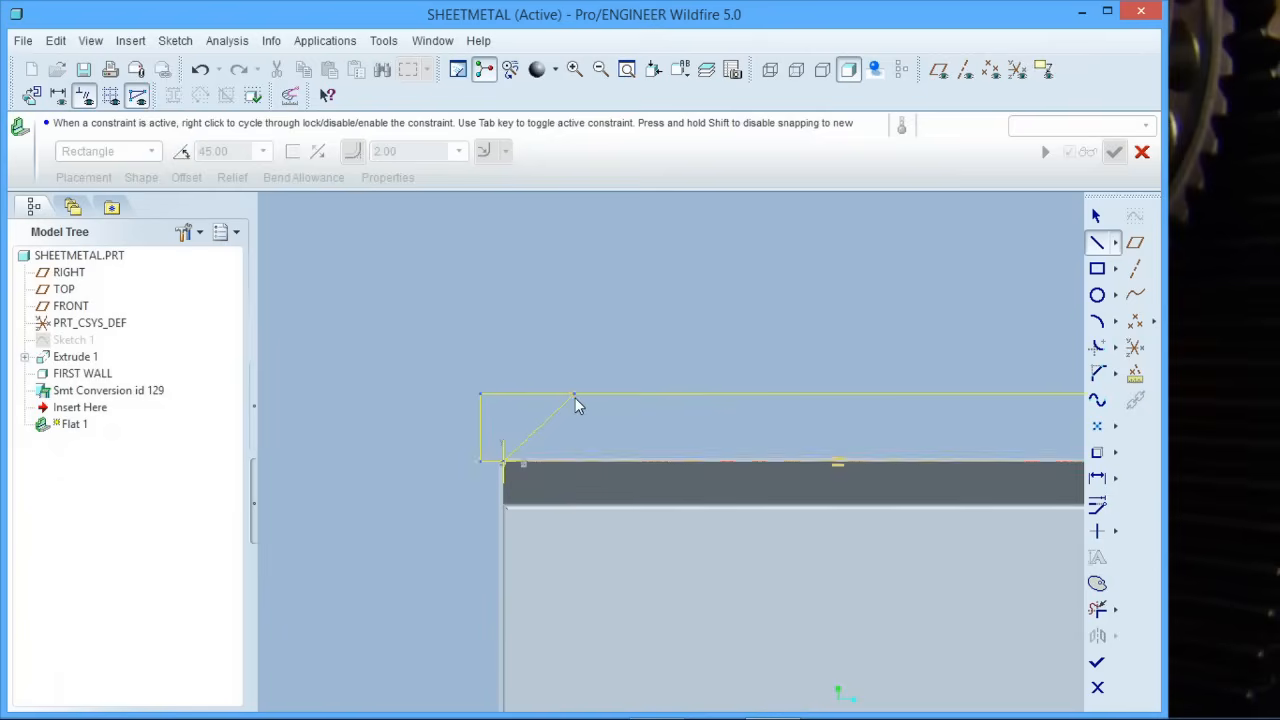
pyautogui.scroll(-3, 757, 400)
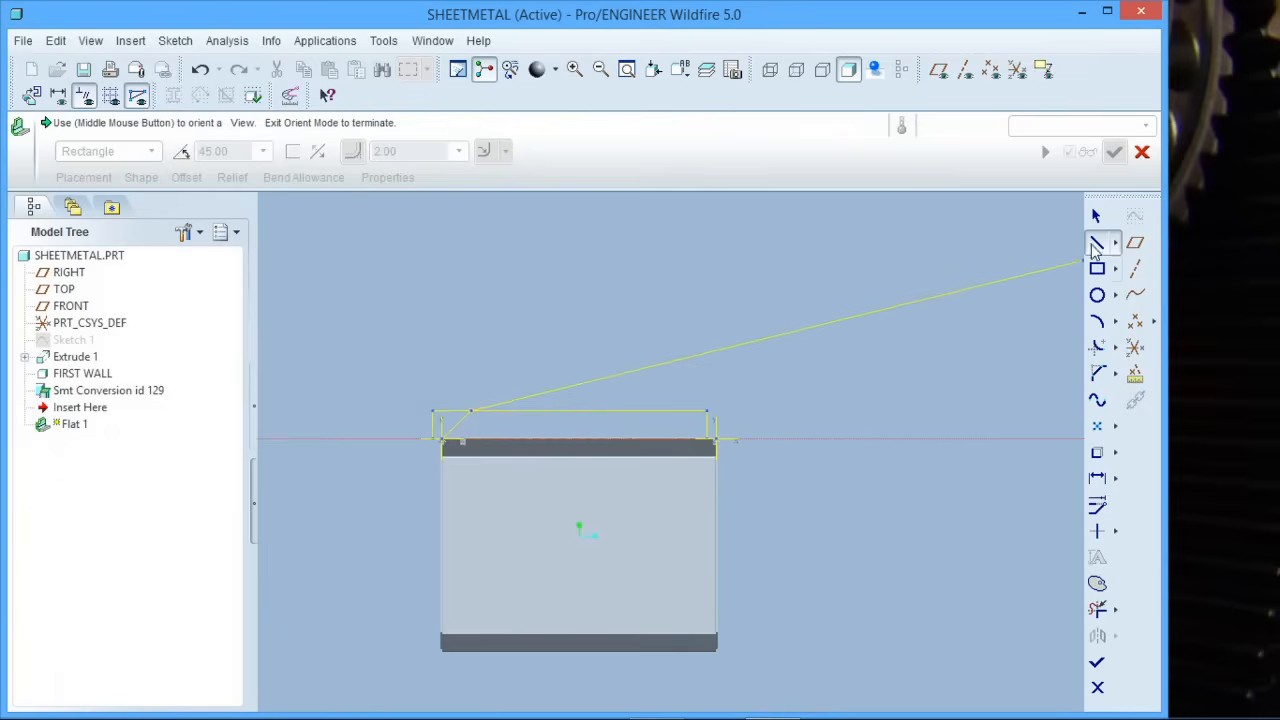
pyautogui.scroll(3, 700, 435)
pyautogui.scroll(2, 683, 447)
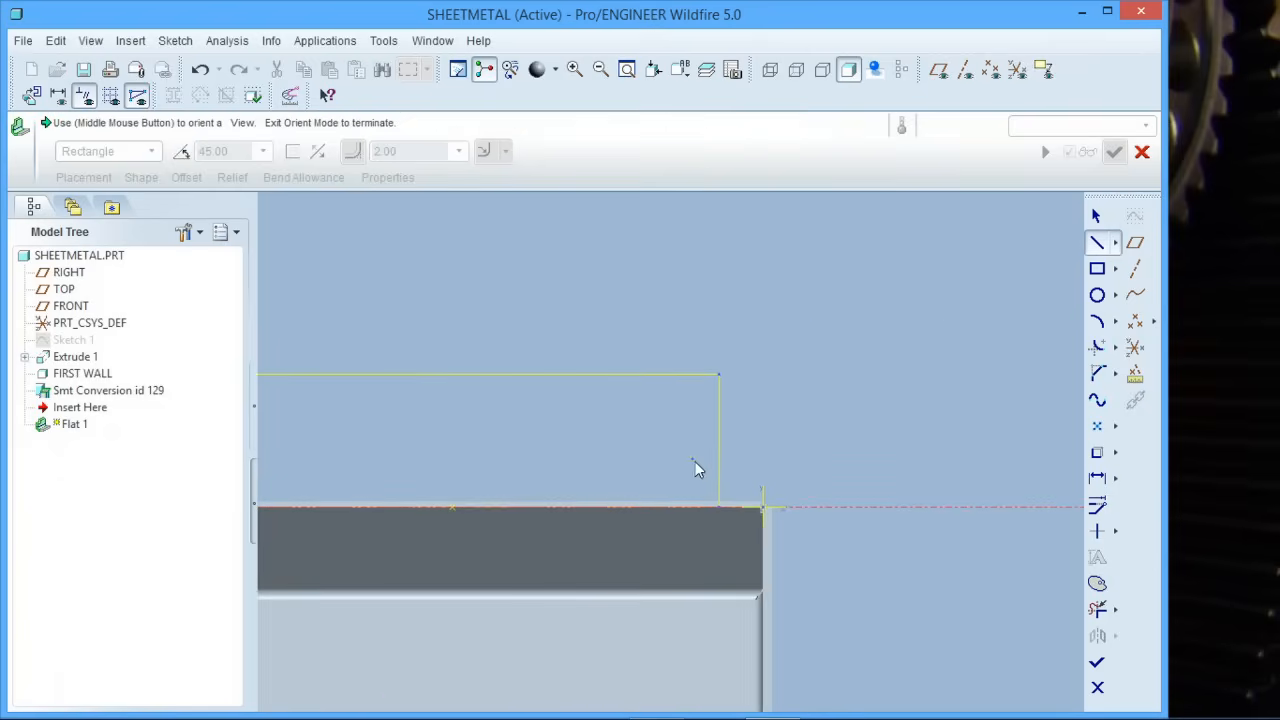
pyautogui.click(716, 505)
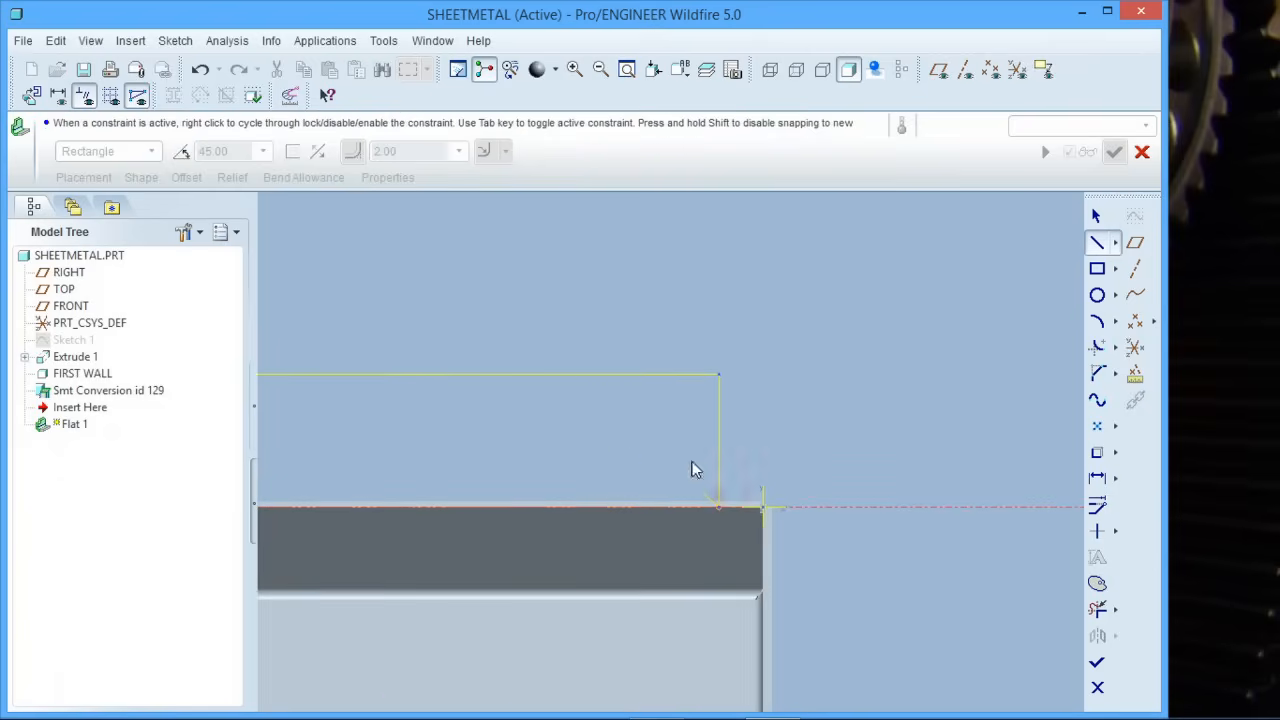
pyautogui.click(564, 379)
# Step: Trim the rectangle's corner segments outside both slanted lines, leaving a trapezoidal wall profile
pyautogui.click(1097, 609)
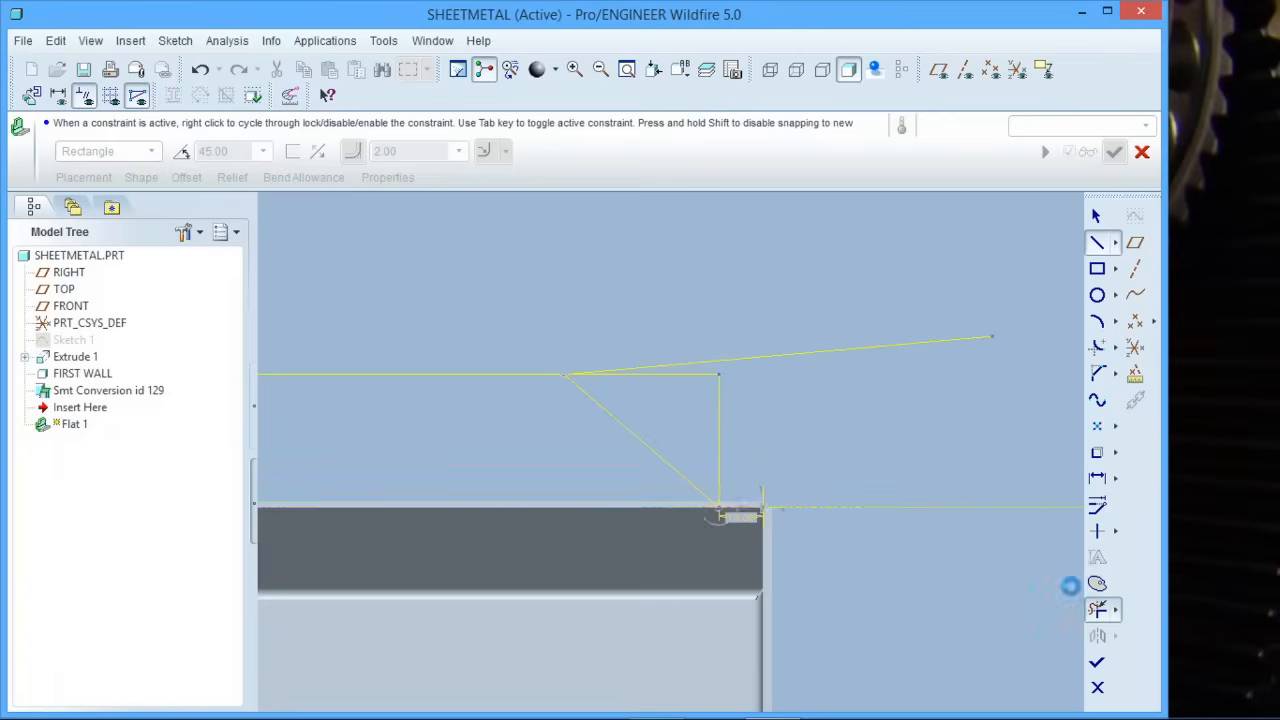
pyautogui.moveTo(729, 444); pyautogui.dragTo(636, 339)
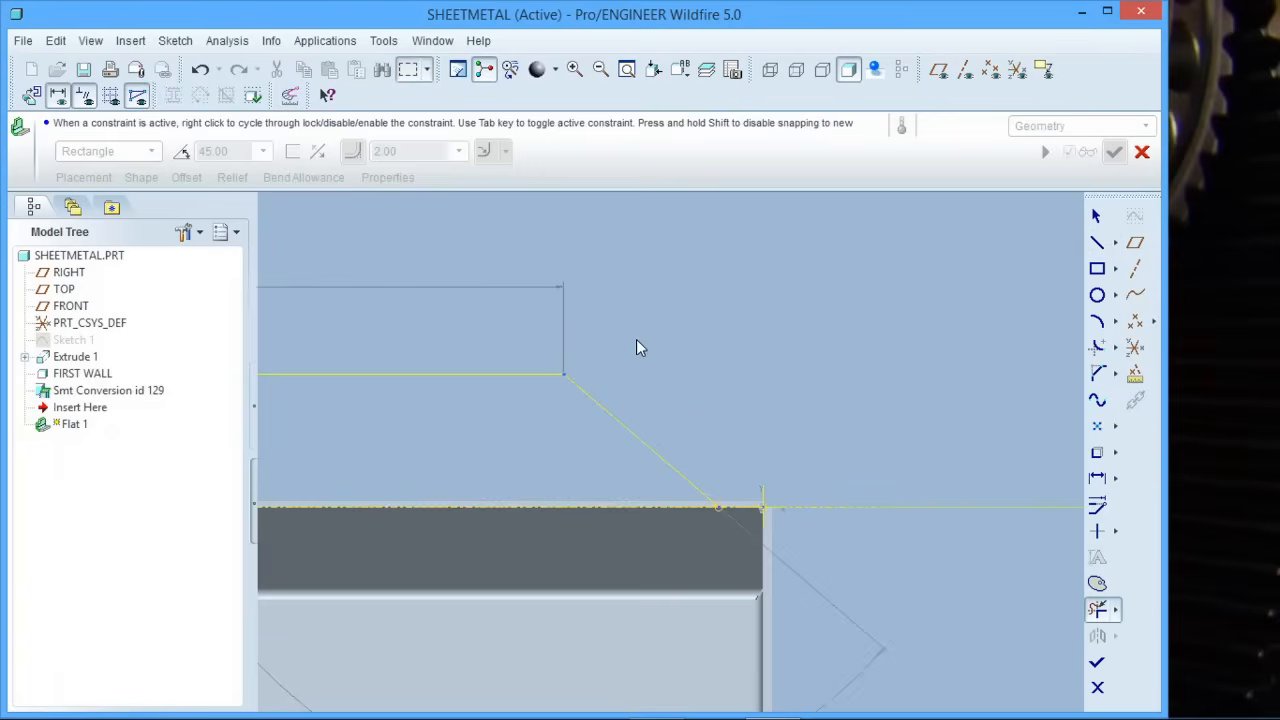
pyautogui.scroll(3, 886, 408)
pyautogui.scroll(-3, 348, 418)
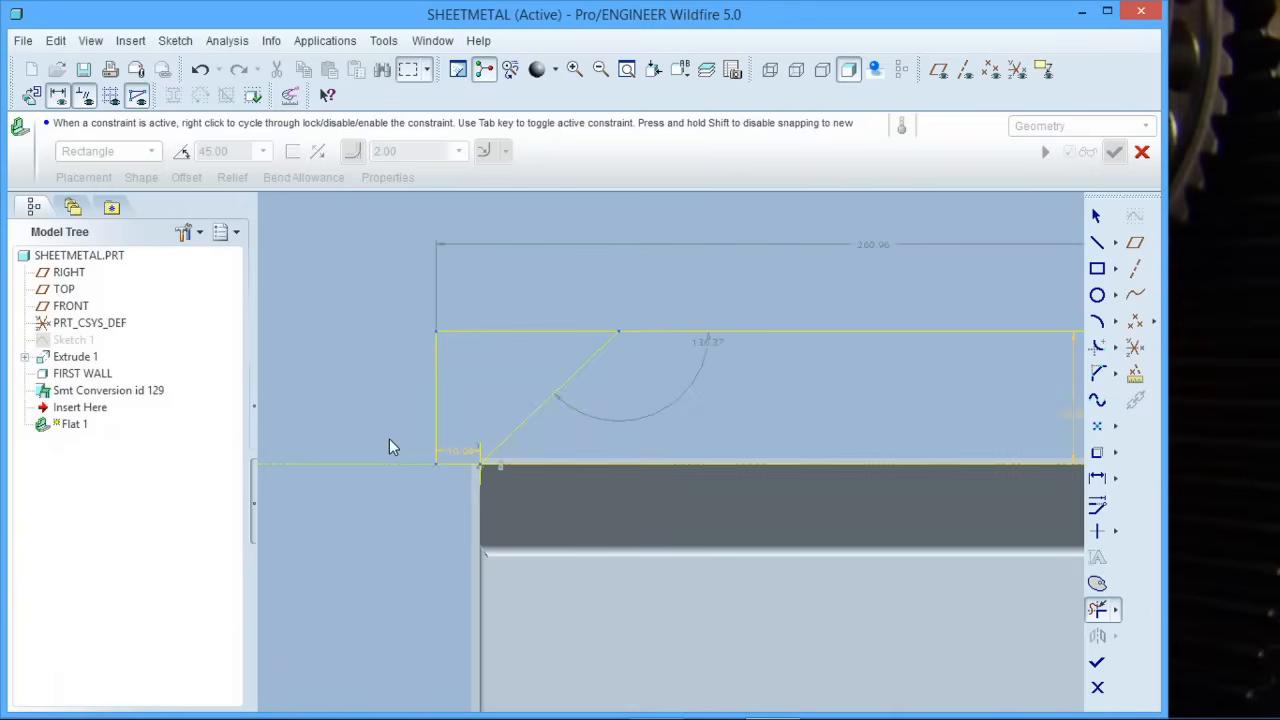
pyautogui.moveTo(458, 478)
pyautogui.mouseDown()
pyautogui.moveTo(429, 437)
pyautogui.moveTo(527, 323)
pyautogui.mouseUp()
pyautogui.scroll(3, 336, 370)
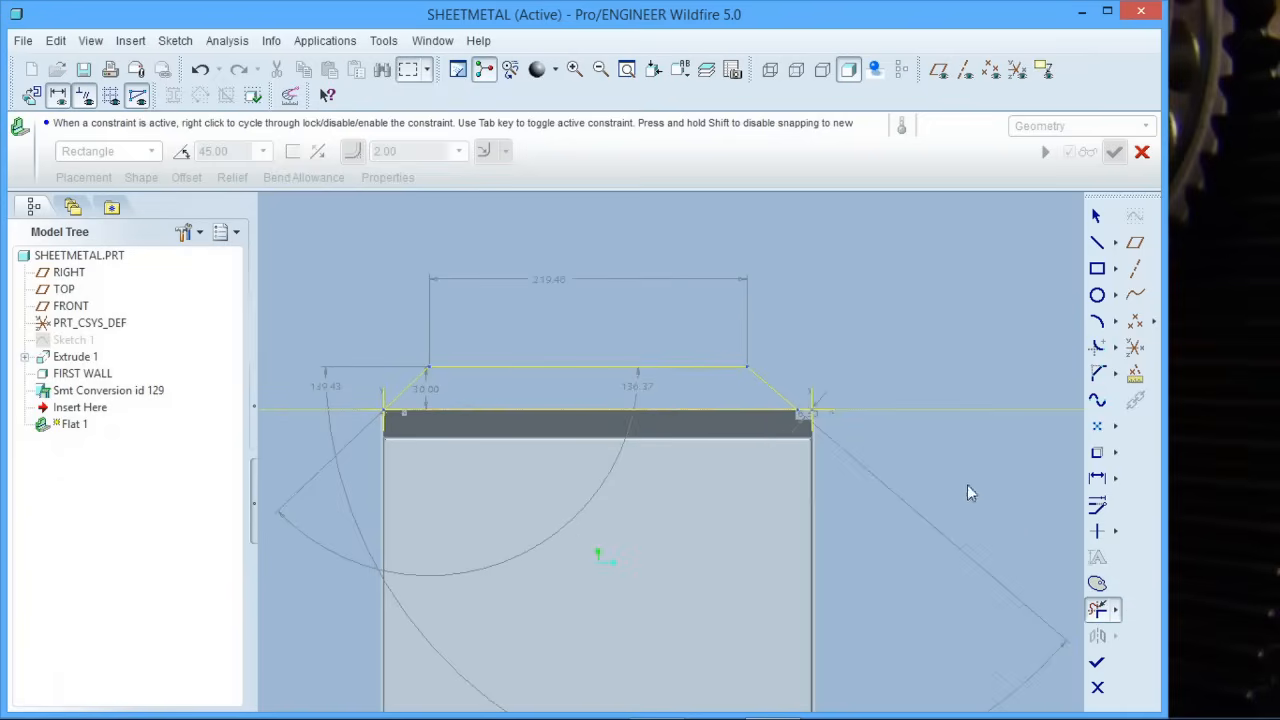
# Step: Finish the trapezoidal shape sketch and complete the redefinition of the flat wall with a 45° angle and 2.00 inside radius
pyautogui.click(1096, 216)
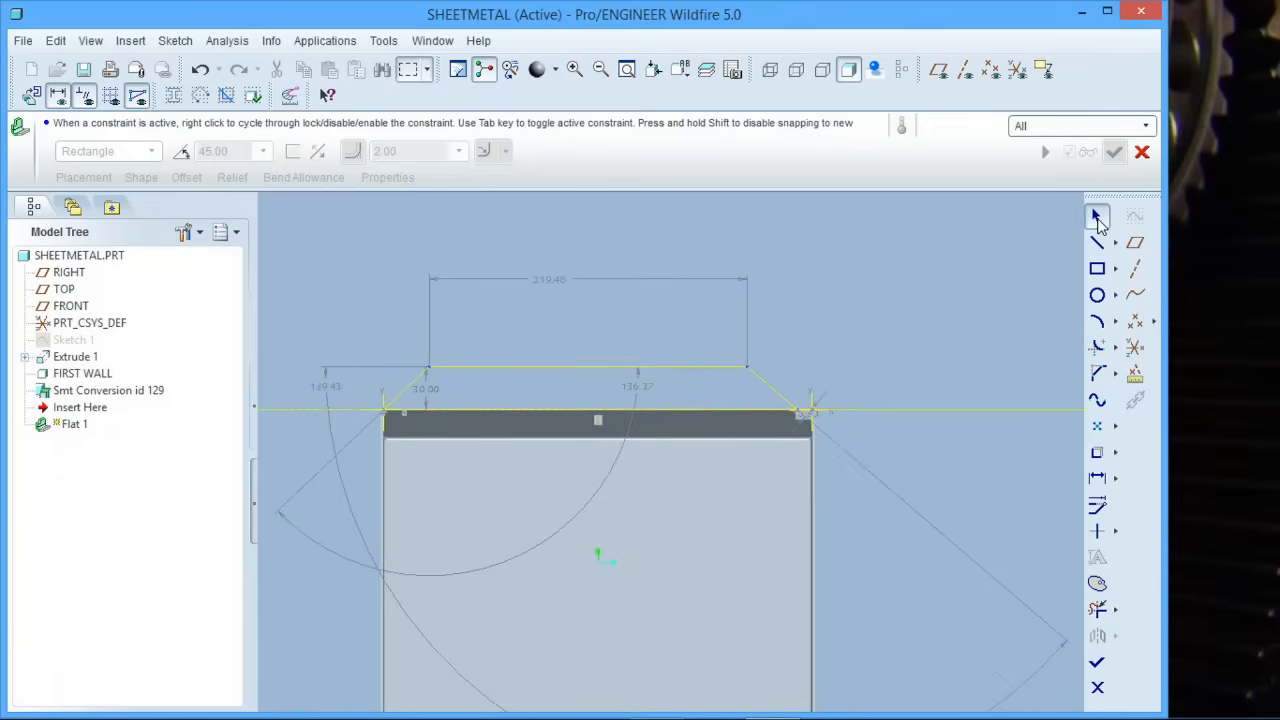
pyautogui.click(1099, 664)
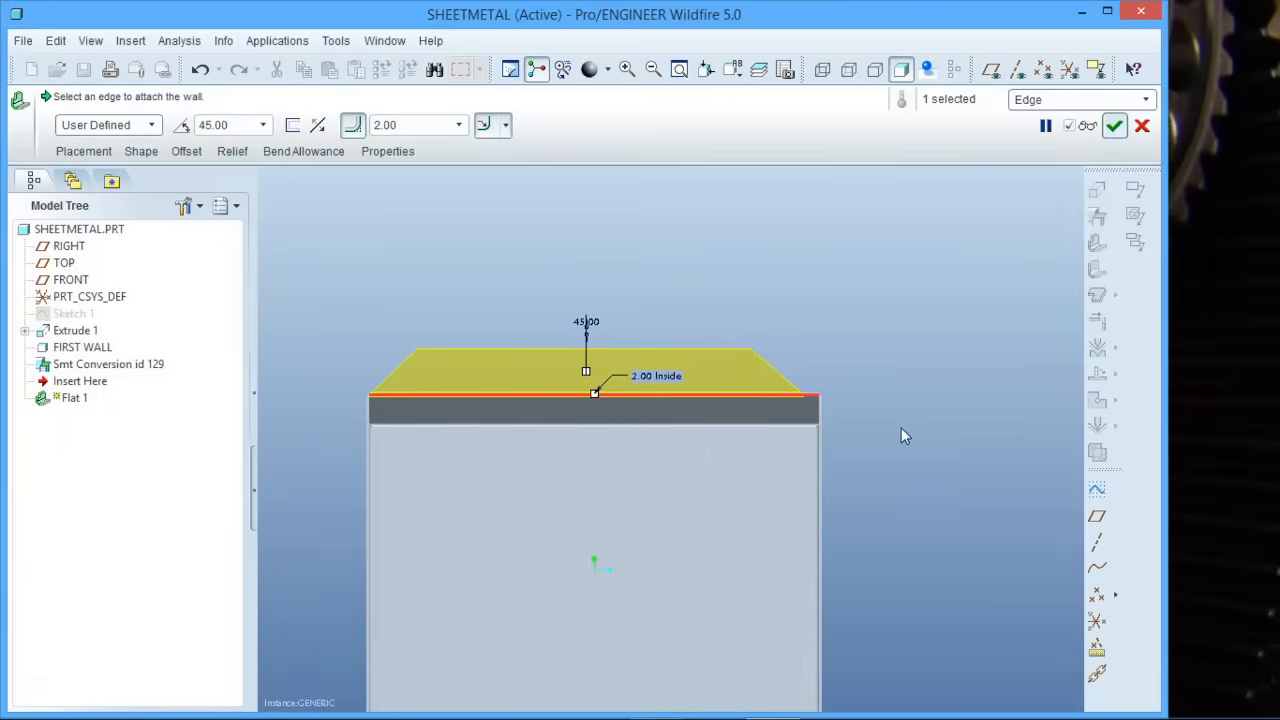
pyautogui.middleClick(898, 422)
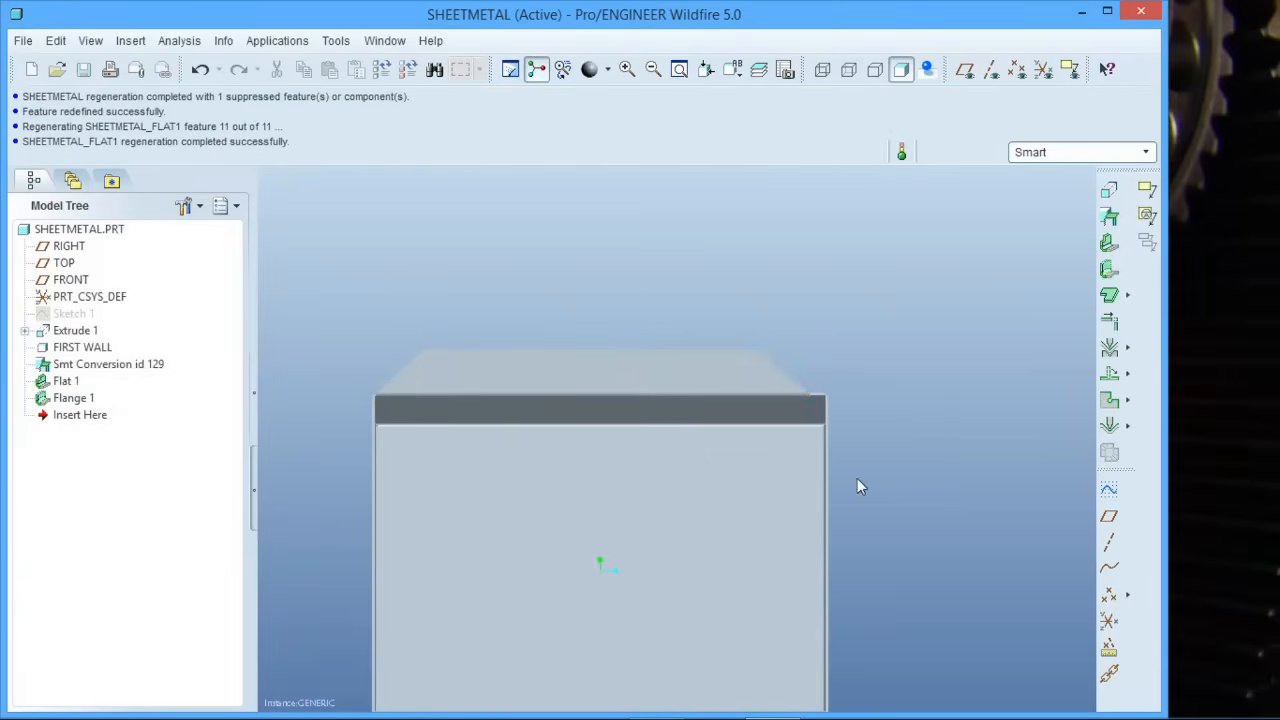
# Step: Examine the tapered flat wall and the stepped flange on the folded tray from several sides
pyautogui.moveTo(857, 487); pyautogui.dragTo(665, 511, button='middle')
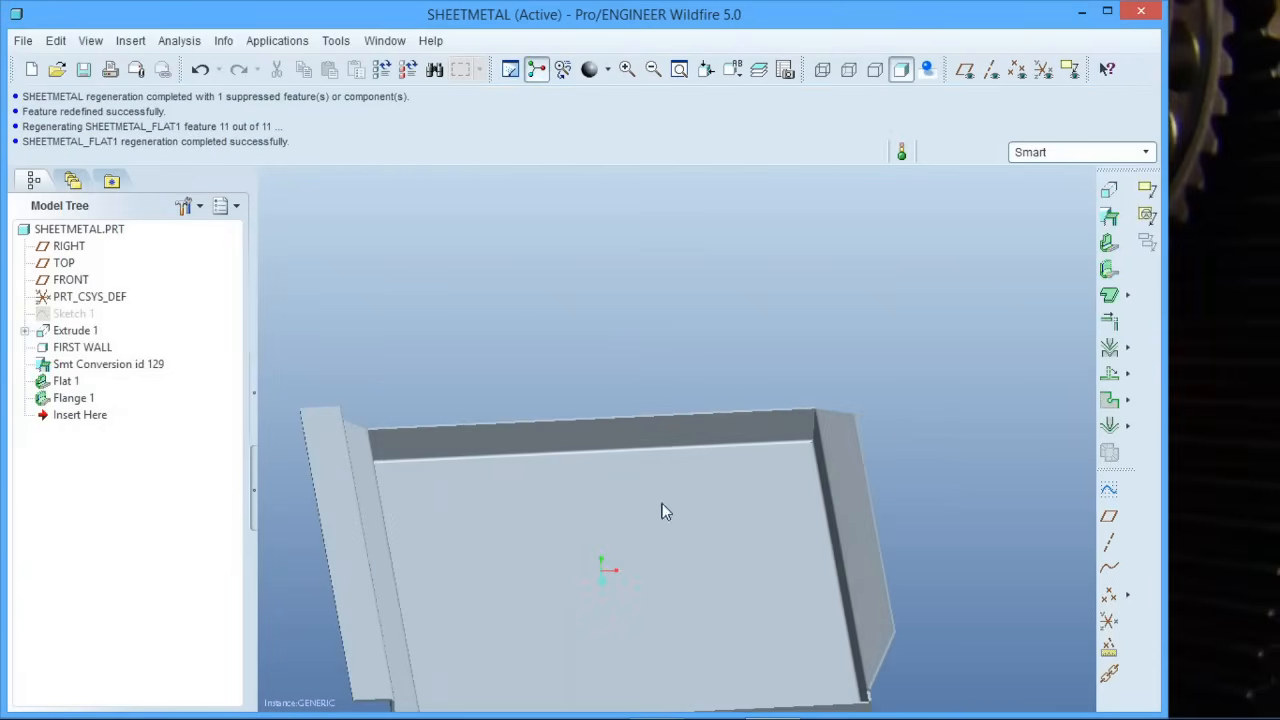
pyautogui.scroll(-3, 898, 393)
pyautogui.scroll(1, 858, 484)
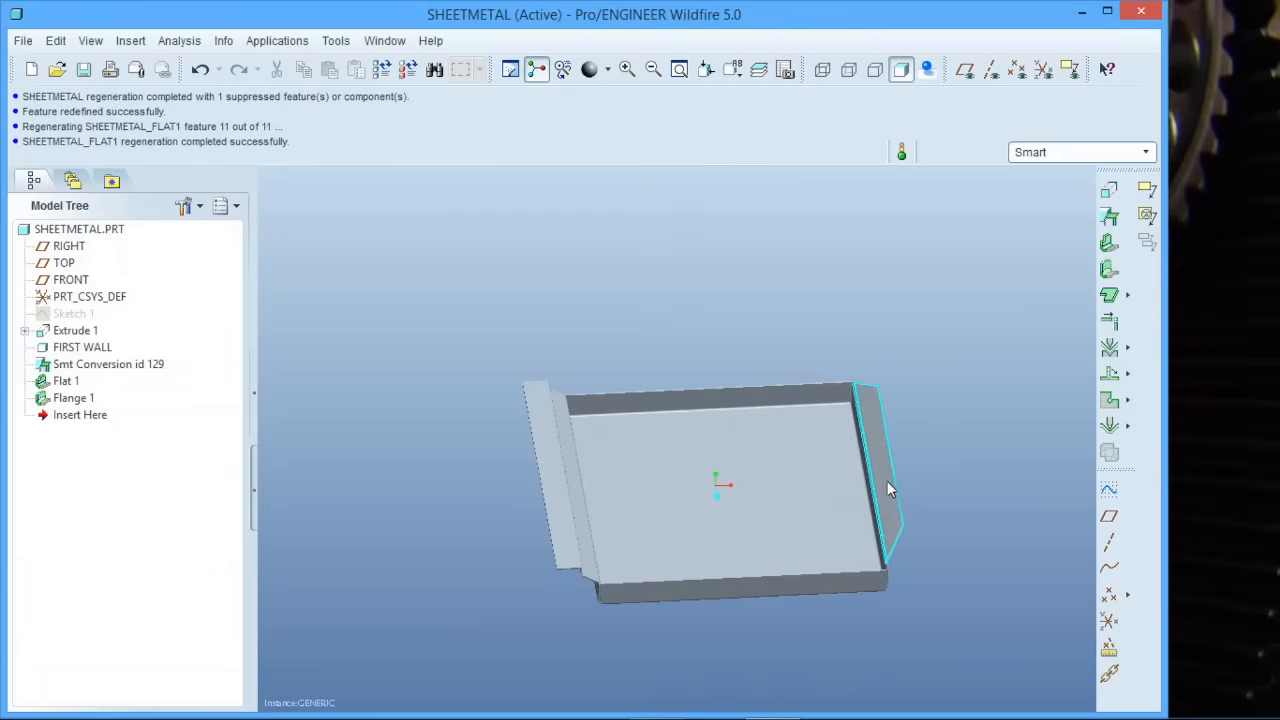
pyautogui.scroll(2, 889, 480)
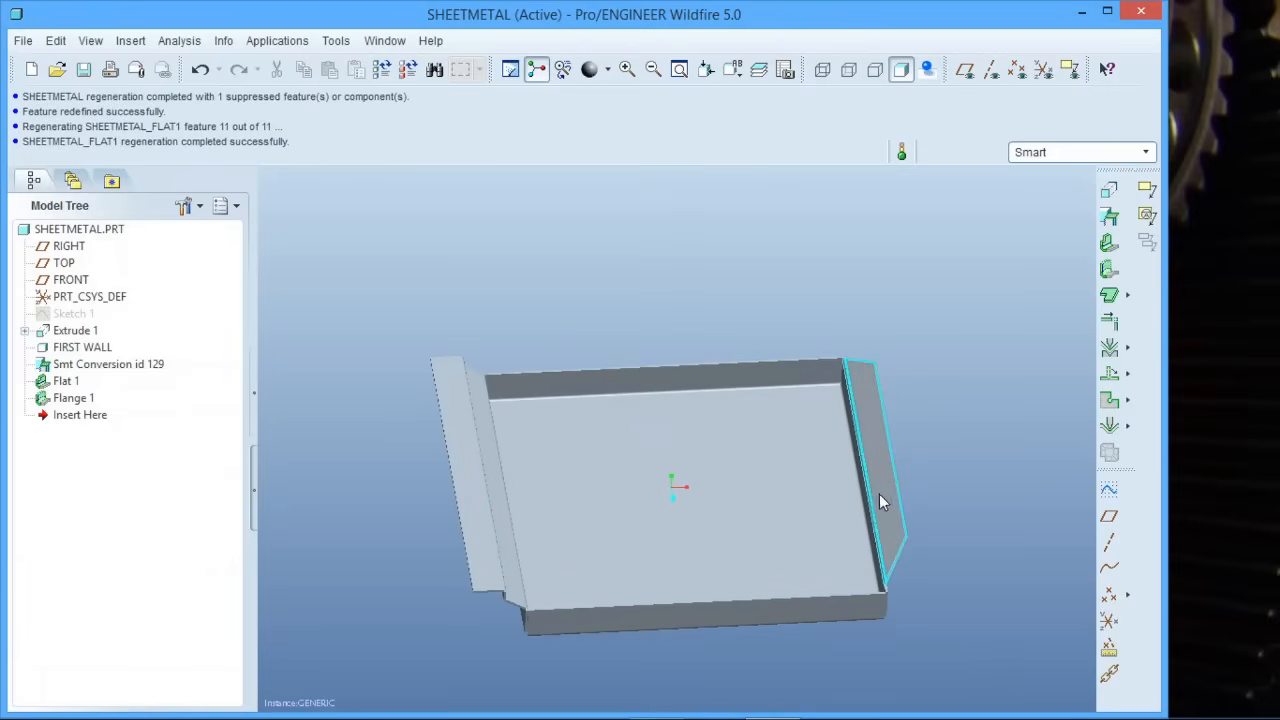
pyautogui.moveTo(896, 491); pyautogui.dragTo(802, 396, button='middle')
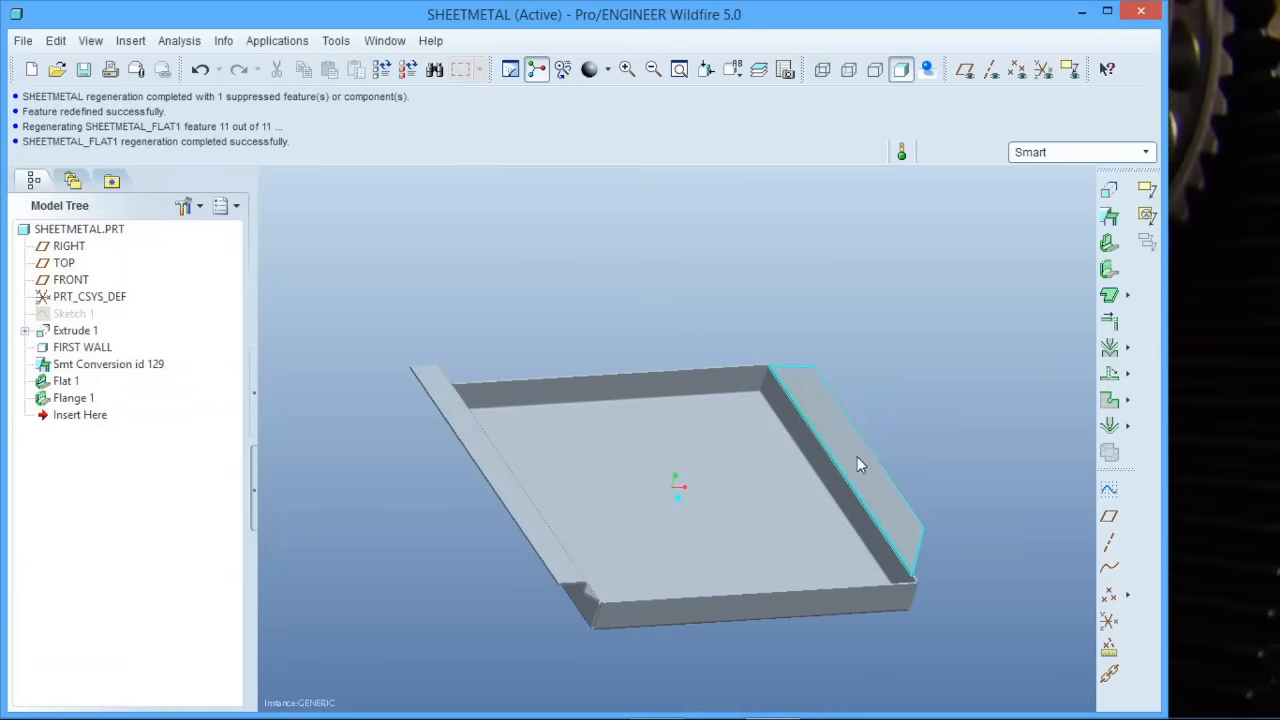
pyautogui.moveTo(858, 464)
pyautogui.mouseDown(button='middle')
pyautogui.moveTo(829, 443)
pyautogui.moveTo(777, 451)
pyautogui.mouseUp(button='middle')
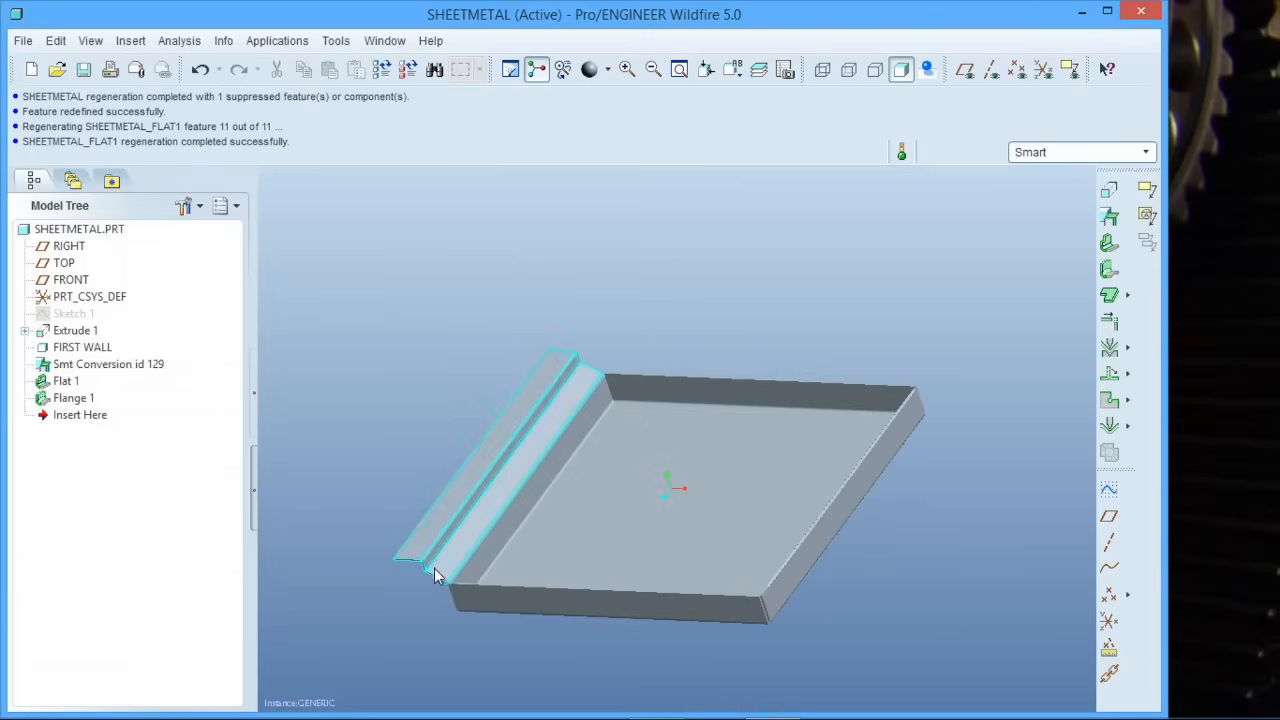
pyautogui.moveTo(452, 562); pyautogui.dragTo(477, 551, button='middle')
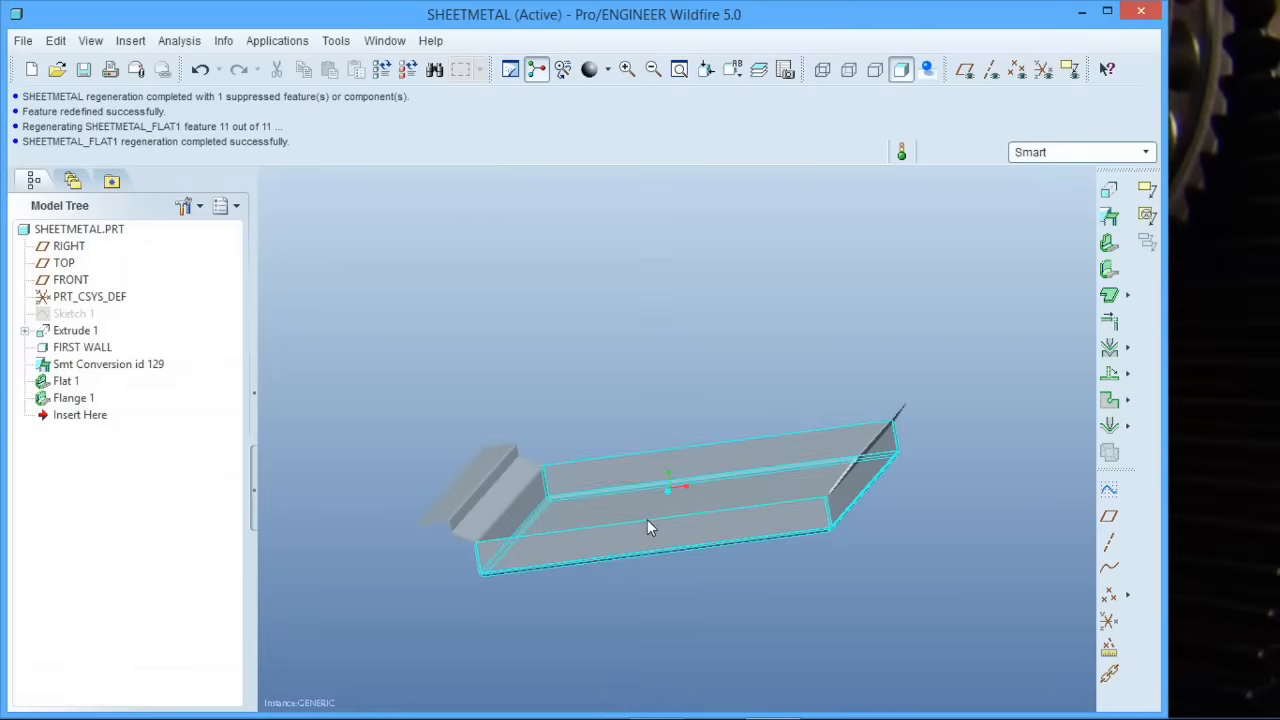
pyautogui.moveTo(795, 465); pyautogui.dragTo(608, 449, button='middle')
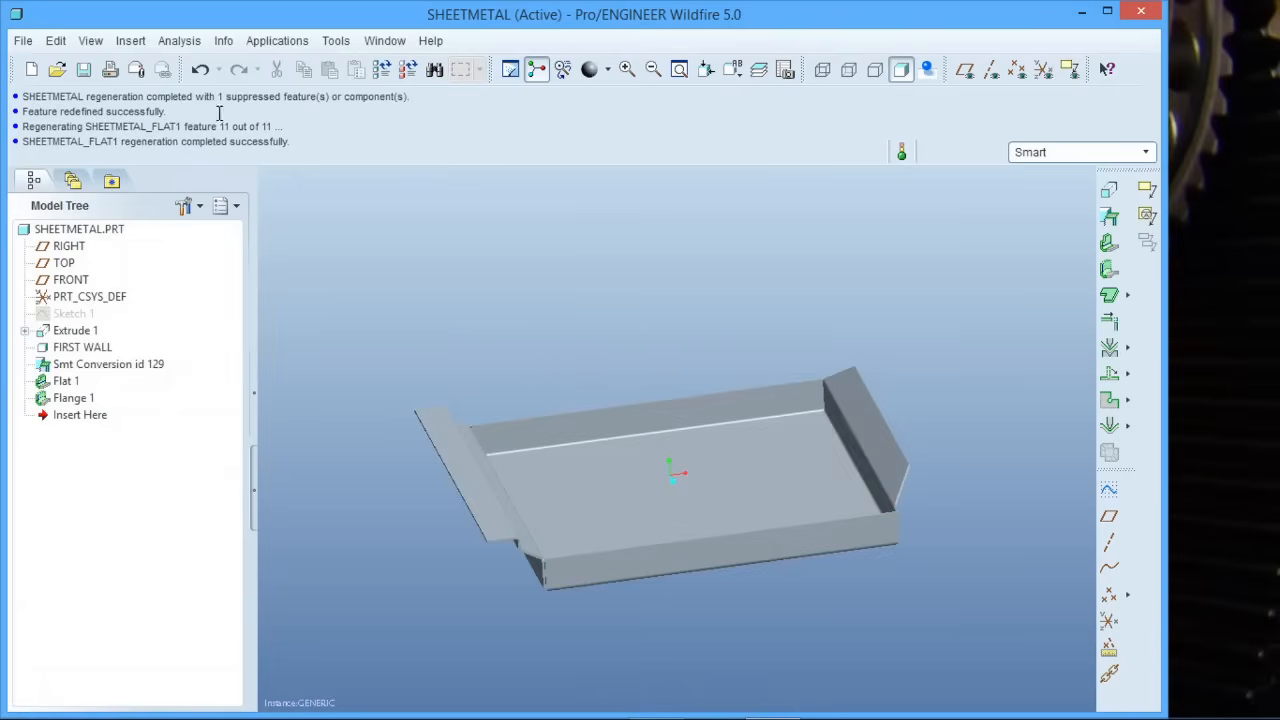
# Step: Show the SHEETMETAL_FLAT1 flat state and inspect the unfolded tray with its tapered wall and stepped flange
pyautogui.click(55, 40)
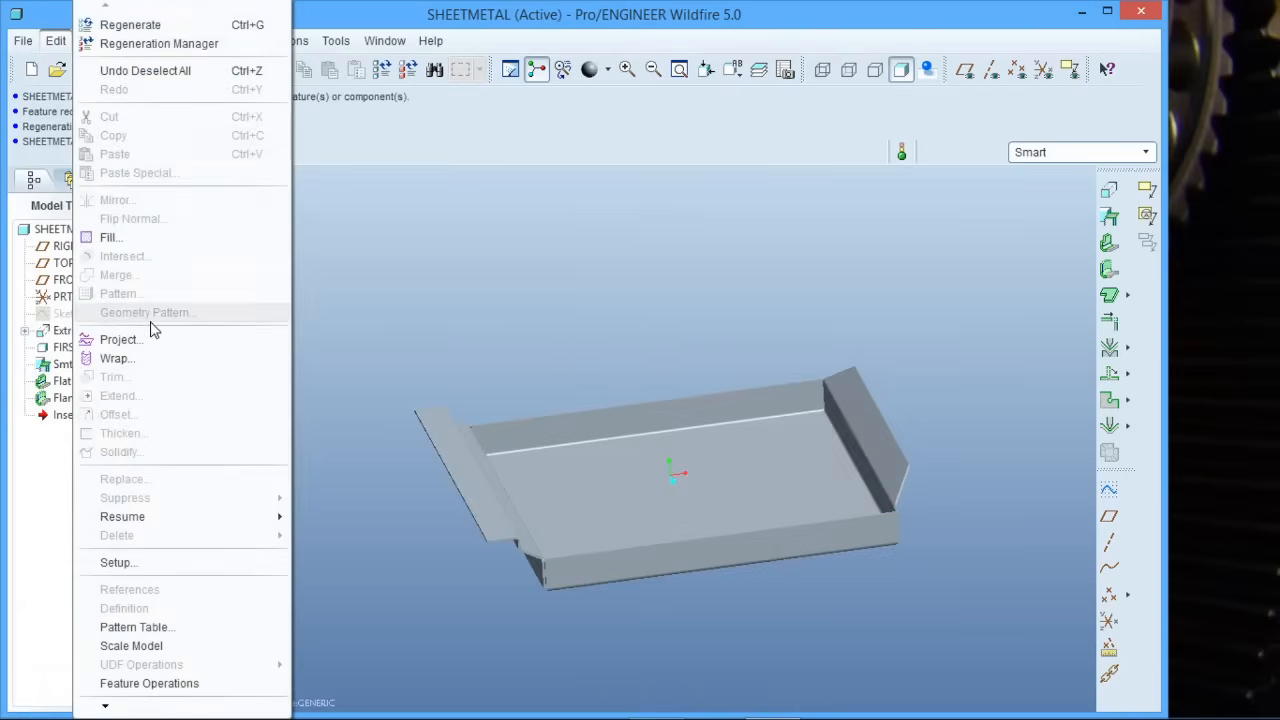
pyautogui.click(180, 562)
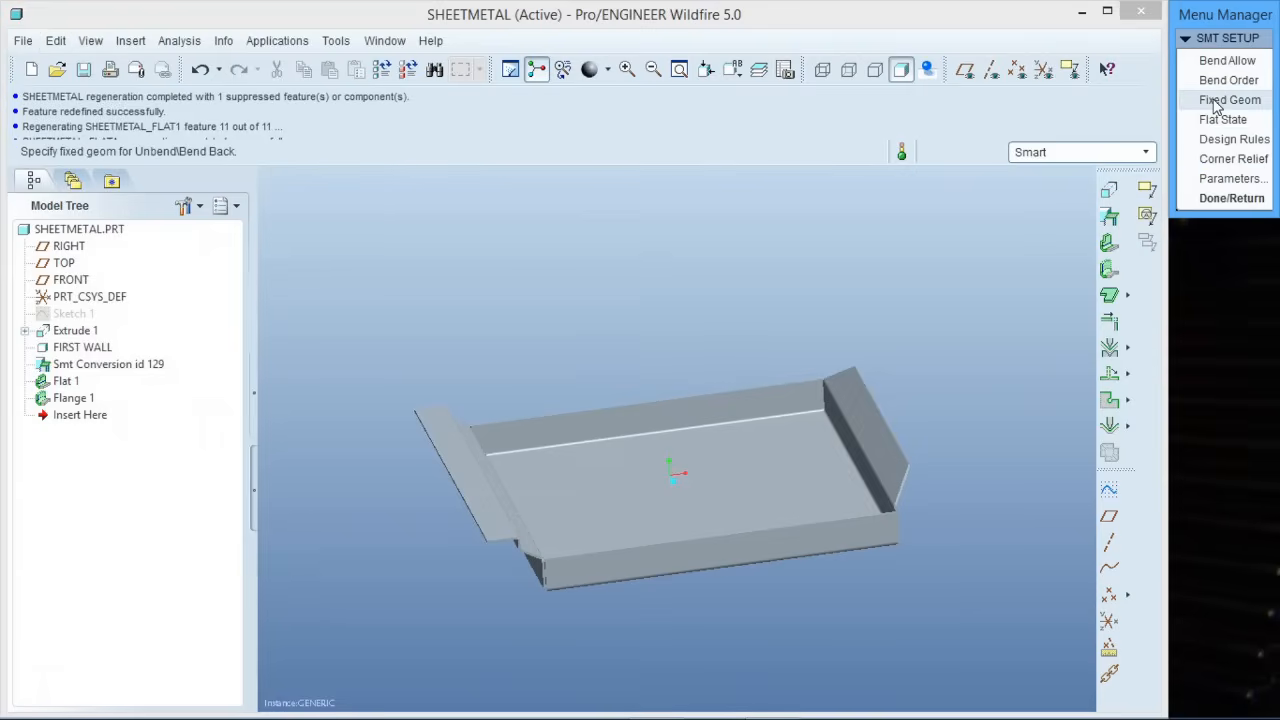
pyautogui.click(1220, 120)
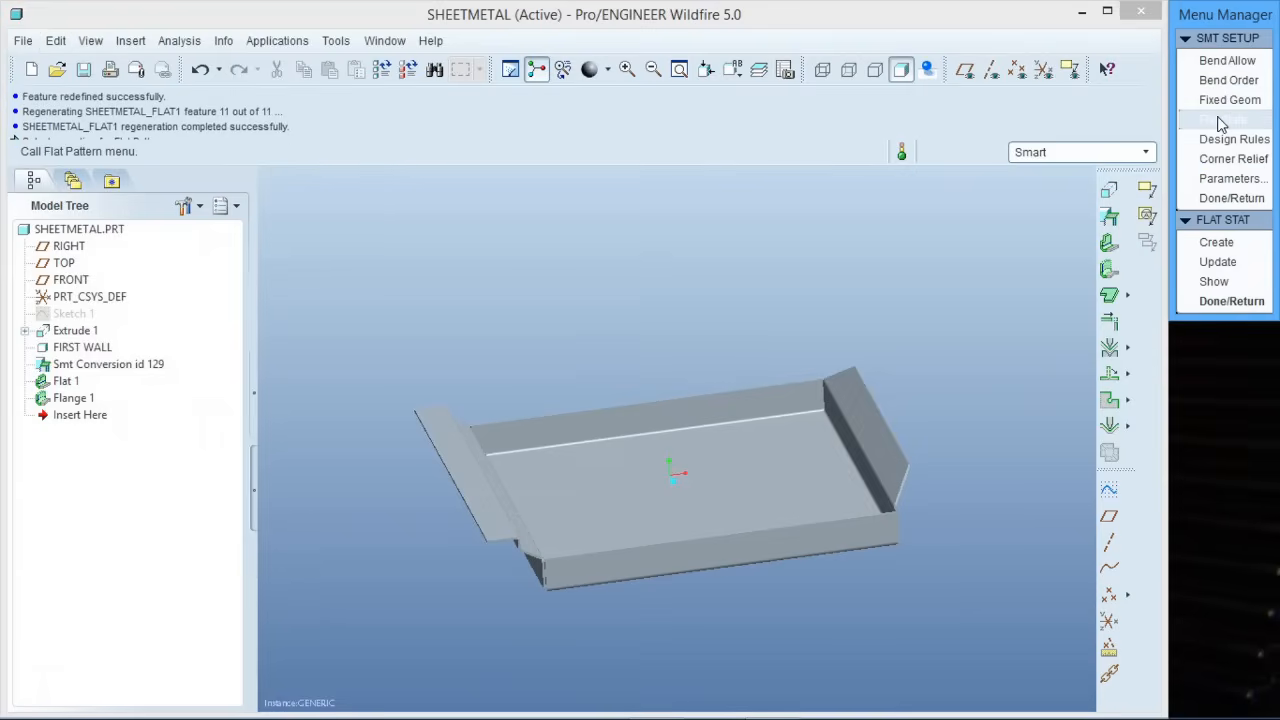
pyautogui.click(1224, 284)
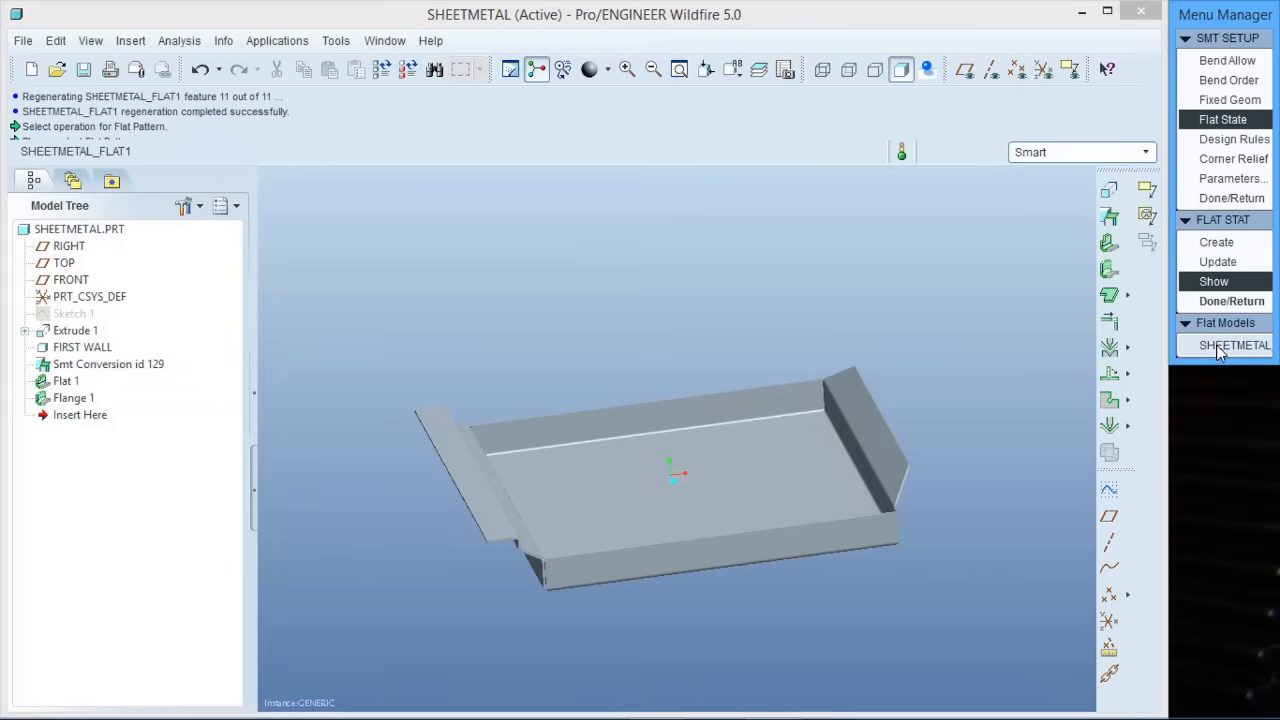
pyautogui.click(1220, 347)
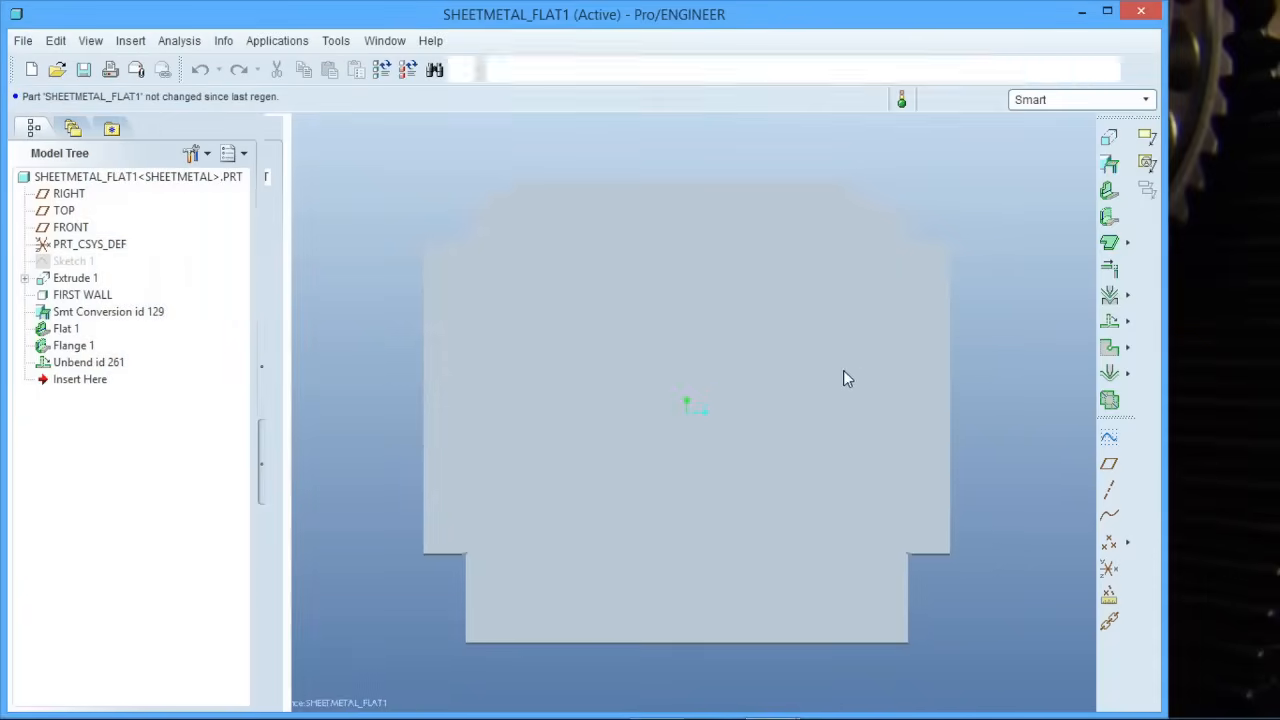
pyautogui.moveTo(846, 374)
pyautogui.mouseDown(button='middle')
pyautogui.moveTo(857, 374)
pyautogui.moveTo(791, 366)
pyautogui.moveTo(749, 437)
pyautogui.moveTo(808, 451)
pyautogui.moveTo(803, 420)
pyautogui.moveTo(789, 440)
pyautogui.moveTo(680, 370)
pyautogui.mouseUp(button='middle')
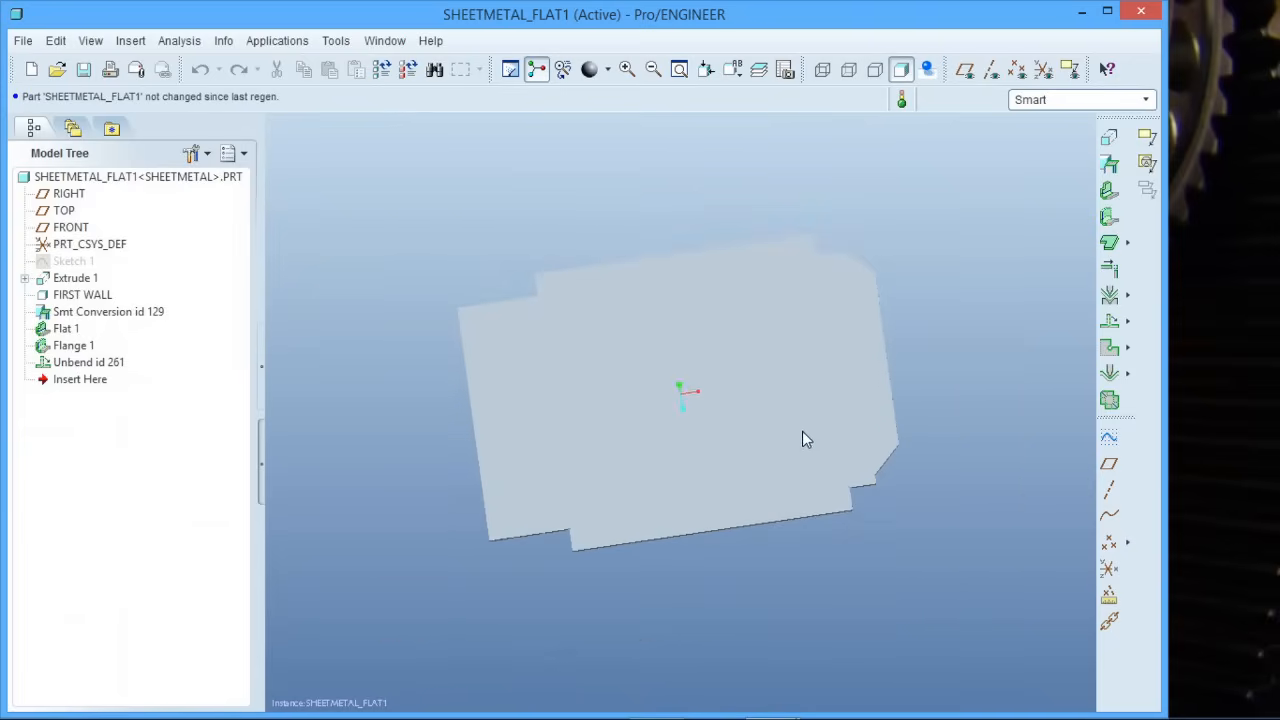
pyautogui.moveTo(806, 437); pyautogui.dragTo(771, 429, button='middle')
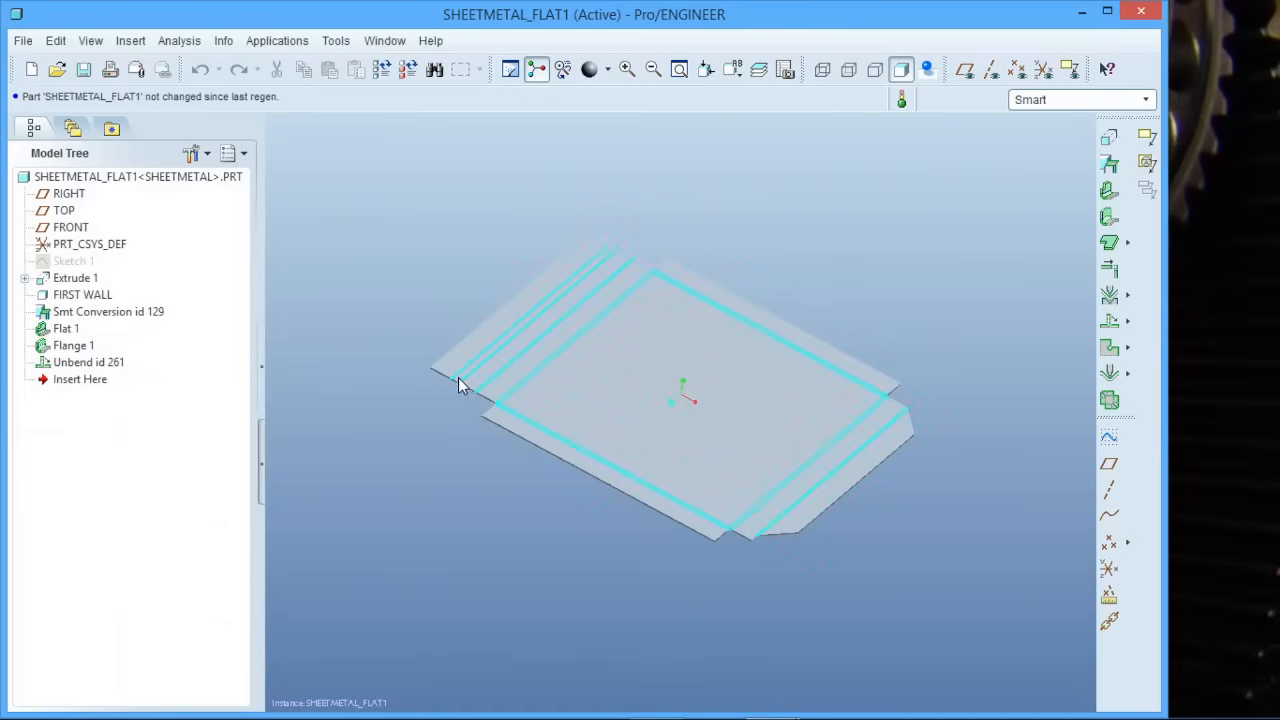
pyautogui.moveTo(785, 528)
pyautogui.mouseDown(button='middle')
pyautogui.moveTo(709, 517)
pyautogui.moveTo(759, 522)
pyautogui.moveTo(737, 506)
pyautogui.moveTo(777, 523)
pyautogui.moveTo(791, 551)
pyautogui.mouseUp(button='middle')
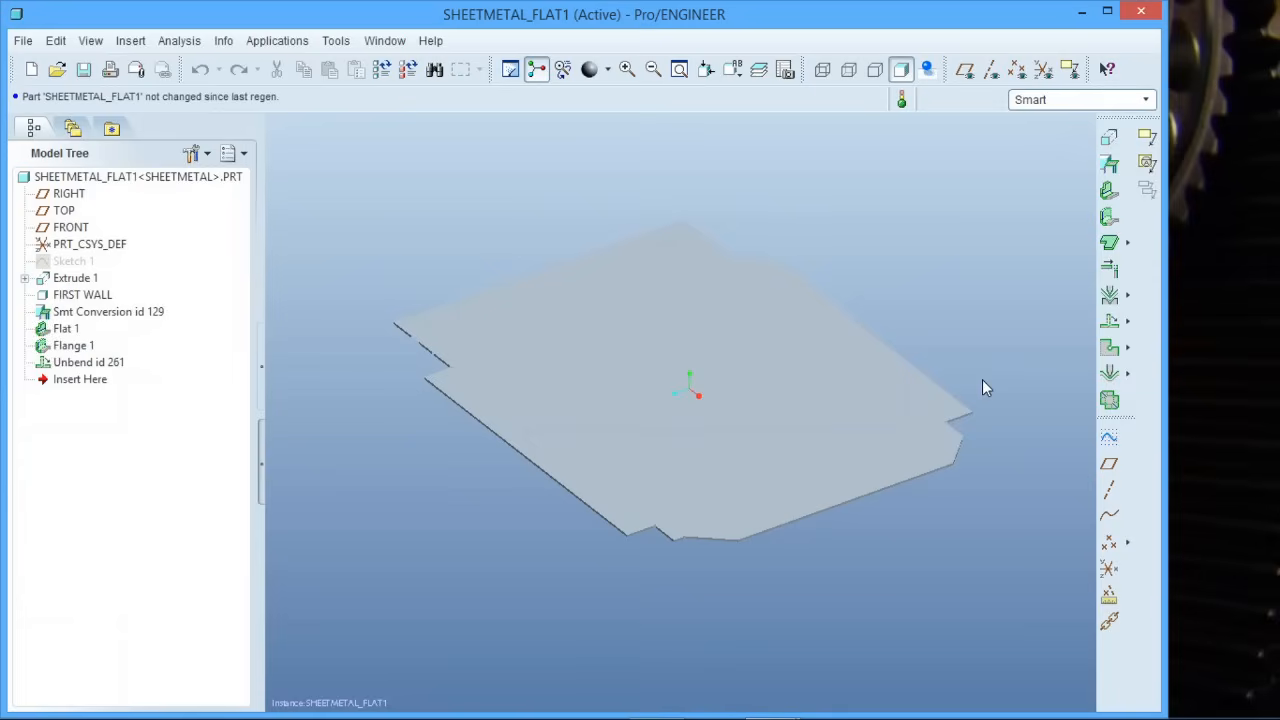
pyautogui.click(18, 42)
pyautogui.moveTo(172, 330)
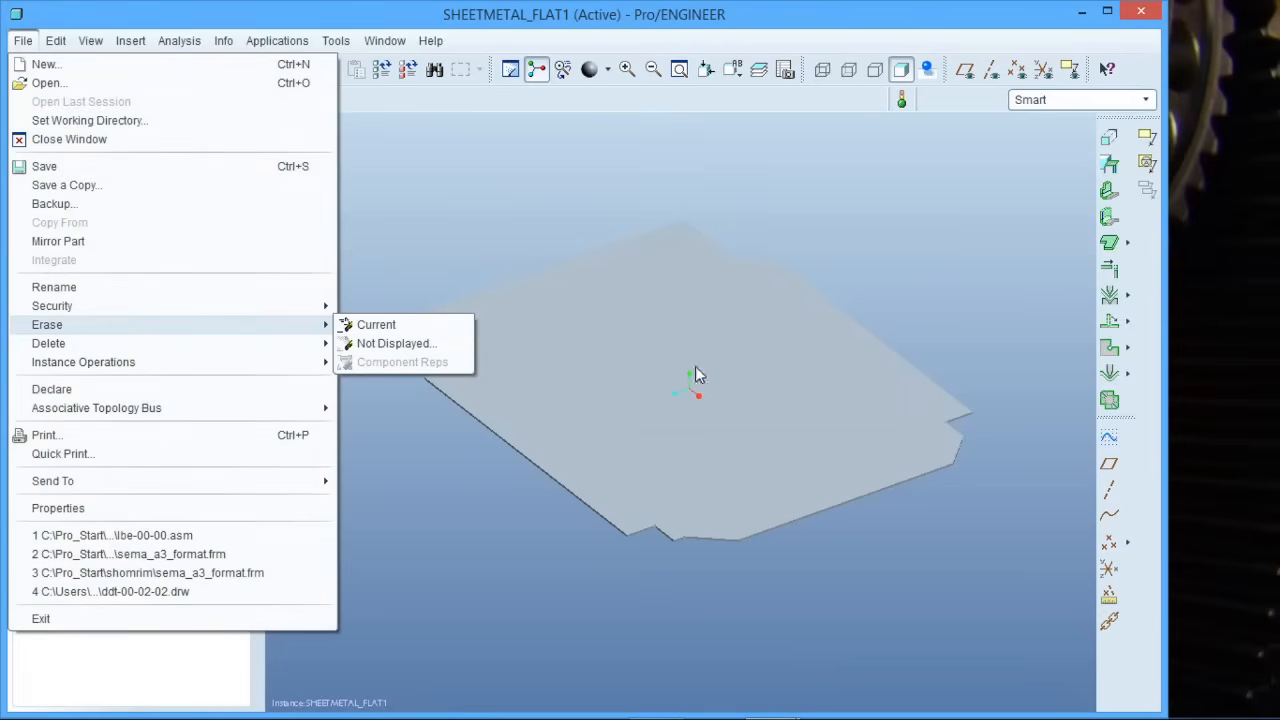
pyautogui.click(744, 258)
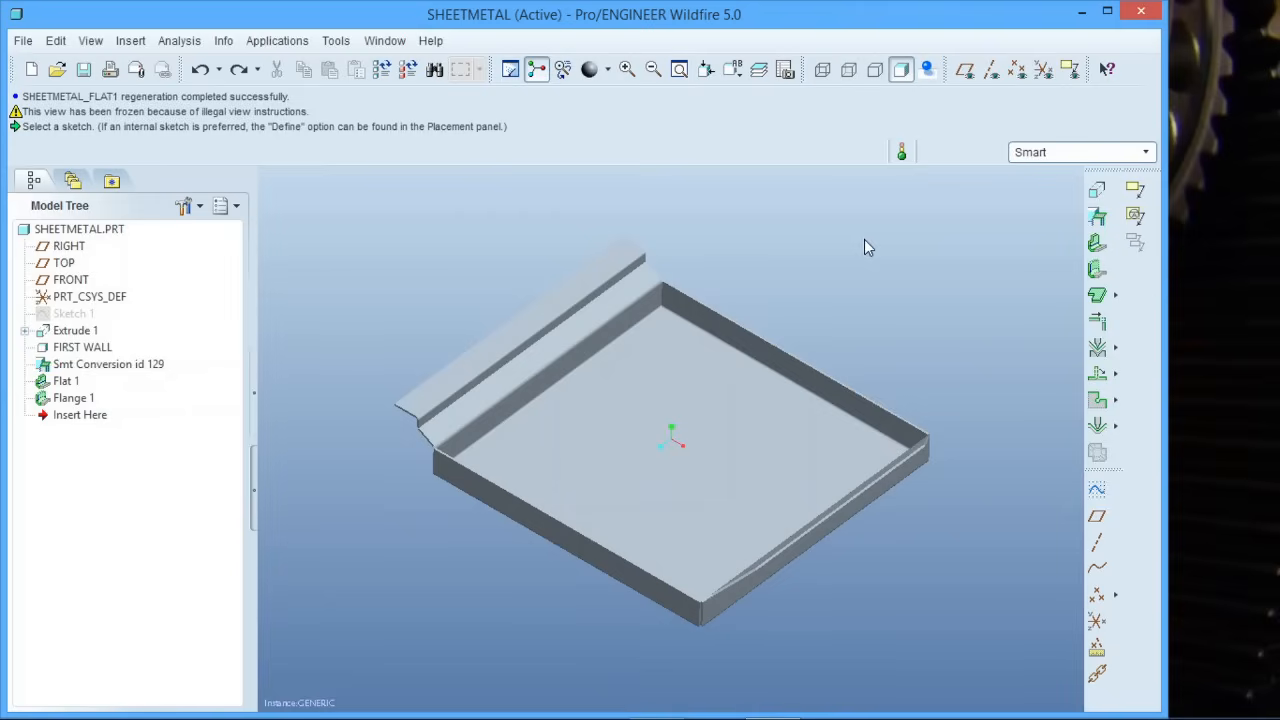
# Step: Sketch a circle about 30 in diameter on the tray floor, centred on the intersection of the reference lines
pyautogui.click(1097, 490)
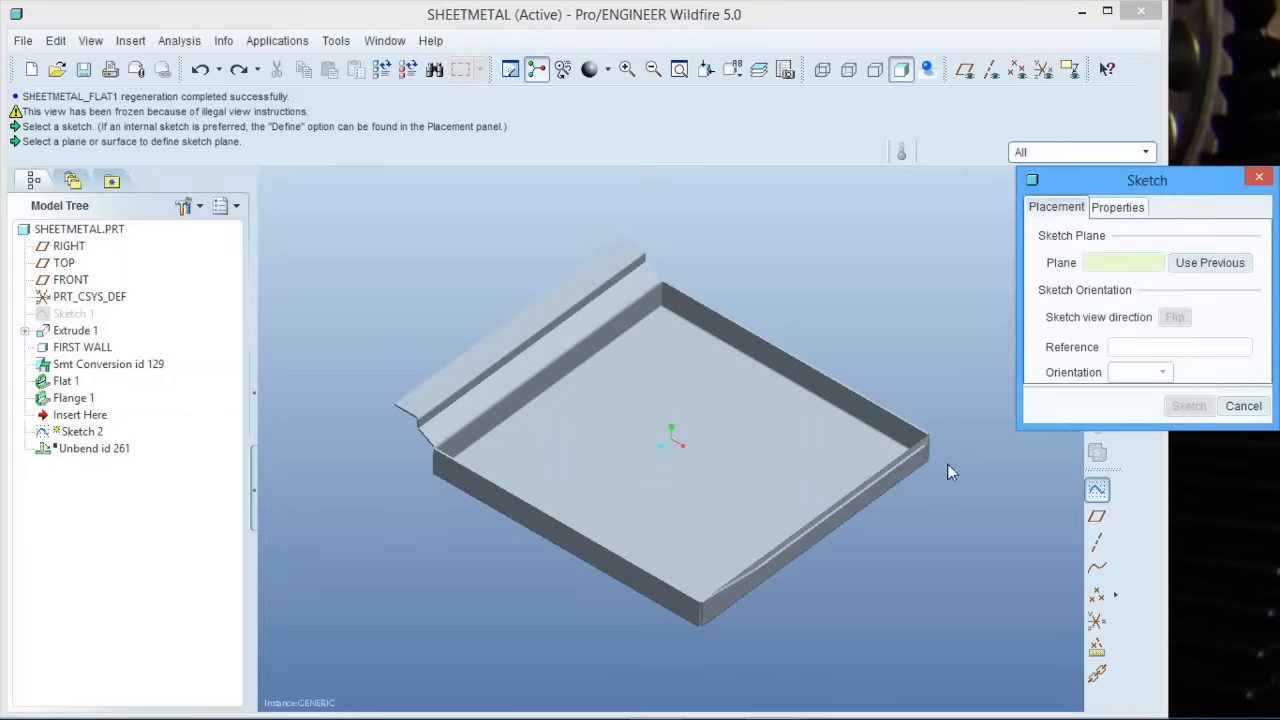
pyautogui.click(792, 438)
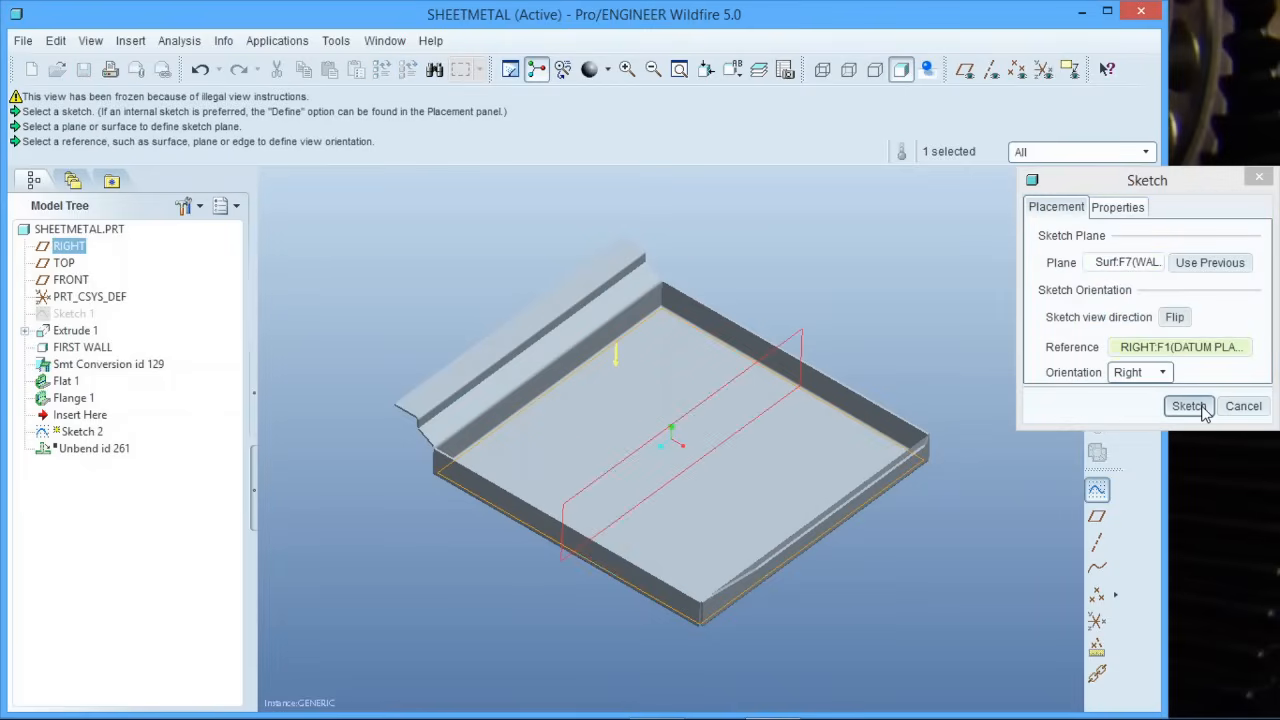
pyautogui.click(1189, 406)
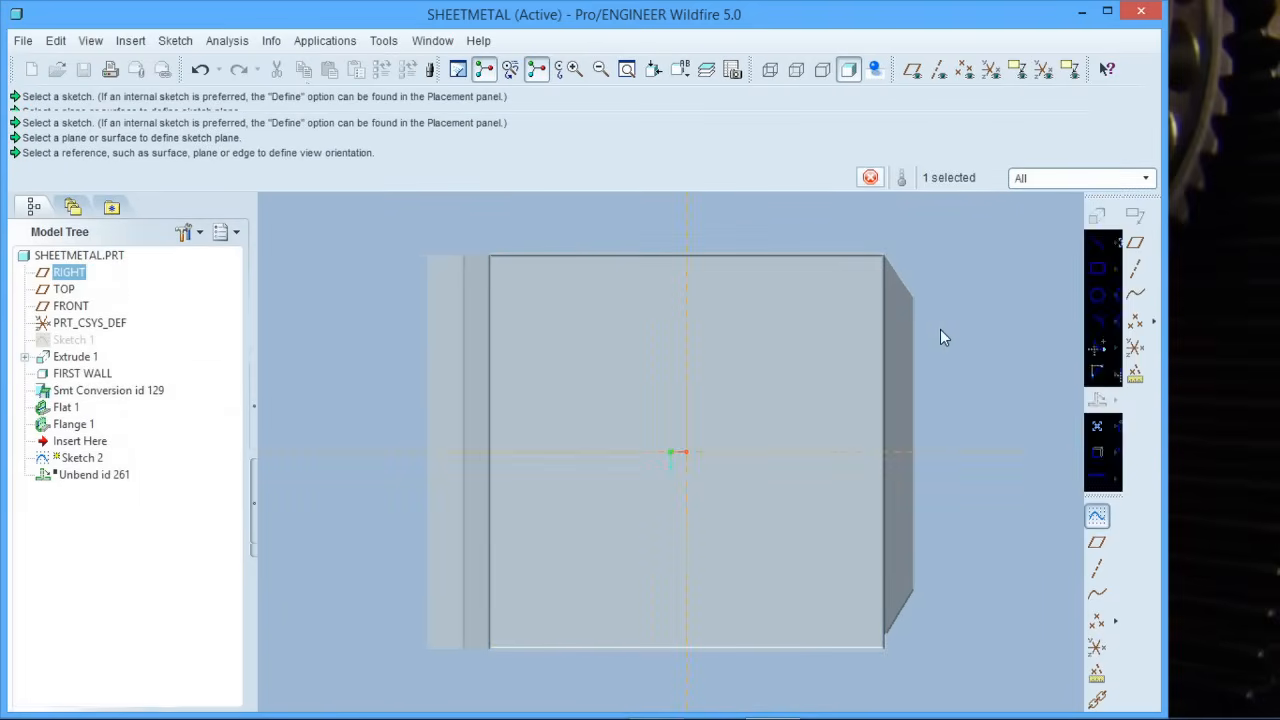
pyautogui.click(1097, 295)
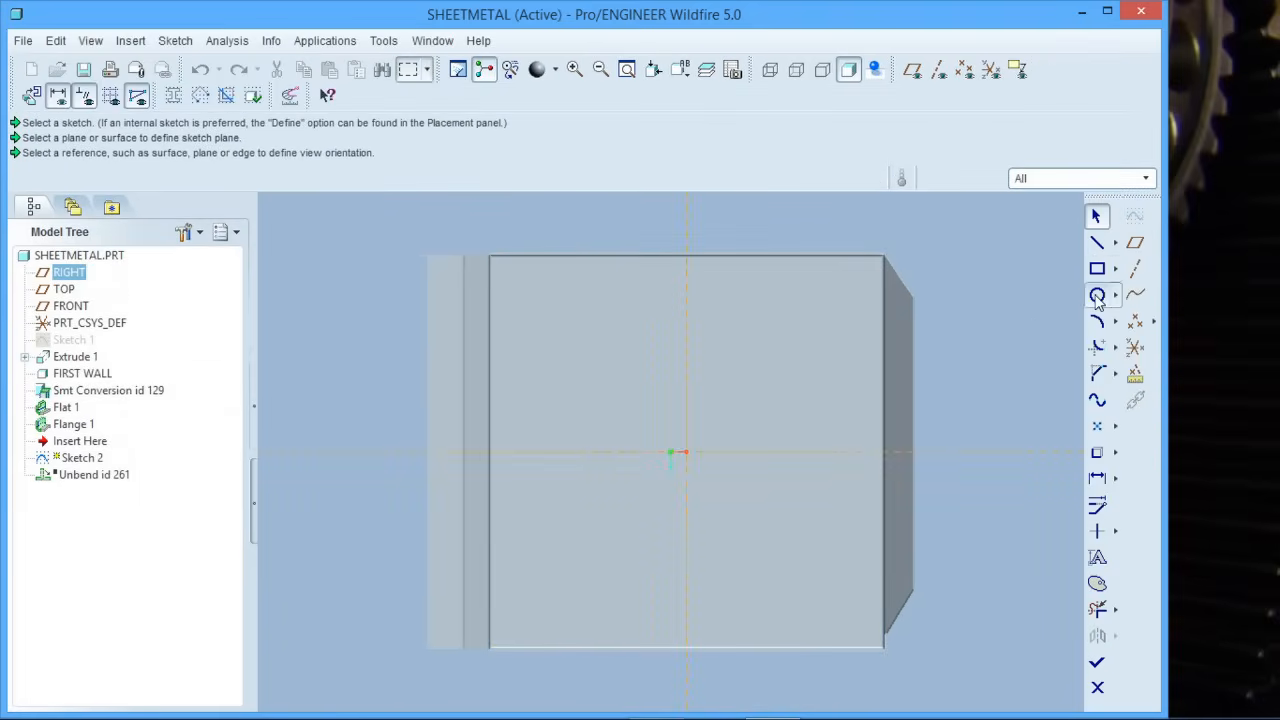
pyautogui.click(686, 452)
pyautogui.click(703, 447)
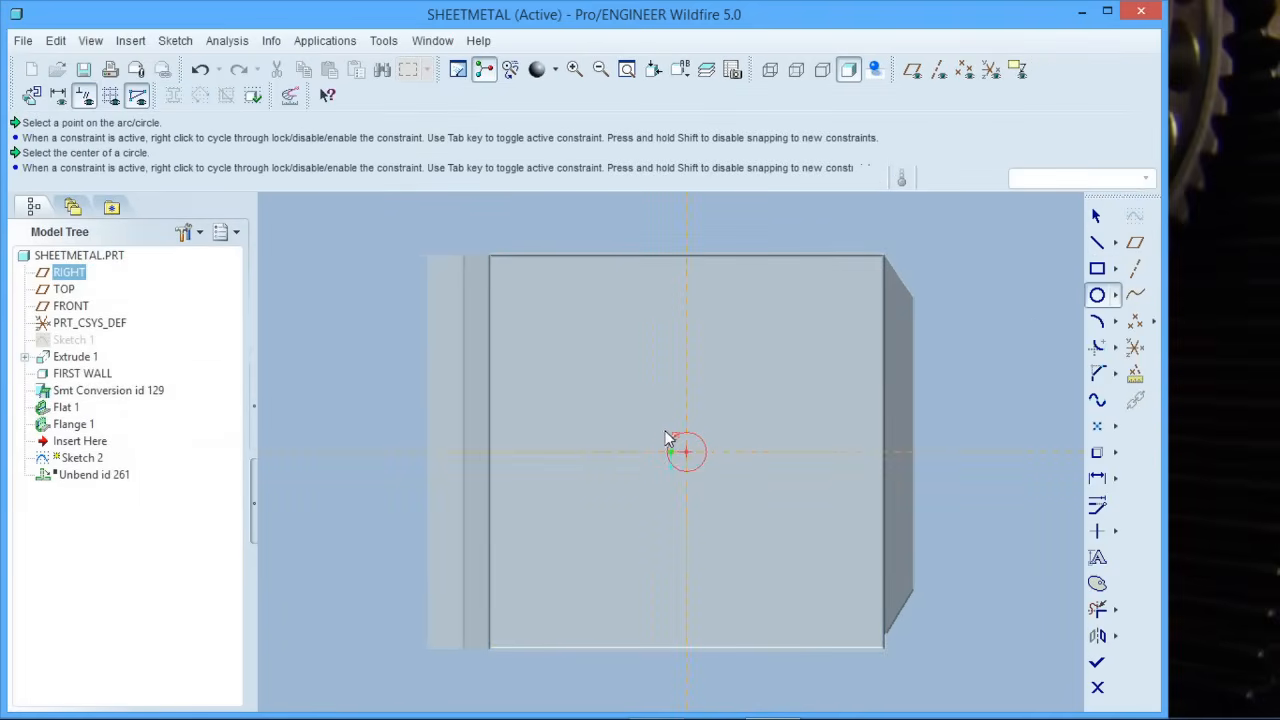
# Step: Set the circle's diameter to 25 and finish the sketch
pyautogui.middleClick(652, 421)
pyautogui.doubleClick(651, 431)
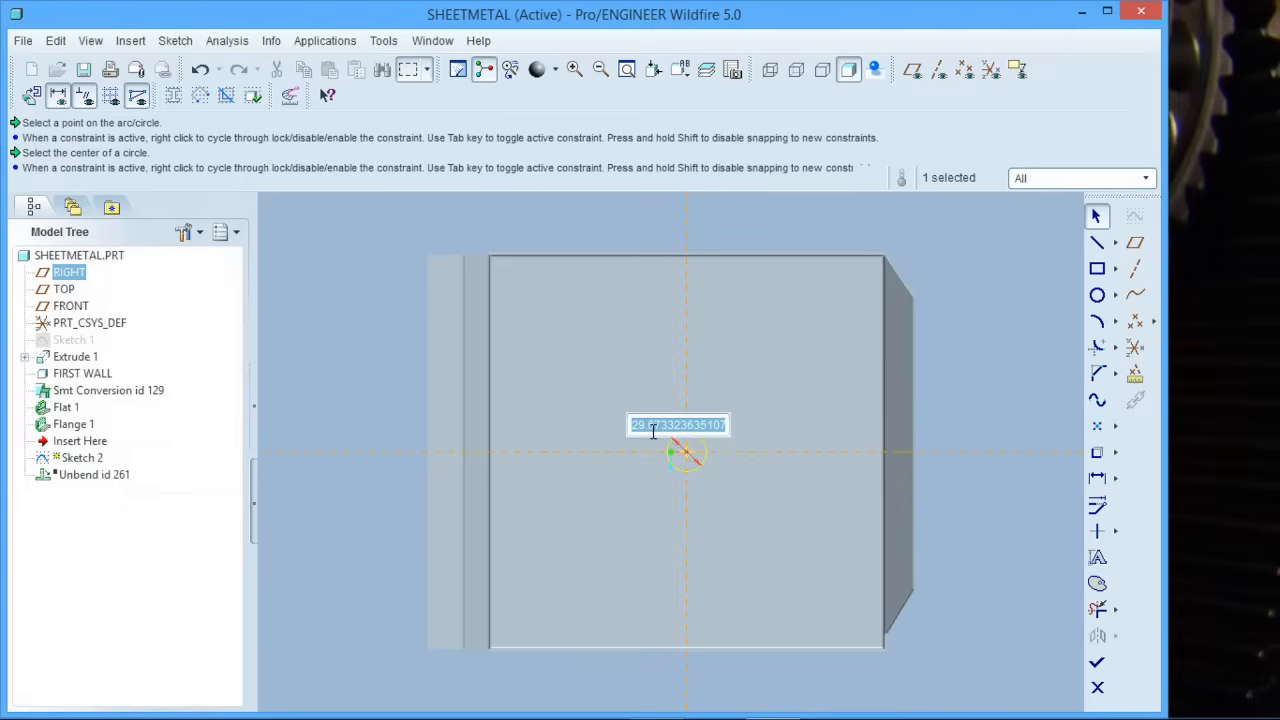
pyautogui.write('25')
pyautogui.press('Return')
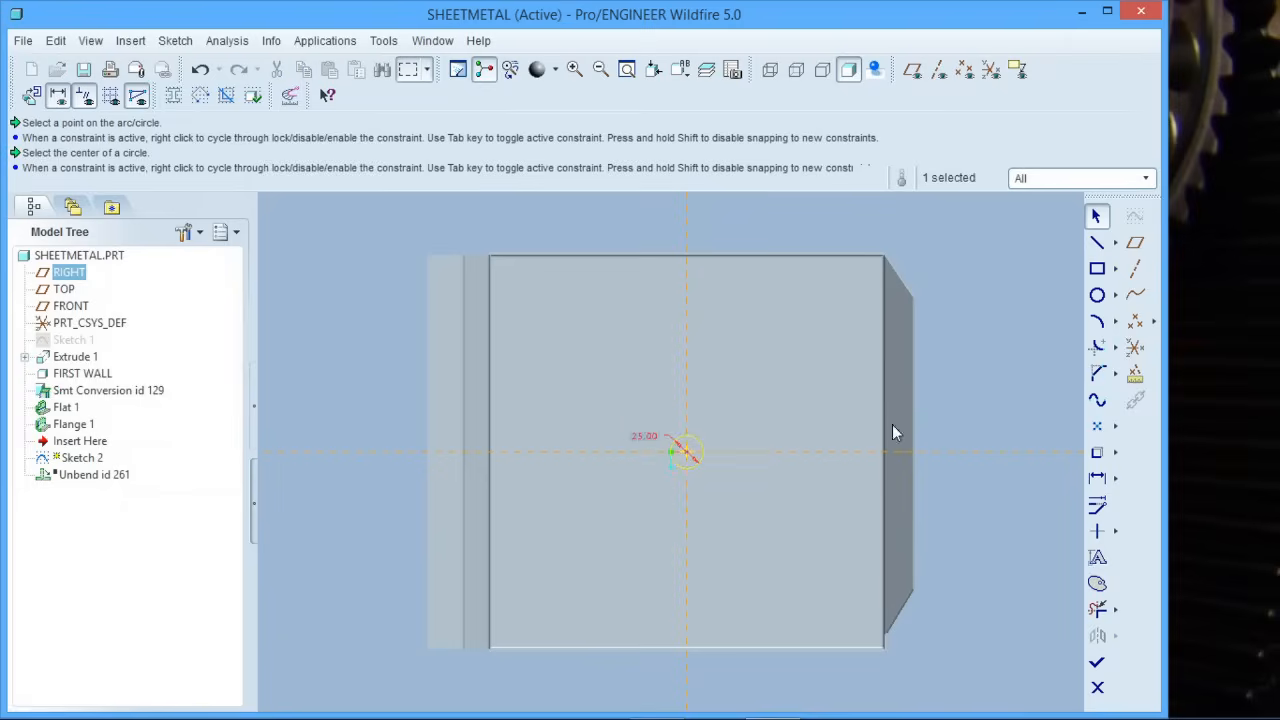
pyautogui.click(1097, 662)
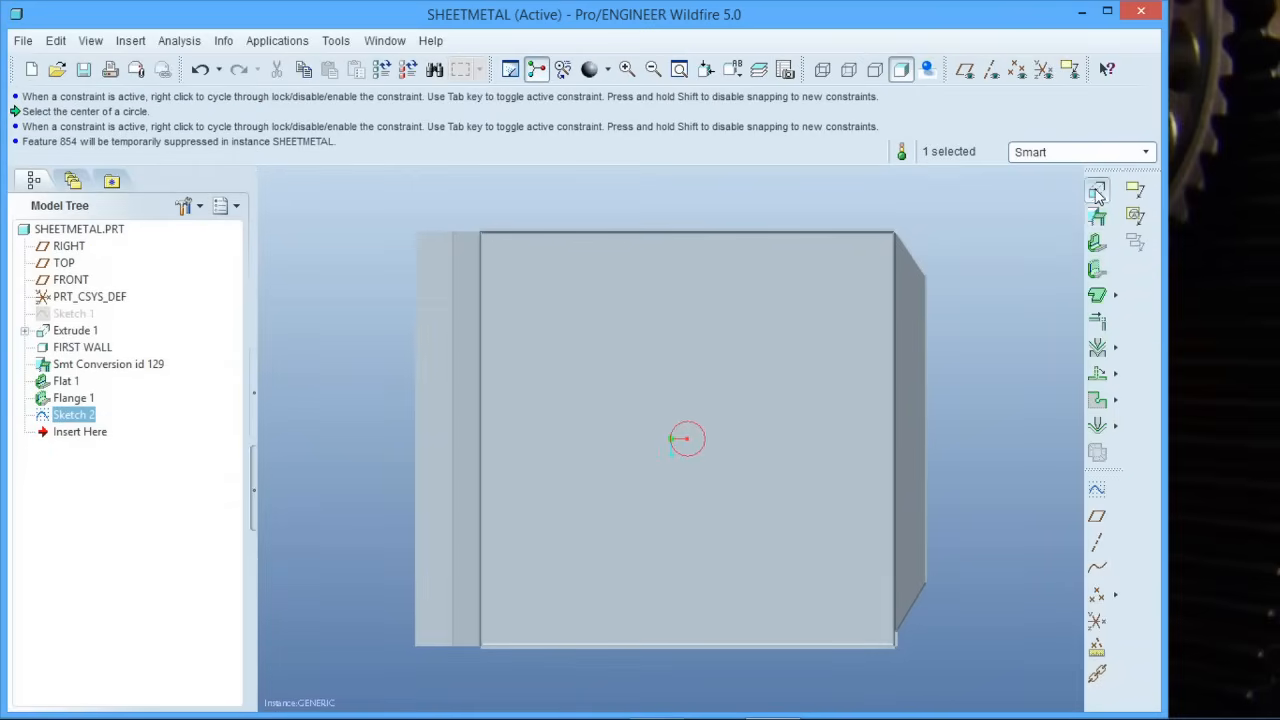
# Step: Extrude the sketched circle as a material-removing cut to a depth of 119.02, making a round hole in the floor
pyautogui.click(1097, 191)
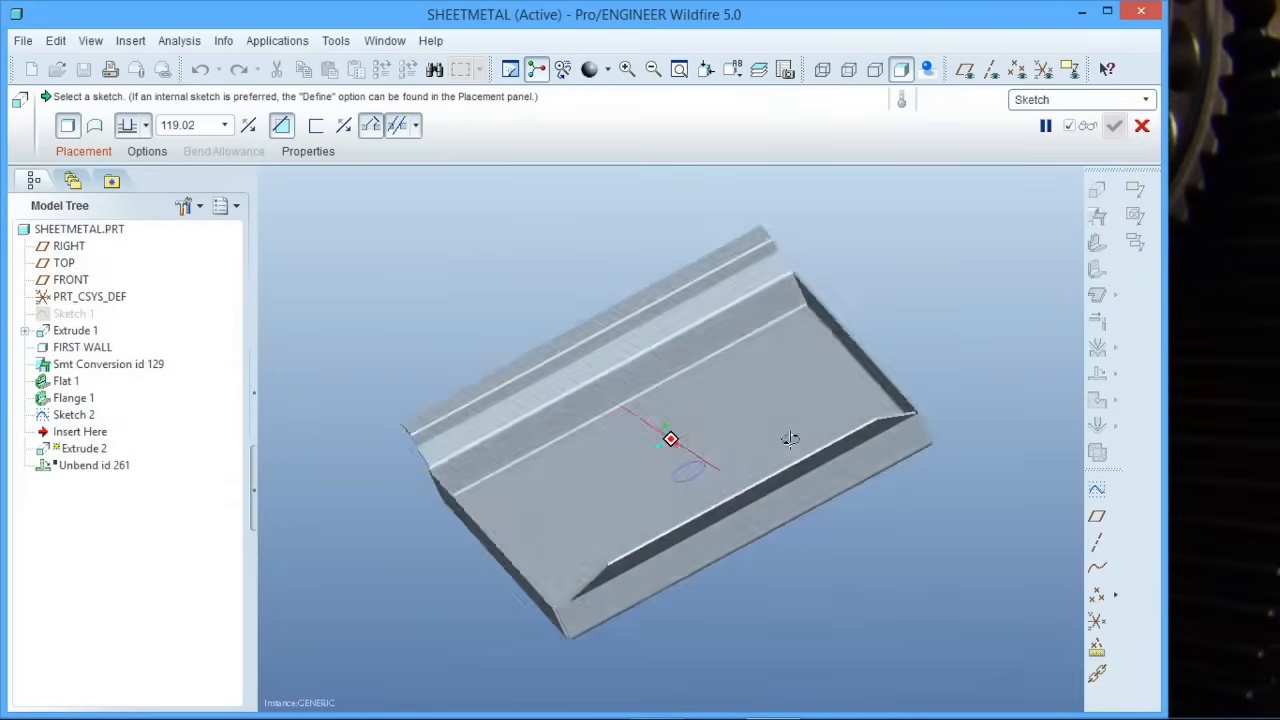
pyautogui.click(685, 487)
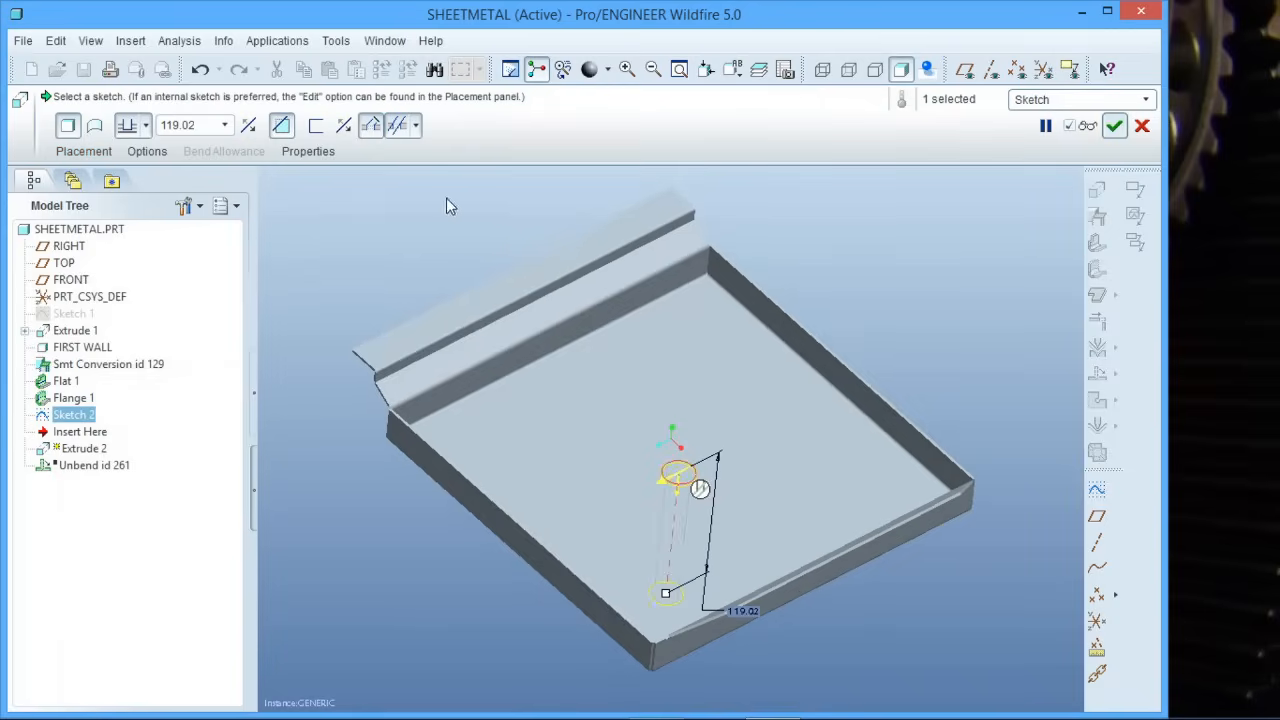
pyautogui.middleClick(923, 240)
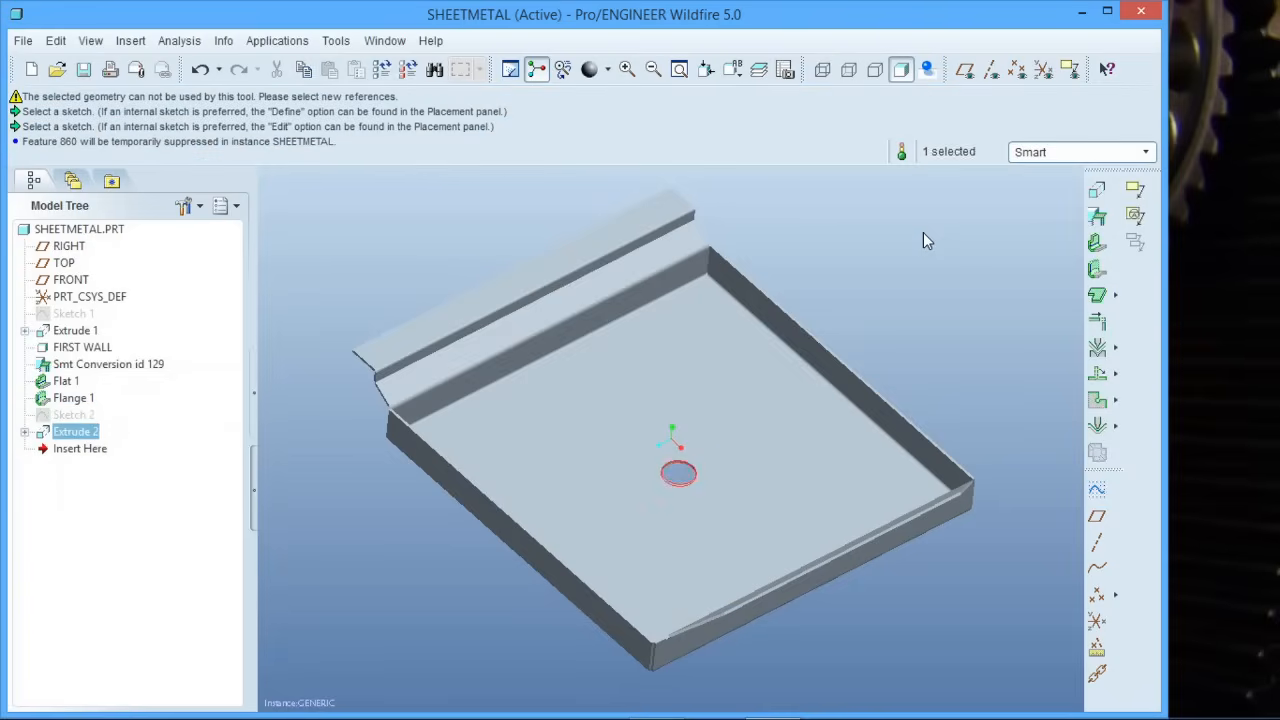
# Step: Start a Direction pattern of the round hole with datum planes displayed, using the FRONT plane as the first direction
pyautogui.click(688, 474)
pyautogui.click(58, 44)
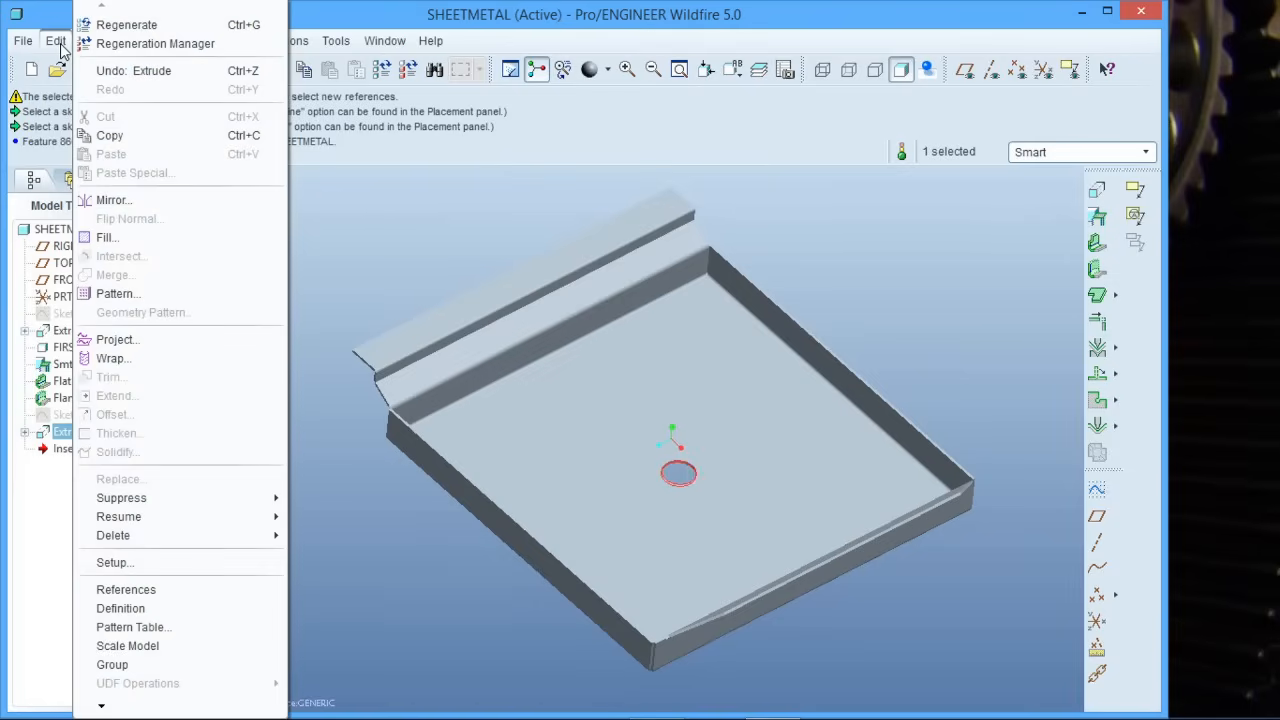
pyautogui.click(130, 294)
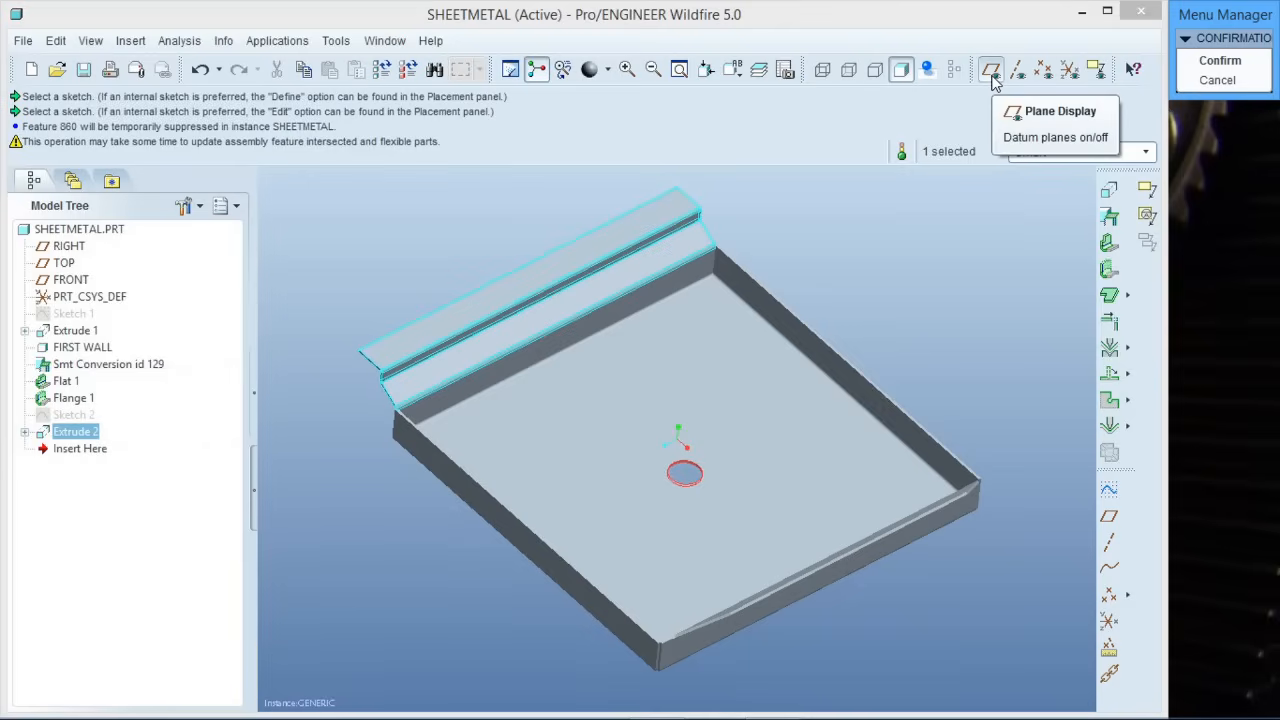
pyautogui.click(991, 72)
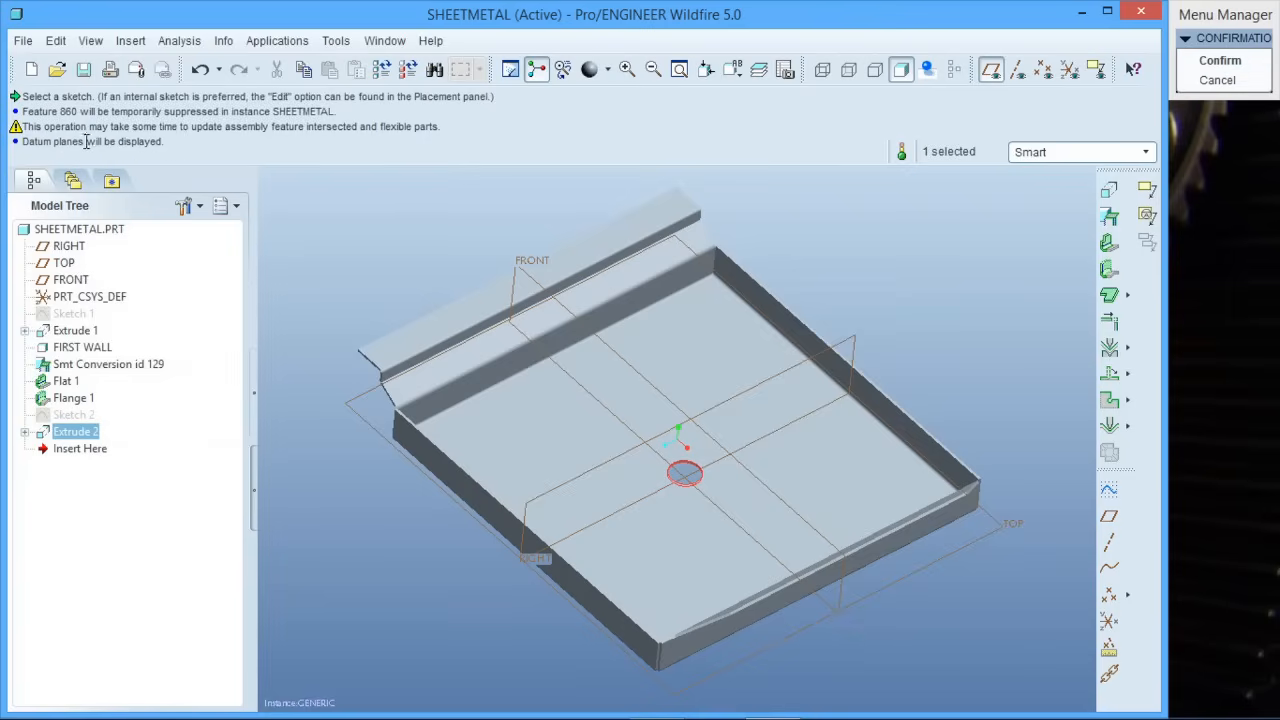
pyautogui.click(1208, 62)
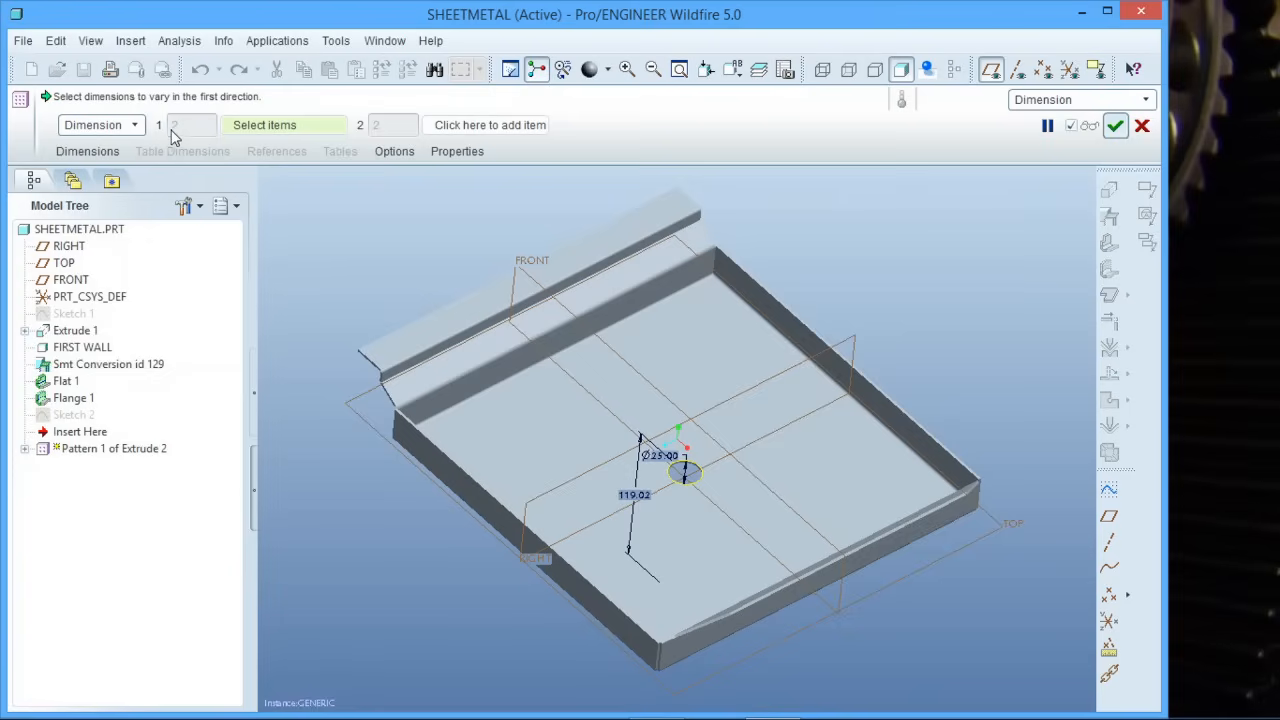
pyautogui.click(134, 126)
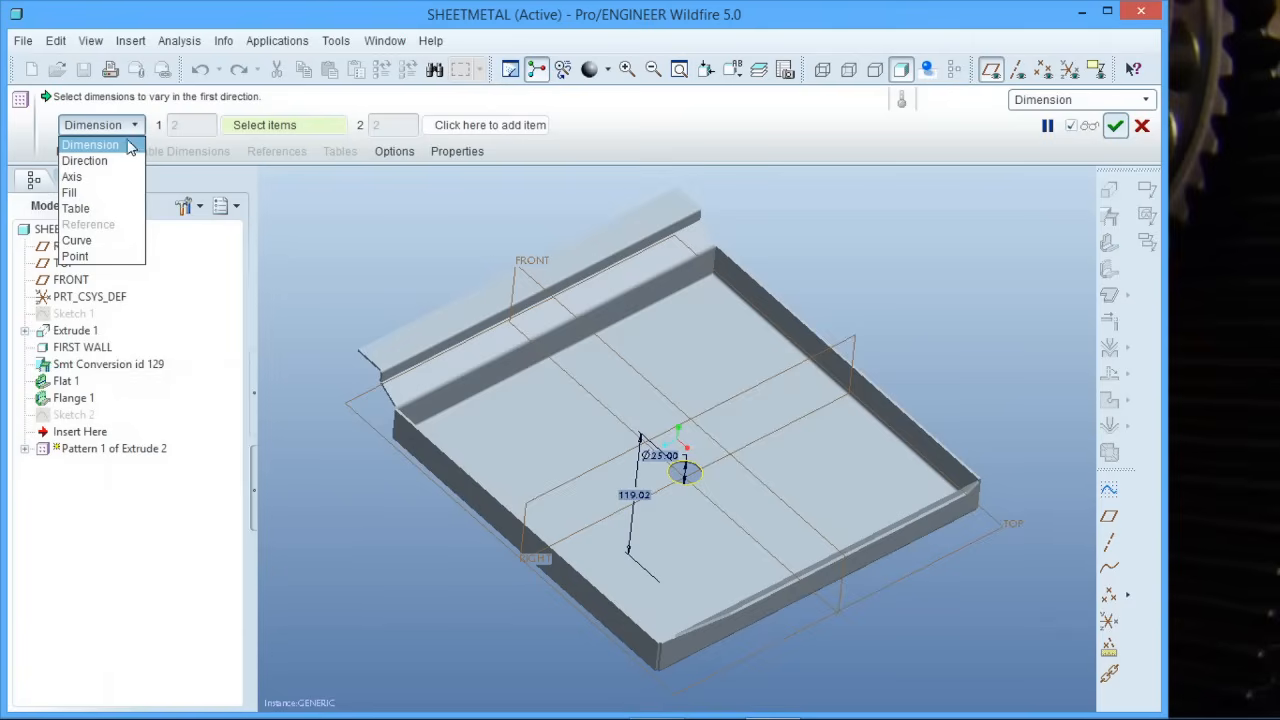
pyautogui.click(115, 165)
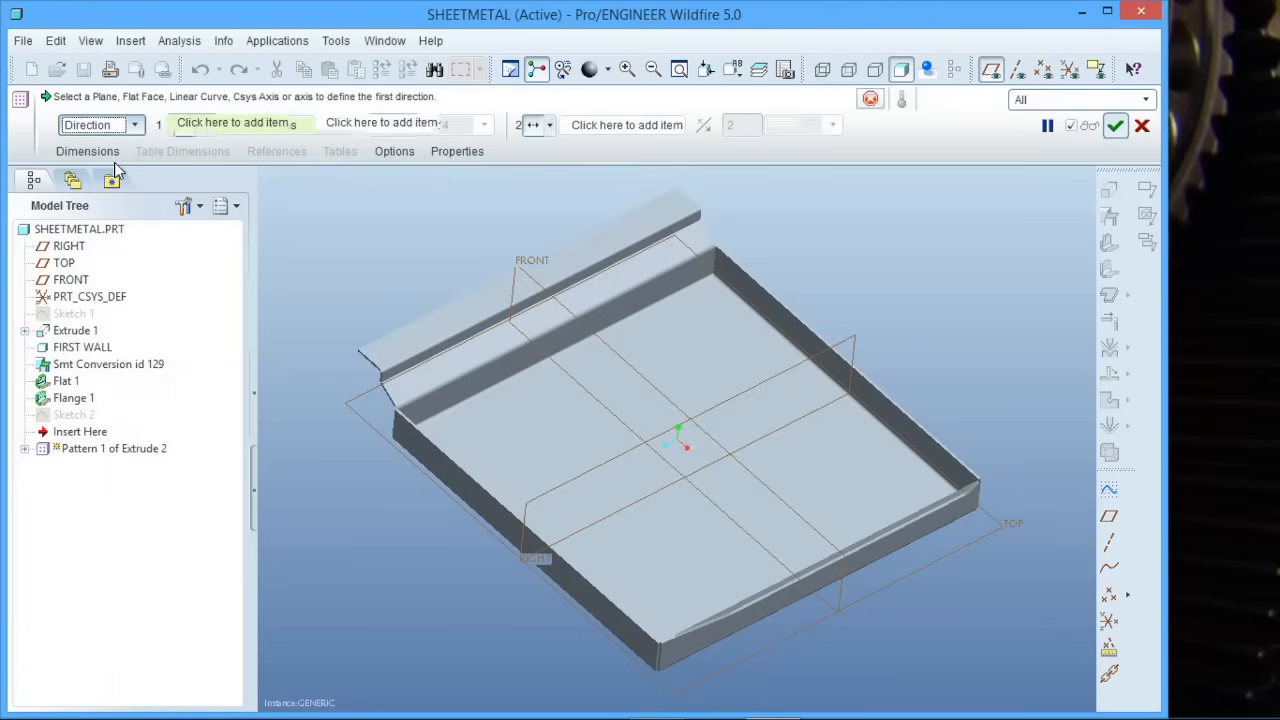
pyautogui.click(668, 400)
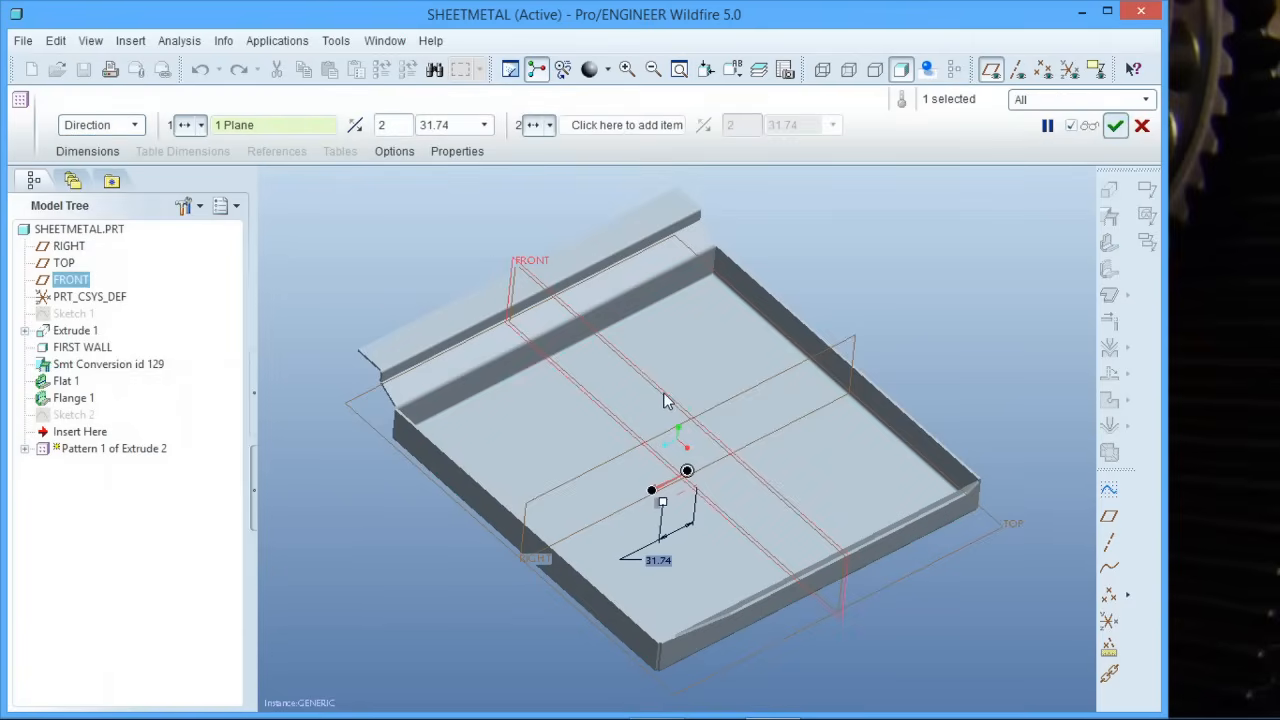
# Step: Set the first pattern direction to 3 members with a spacing of 35
pyautogui.doubleClick(660, 558)
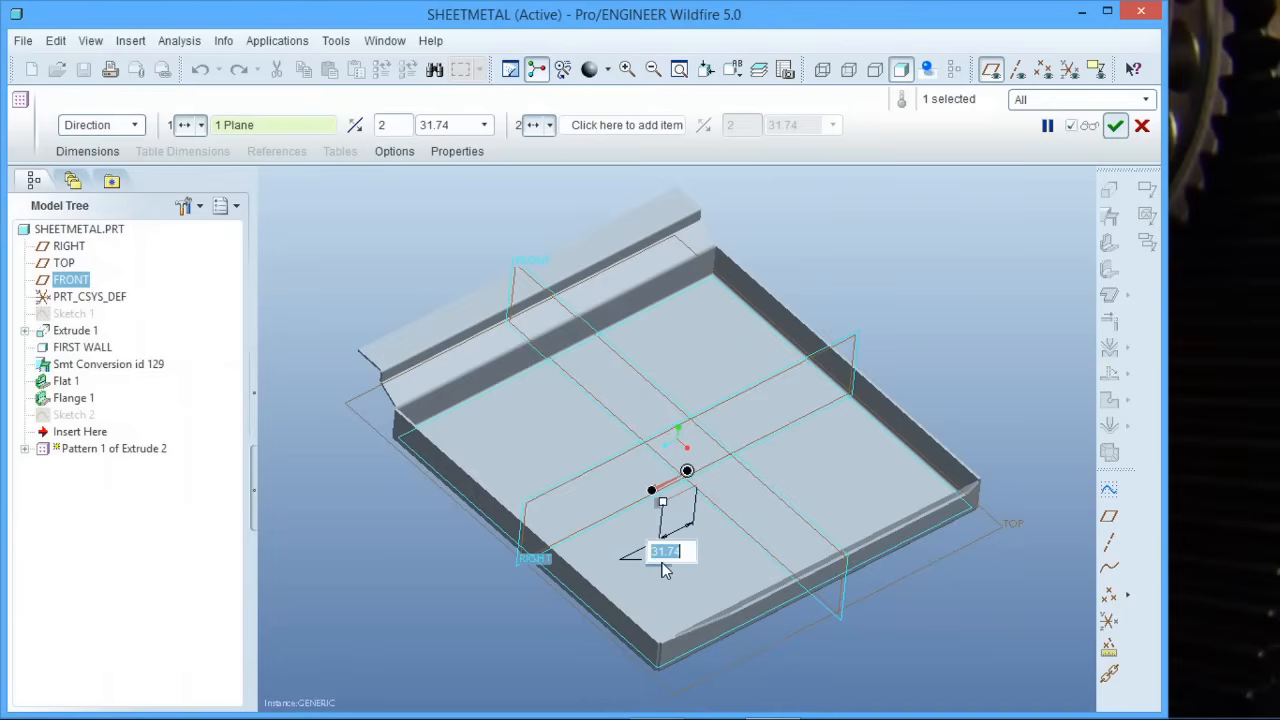
pyautogui.write('35')
pyautogui.press('Return')
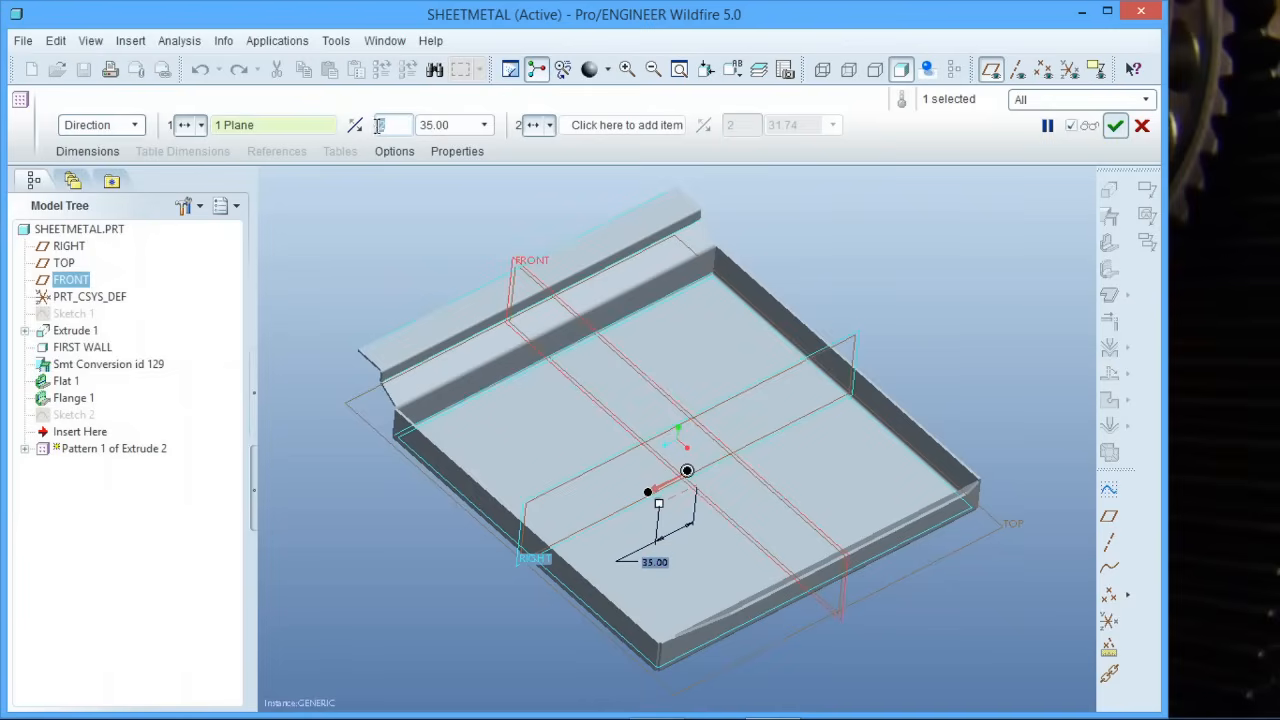
pyautogui.write('3')
pyautogui.press('Return')
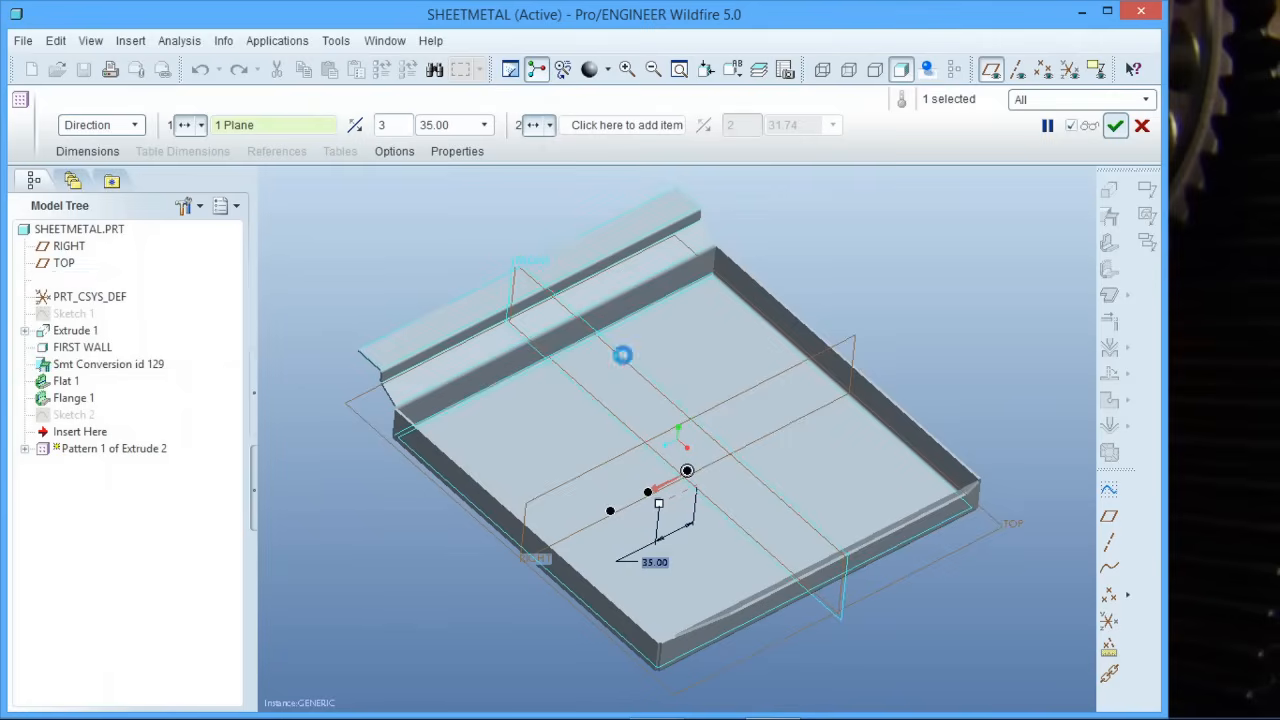
# Step: Flip the first direction to the opposite side at 67 spacing and add the FRONT plane as second direction at 85.5 spacing
pyautogui.click(627, 125)
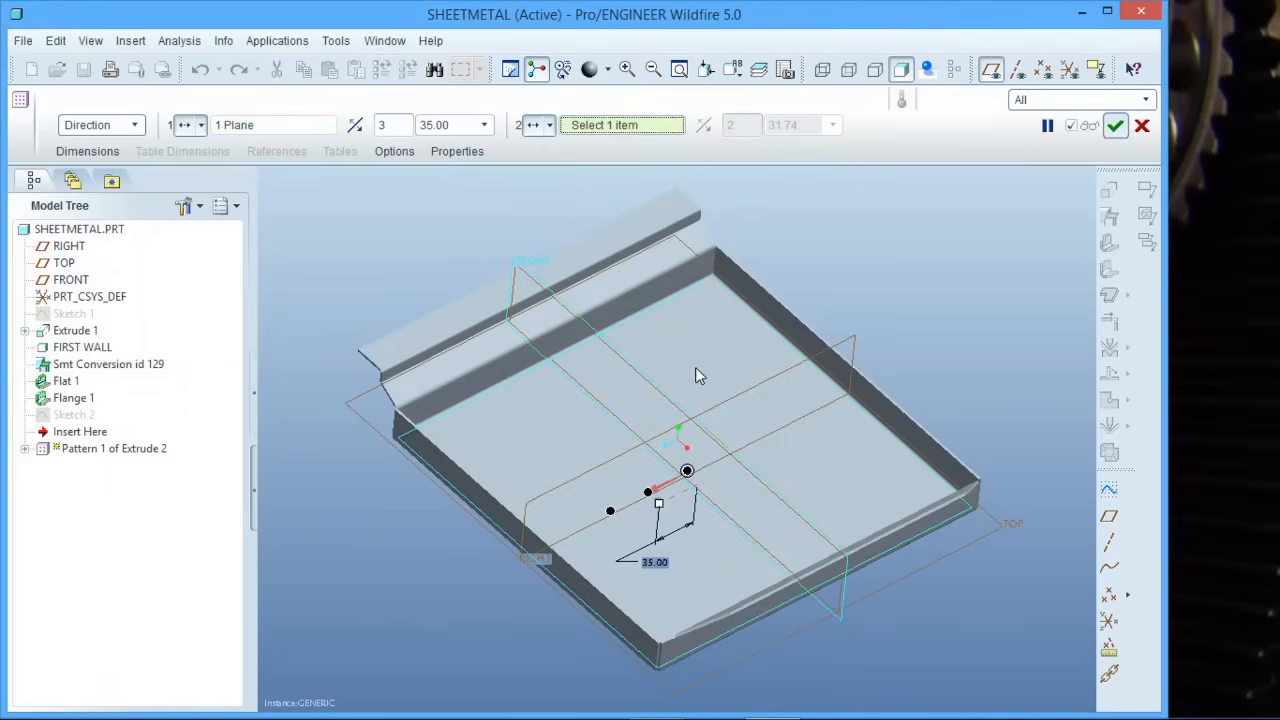
pyautogui.moveTo(666, 513); pyautogui.dragTo(770, 477)
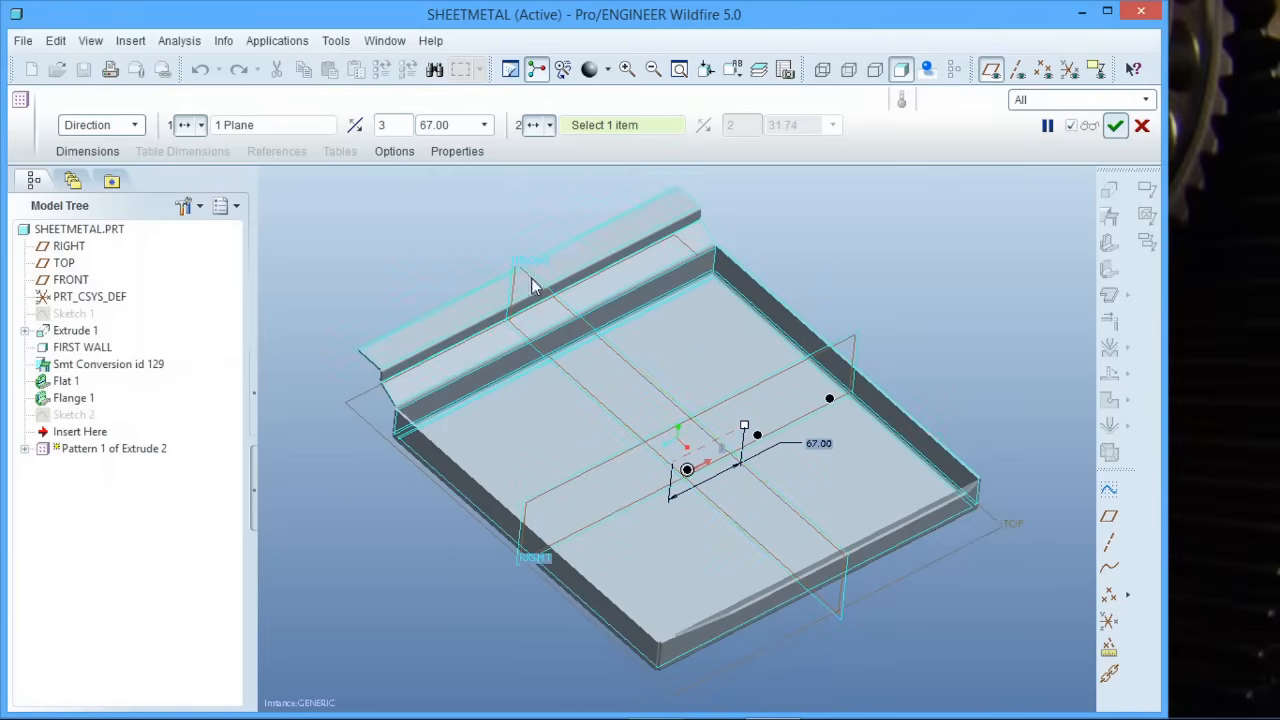
pyautogui.click(618, 353)
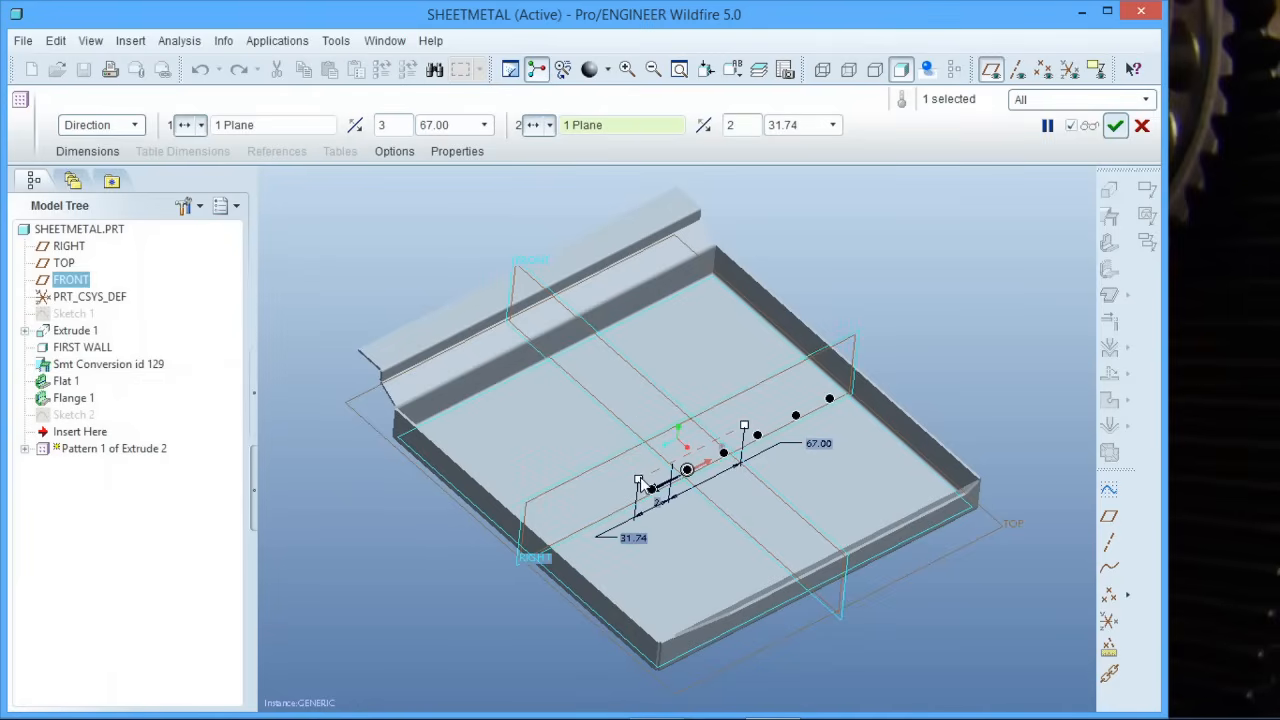
pyautogui.moveTo(642, 486); pyautogui.dragTo(588, 524)
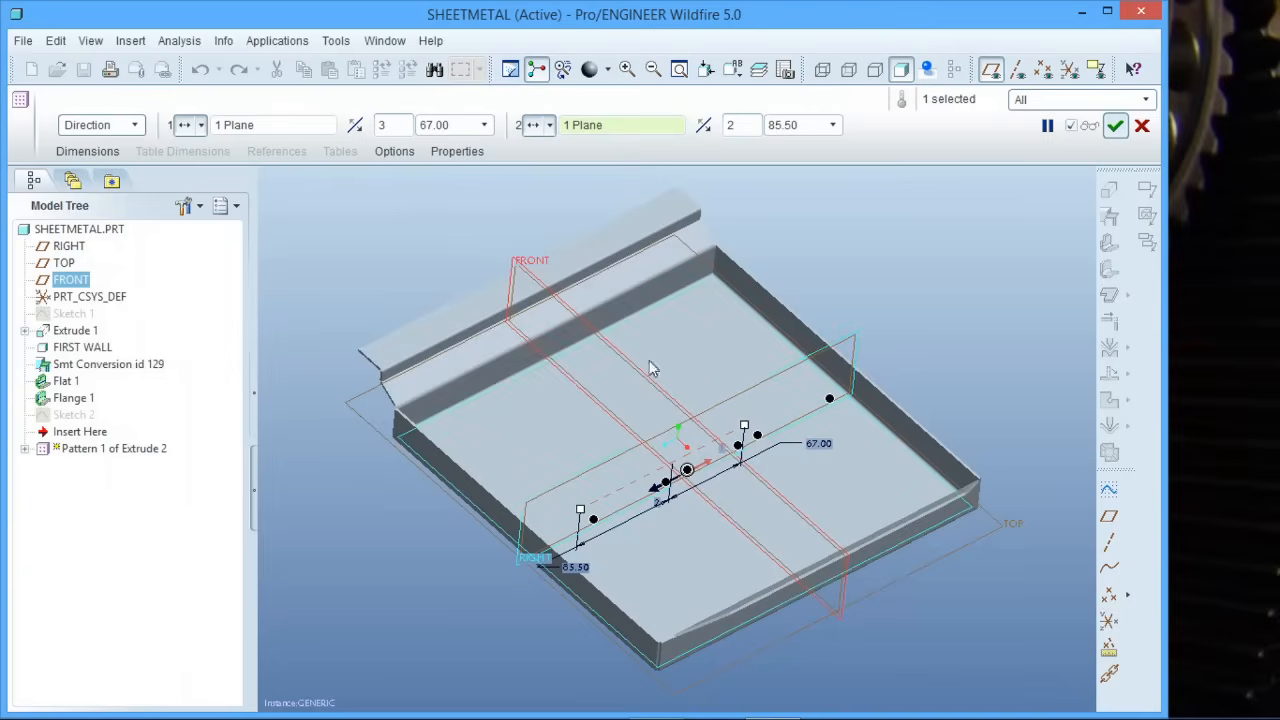
# Step: Set both direction spacings to 35 and the second direction to 3 members, and complete the hole pattern
pyautogui.click(449, 126)
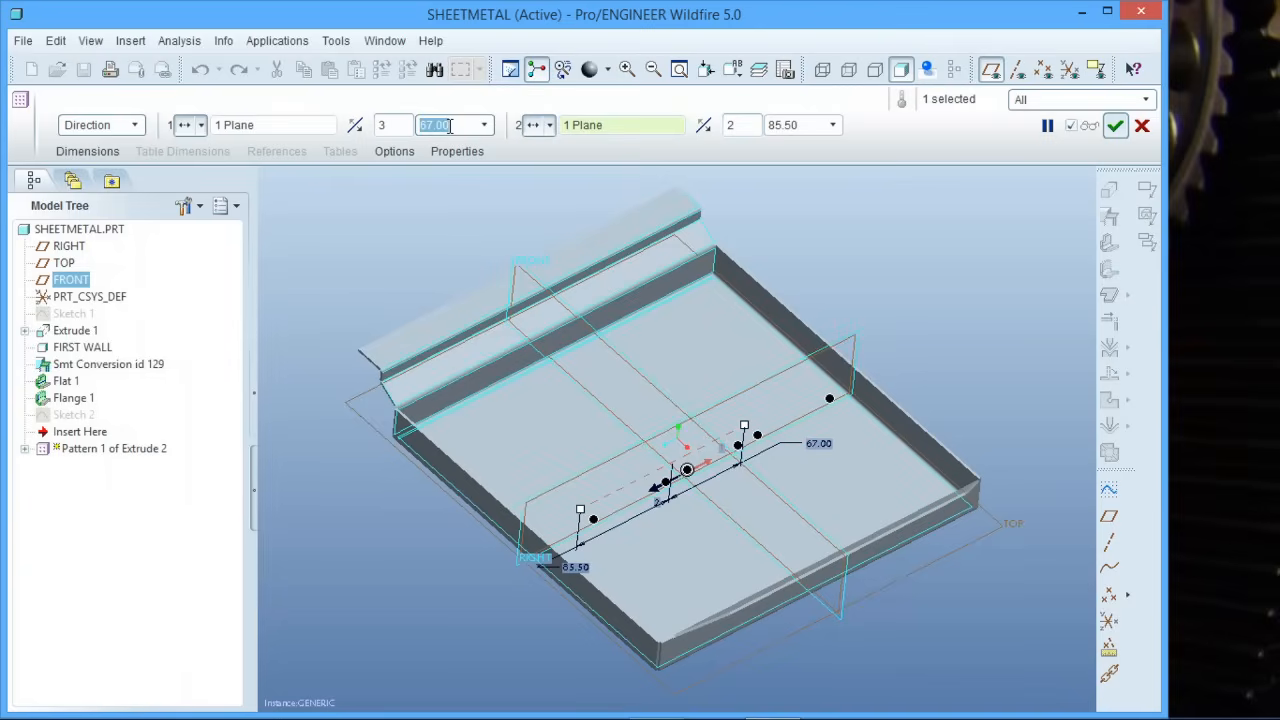
pyautogui.write('35')
pyautogui.press('Return')
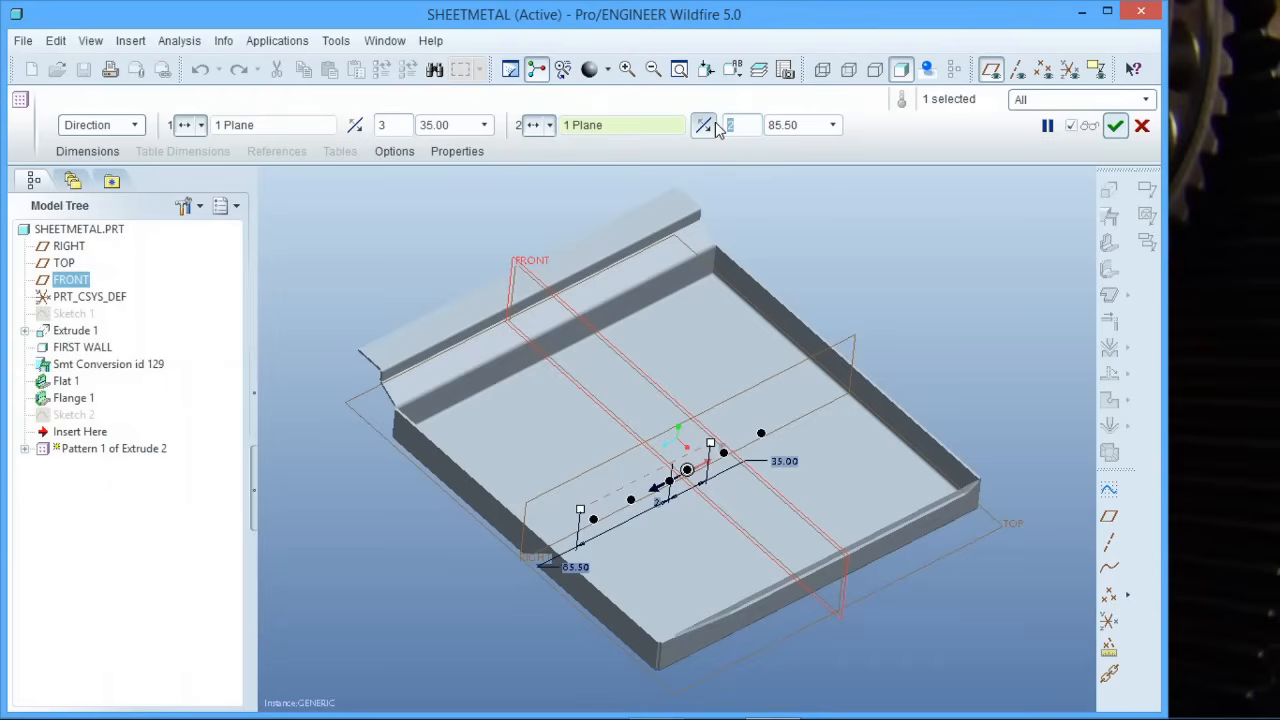
pyautogui.write('3')
pyautogui.click(803, 124)
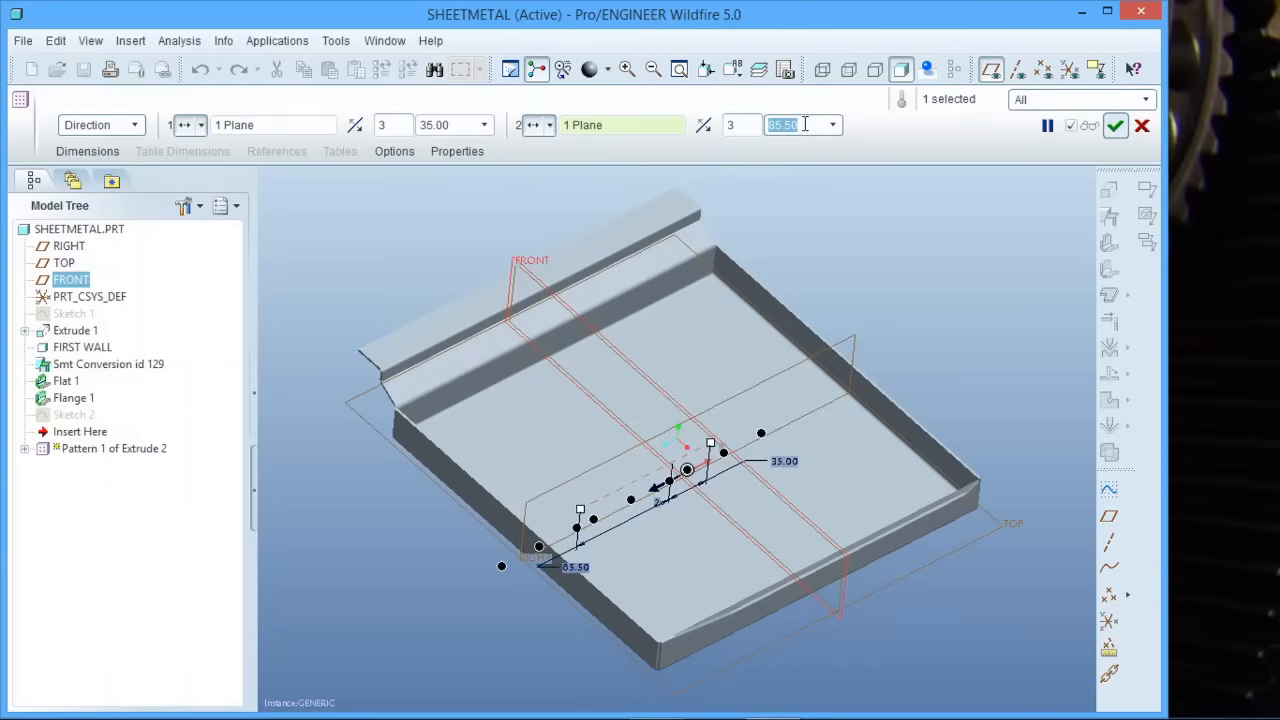
pyautogui.write('35')
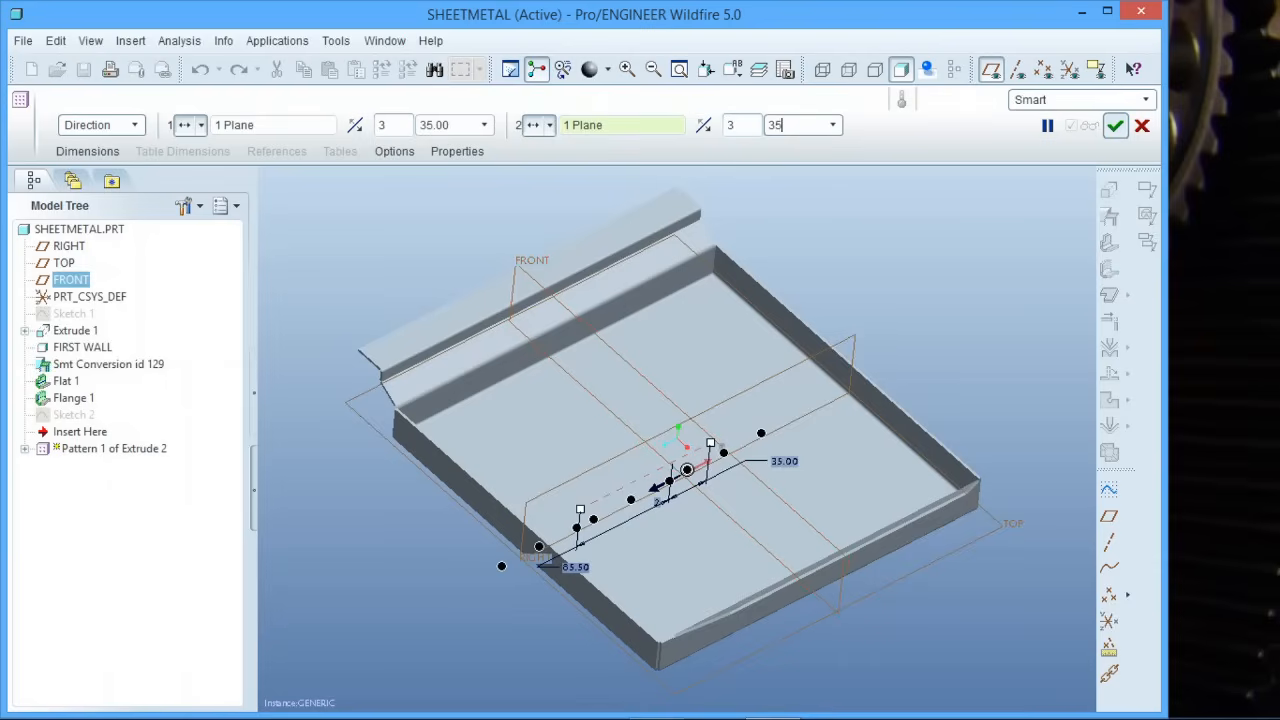
pyautogui.press('Return')
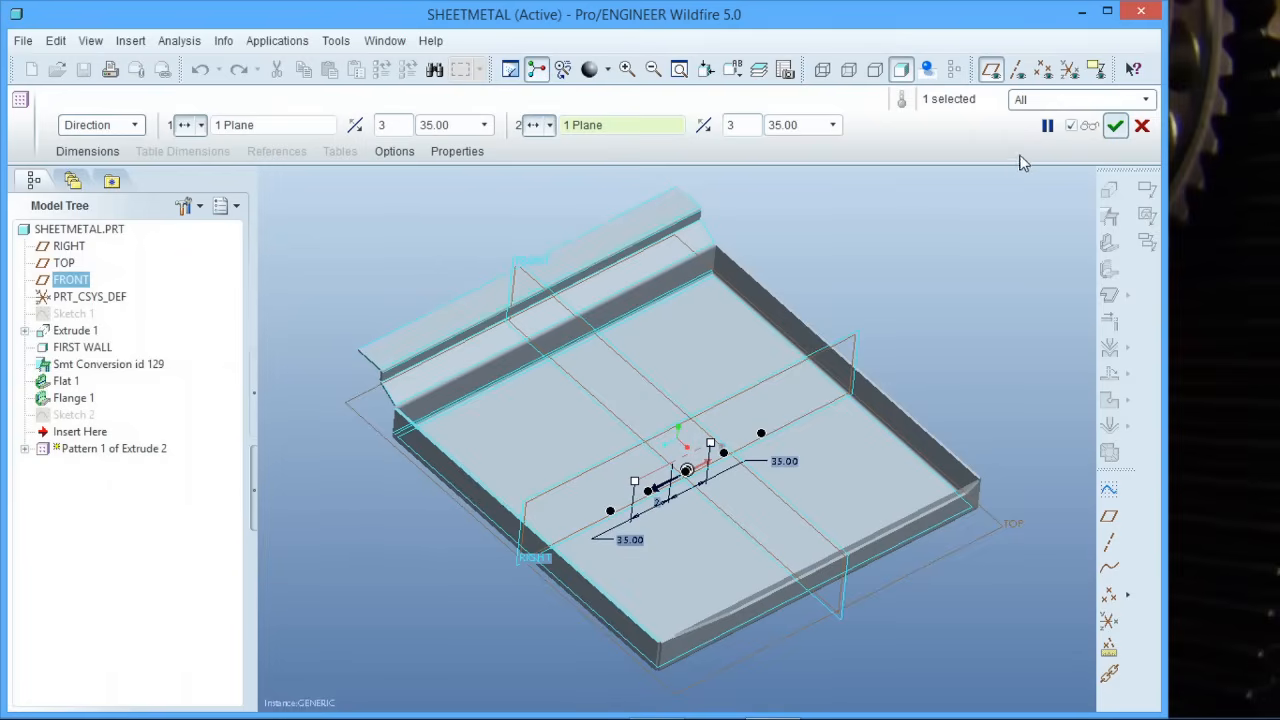
pyautogui.click(1116, 127)
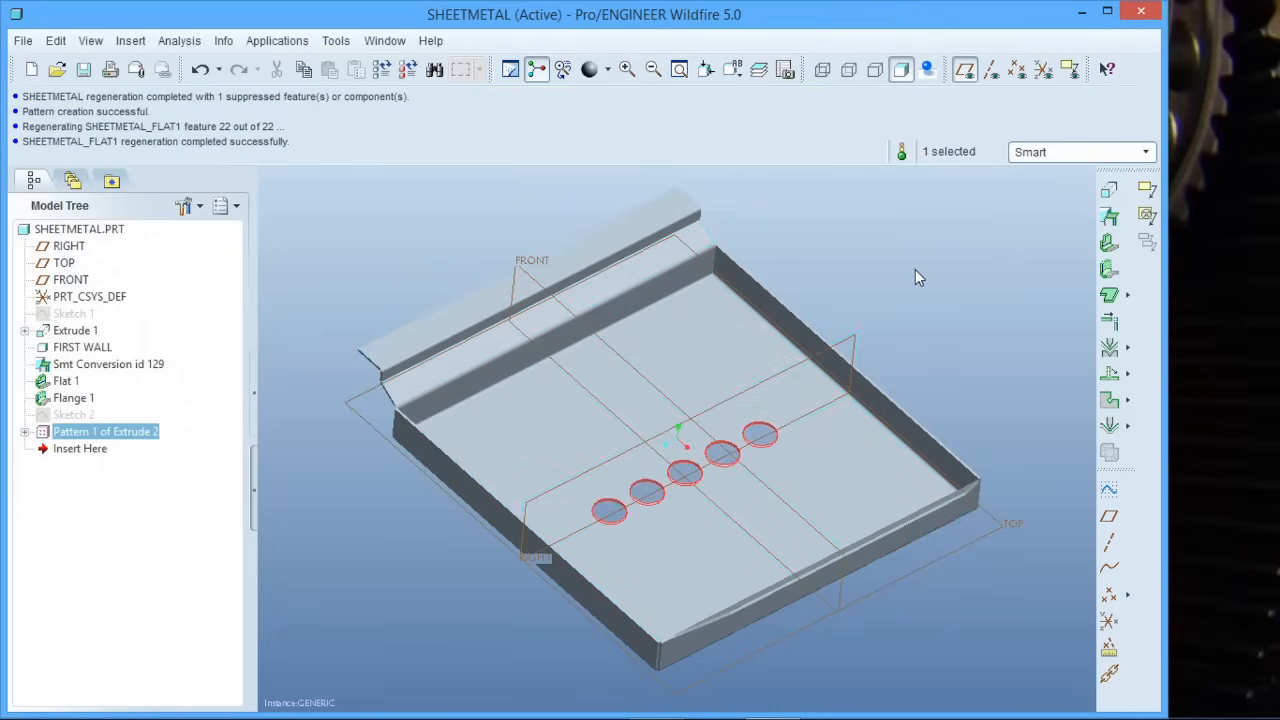
# Step: Start a Direction pattern of the existing row of round holes, using the RIGHT plane as the first direction
pyautogui.click(287, 425)
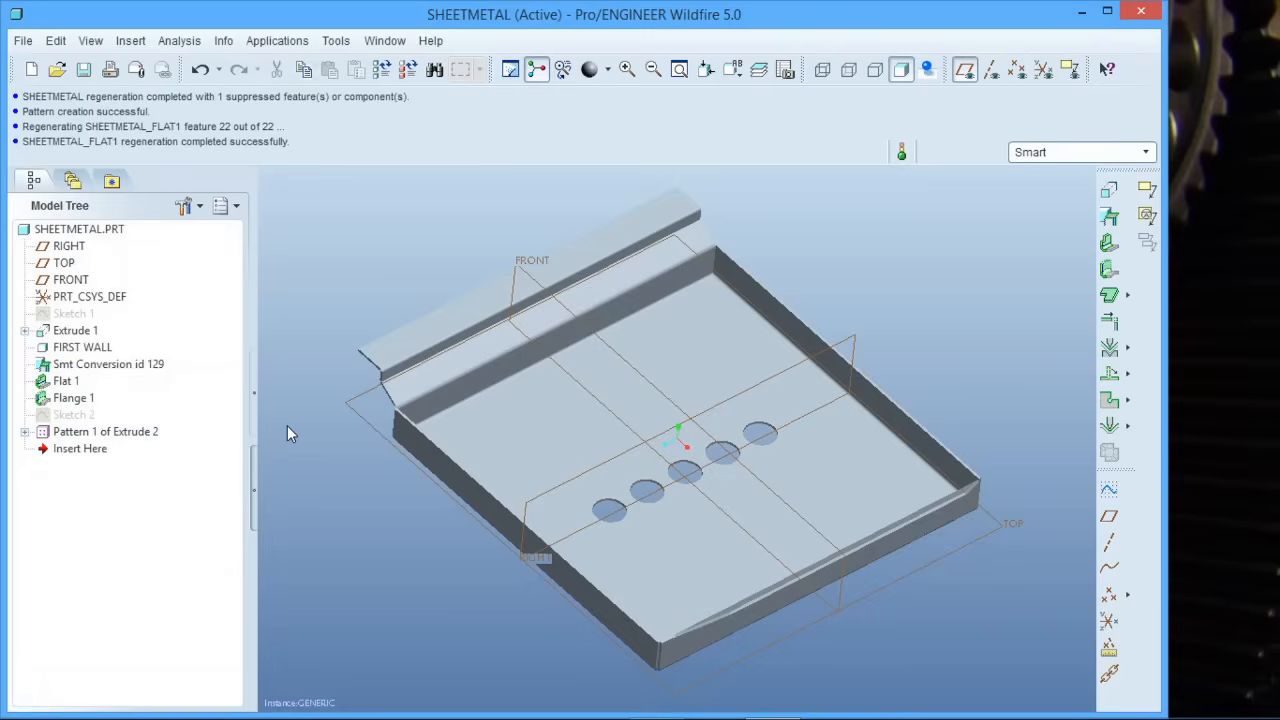
pyautogui.click(112, 436)
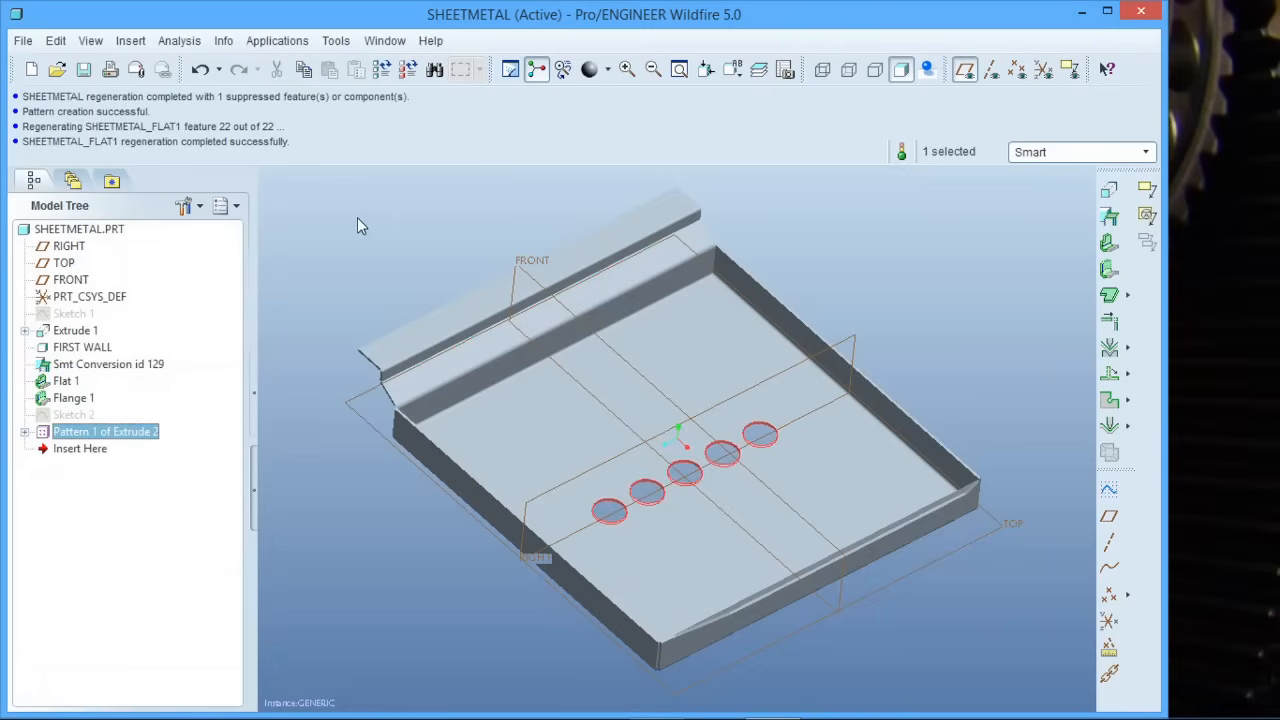
pyautogui.click(62, 44)
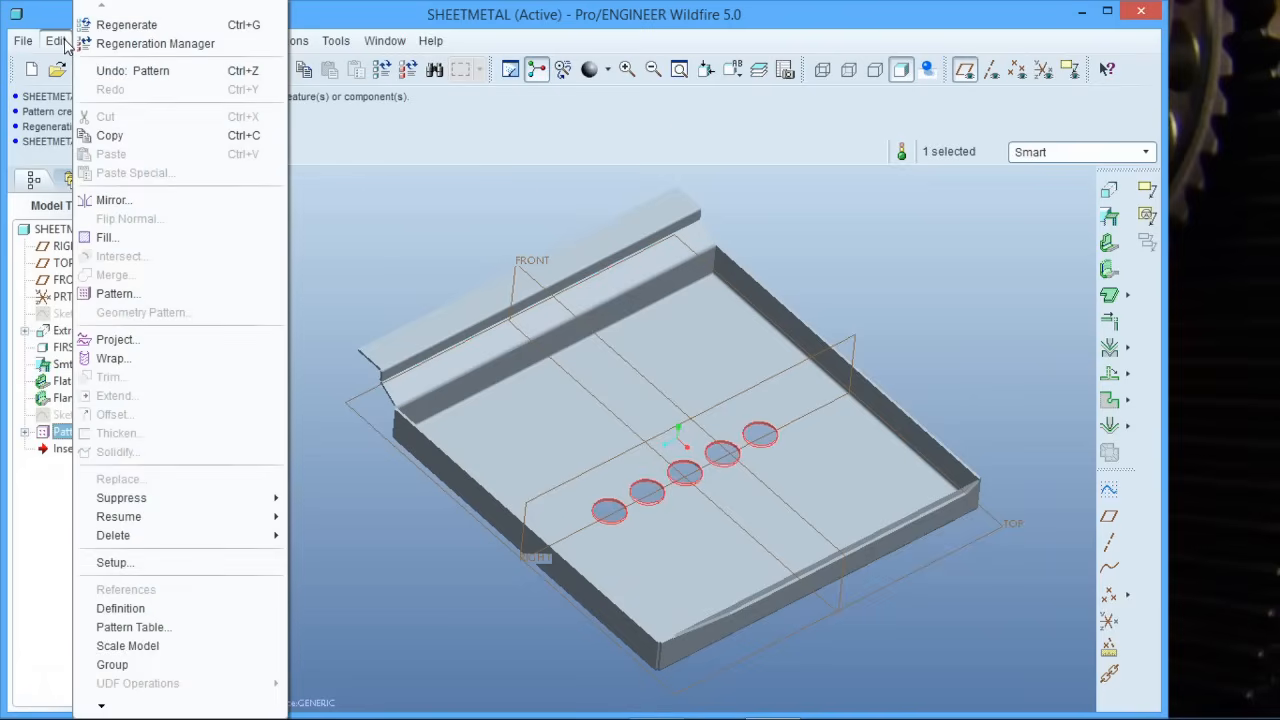
pyautogui.click(140, 296)
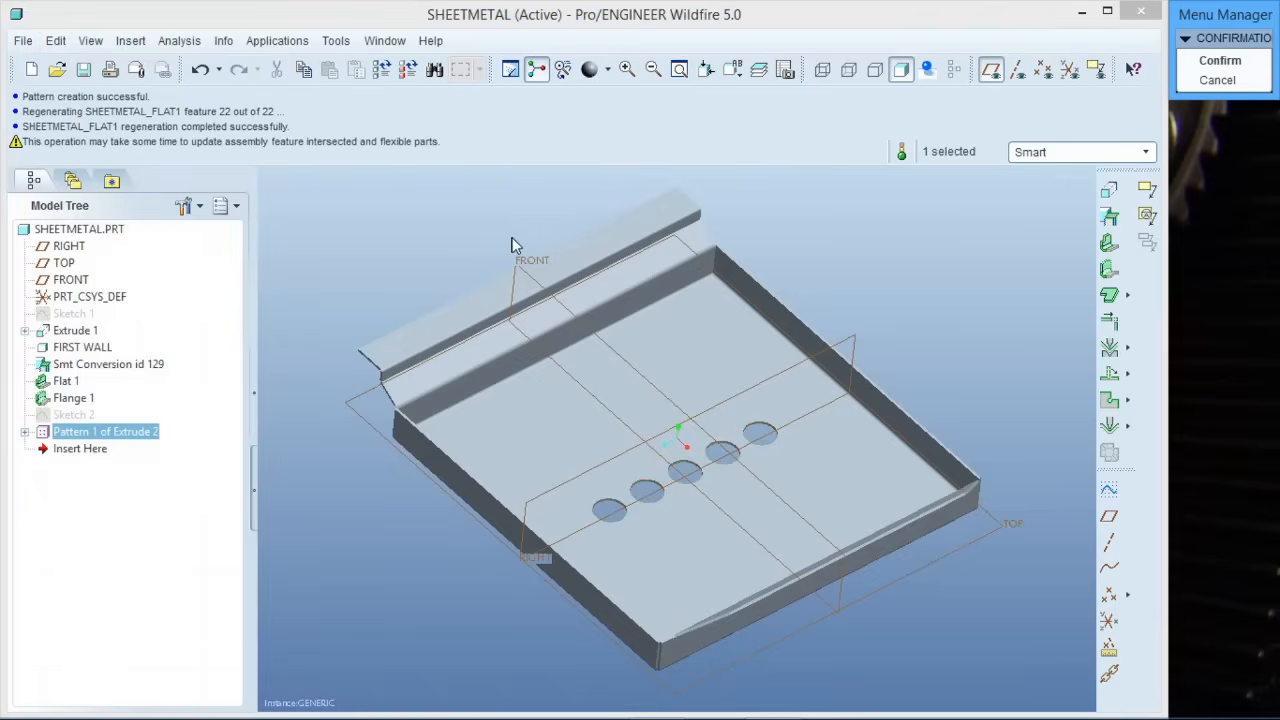
pyautogui.click(1231, 61)
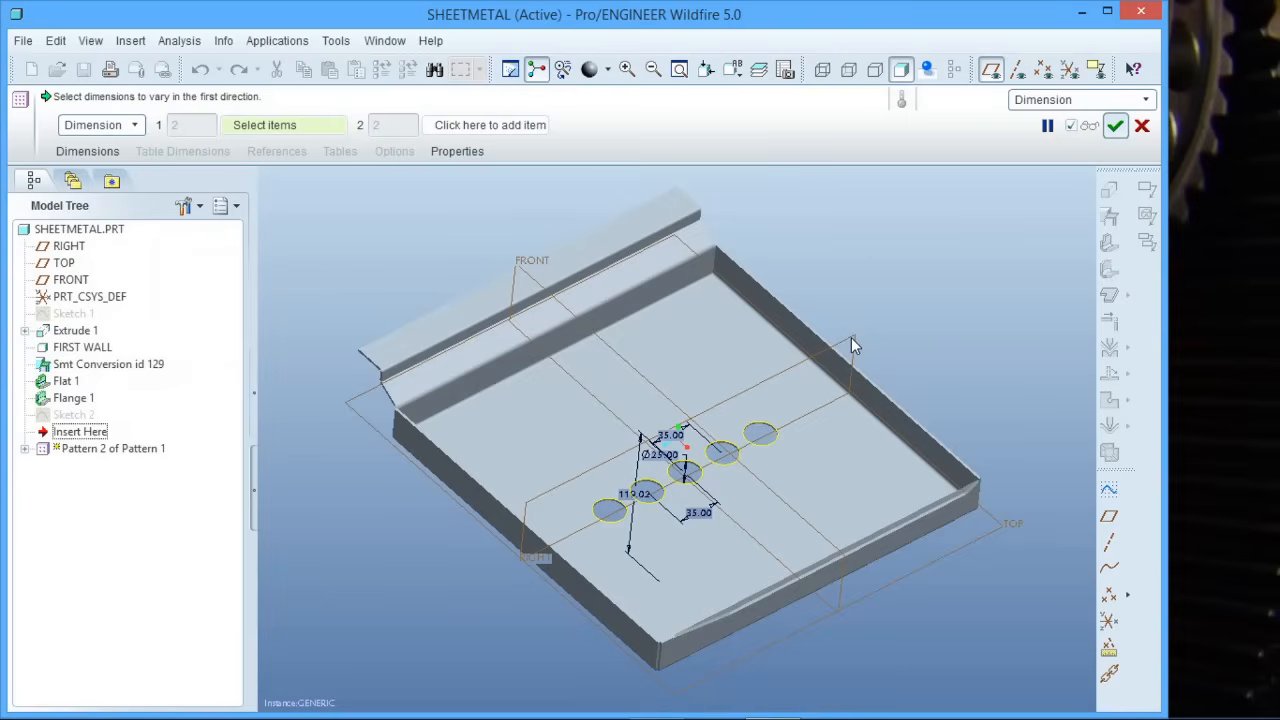
pyautogui.scroll(2, 857, 342)
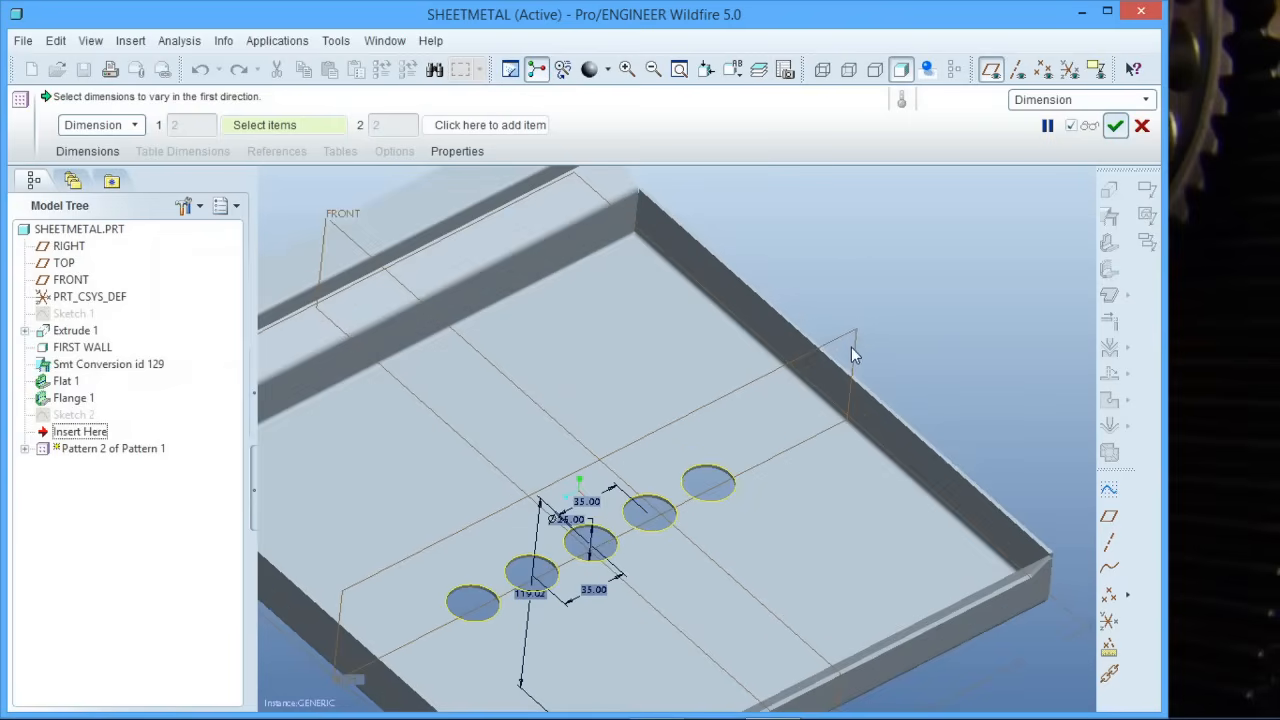
pyautogui.scroll(-1, 850, 333)
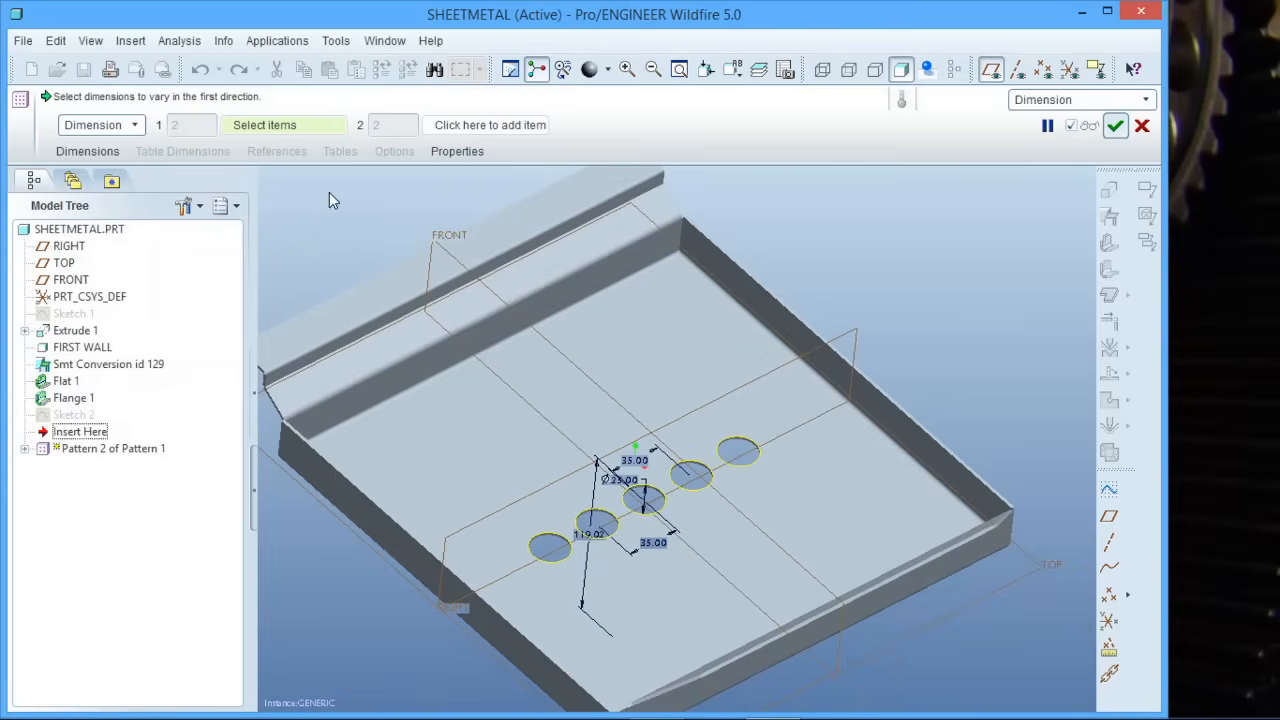
pyautogui.click(110, 125)
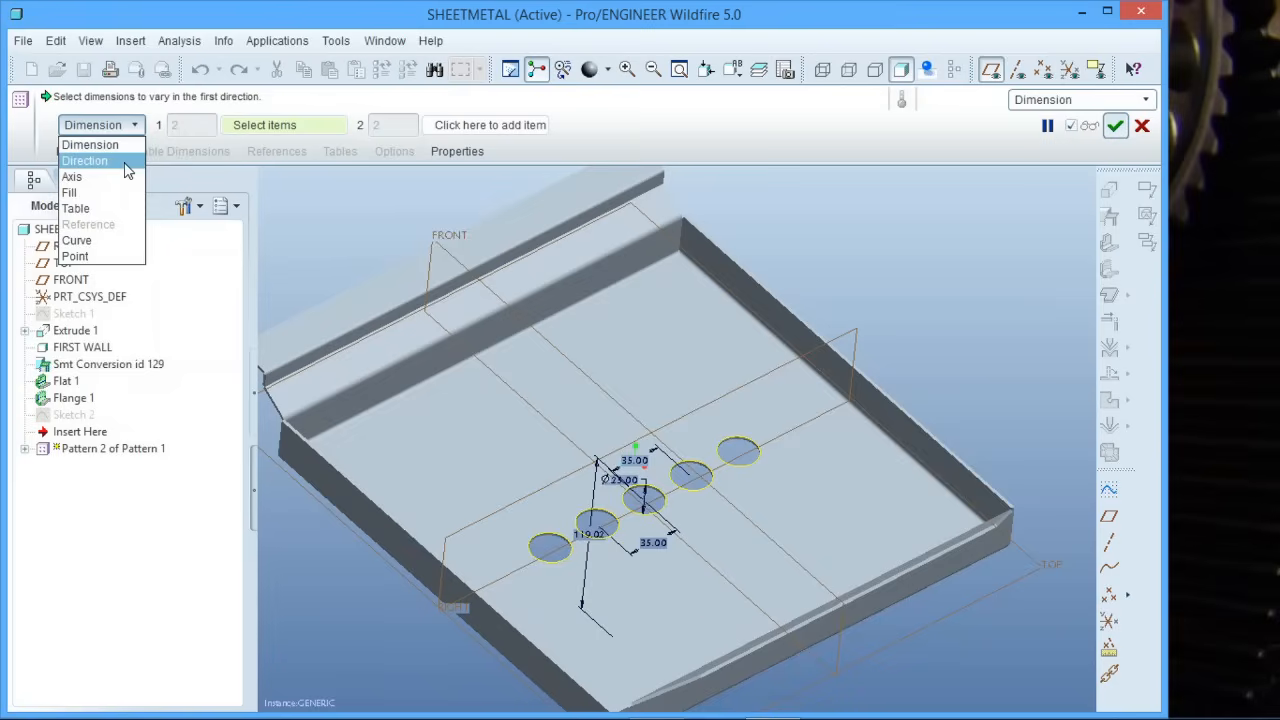
pyautogui.click(86, 160)
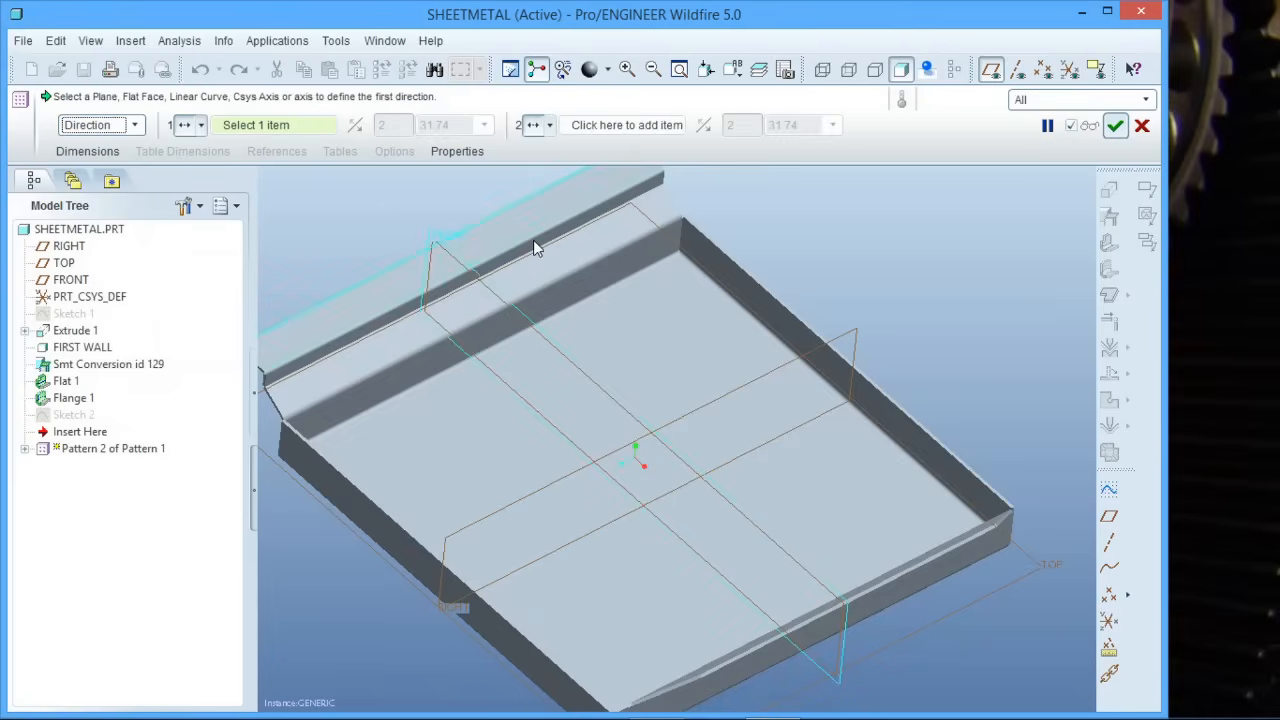
pyautogui.click(858, 337)
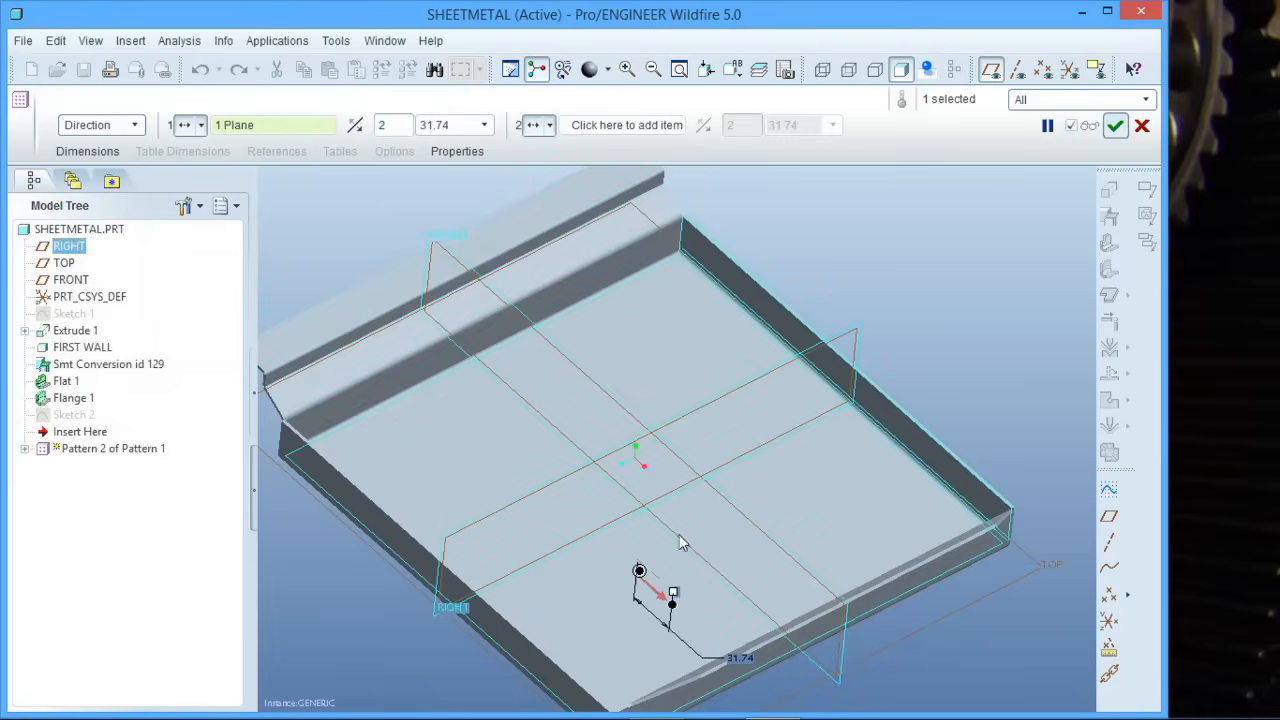
# Step: Set the first direction of the row pattern to 4 members with a spacing of 35
pyautogui.doubleClick(740, 658)
pyautogui.write('35')
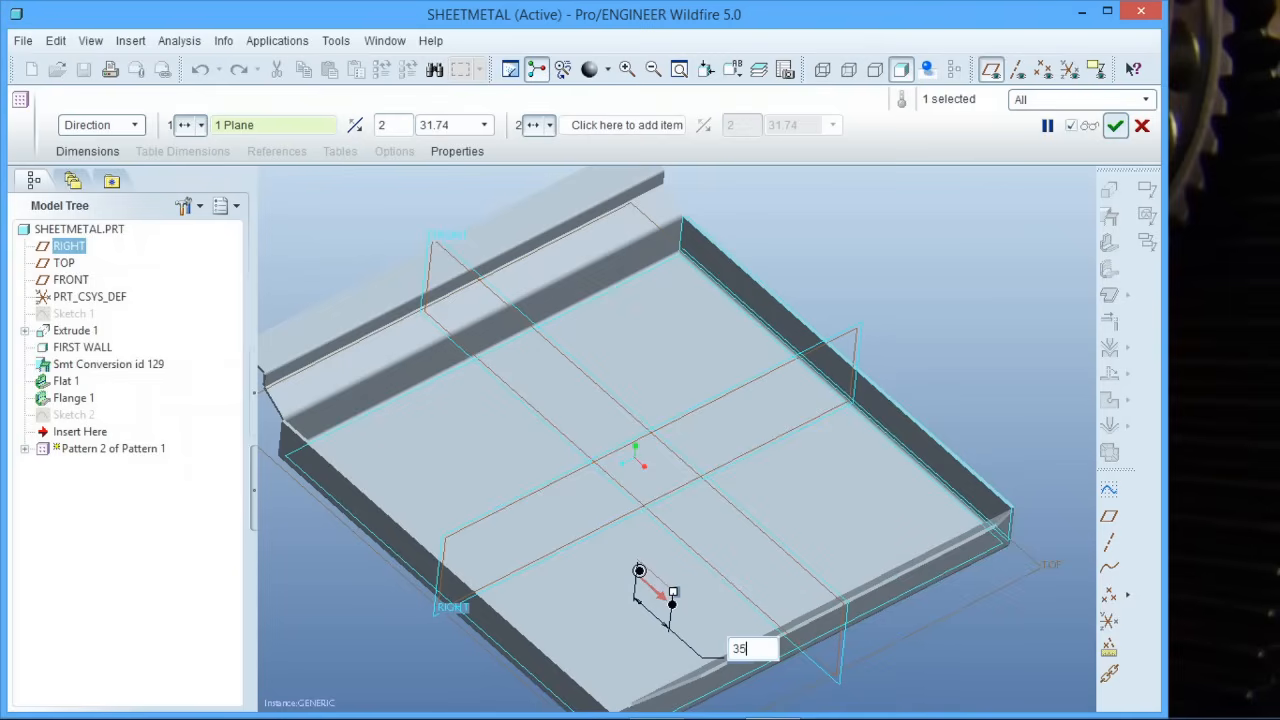
pyautogui.press('Return')
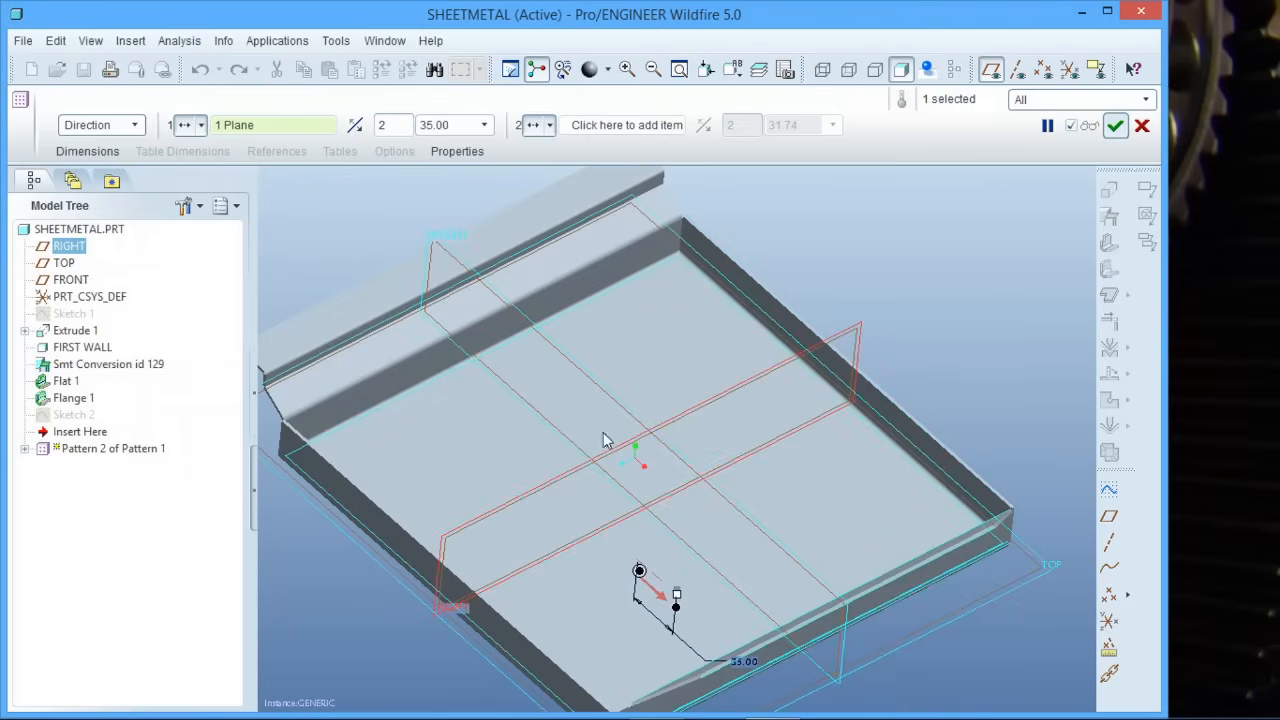
pyautogui.doubleClick(393, 124)
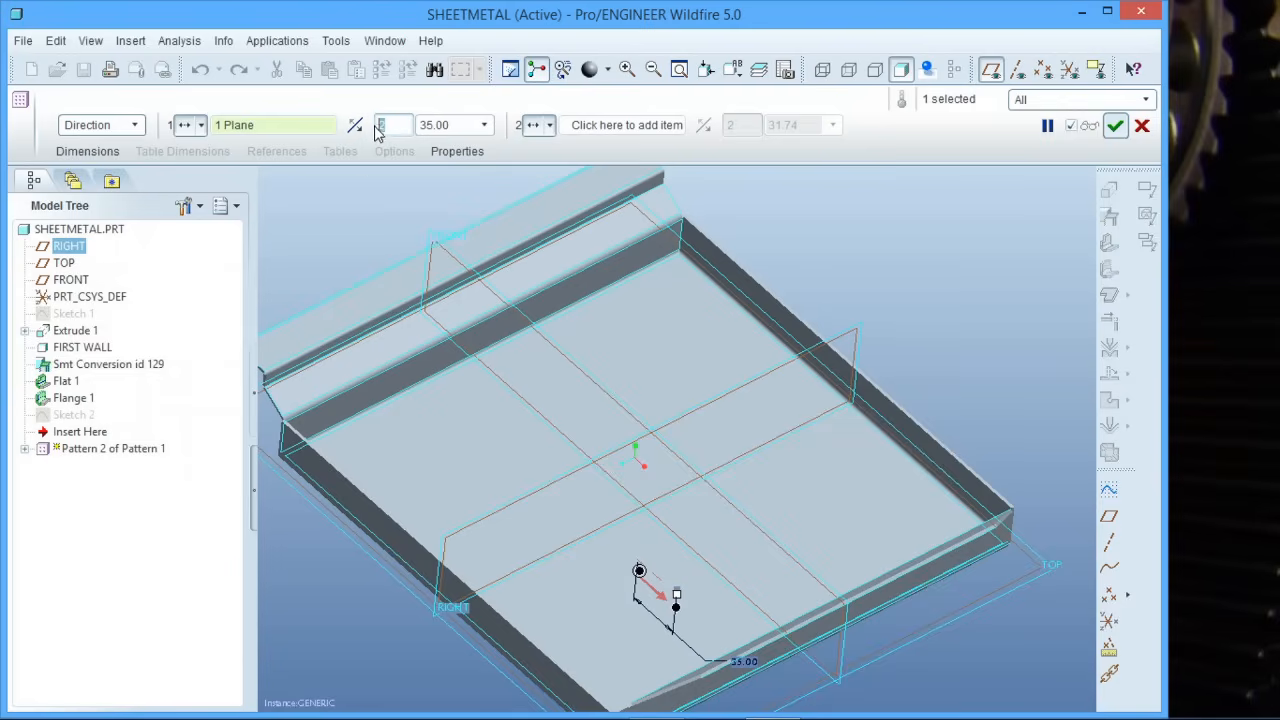
pyautogui.write('4')
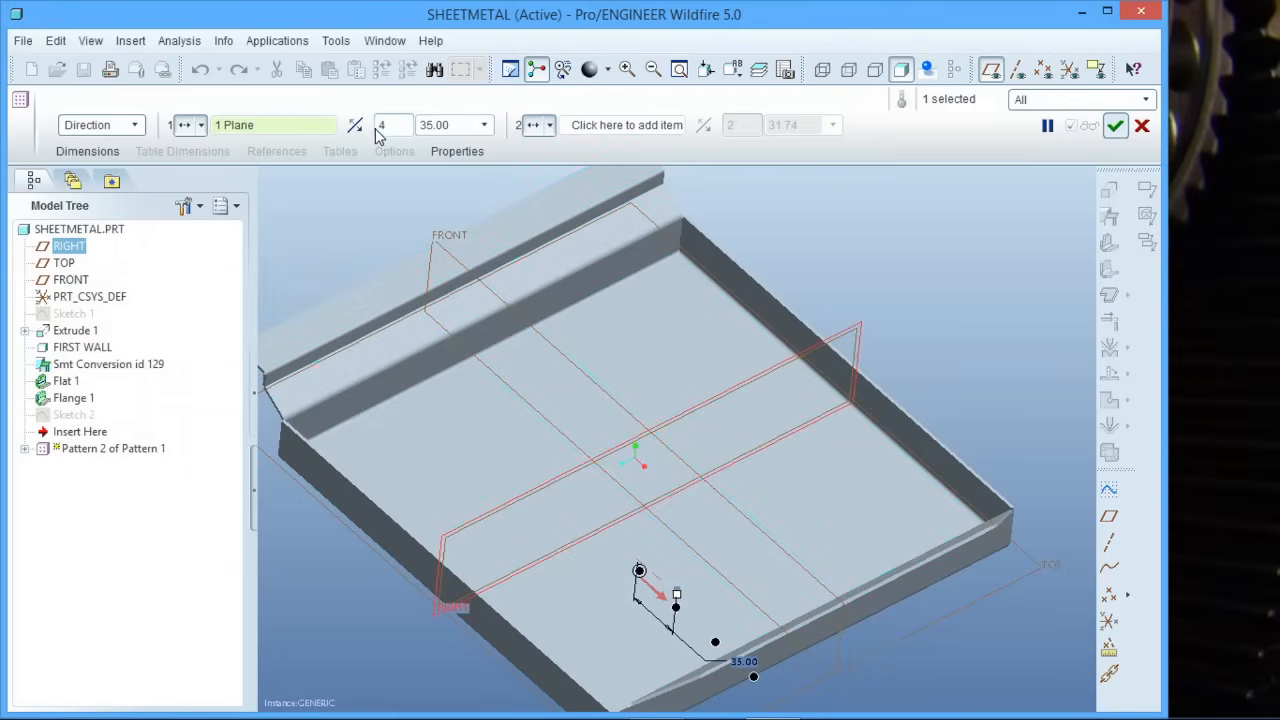
# Step: Add the RIGHT plane as the second direction, flip it to the opposite side, and stretch its spacing to about 89.6
pyautogui.click(612, 127)
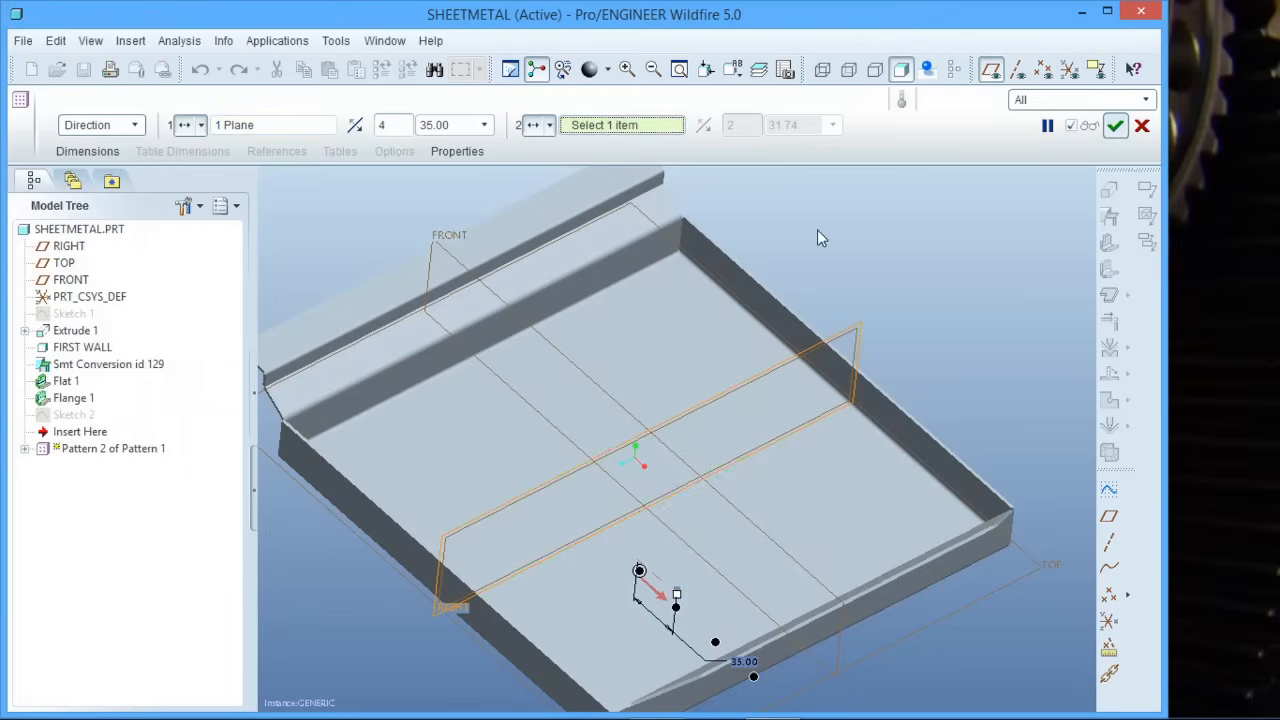
pyautogui.click(856, 330)
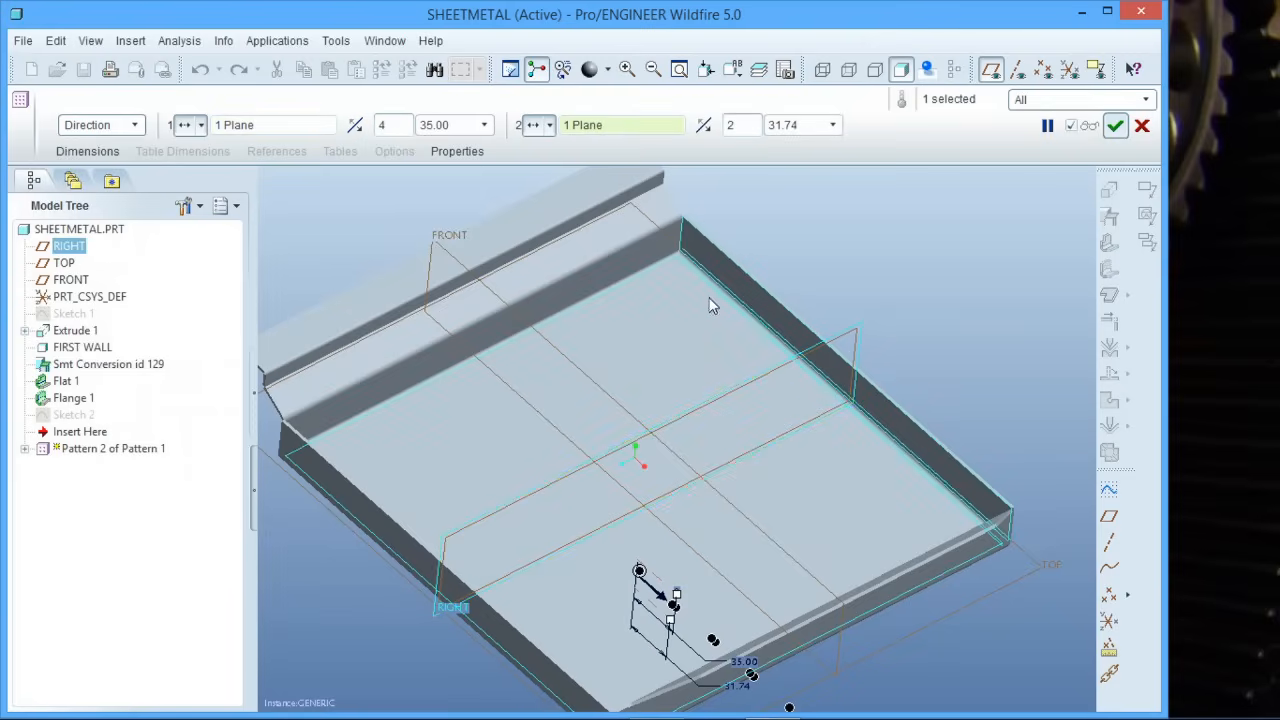
pyautogui.click(704, 130)
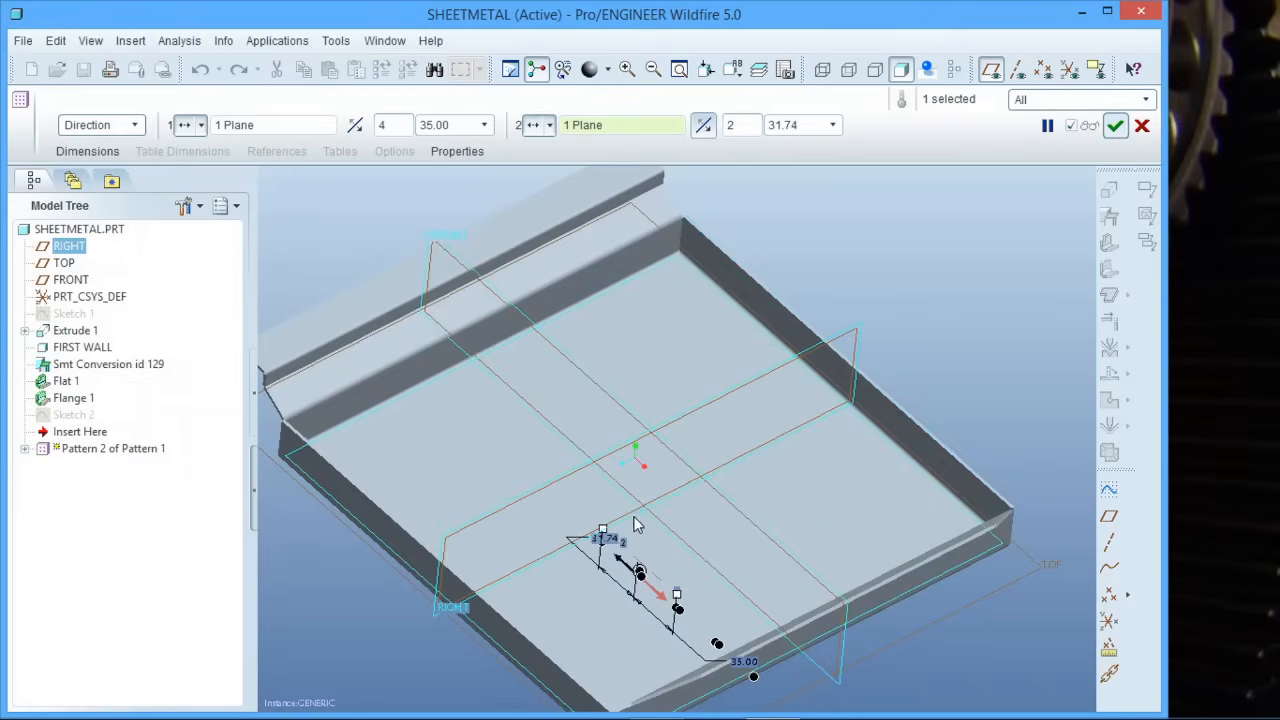
pyautogui.moveTo(603, 529); pyautogui.dragTo(549, 493)
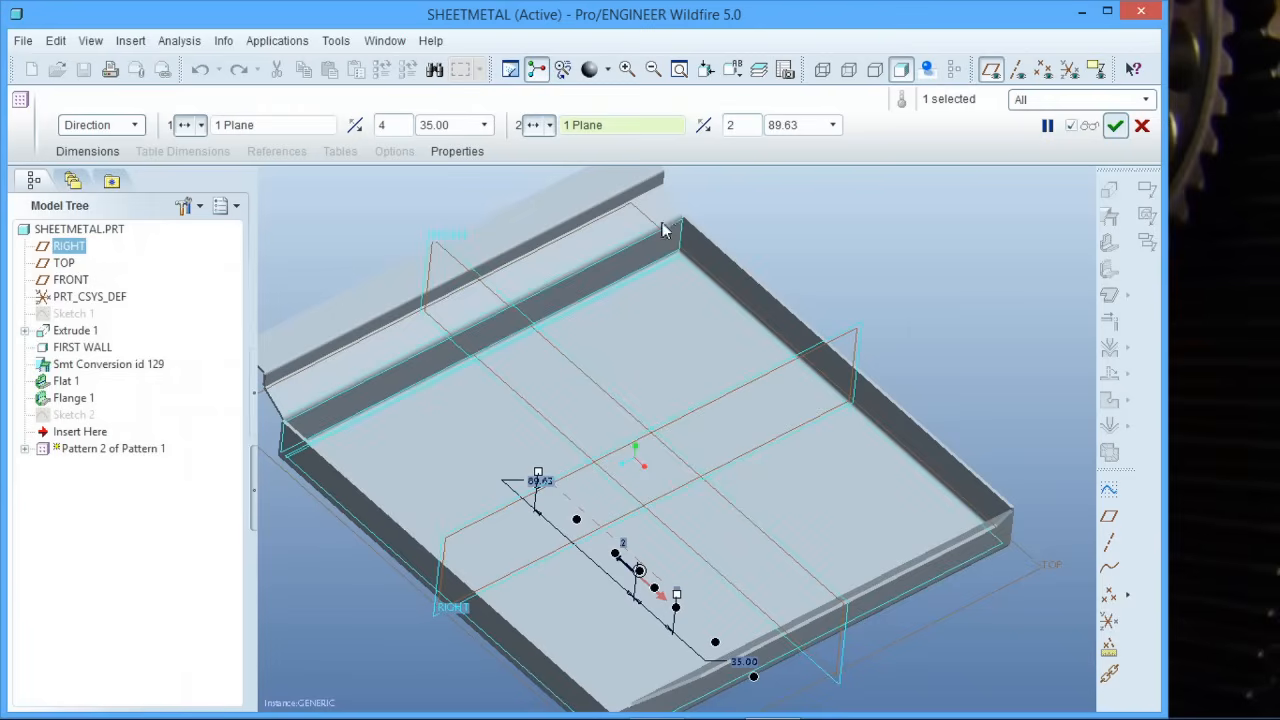
# Step: Set the second direction to 4 members with a spacing of 35 and complete the pattern of hole rows
pyautogui.doubleClick(820, 123)
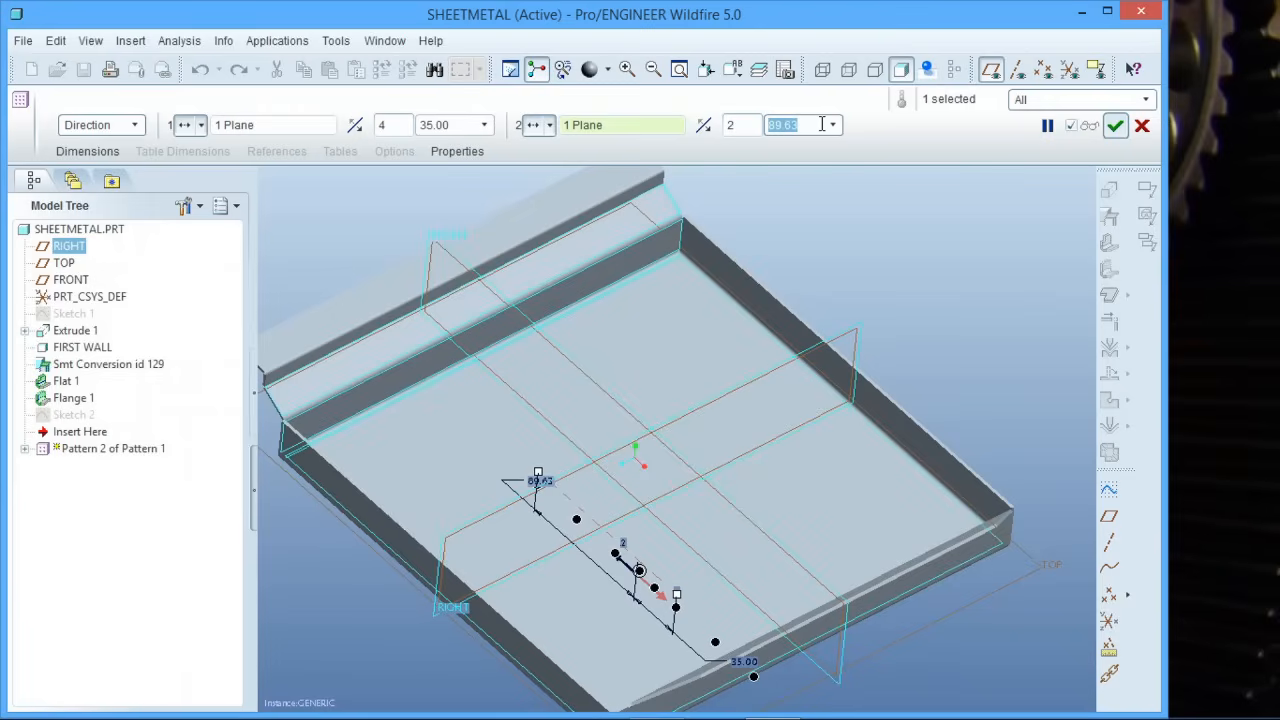
pyautogui.write('35')
pyautogui.press('Return')
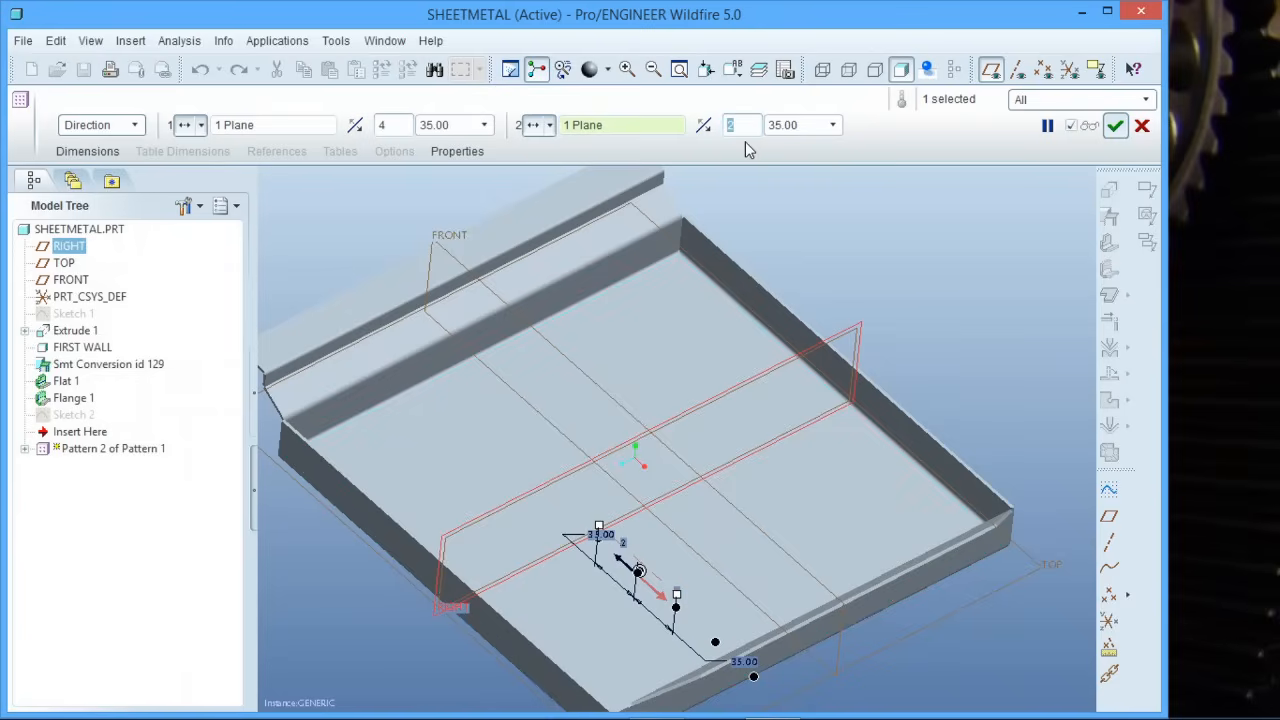
pyautogui.write('4')
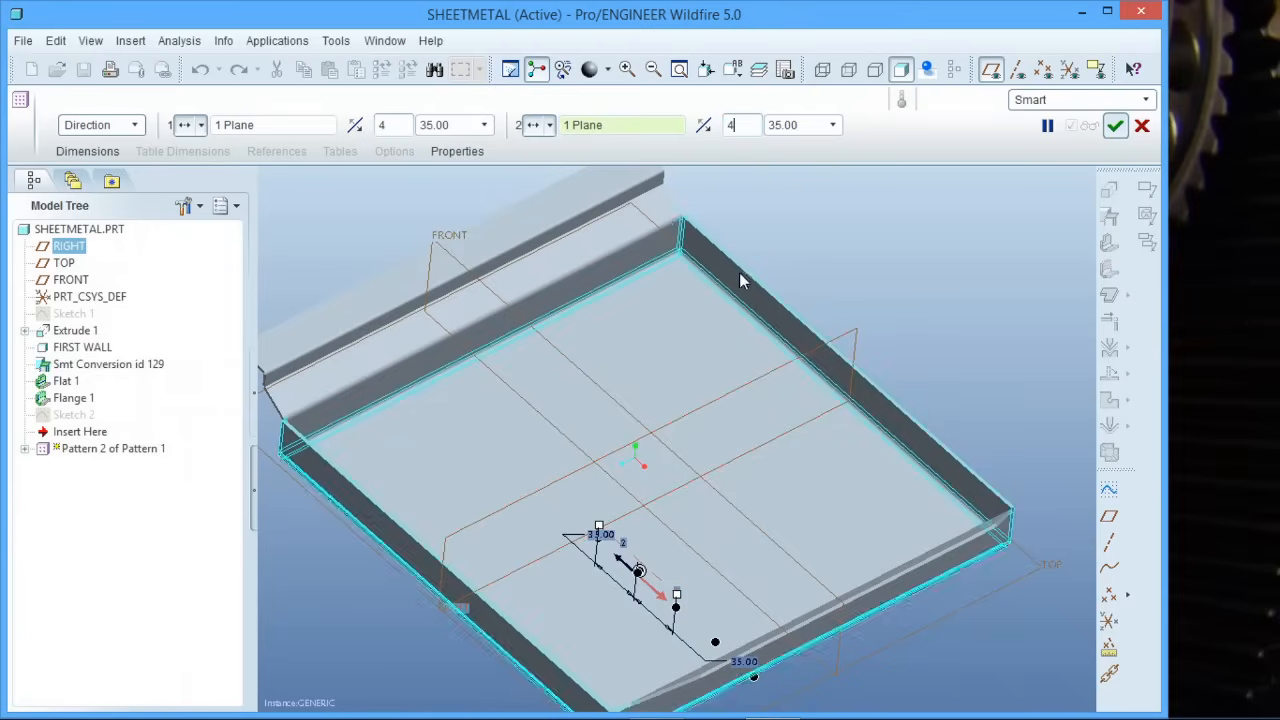
pyautogui.click(691, 345)
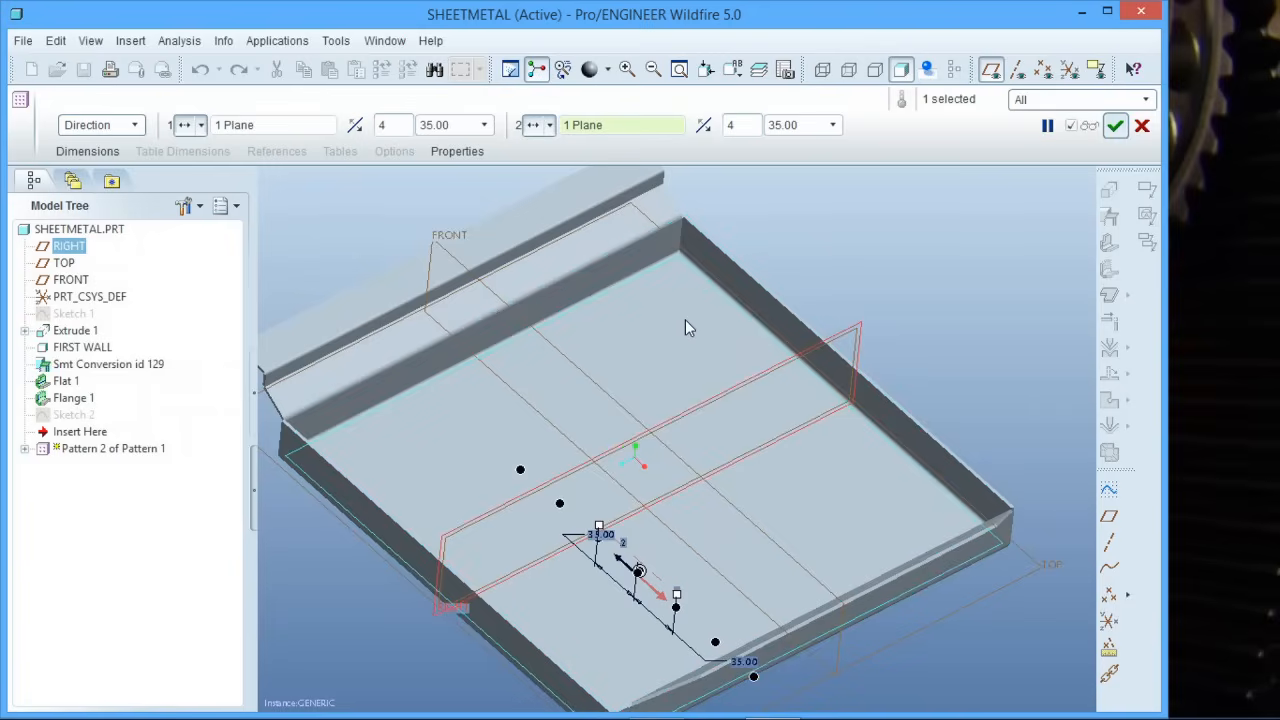
pyautogui.moveTo(685, 319); pyautogui.dragTo(606, 537, button='middle')
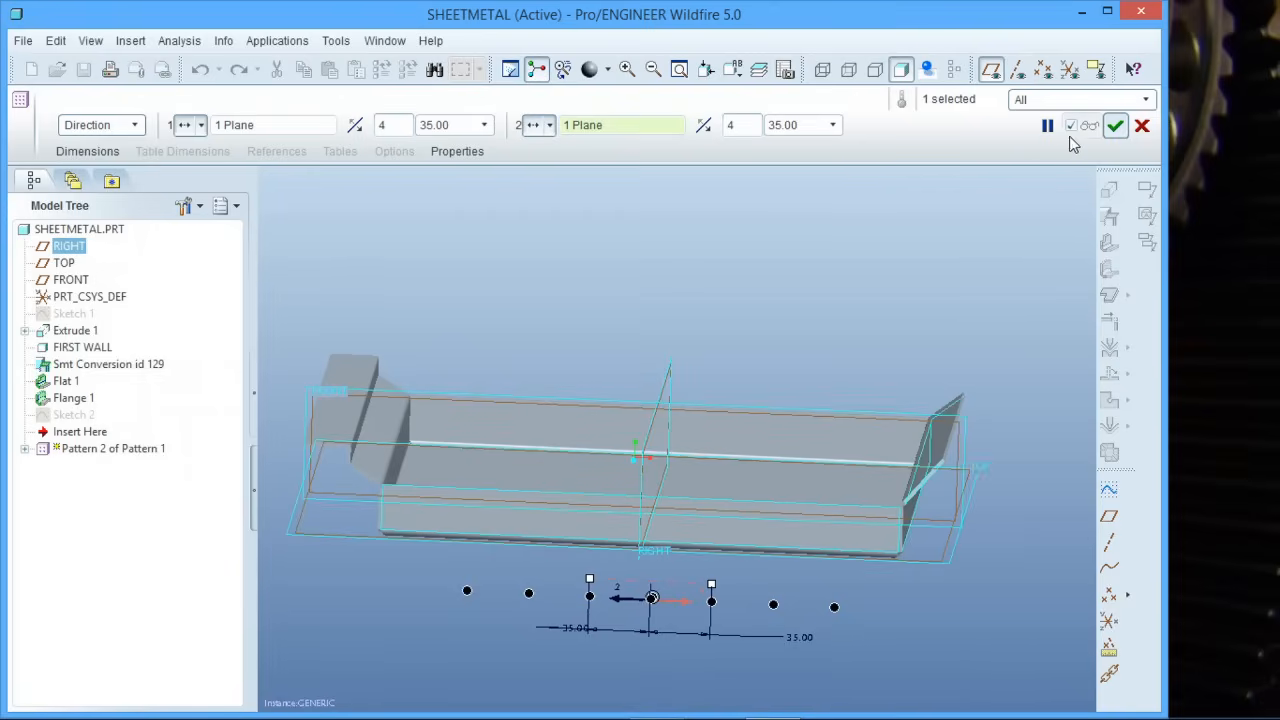
pyautogui.click(1116, 128)
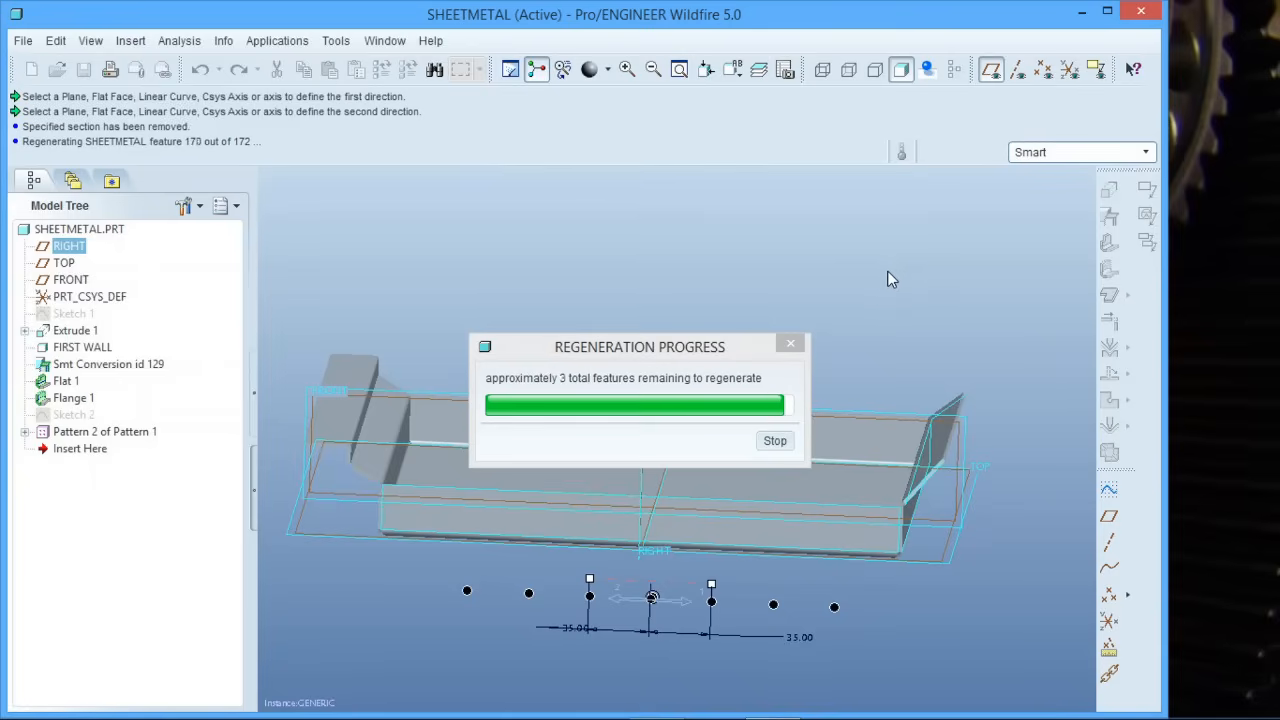
pyautogui.click(846, 285)
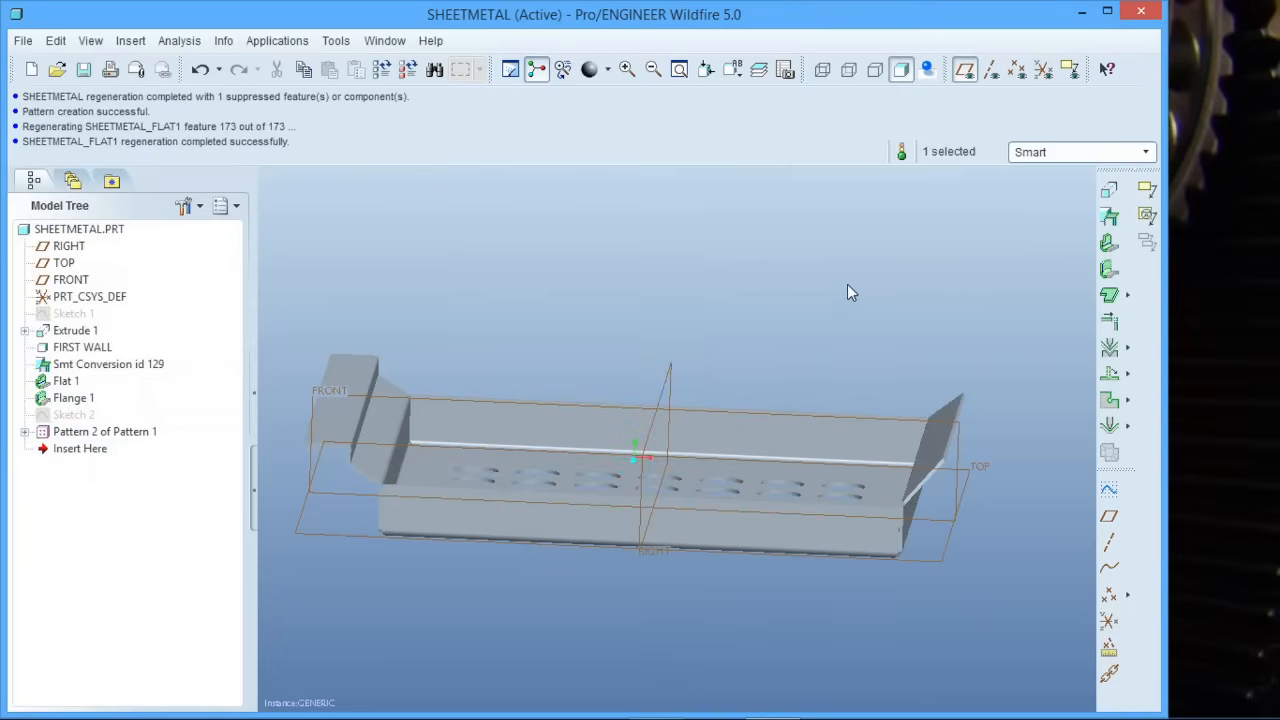
# Step: Hide the datum planes to show the patterned tray floor without them
pyautogui.moveTo(847, 297); pyautogui.dragTo(815, 243, button='middle')
pyautogui.scroll(-1, 763, 287)
pyautogui.scroll(2, 642, 374)
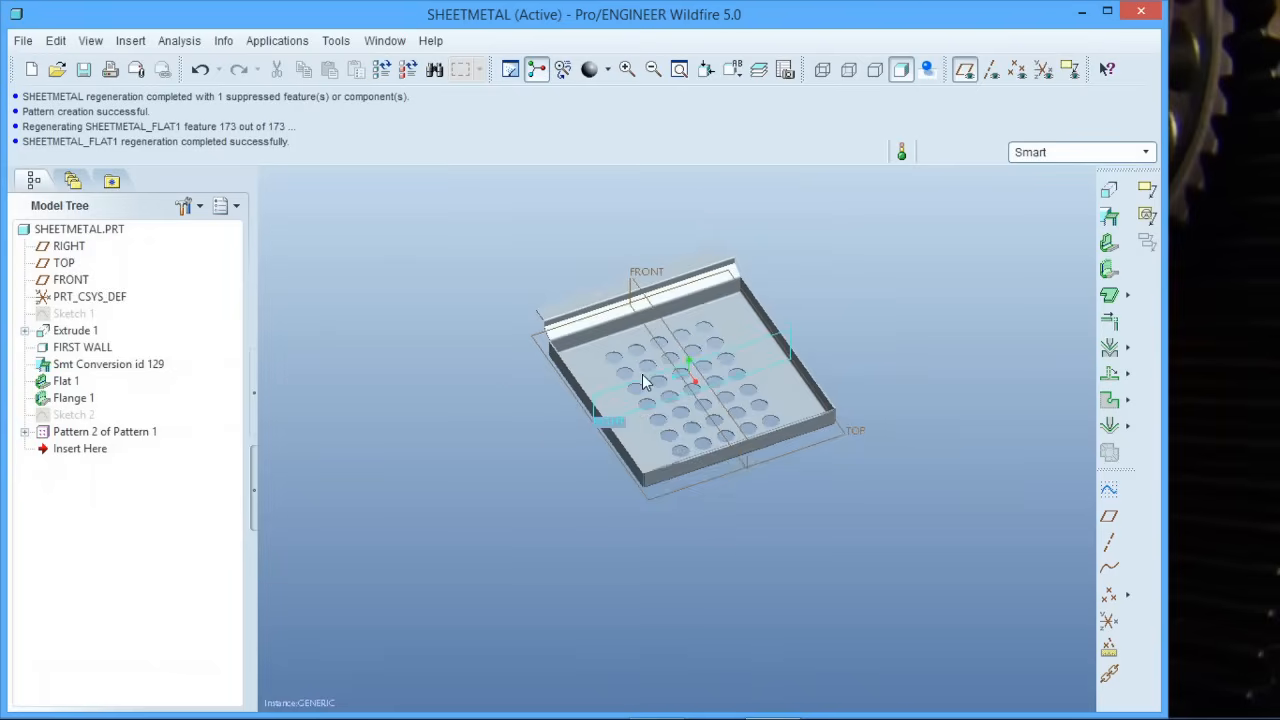
pyautogui.scroll(-2, 698, 327)
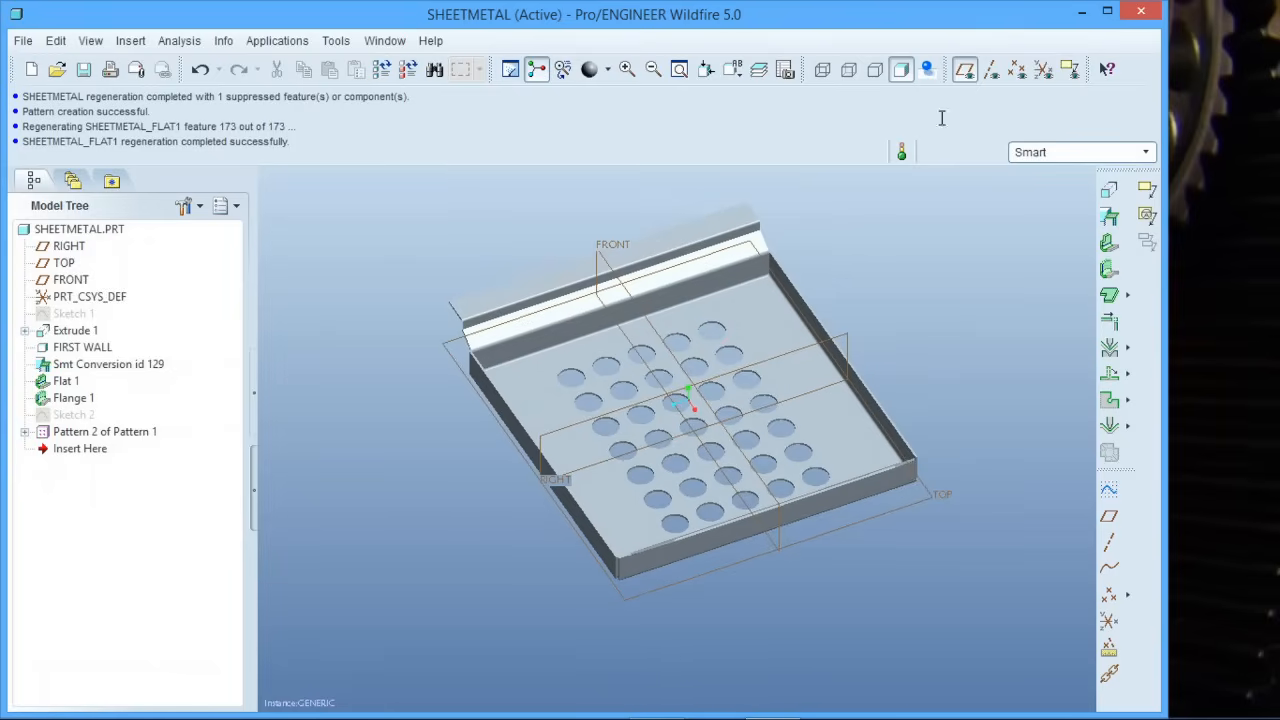
pyautogui.click(964, 69)
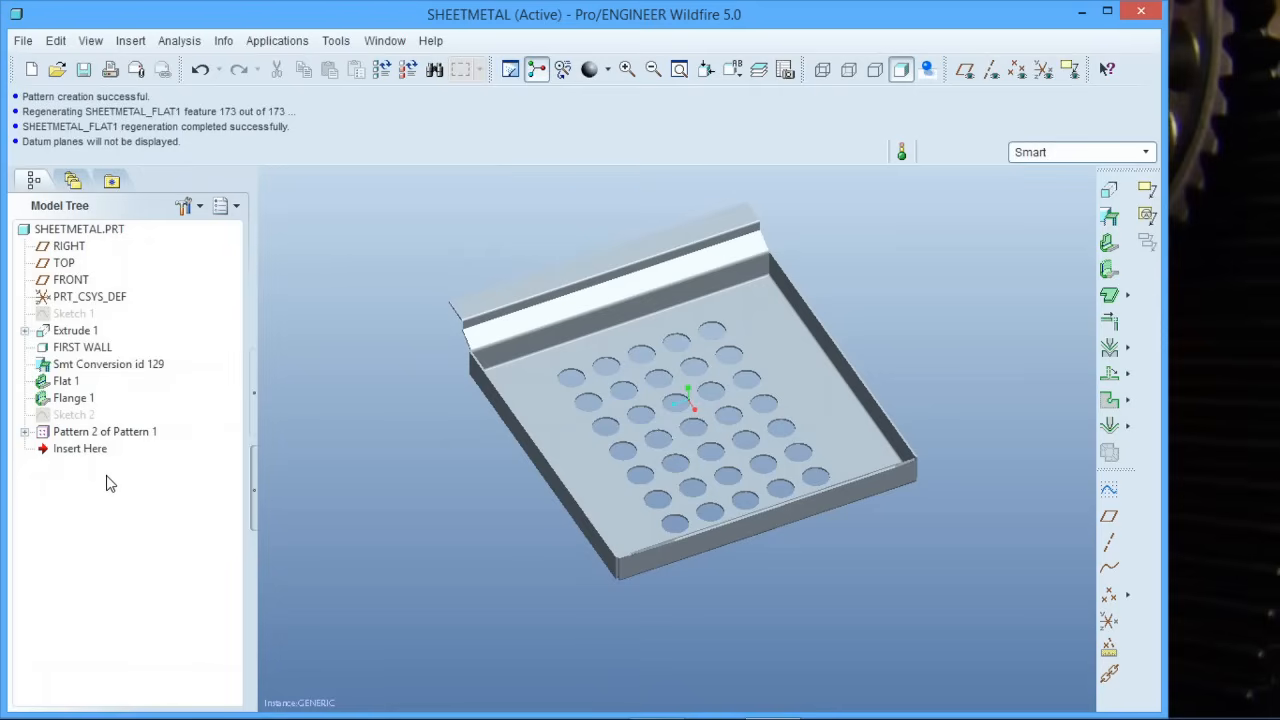
# Step: Redefine the original hole row pattern inside the row pattern to have 4 members in both directions
pyautogui.click(25, 432)
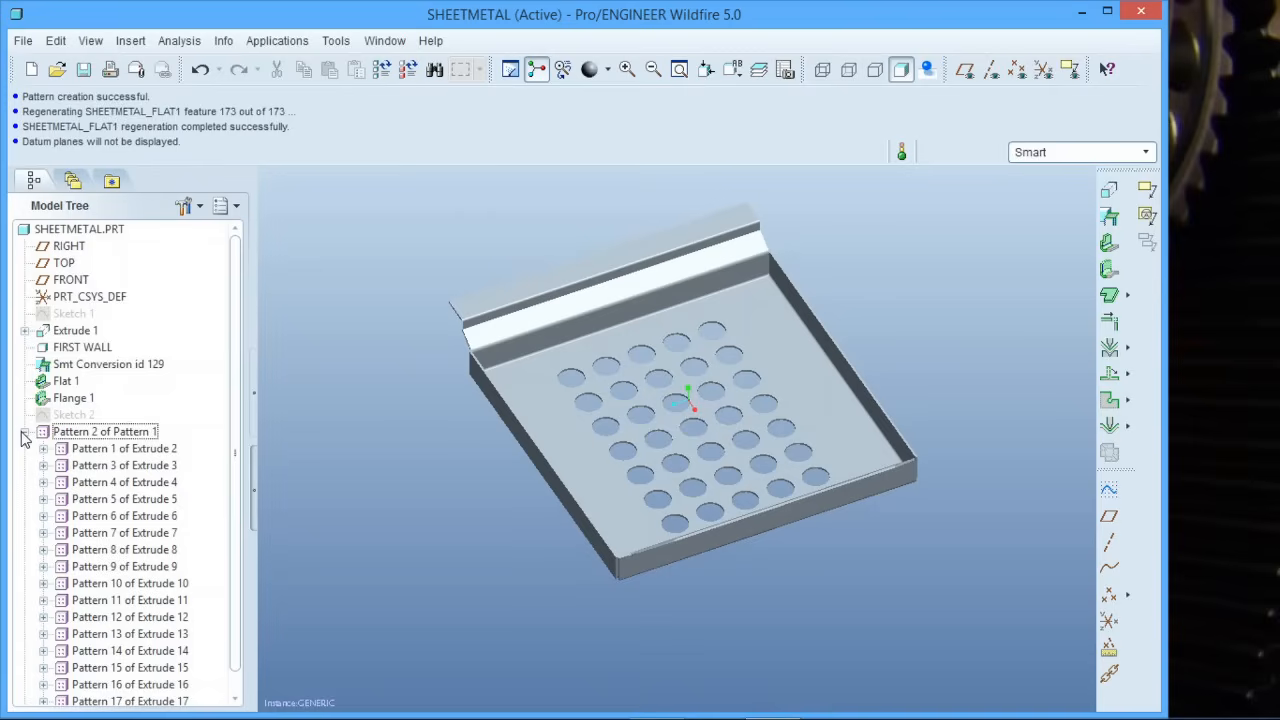
pyautogui.click(88, 450)
pyautogui.rightClick(88, 450)
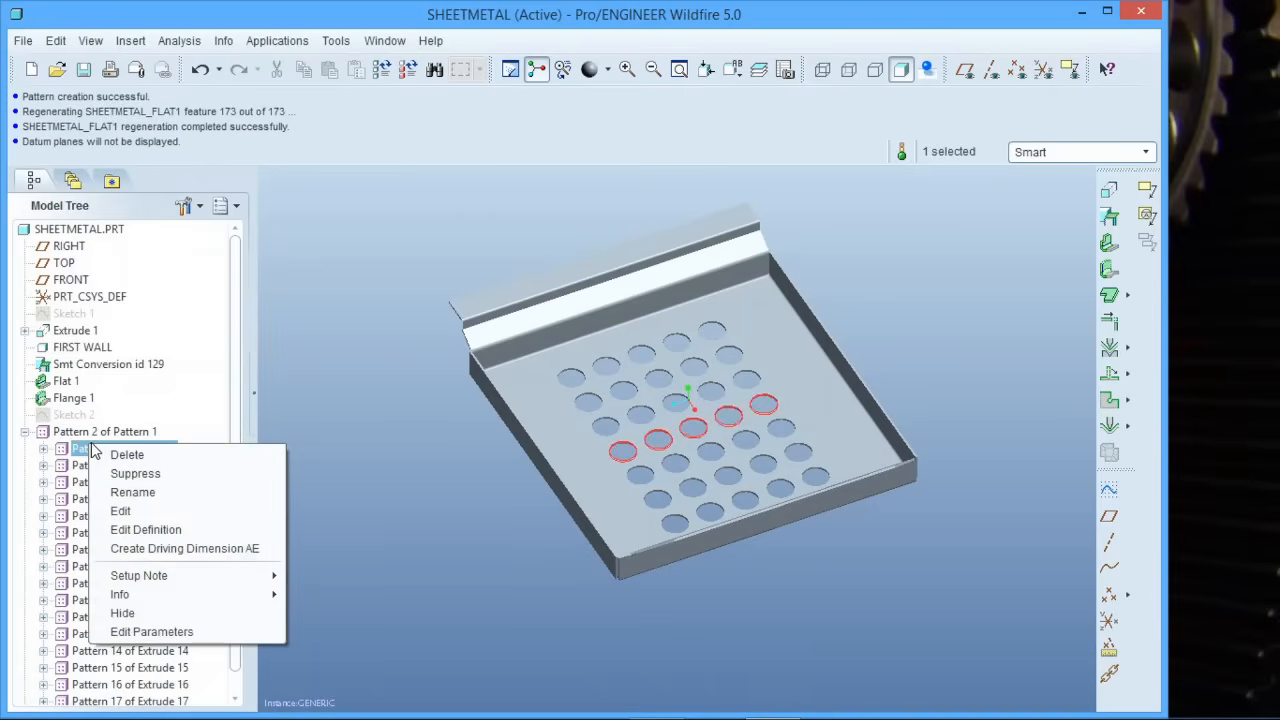
pyautogui.click(140, 530)
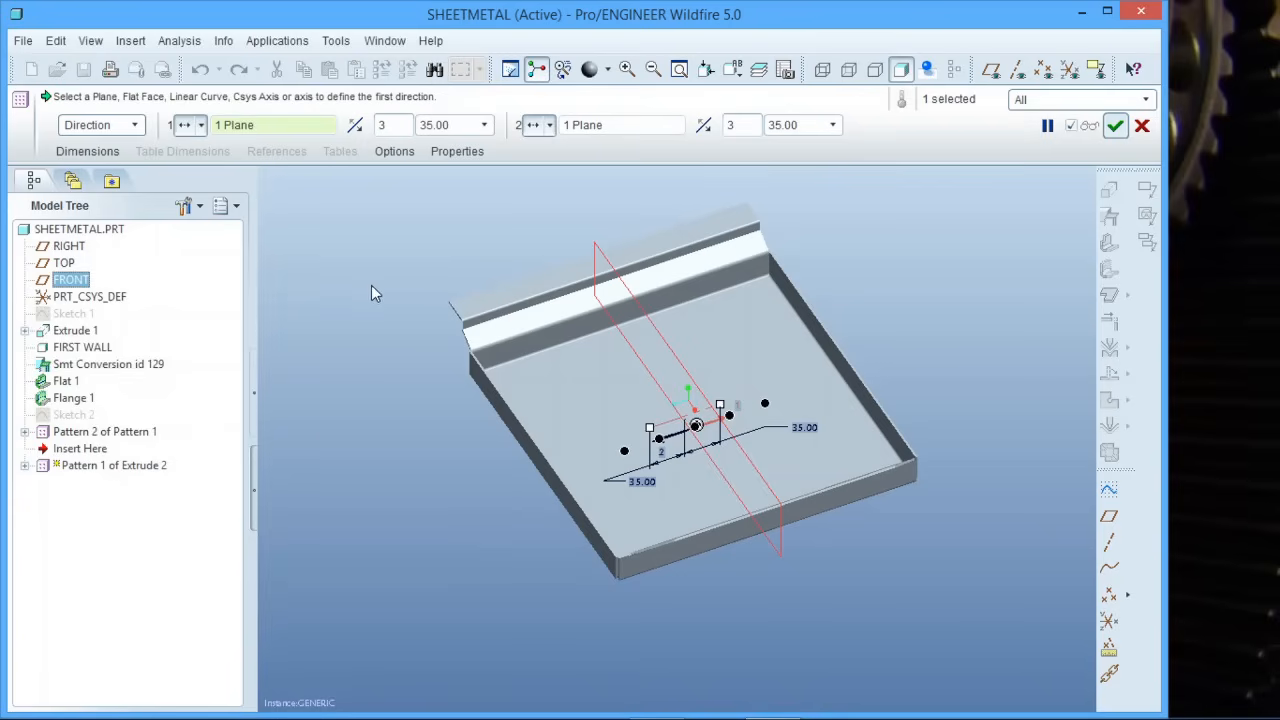
pyautogui.doubleClick(388, 125)
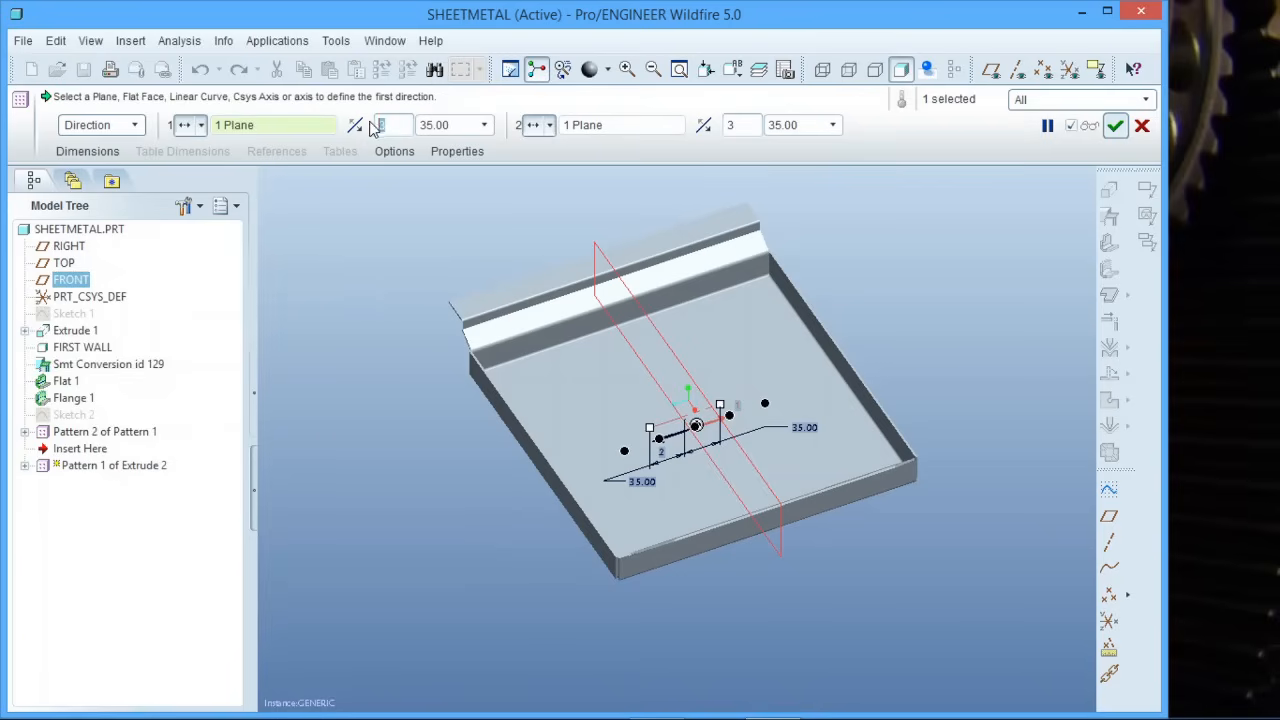
pyautogui.write('4')
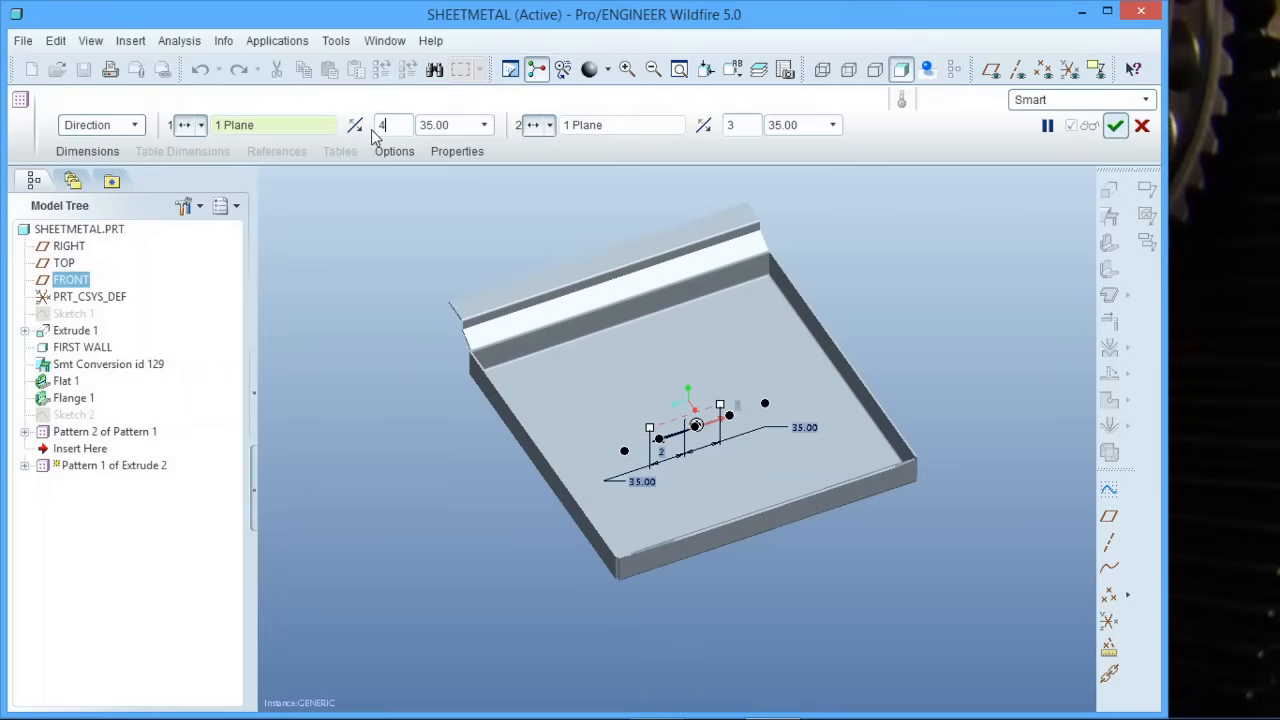
pyautogui.doubleClick(730, 125)
pyautogui.write('4')
pyautogui.click(1117, 127)
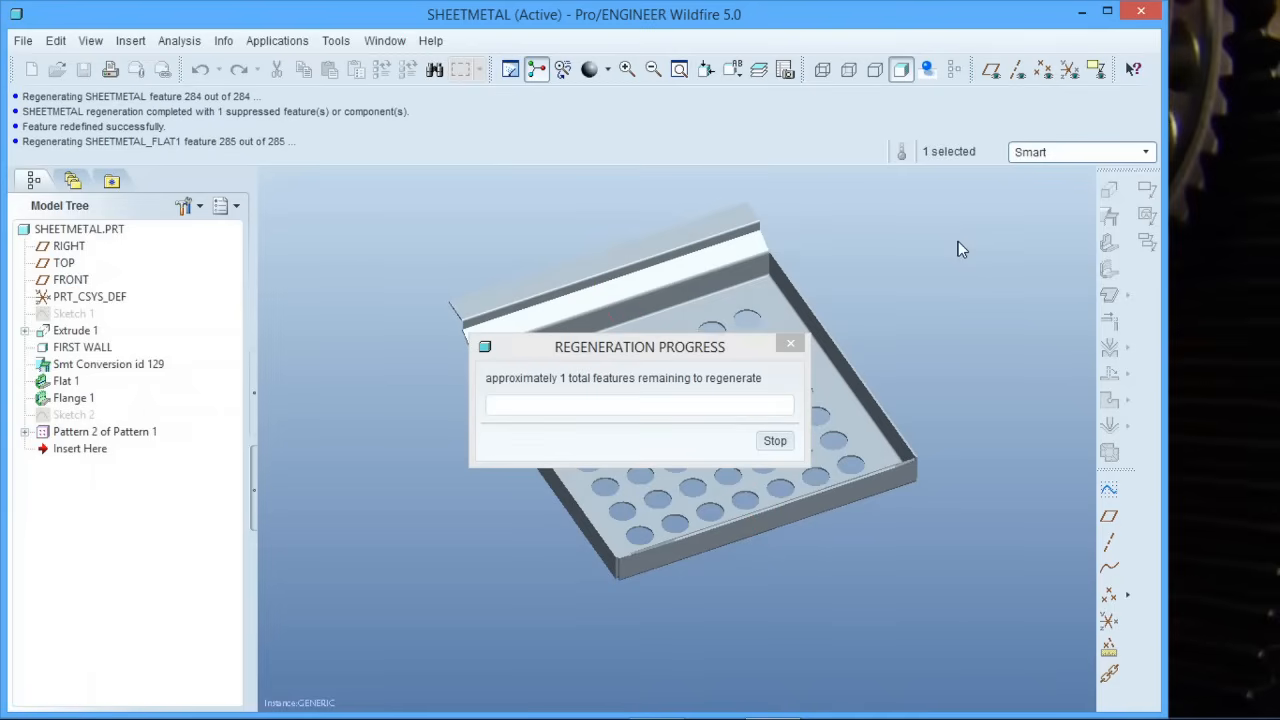
pyautogui.moveTo(877, 308); pyautogui.dragTo(928, 322, button='middle')
pyautogui.click(928, 322)
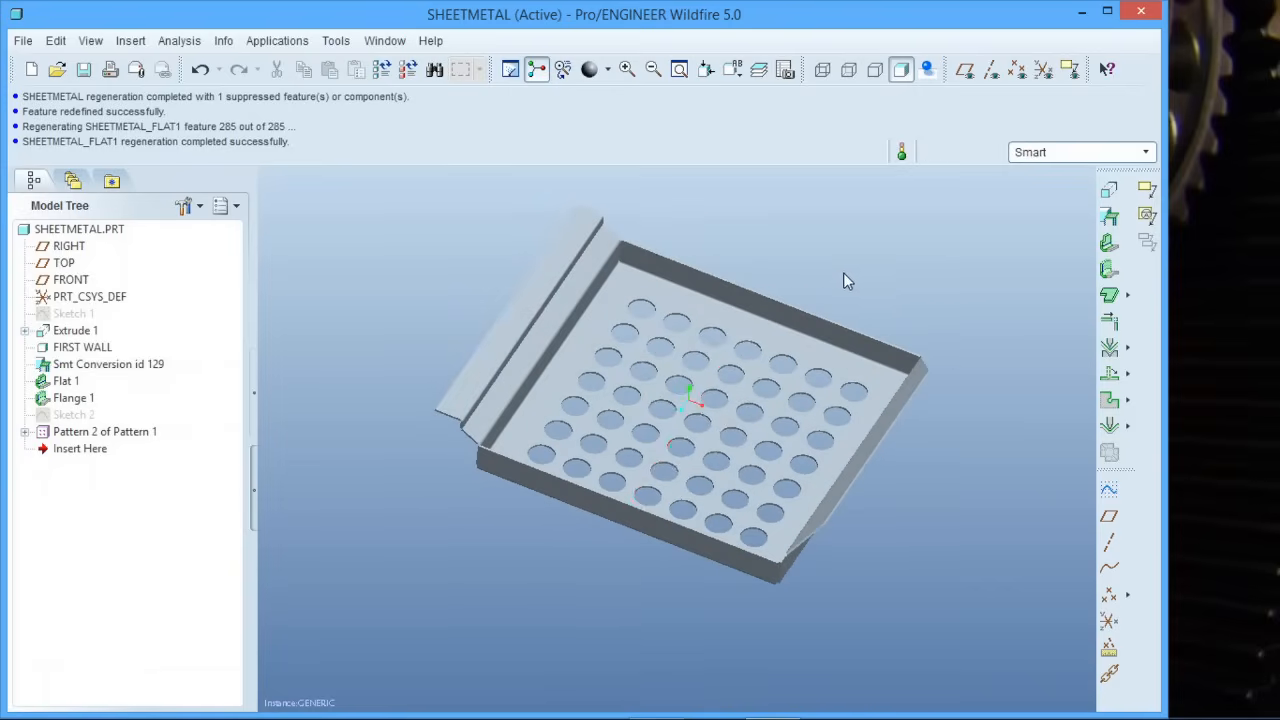
pyautogui.moveTo(714, 394); pyautogui.dragTo(591, 614, button='middle')
pyautogui.scroll(-2, 605, 577)
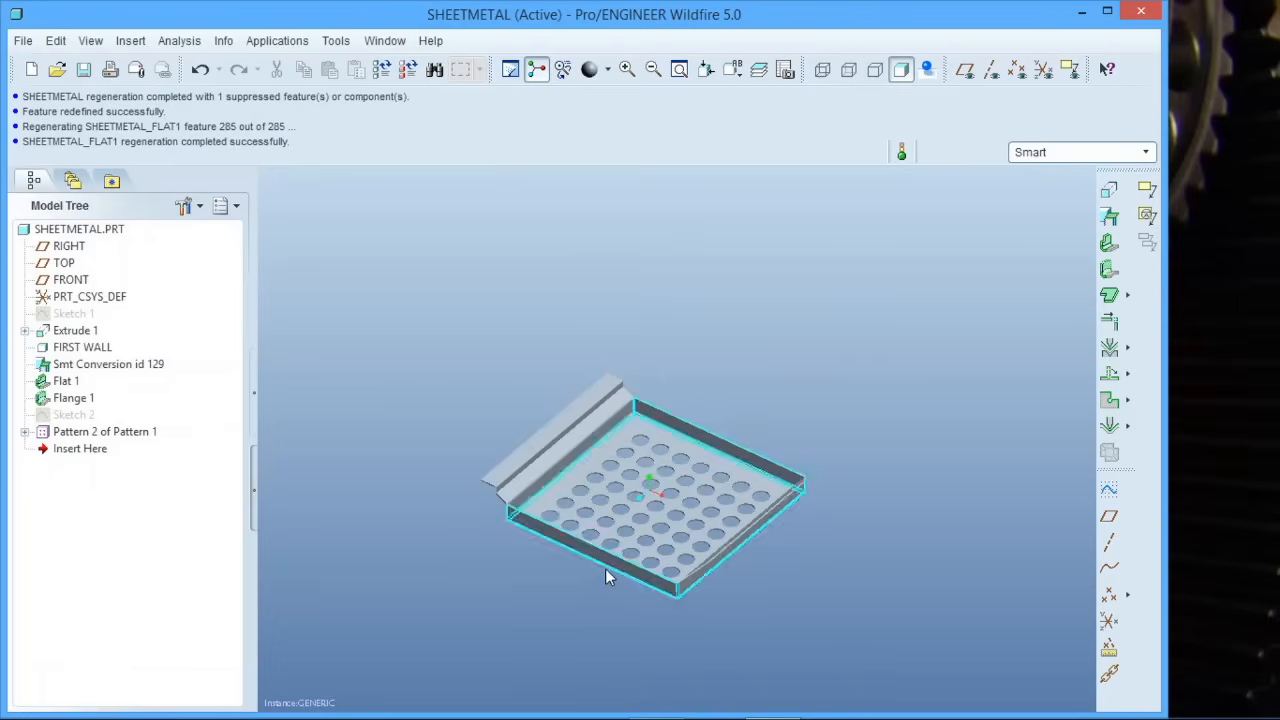
pyautogui.scroll(2, 605, 575)
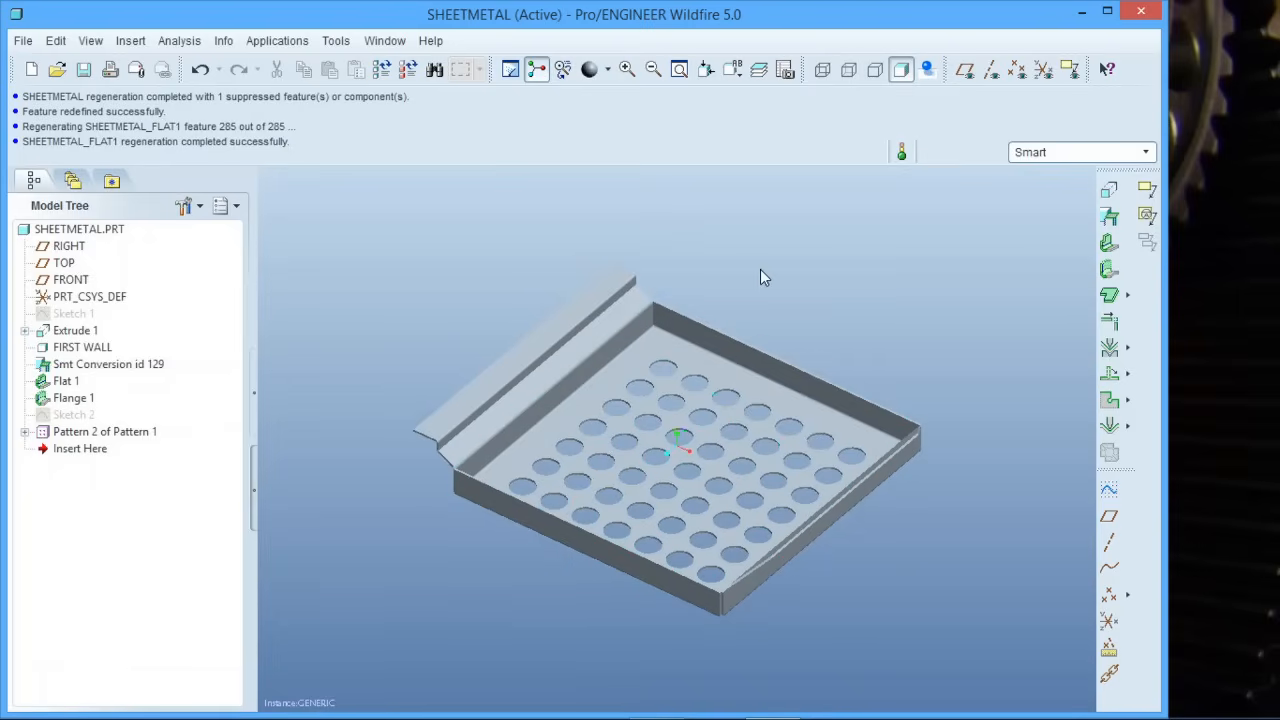